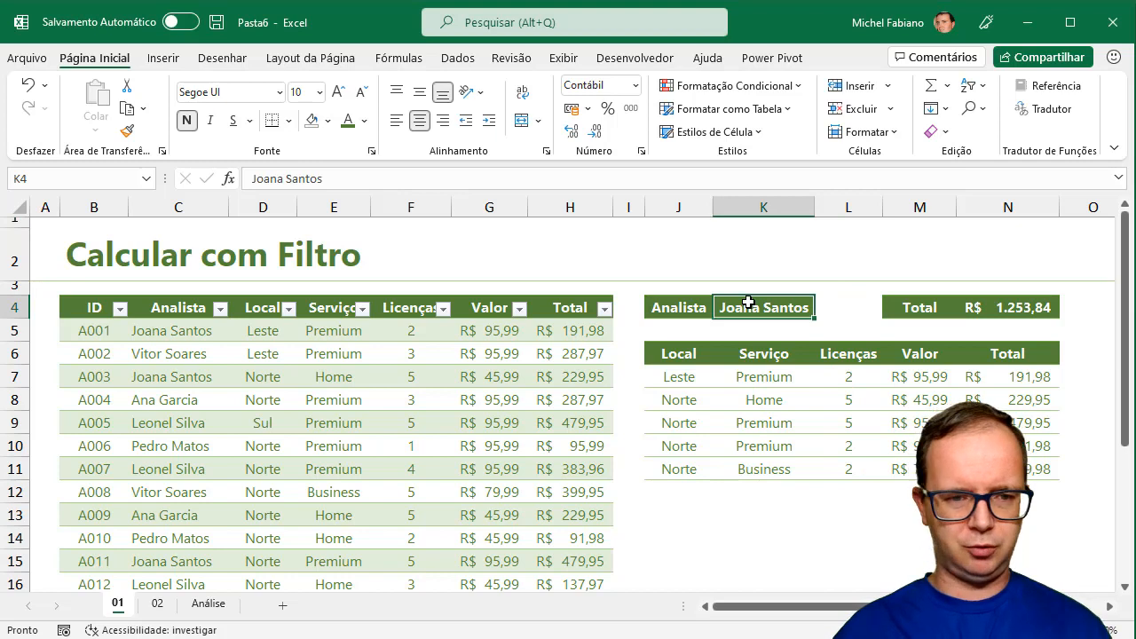
# Step: Change the Analista criterion in K4 on sheet 01 to the name of the analyst in record A002
pyautogui.write('Vit')
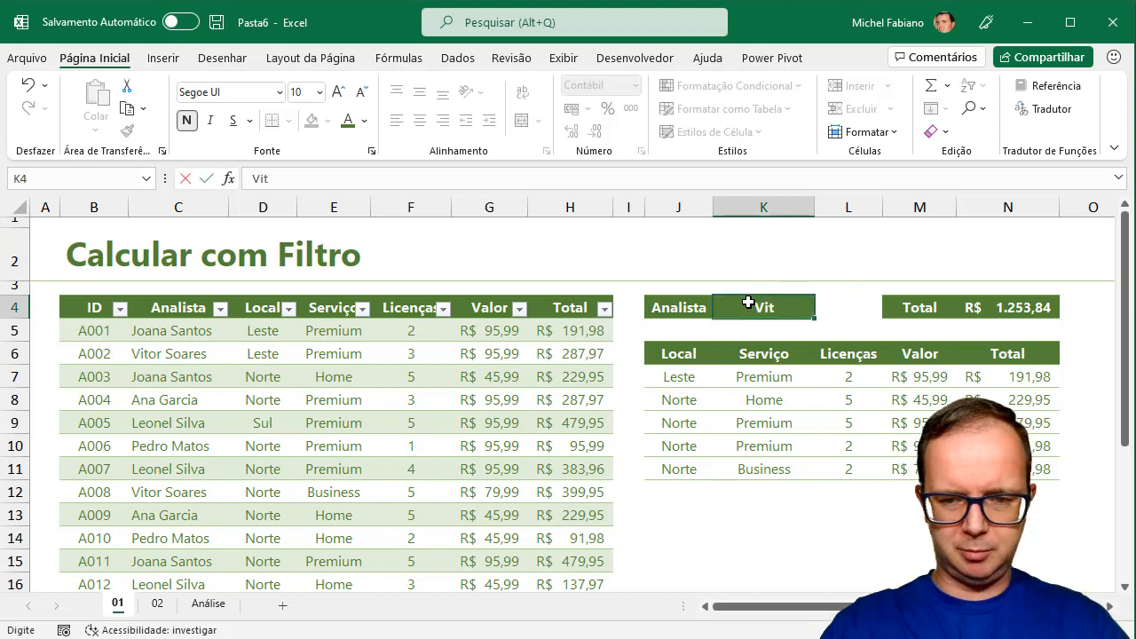
pyautogui.write('or Soares')
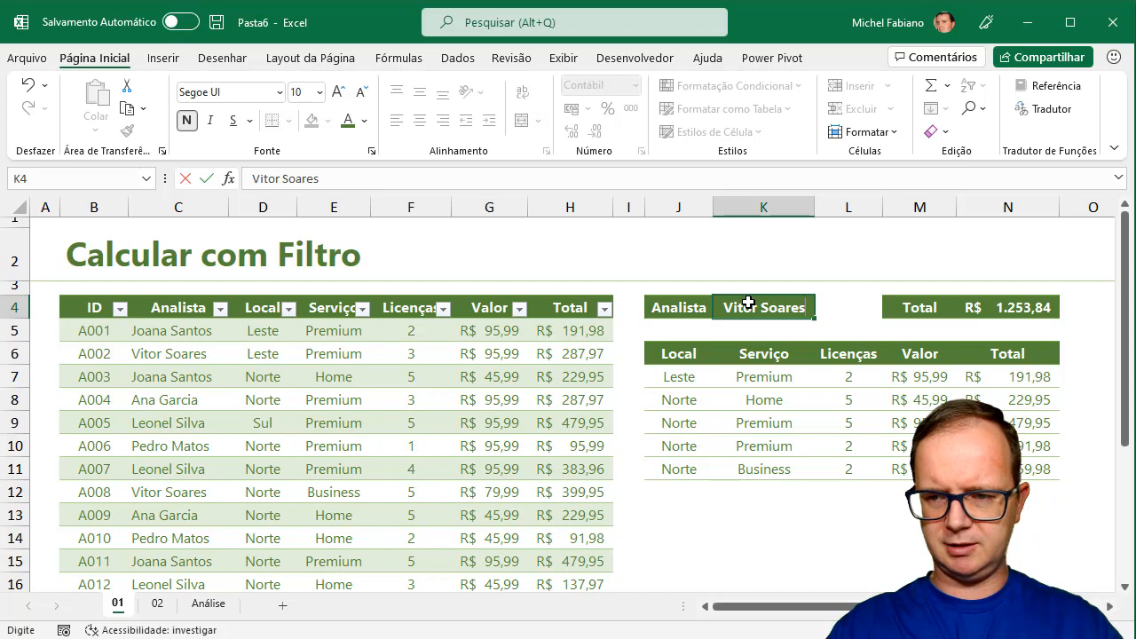
pyautogui.press('Return')
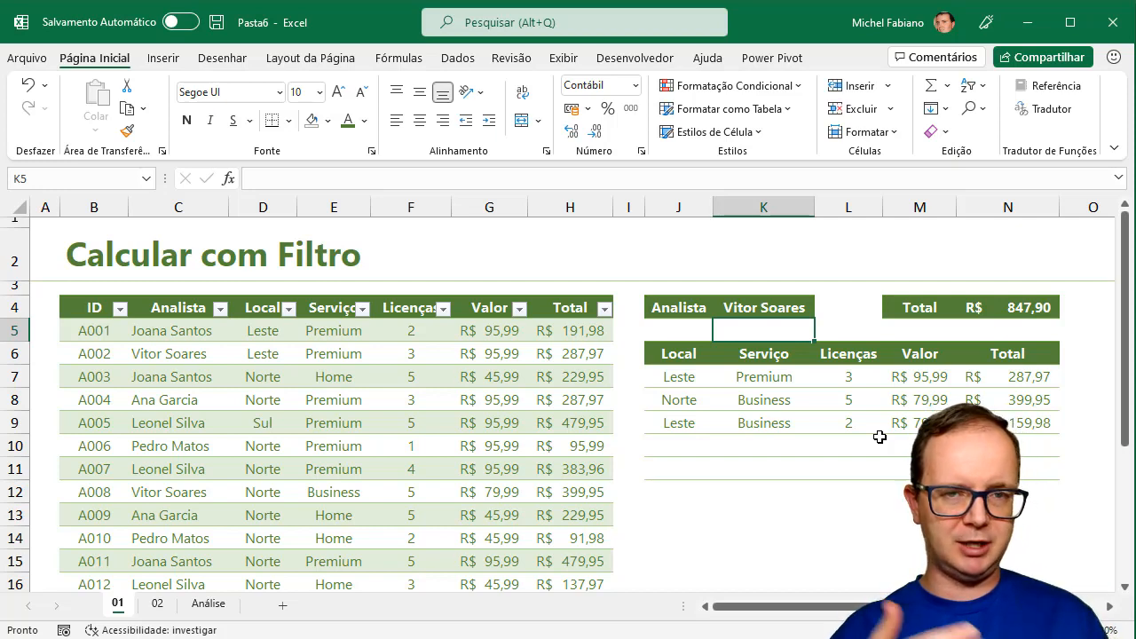
# Step: View sheet 02 and the Análise sheet, switching the dashboard to the analyst of record A002 and to the one of A005
pyautogui.click(157, 606)
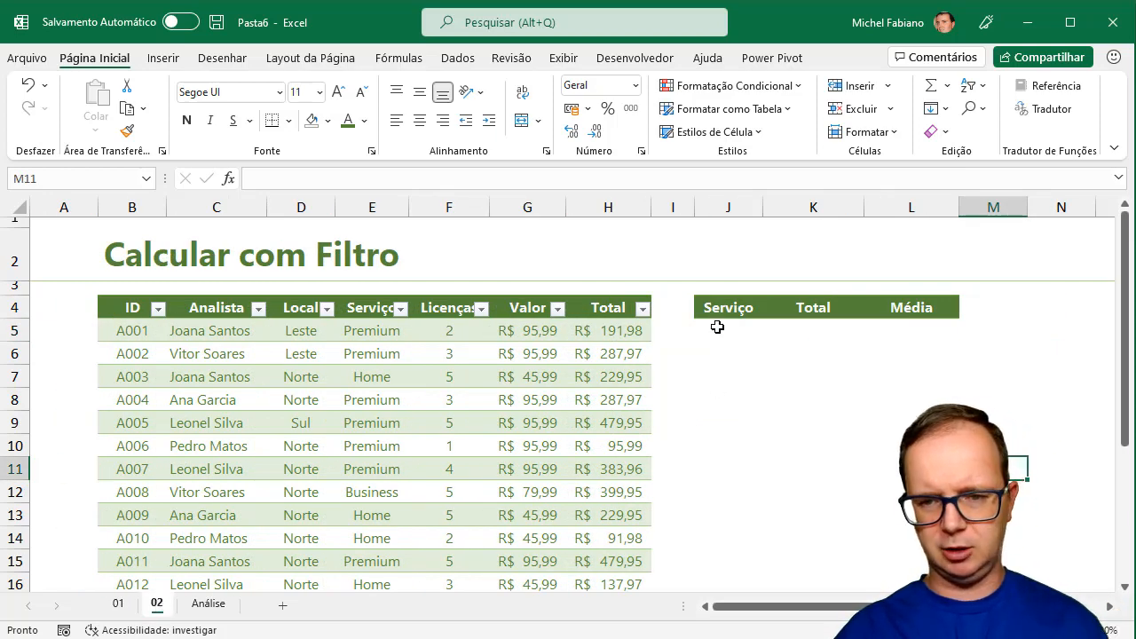
pyautogui.click(208, 604)
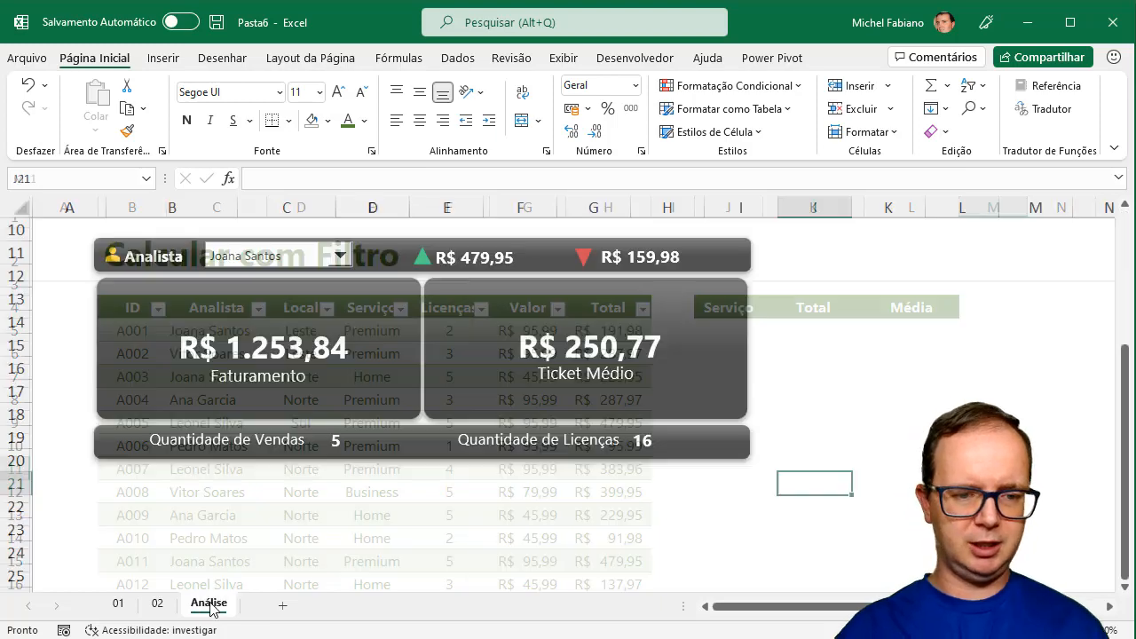
pyautogui.click(339, 256)
pyautogui.click(282, 291)
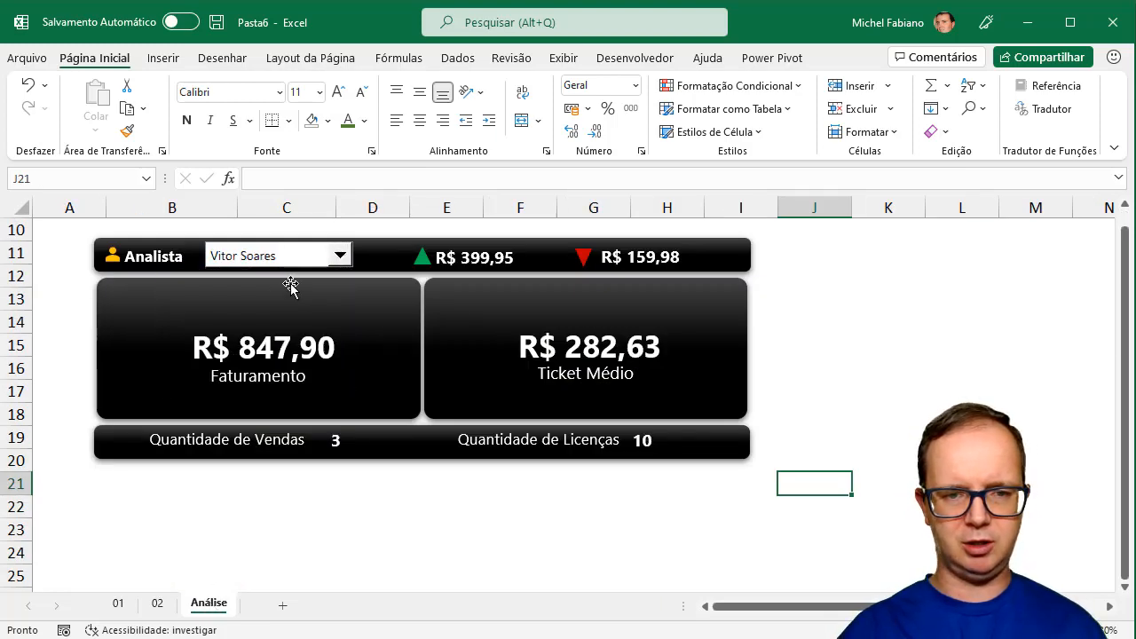
pyautogui.click(341, 256)
pyautogui.click(340, 284)
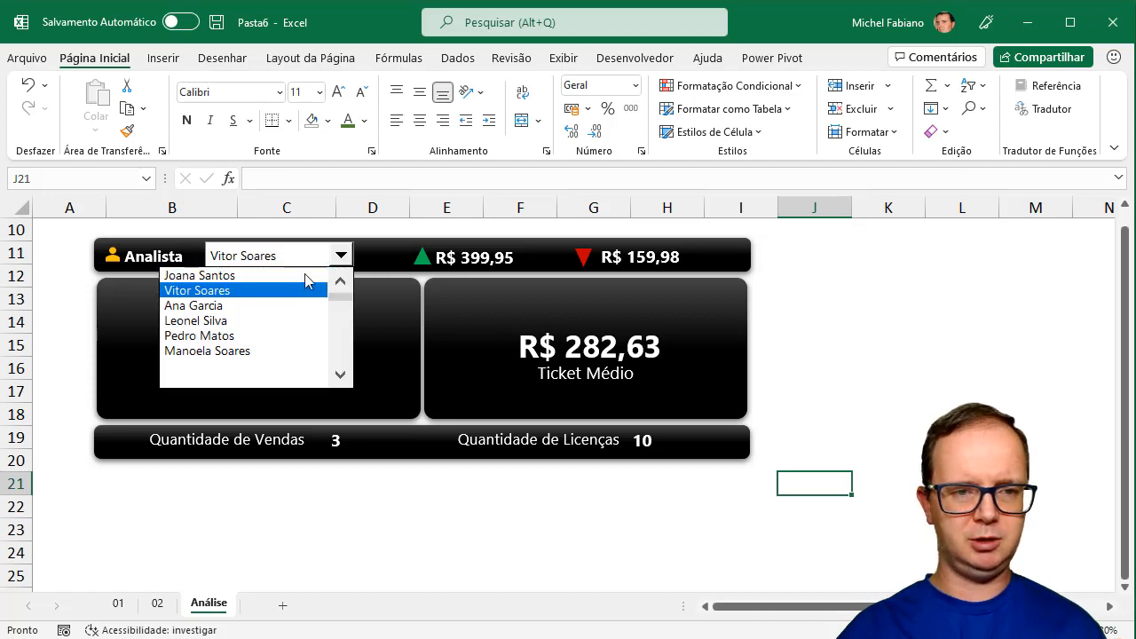
pyautogui.click(256, 320)
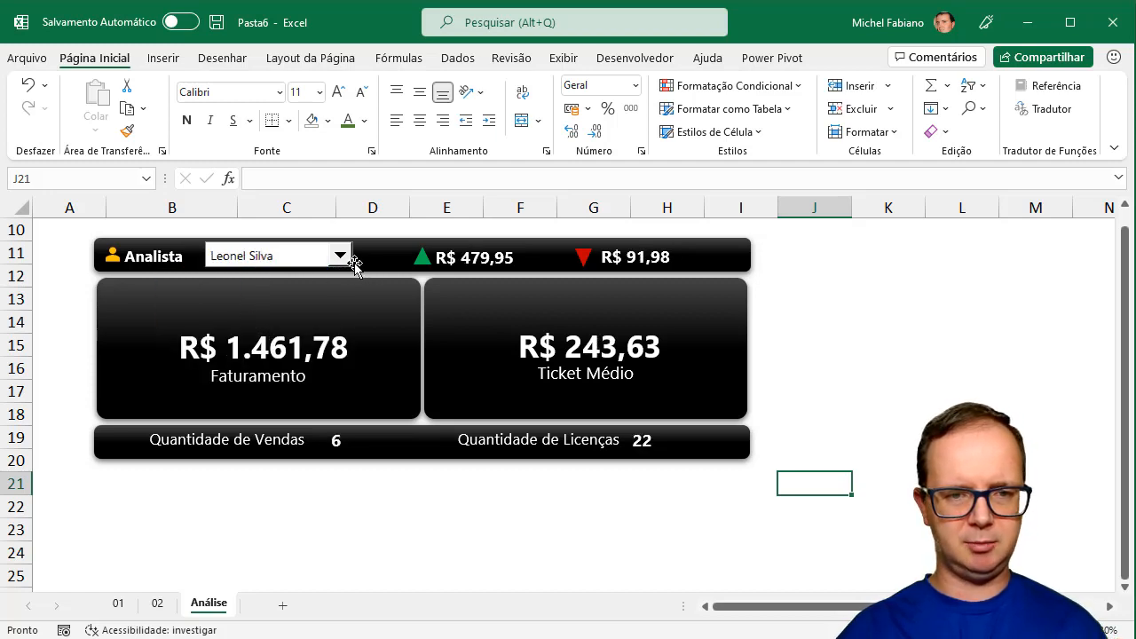
# Step: Check the Análise dashboard for the last analyst in the list, and return it to the first analyst
pyautogui.click(342, 255)
pyautogui.click(306, 305)
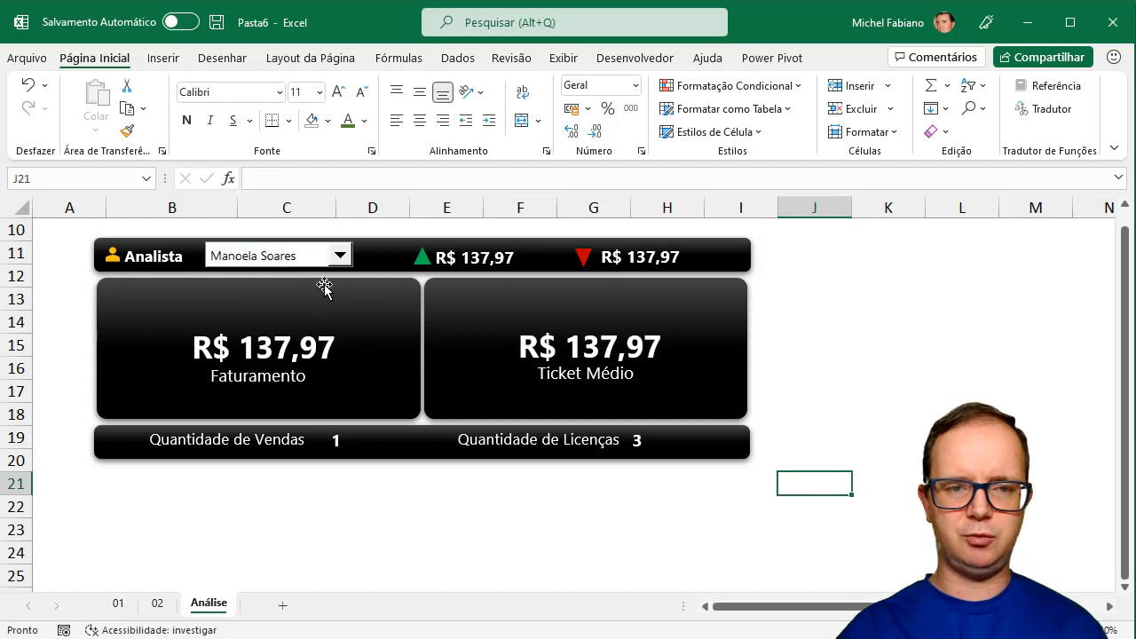
pyautogui.click(342, 259)
pyautogui.click(340, 278)
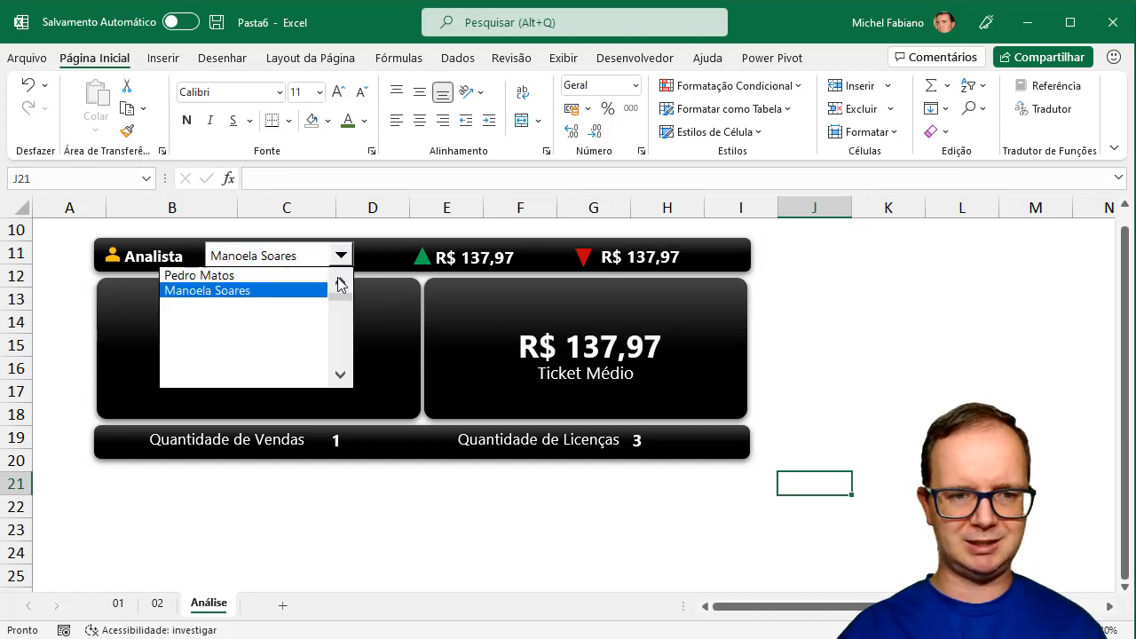
pyautogui.click(340, 279)
pyautogui.click(340, 279)
pyautogui.click(286, 282)
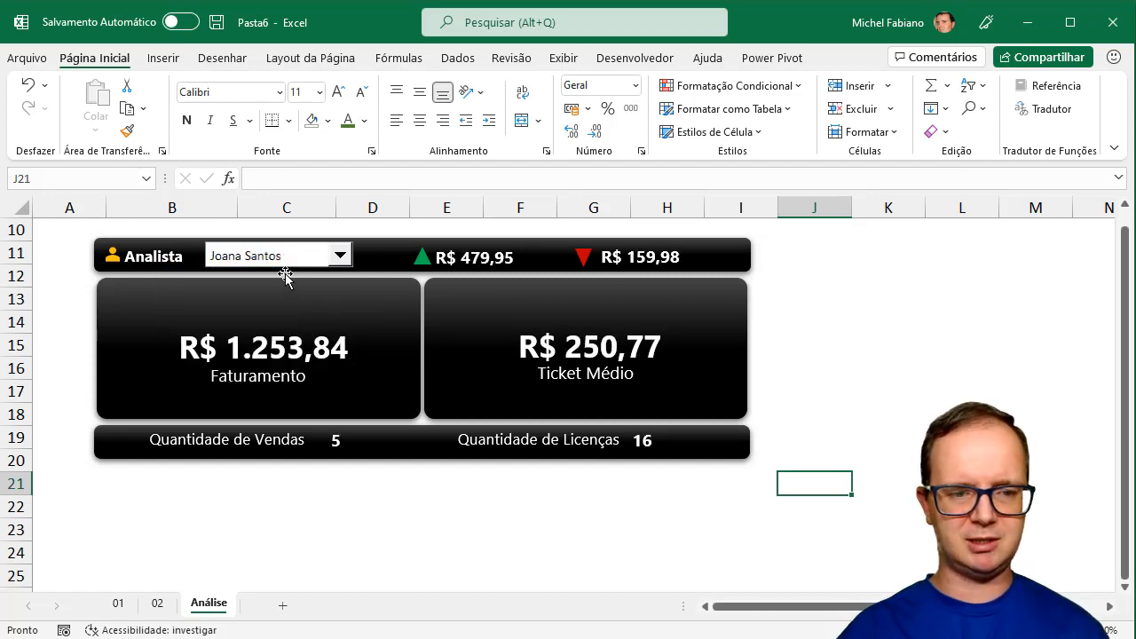
# Step: Return to sheet 01 and clear the existing FILTRO results in J7:N9 under the Local to Total headers
pyautogui.click(118, 605)
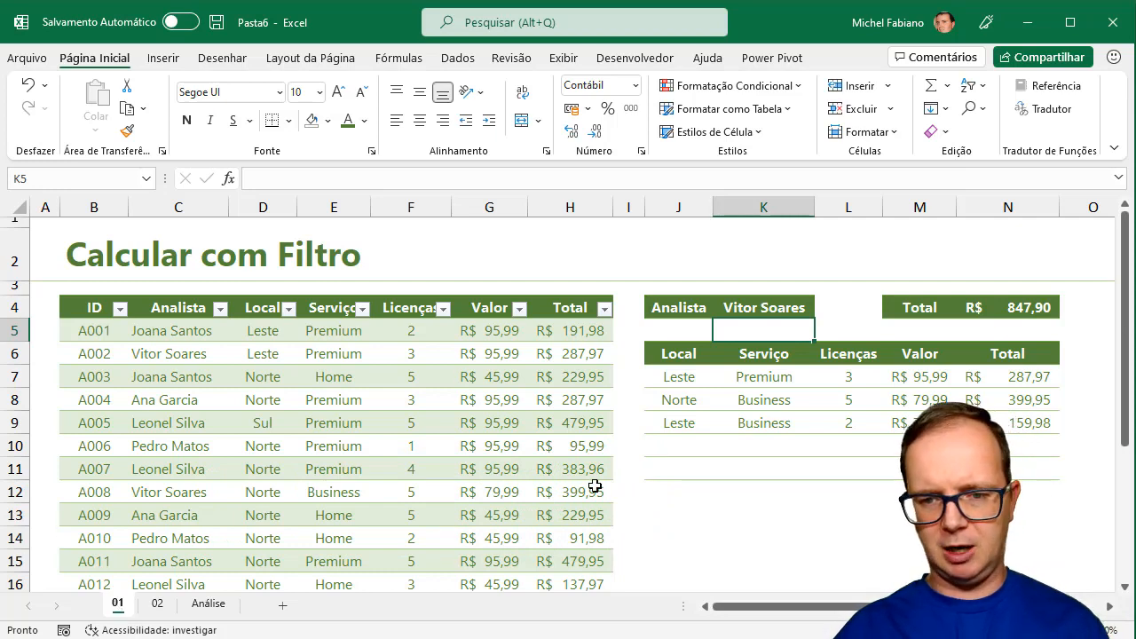
pyautogui.click(682, 399)
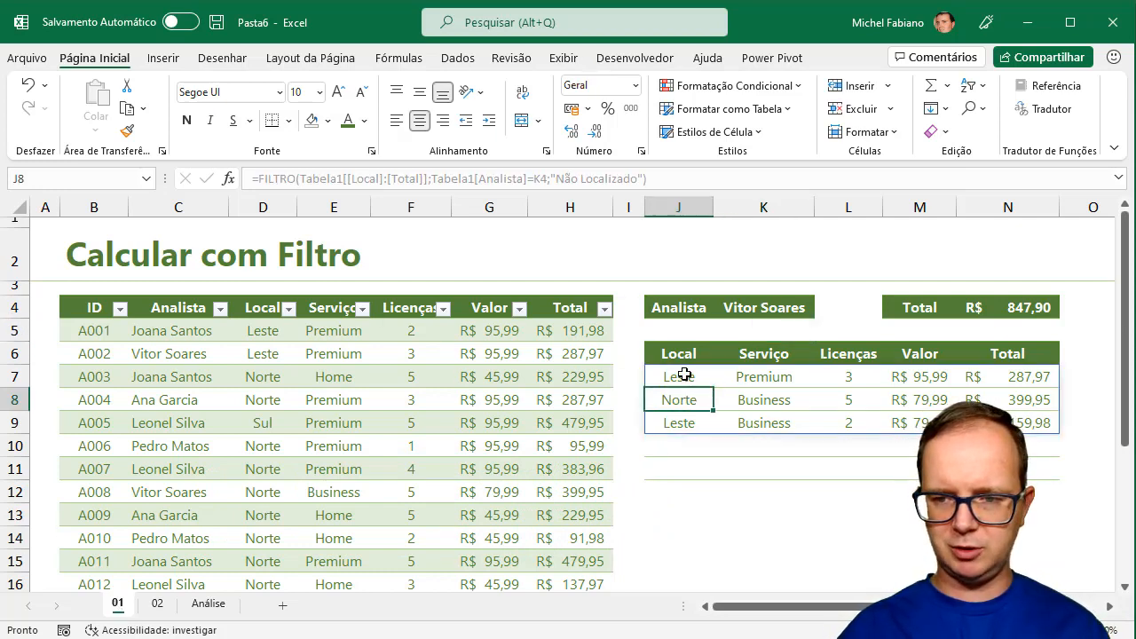
pyautogui.moveTo(684, 375); pyautogui.dragTo(1013, 430)
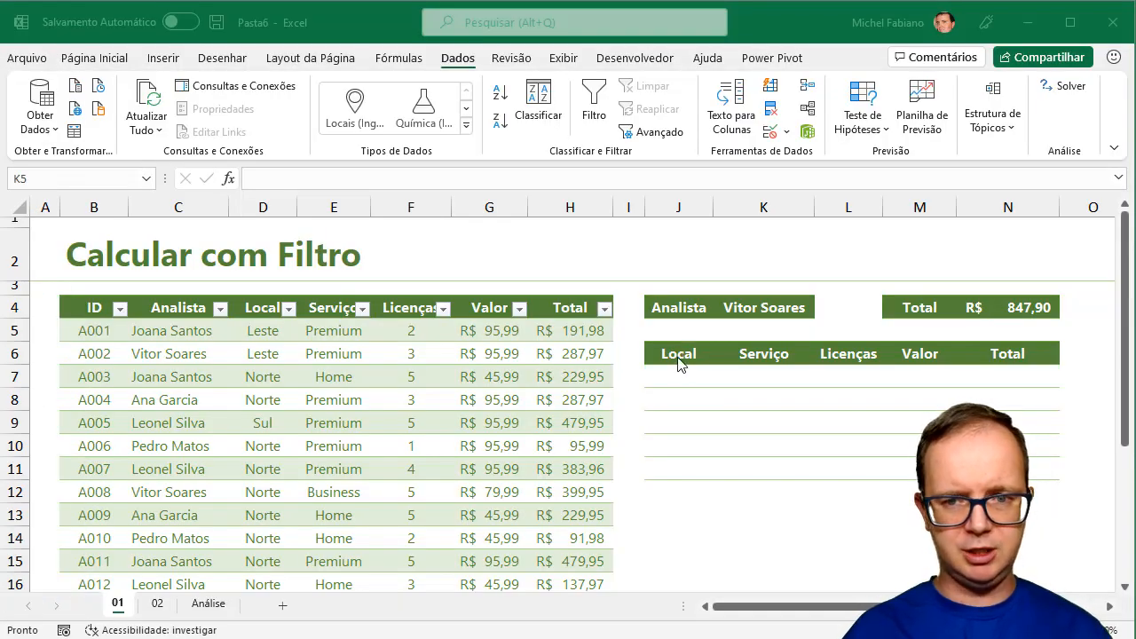
# Step: Begin a FILTRO formula in J7 with the Local through Total columns, Tabela1[[Local]:[Total]], as its array
pyautogui.doubleClick(672, 379)
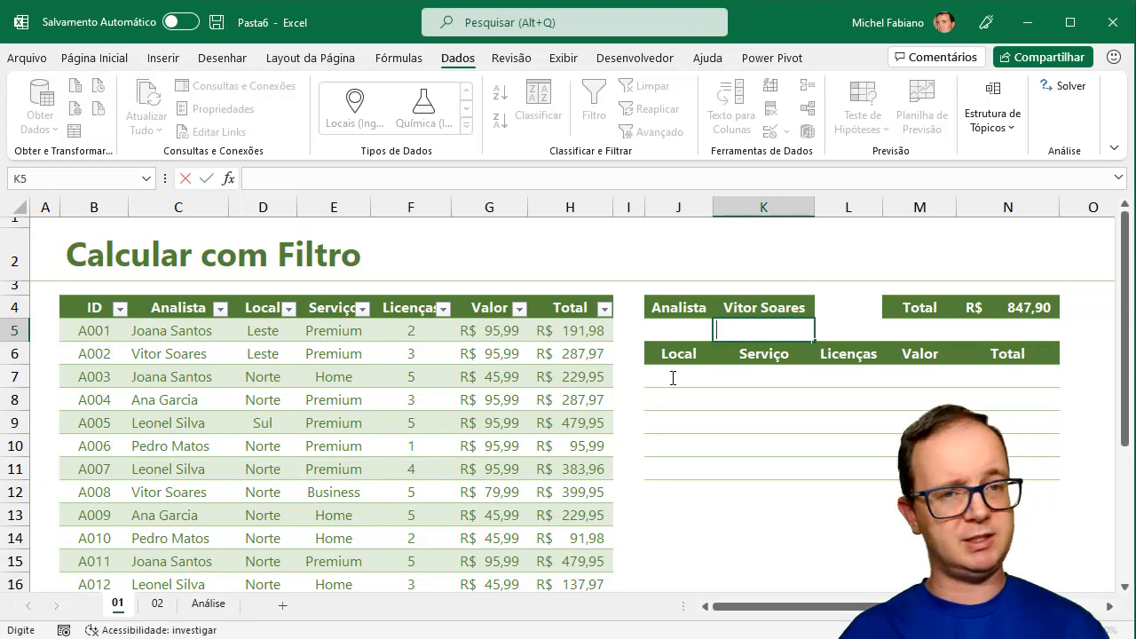
pyautogui.click(672, 377)
pyautogui.write('=')
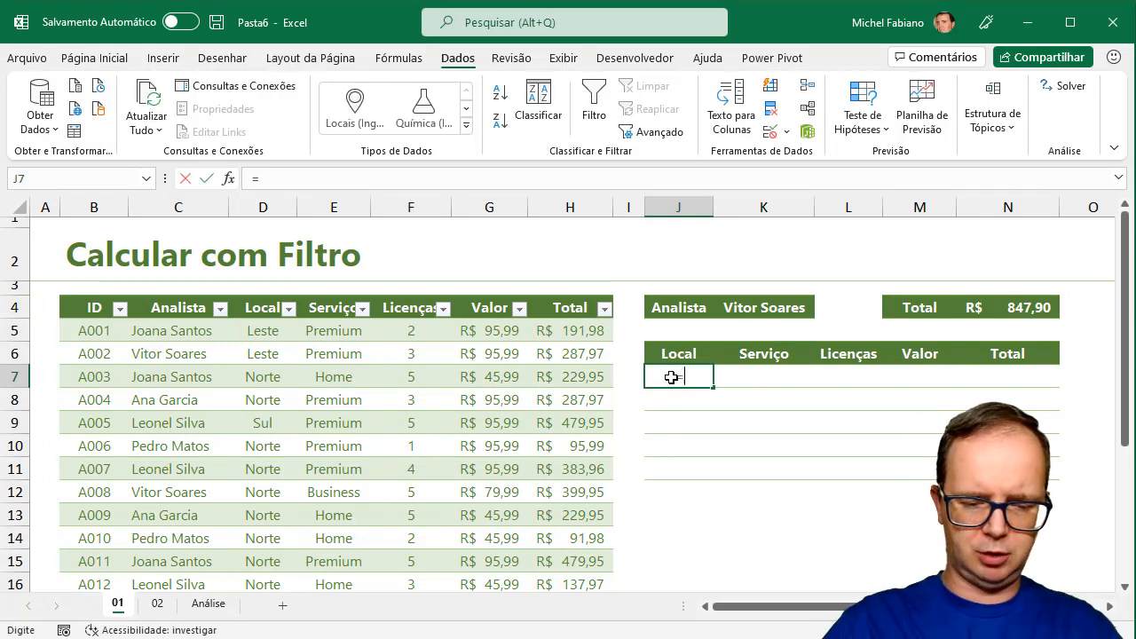
pyautogui.write('filtro(')
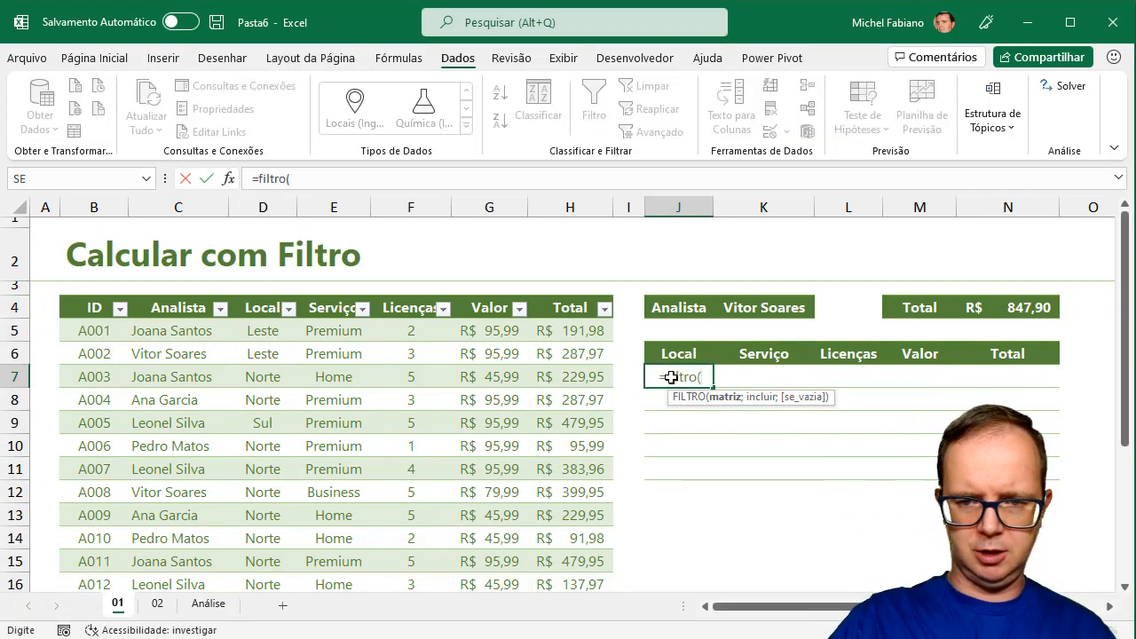
pyautogui.click(270, 333)
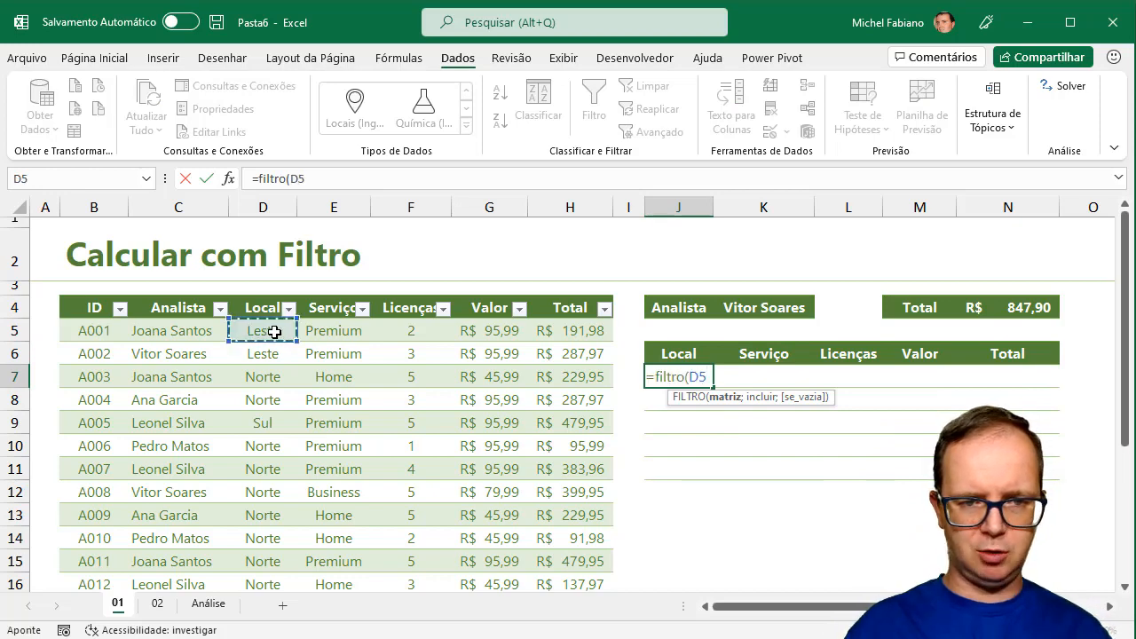
pyautogui.moveTo(270, 333); pyautogui.dragTo(556, 545)
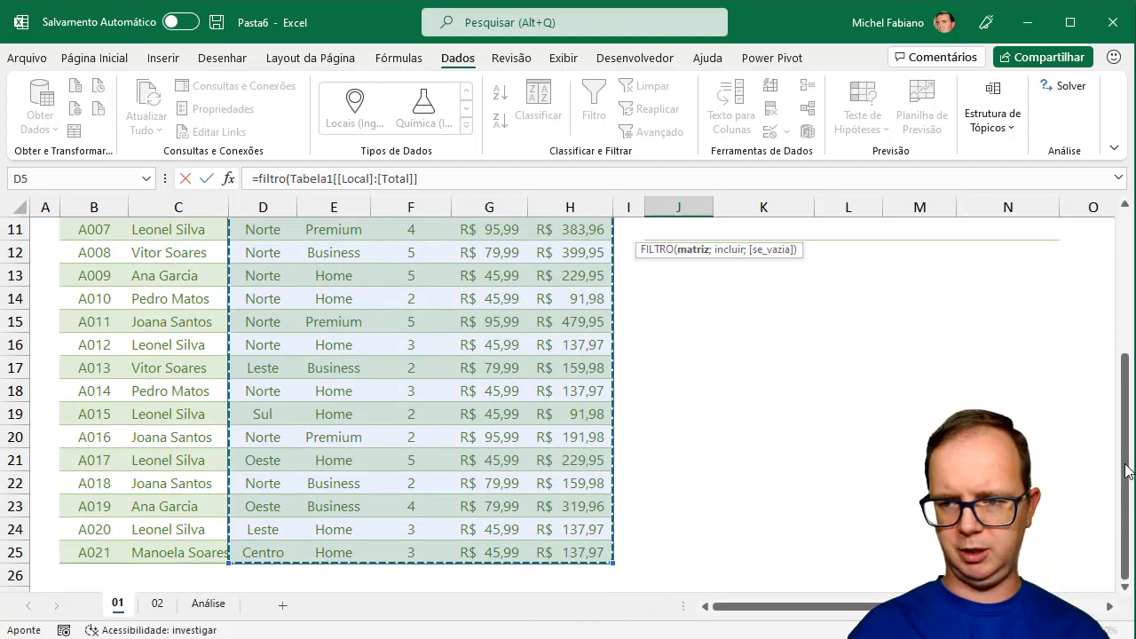
pyautogui.moveTo(1130, 466); pyautogui.dragTo(1125, 293)
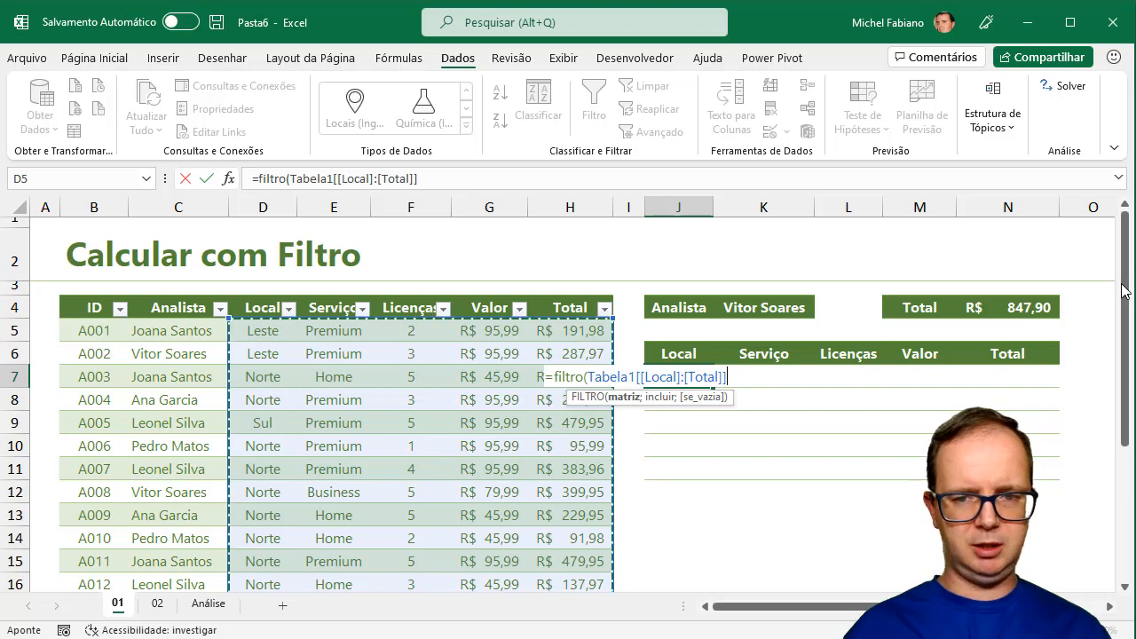
# Step: Complete the FILTRO formula in J7 with the include condition Tabela1[Analista]=K4
pyautogui.write(';')
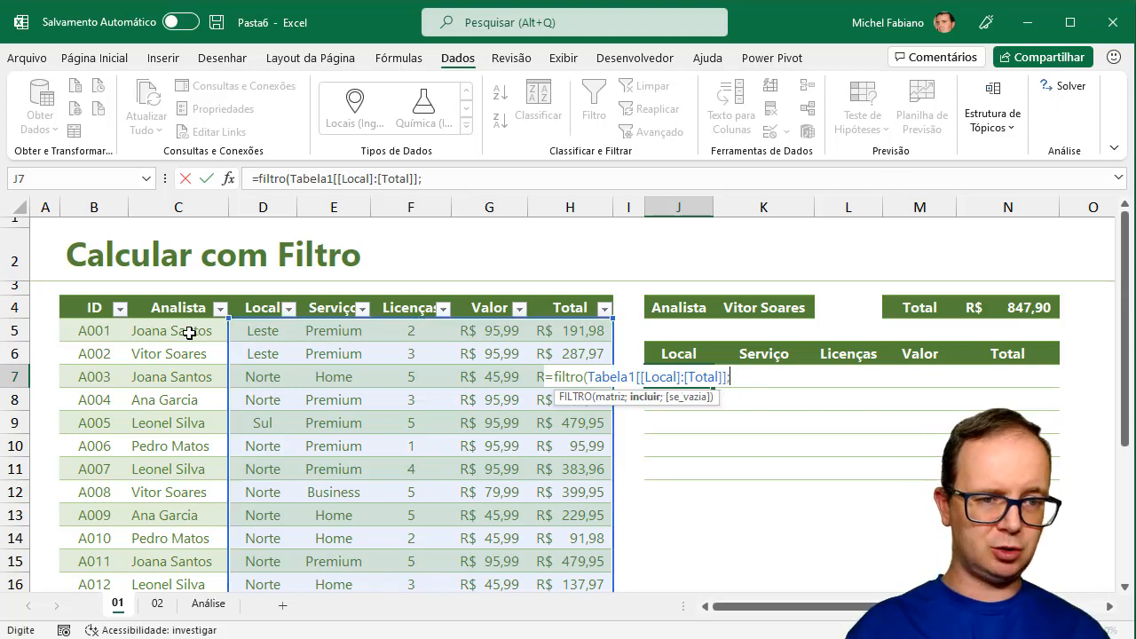
pyautogui.moveTo(186, 330); pyautogui.dragTo(210, 557)
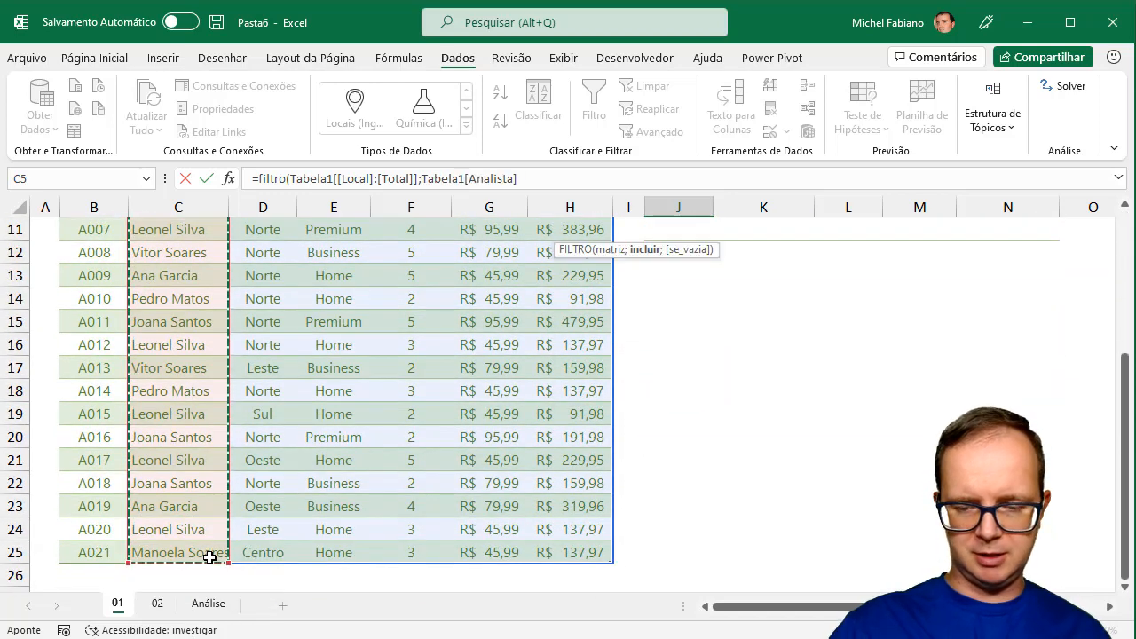
pyautogui.write('=')
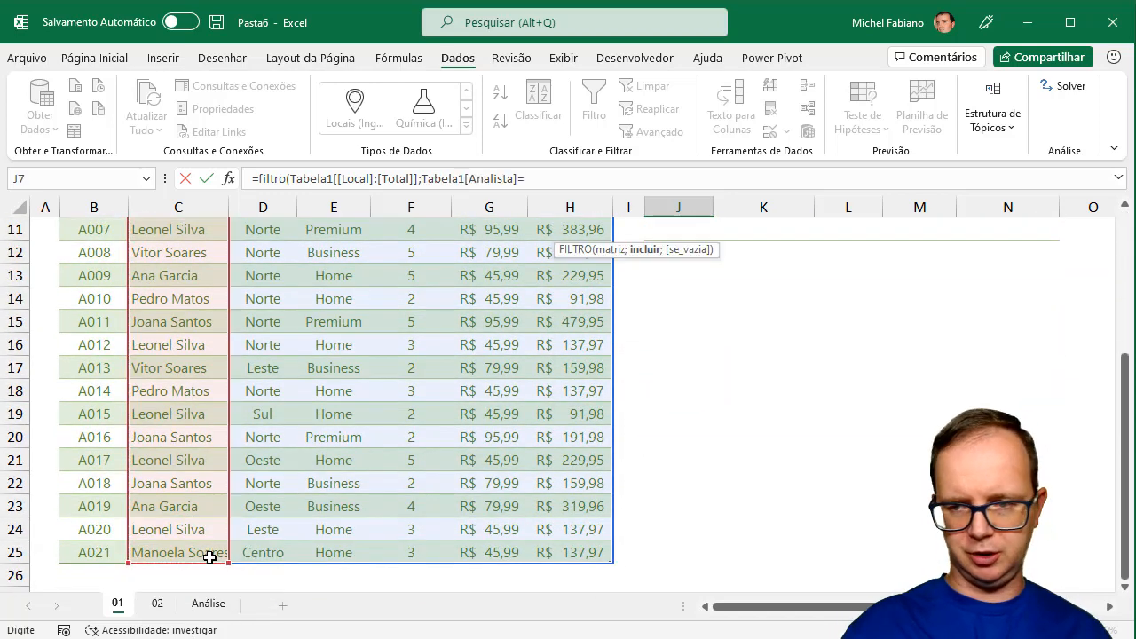
pyautogui.click(1125, 259)
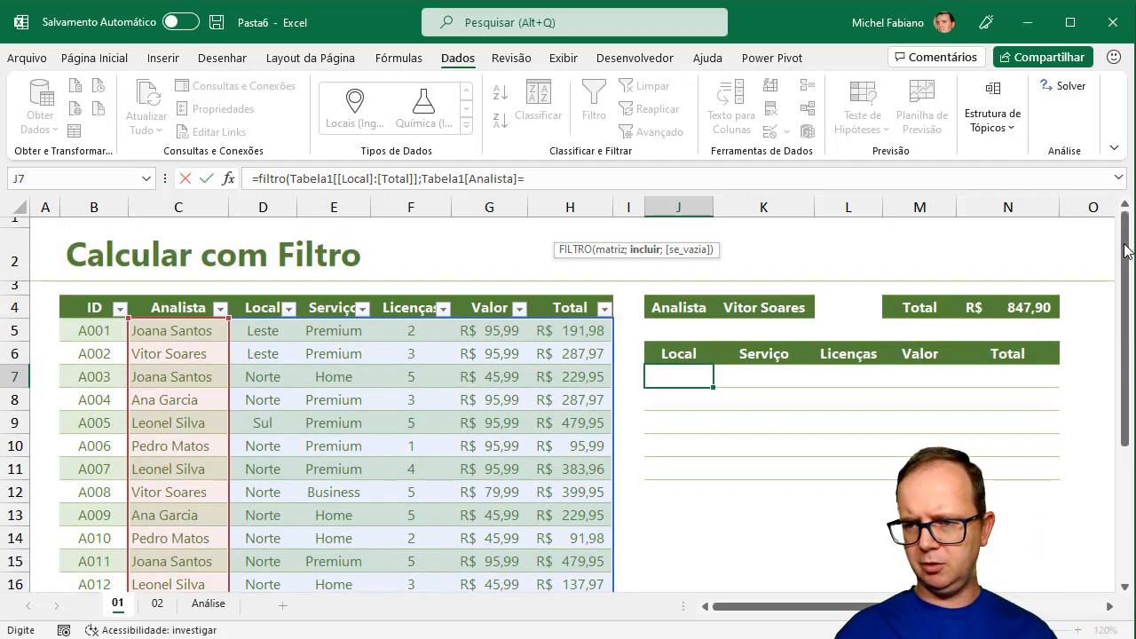
pyautogui.click(780, 307)
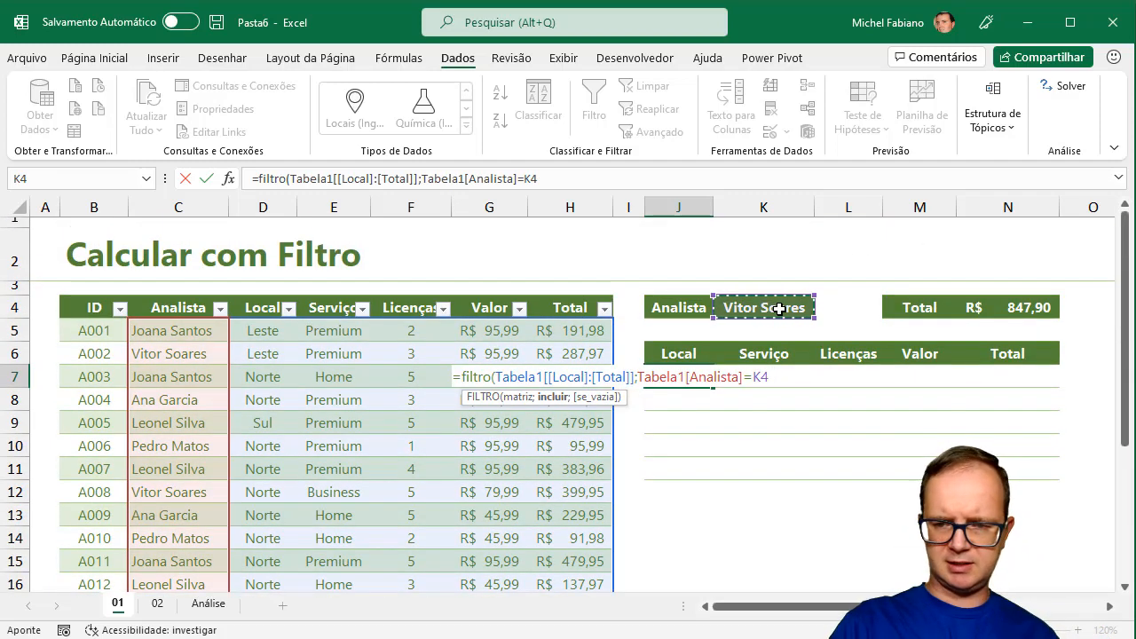
pyautogui.write(')')
pyautogui.press('Return')
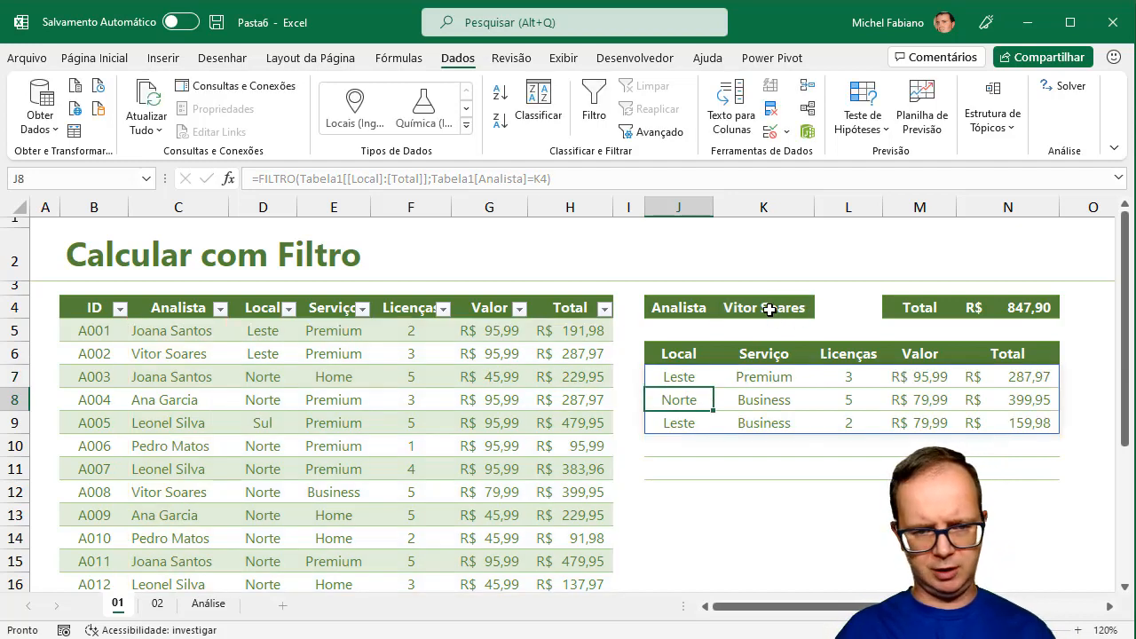
# Step: Set the Analista criterion in K4 to the name of the analyst in record A001
pyautogui.click(770, 308)
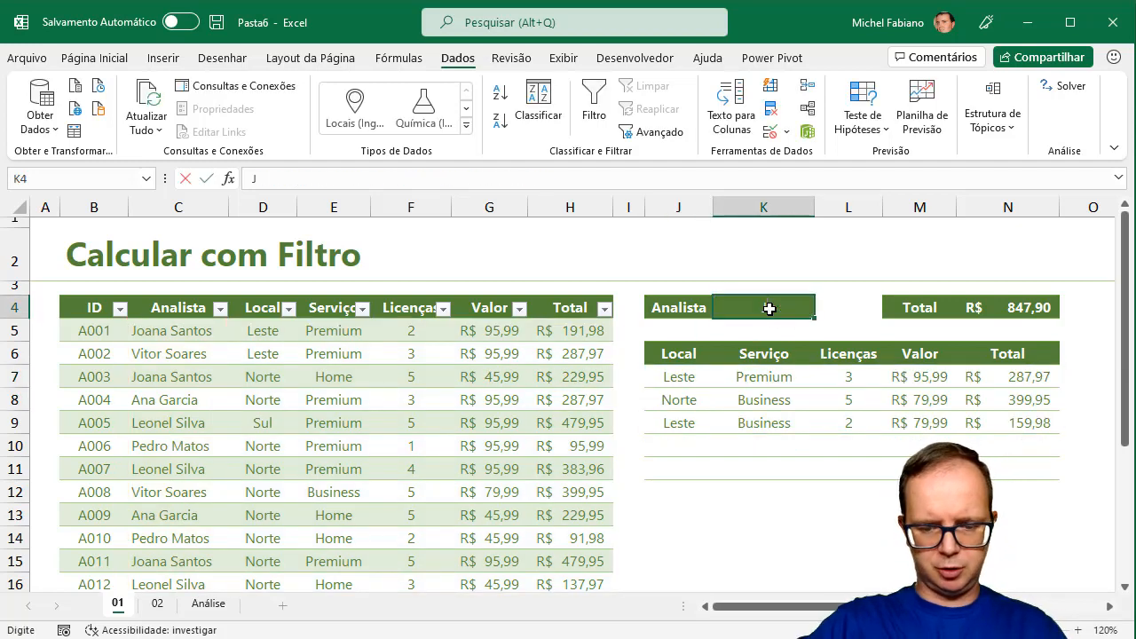
pyautogui.write('Joana Santos')
pyautogui.press('Return')
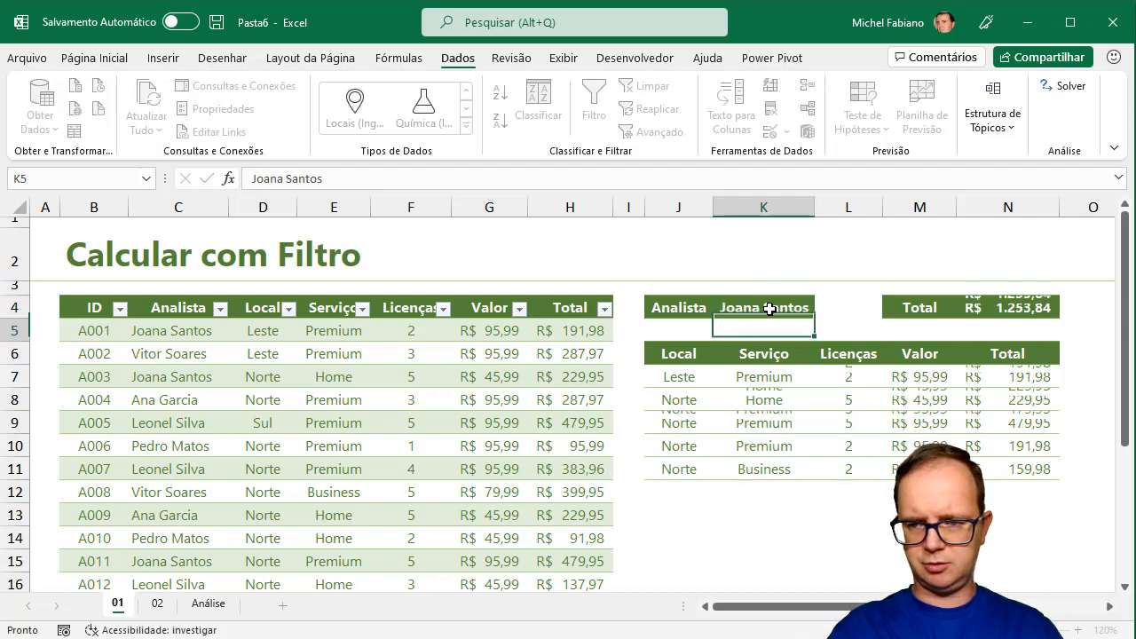
# Step: Replace the Total formula in N4 with =SOMA(N7:N14) to sum the filtered Total column
pyautogui.click(1042, 307)
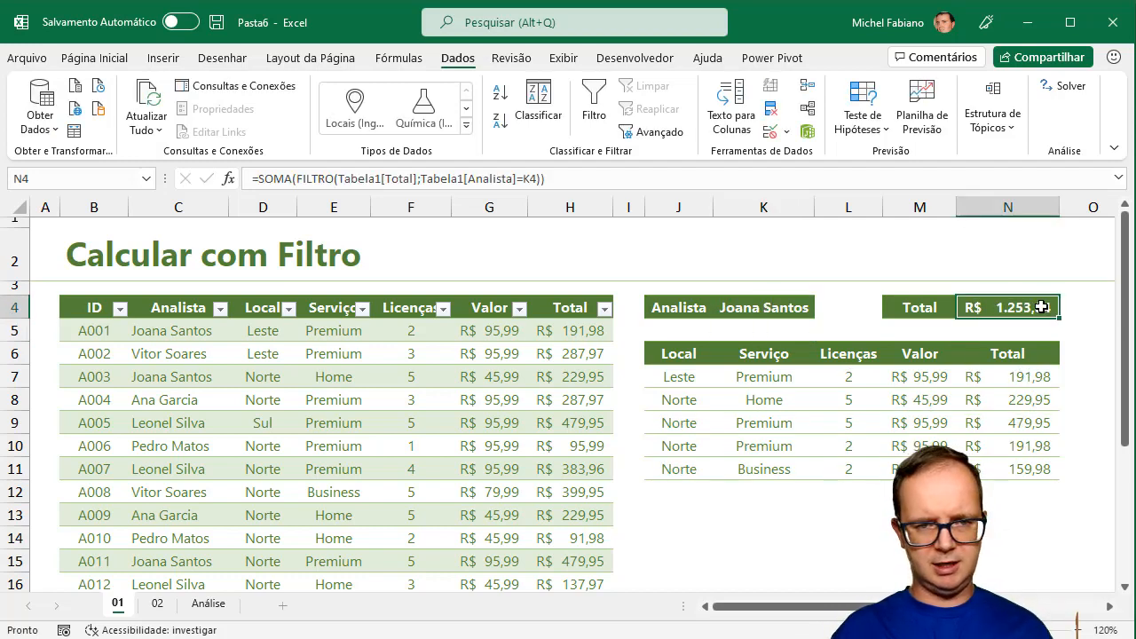
pyautogui.press('Delete')
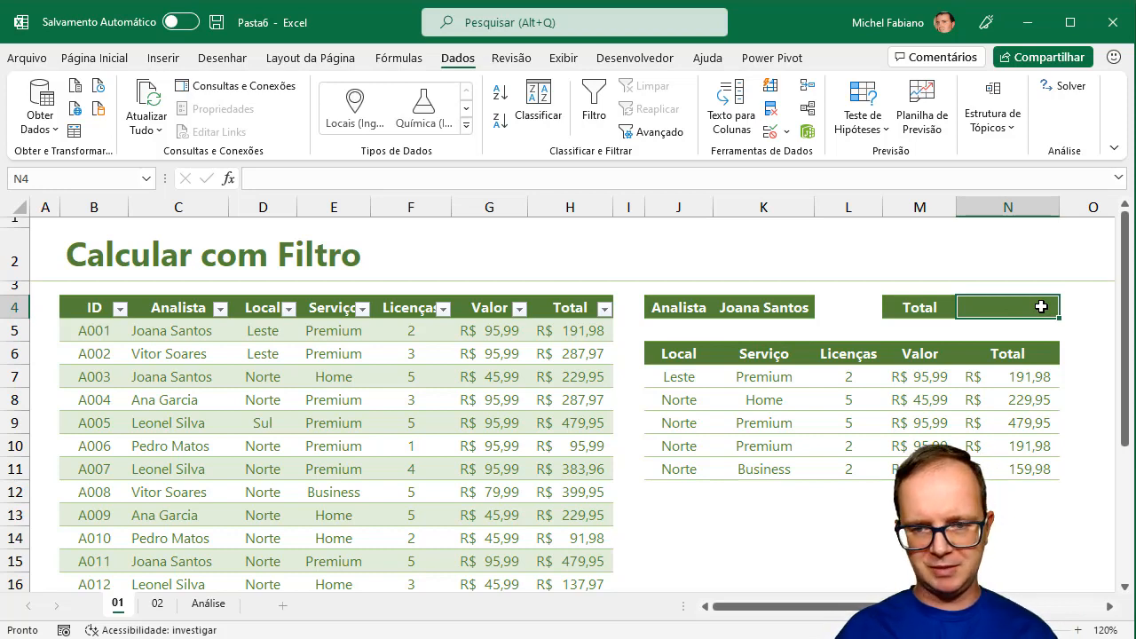
pyautogui.click(794, 309)
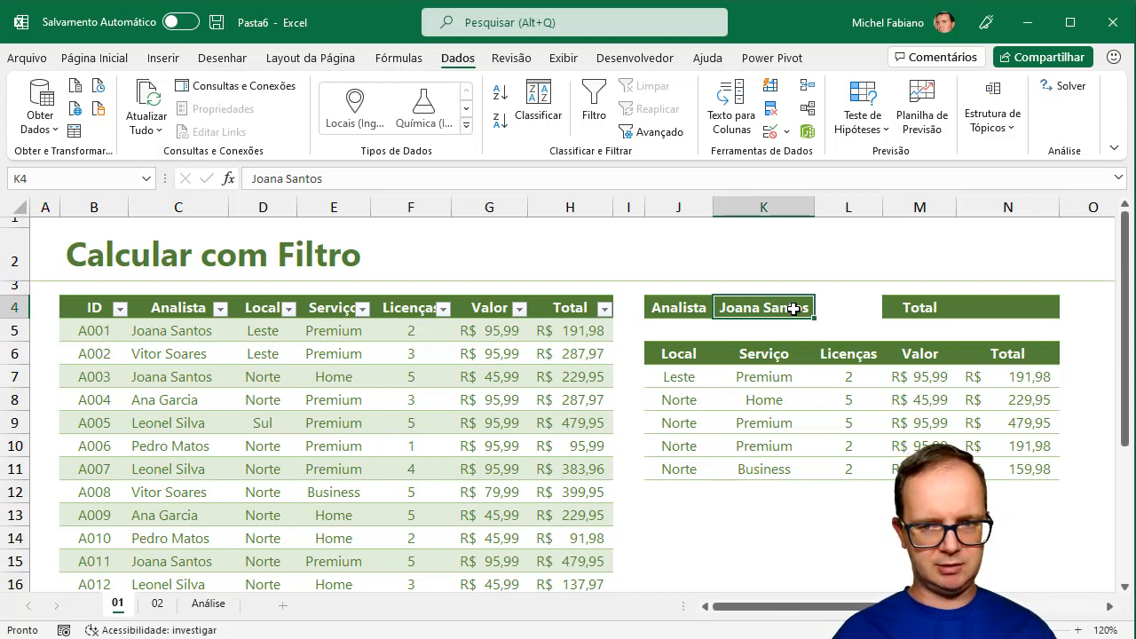
pyautogui.click(1014, 307)
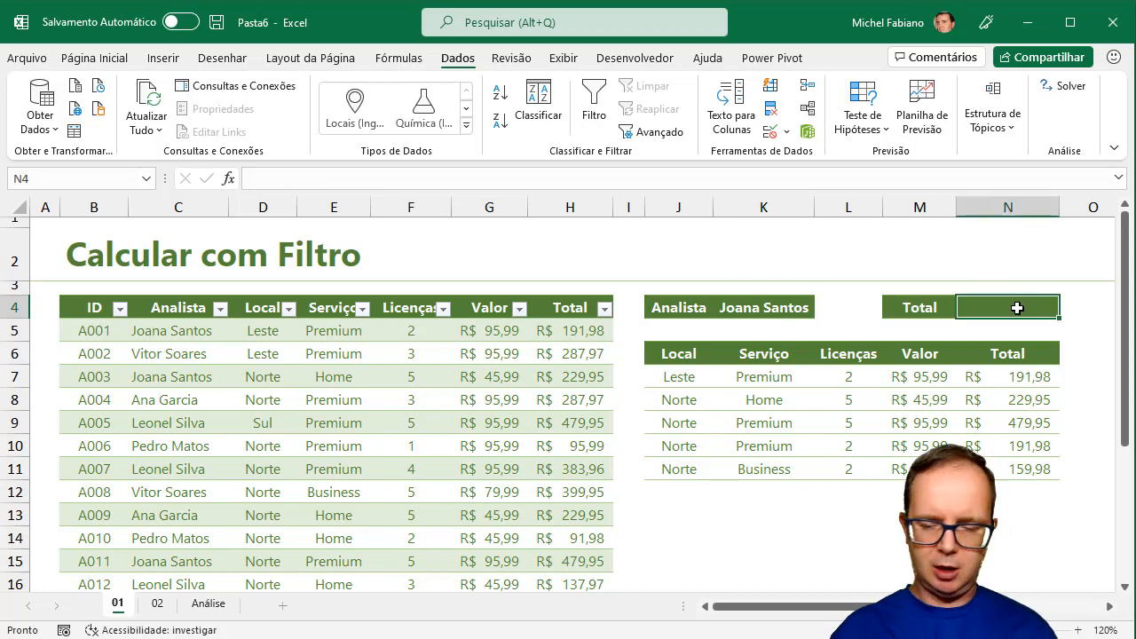
pyautogui.write('=soma(')
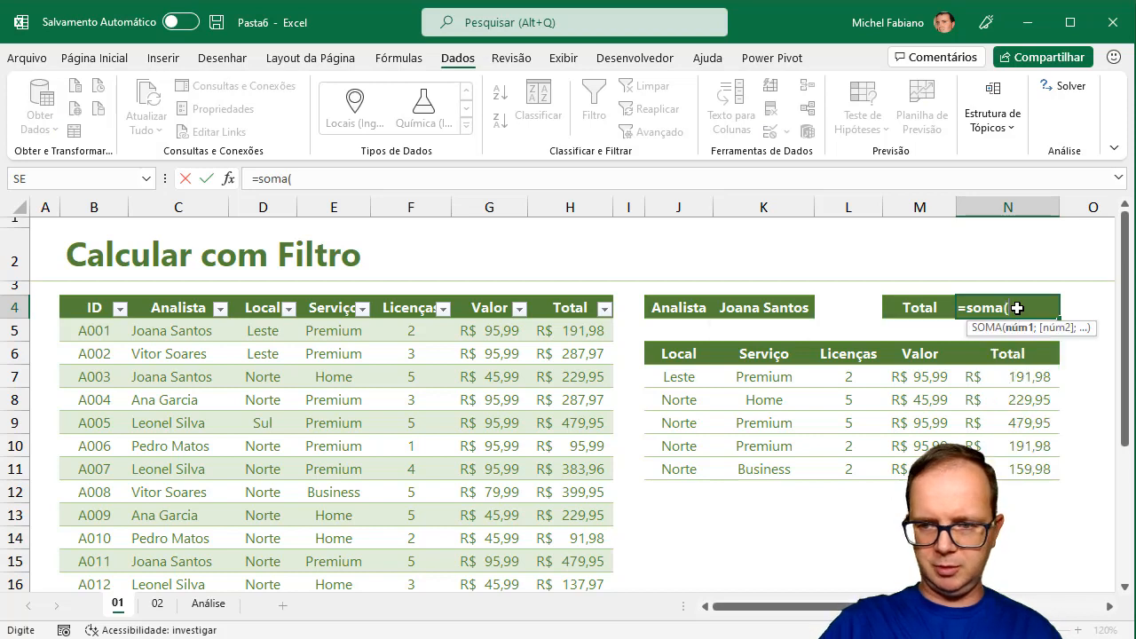
pyautogui.moveTo(983, 373); pyautogui.dragTo(988, 545)
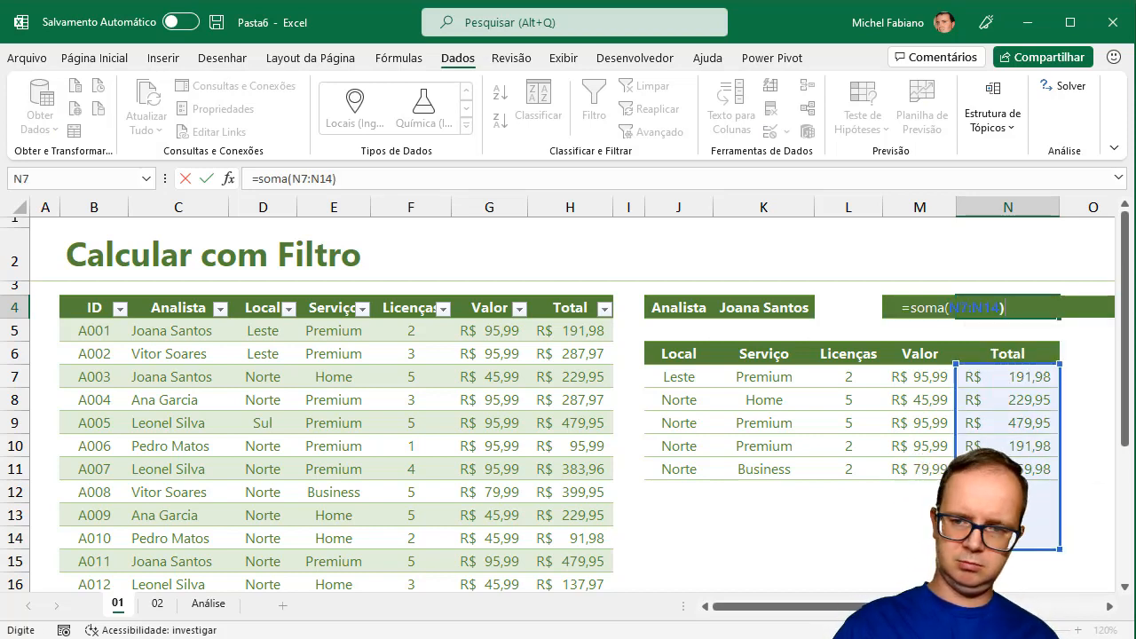
pyautogui.press('Return')
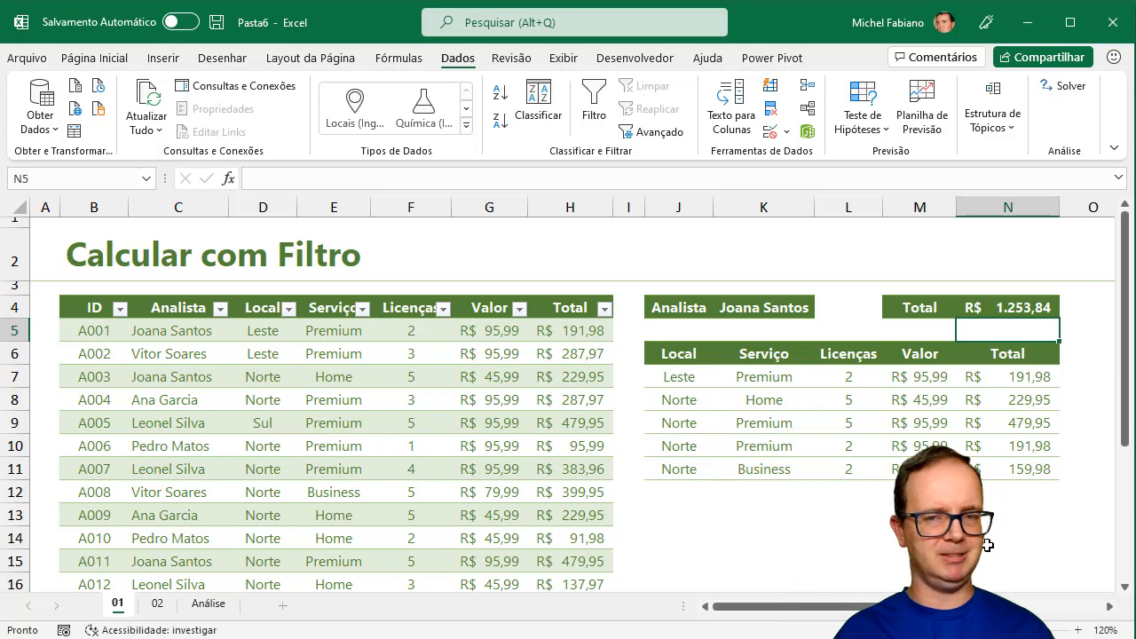
# Step: Replace the Total formula in N4 with =SOMA(FILTRO(Tabela1[Total];Tabela1[Analista]=K4))
pyautogui.click(1006, 307)
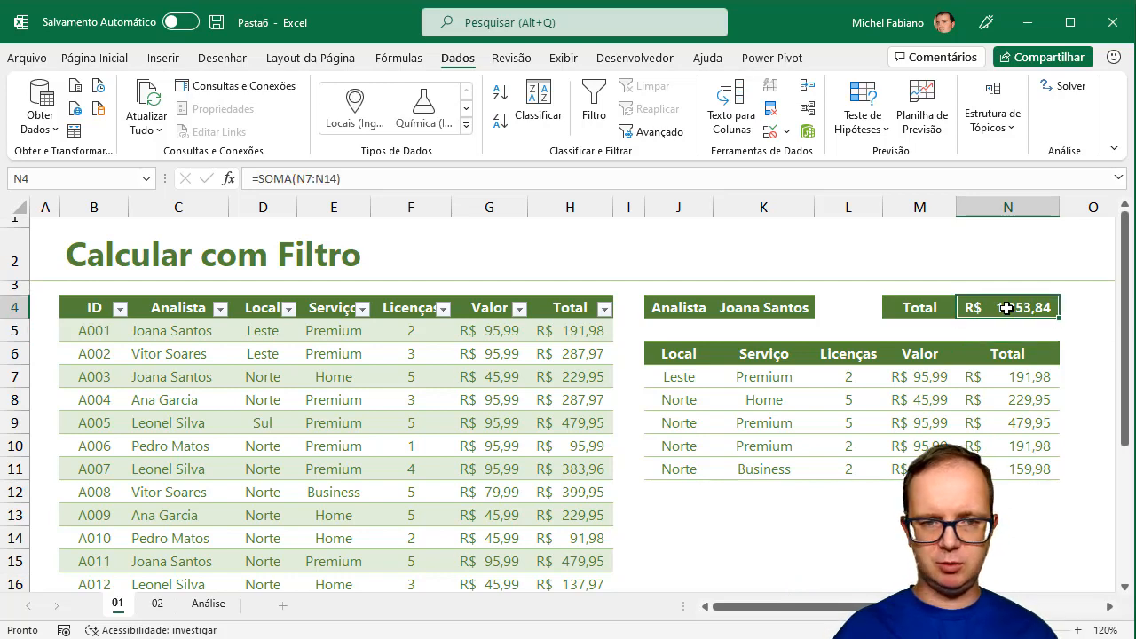
pyautogui.press('Delete')
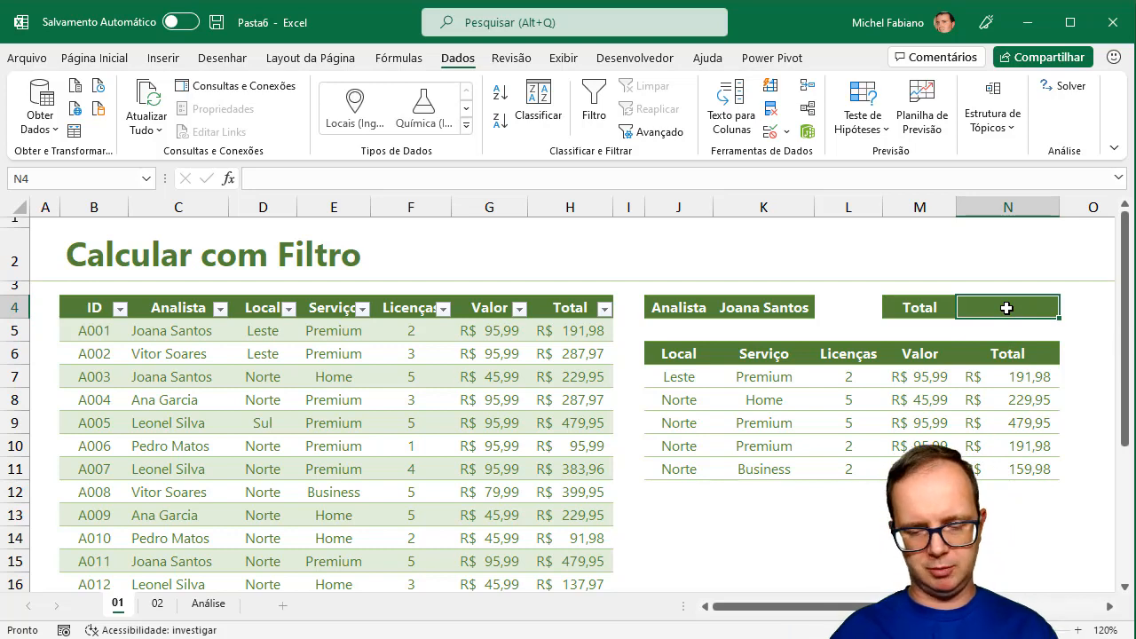
pyautogui.write('=soma(')
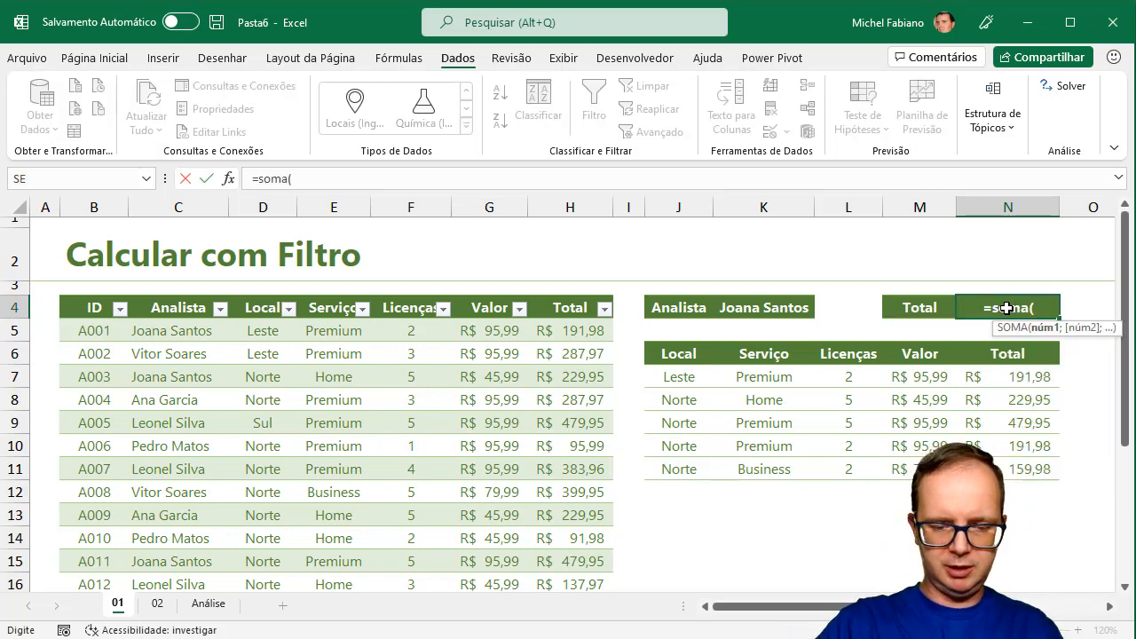
pyautogui.write('filtro(')
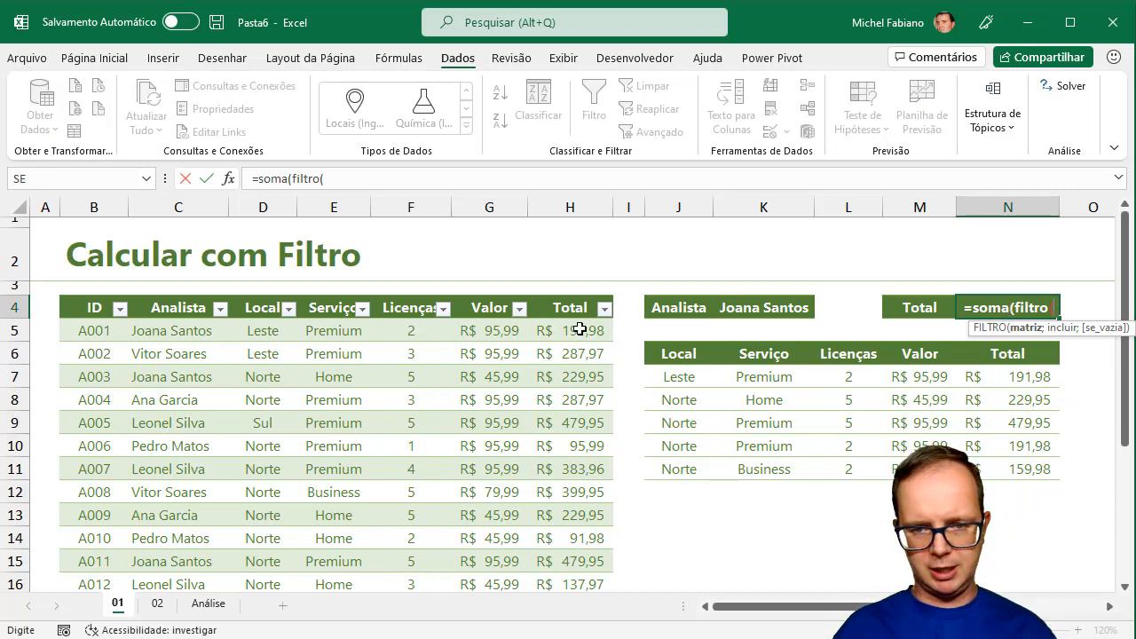
pyautogui.moveTo(581, 326); pyautogui.dragTo(577, 569)
pyautogui.write(';')
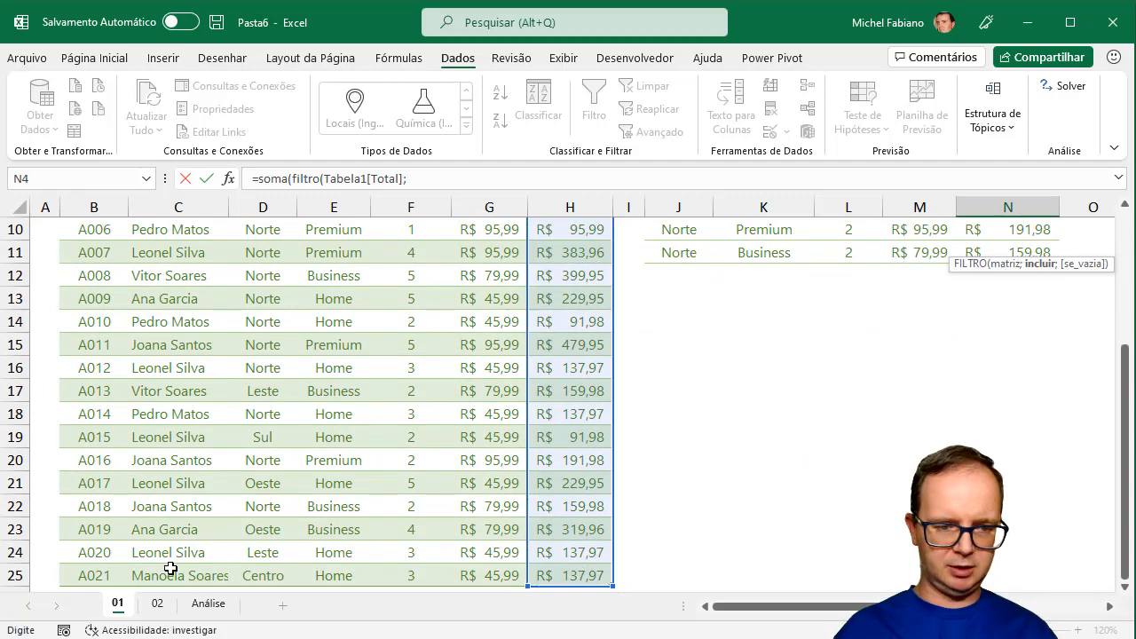
pyautogui.moveTo(168, 570); pyautogui.dragTo(181, 268)
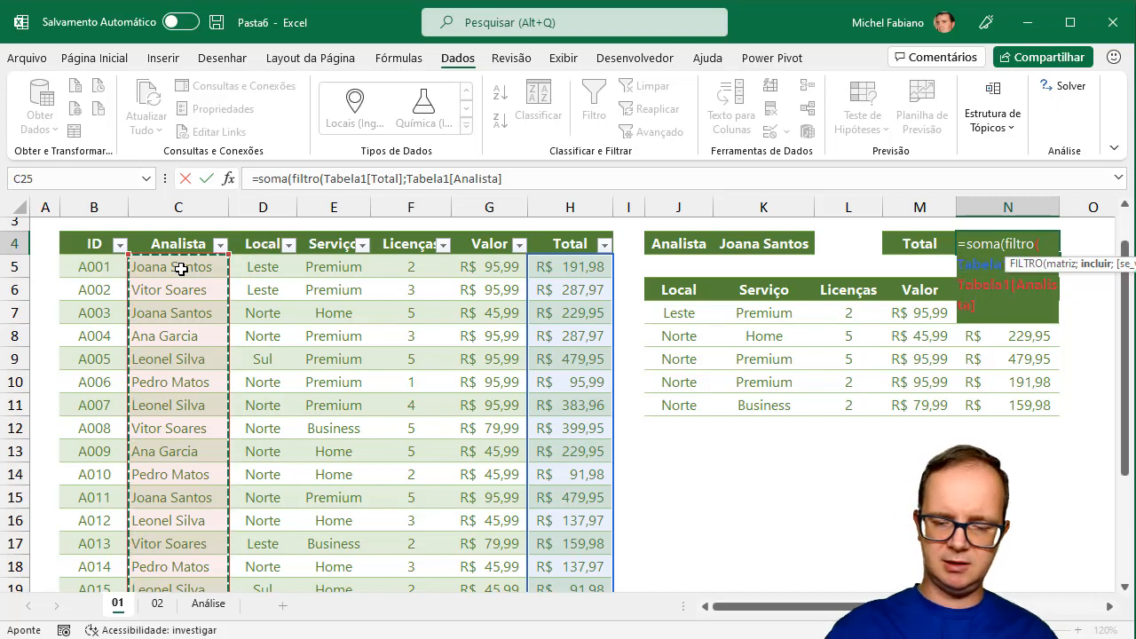
pyautogui.write('=')
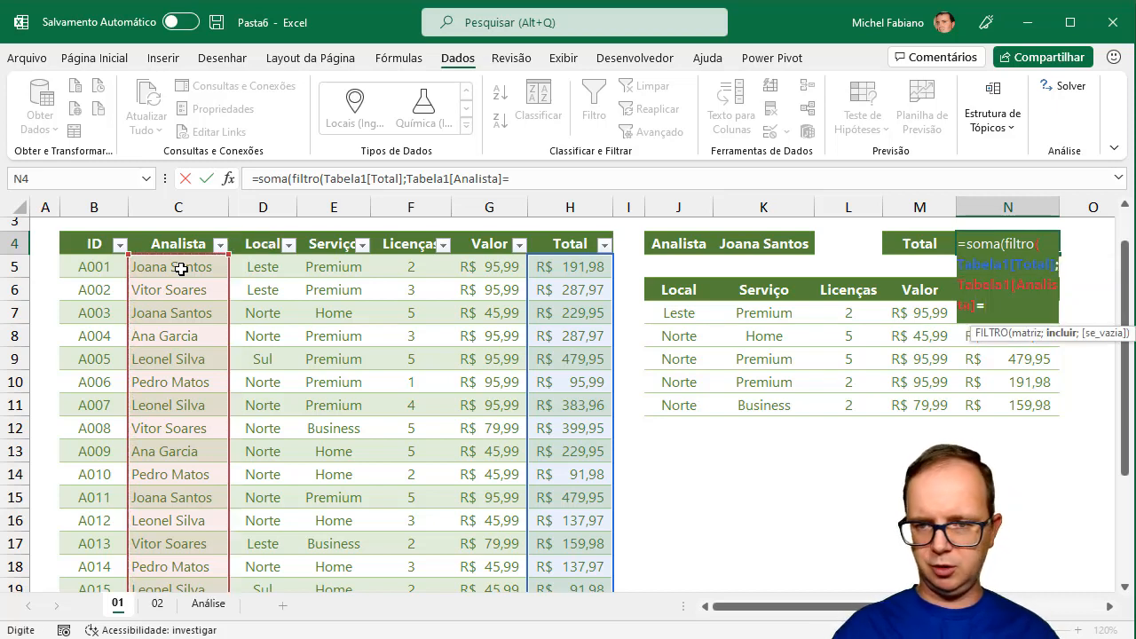
pyautogui.click(748, 242)
pyautogui.write(')')
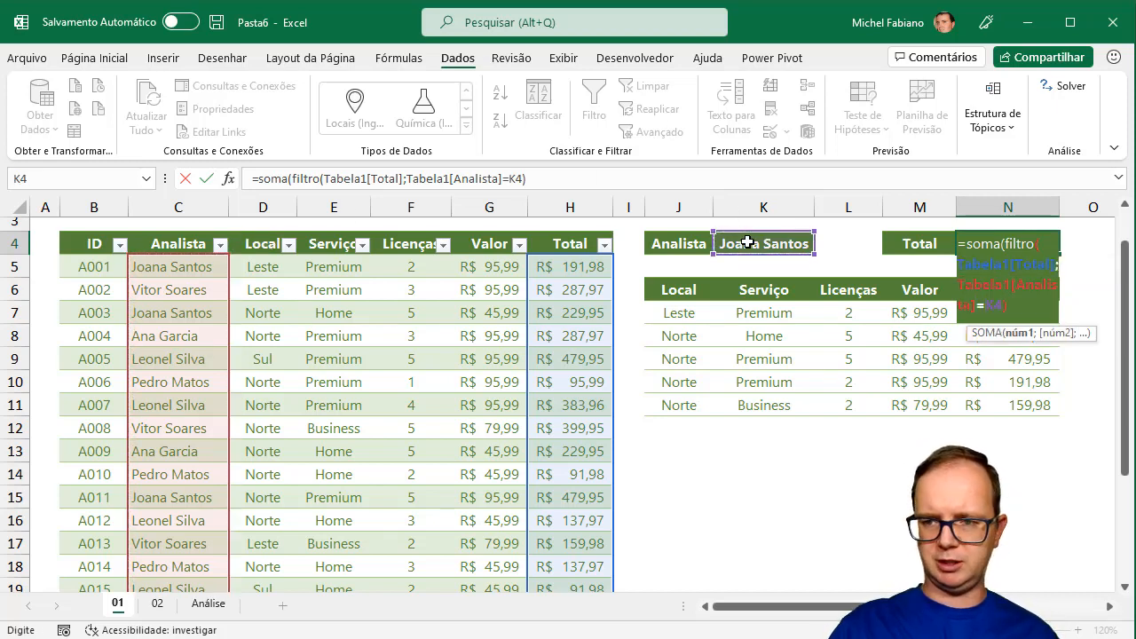
pyautogui.write(')')
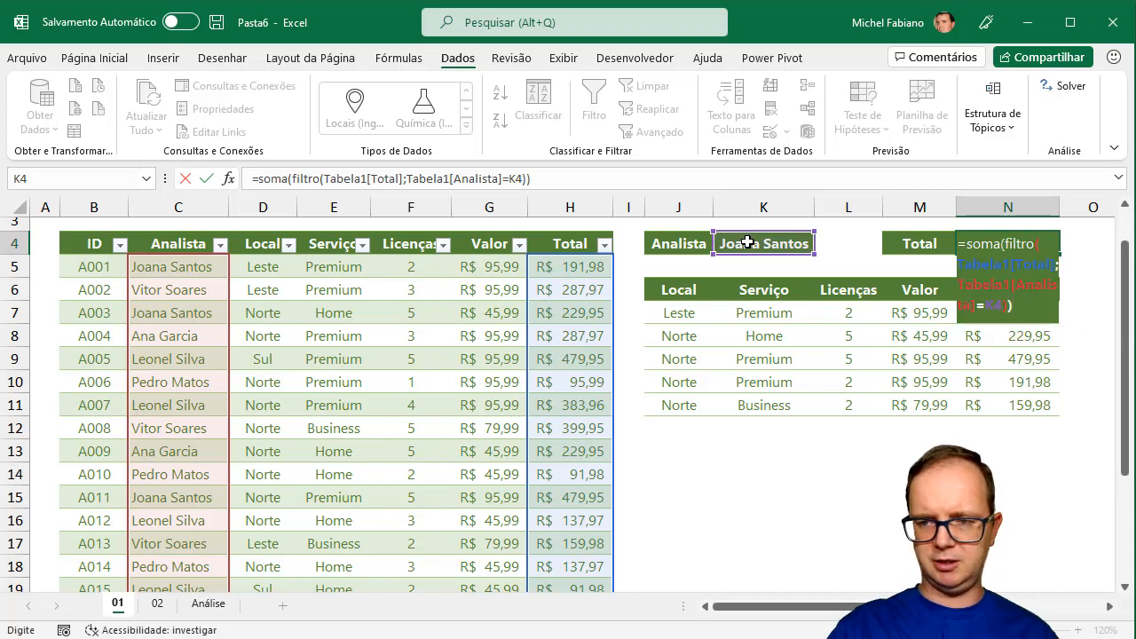
pyautogui.press('Return')
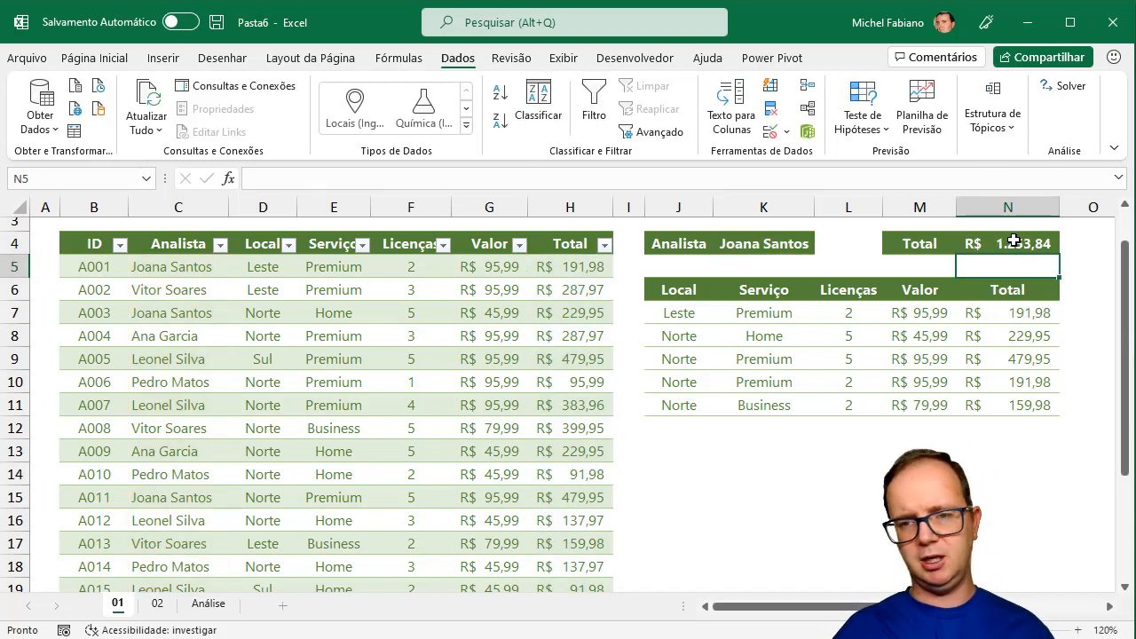
# Step: Set the Analista criterion in K4 to the name of the analyst in record A002
pyautogui.click(803, 240)
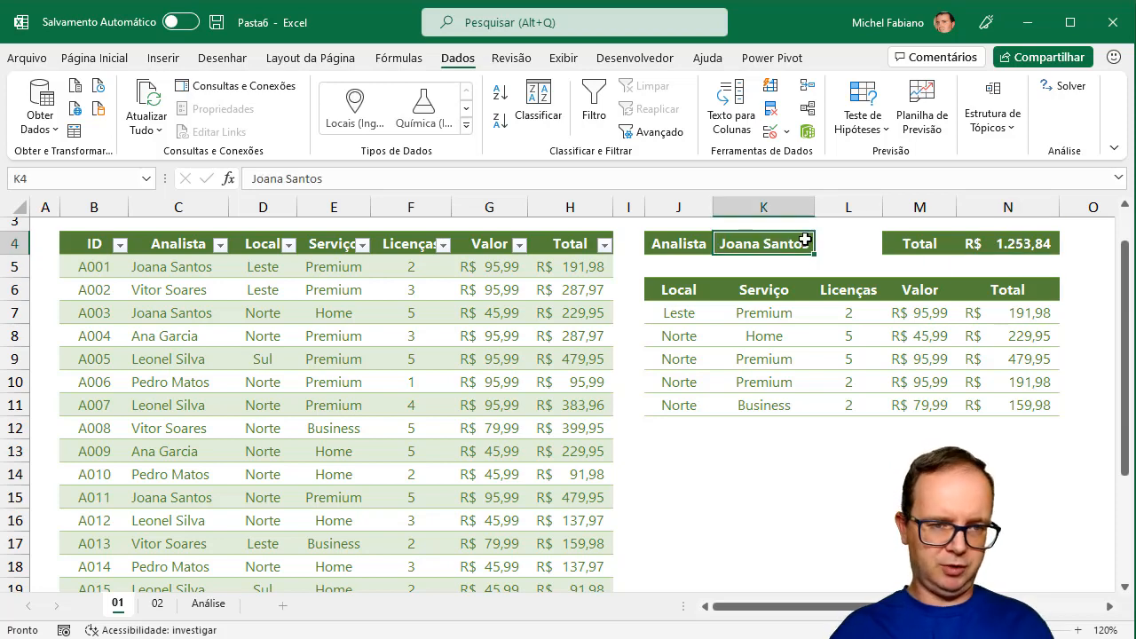
pyautogui.write('Vitor ')
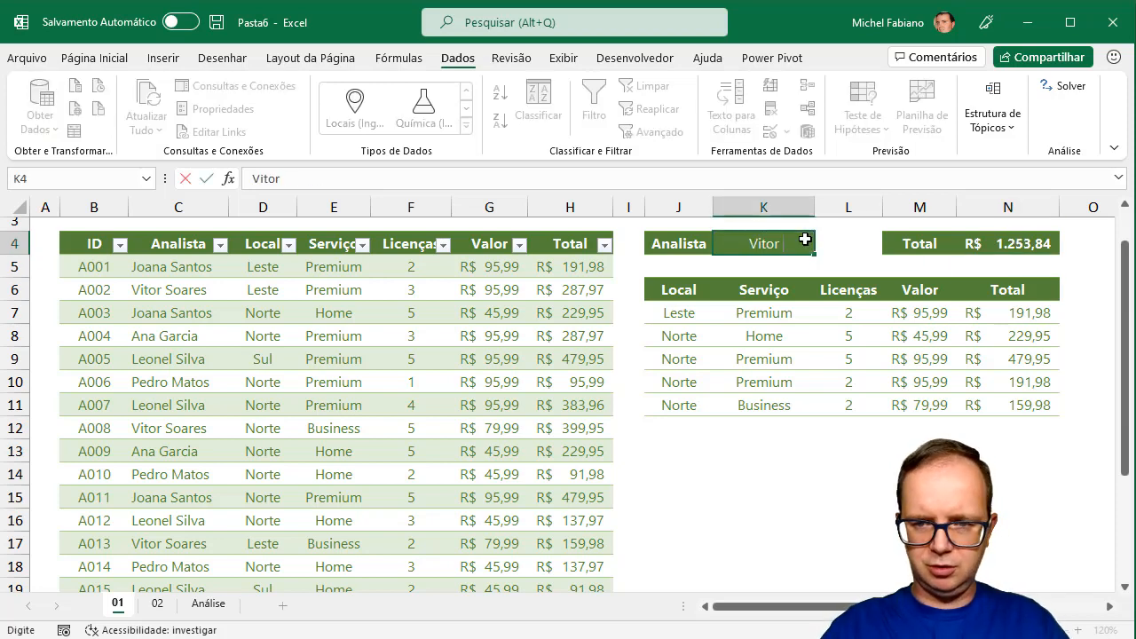
pyautogui.write('Soares')
pyautogui.press('Return')
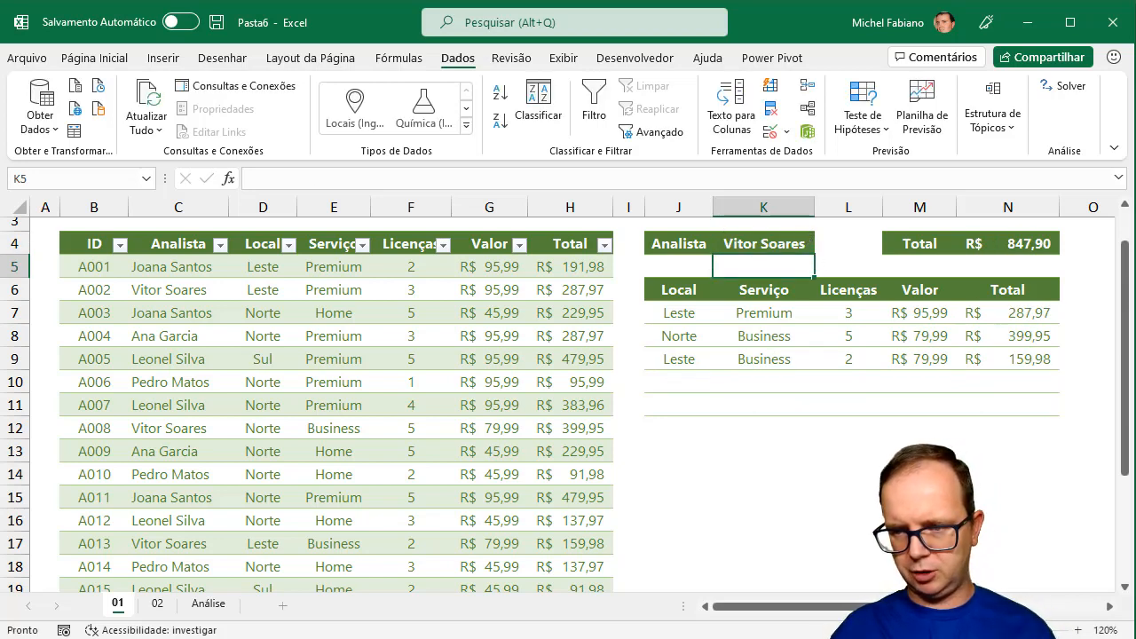
# Step: Widen column P and list the unique analysts from P4 with =ÚNICO(Tabela1[Analista];FALSO)
pyautogui.scroll(-1, 932, 533)
pyautogui.moveTo(1033, 205); pyautogui.dragTo(1092, 205)
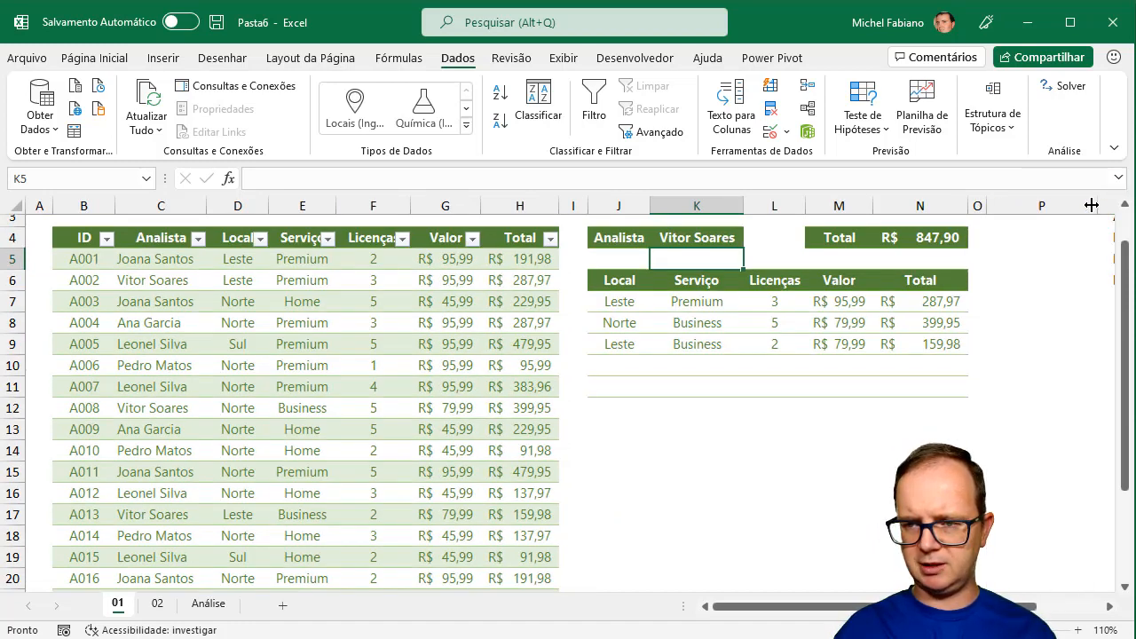
pyautogui.click(1034, 234)
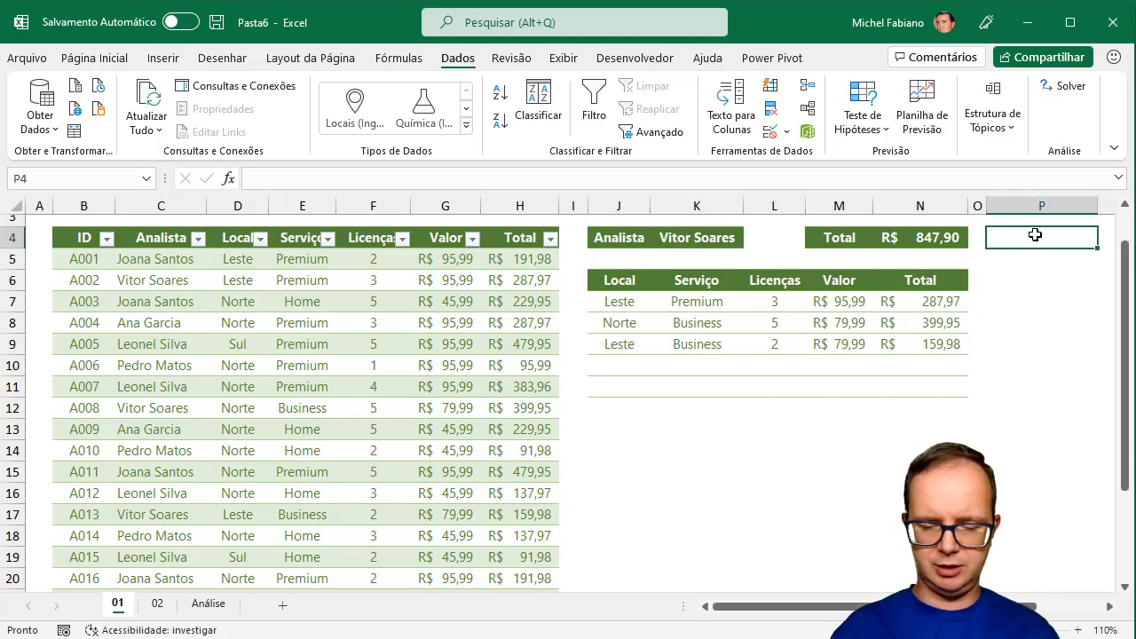
pyautogui.write('=ún')
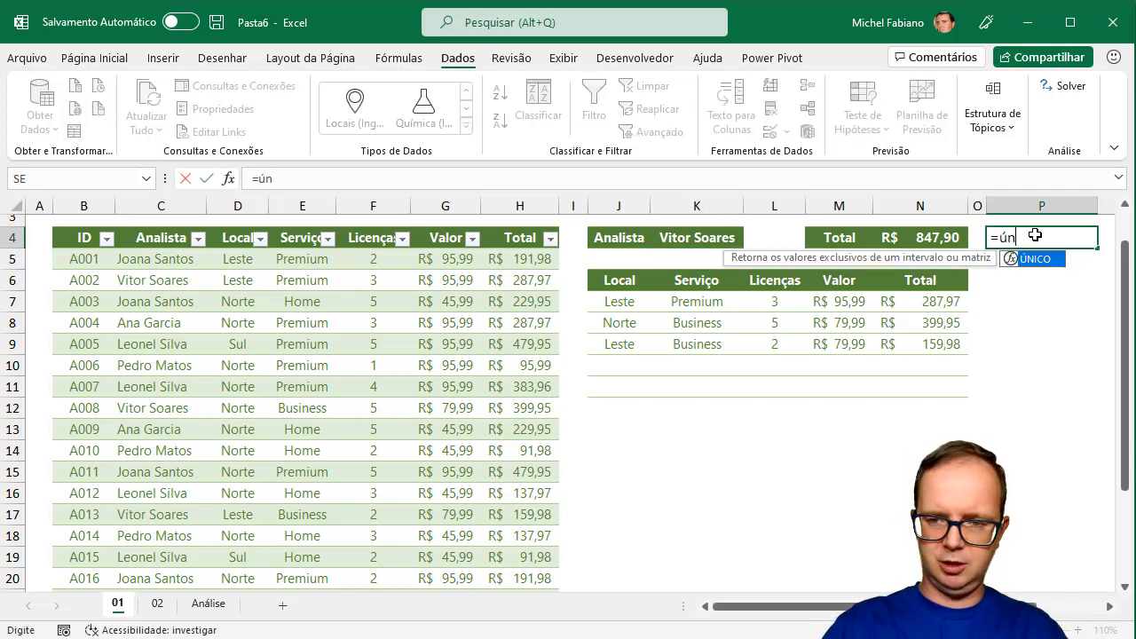
pyautogui.write('ico(')
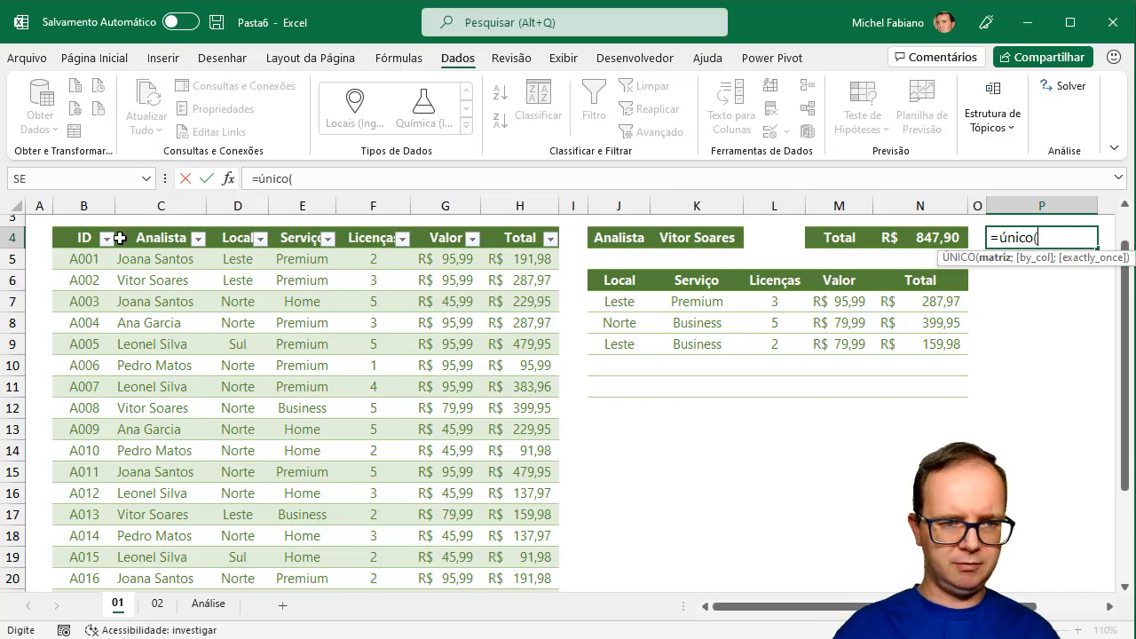
pyautogui.moveTo(140, 259); pyautogui.dragTo(179, 560)
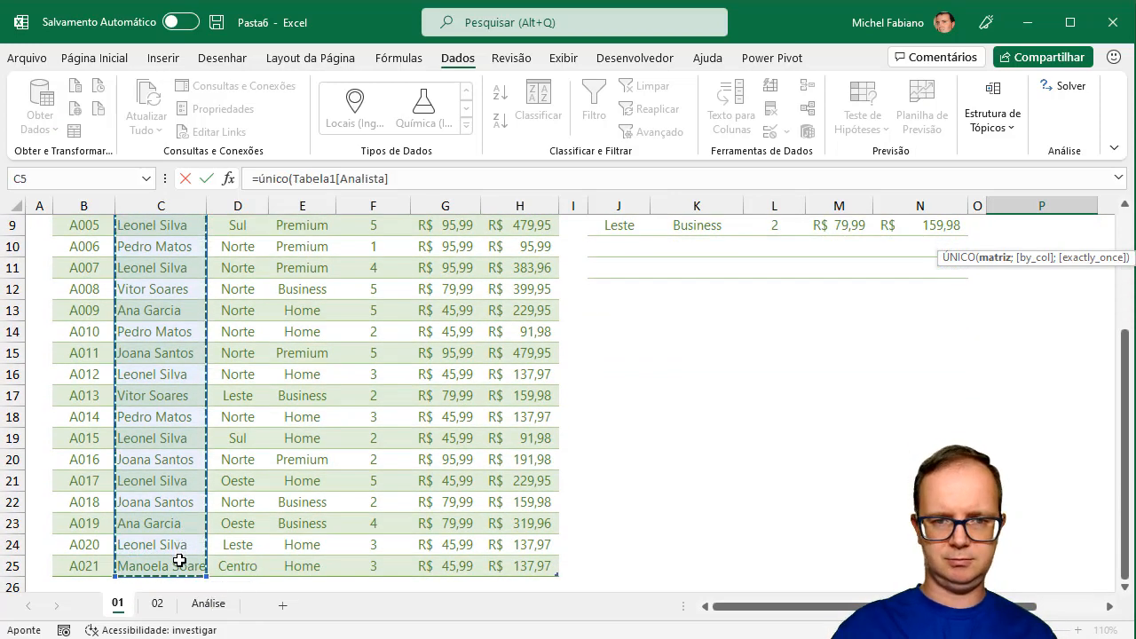
pyautogui.write(';')
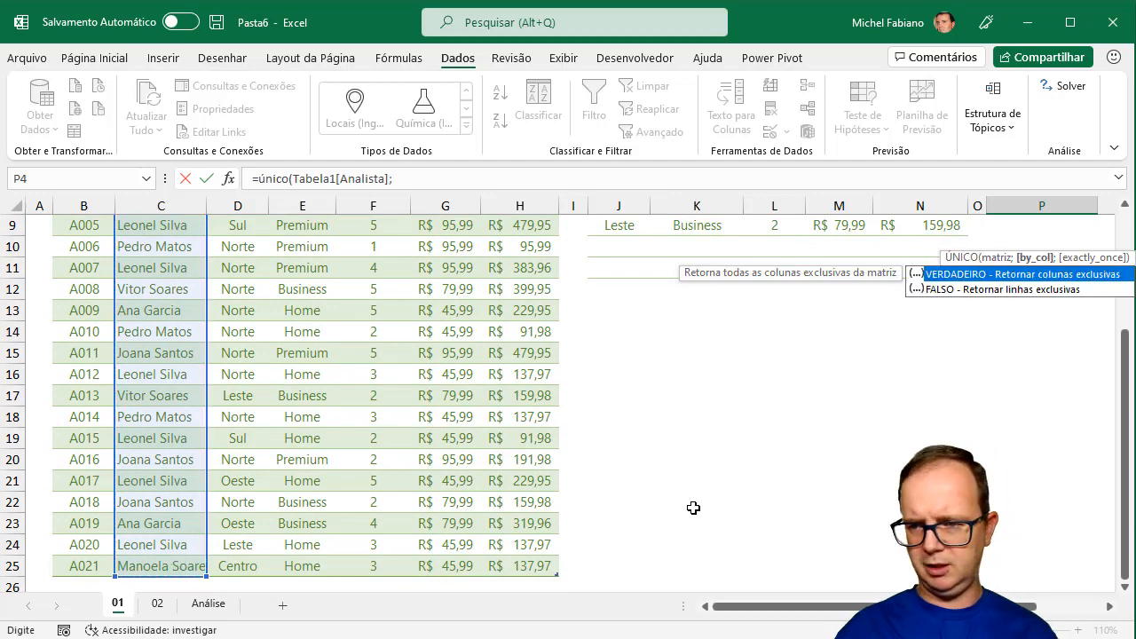
pyautogui.doubleClick(976, 284)
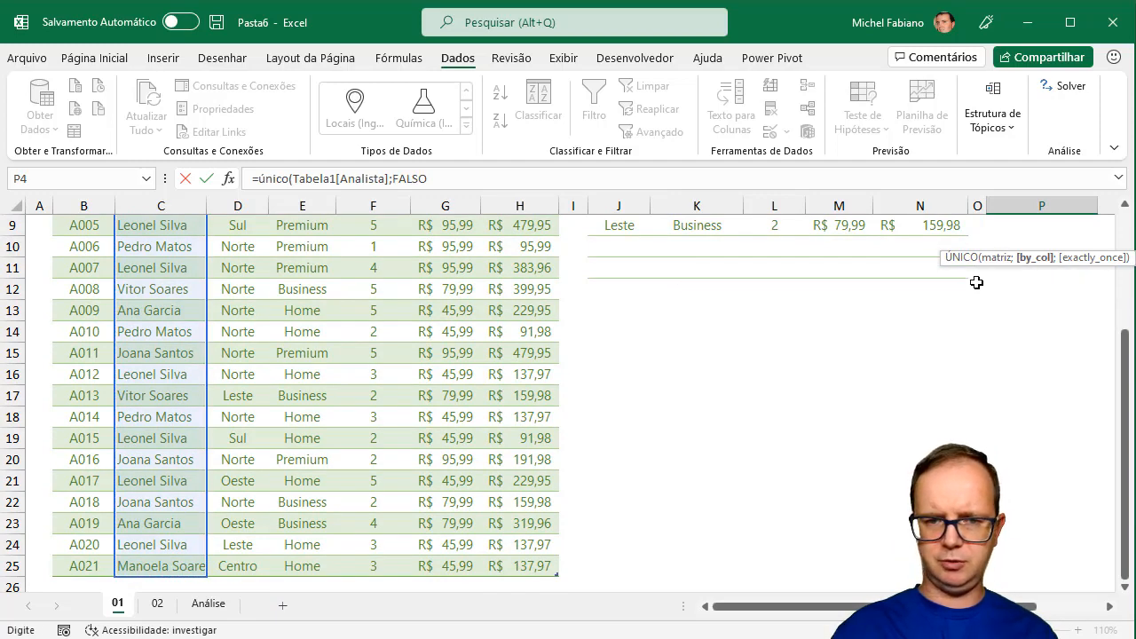
pyautogui.press('Return')
pyautogui.press('Up')
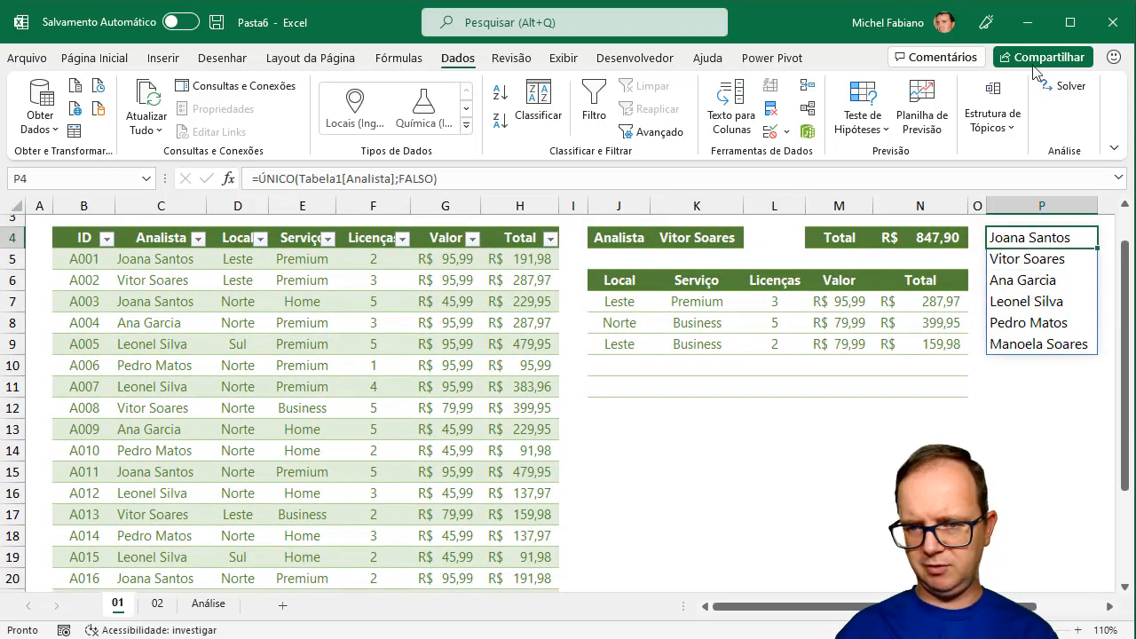
# Step: Add data validation to the Analista criterion in K4, allowing a Lista with the source =$P$4#
pyautogui.click(686, 242)
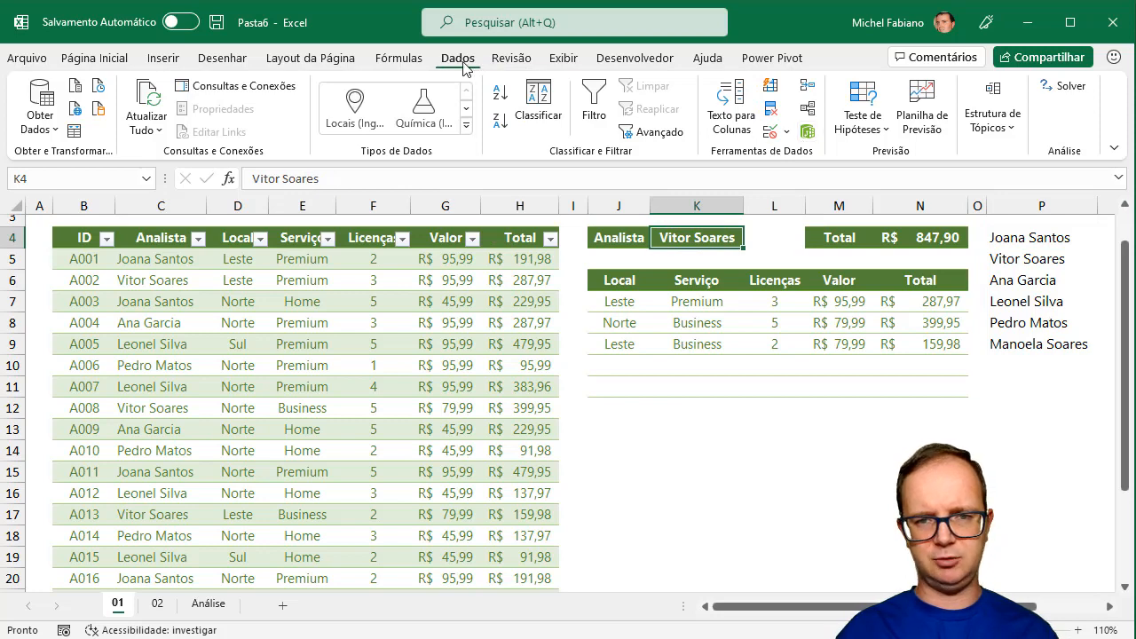
pyautogui.click(786, 131)
pyautogui.click(818, 155)
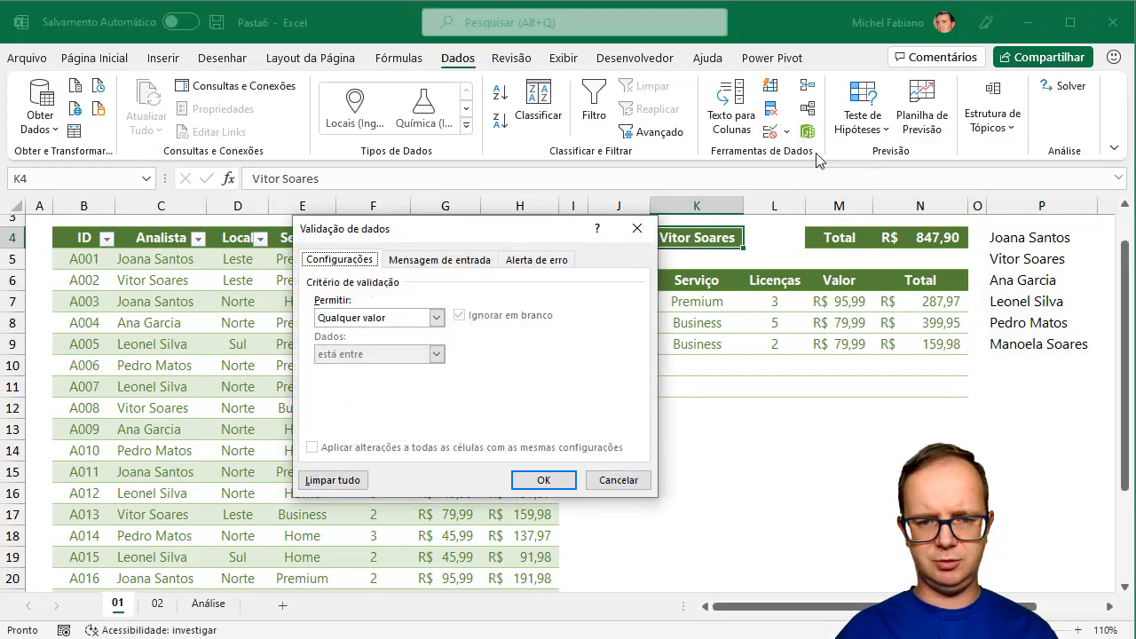
pyautogui.click(436, 317)
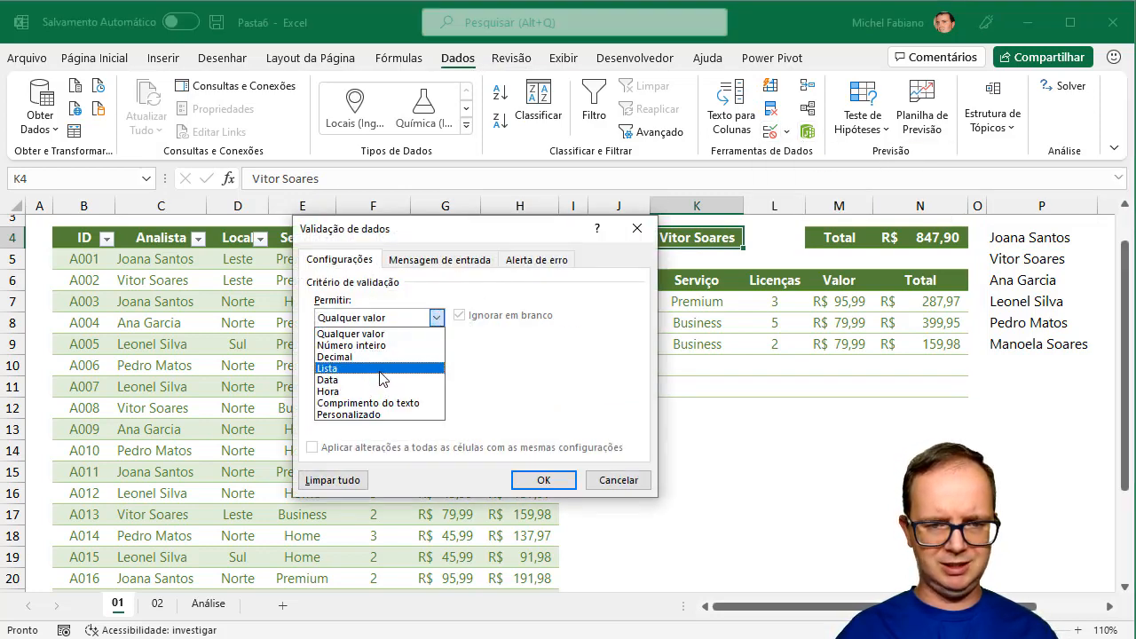
pyautogui.click(382, 368)
pyautogui.click(384, 391)
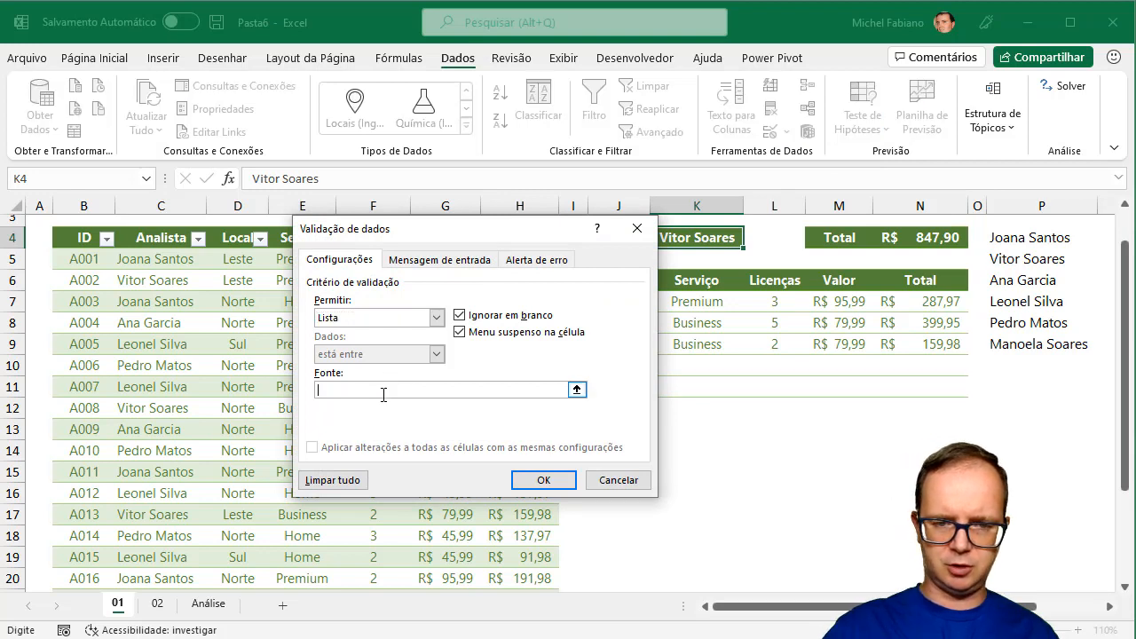
pyautogui.click(1022, 239)
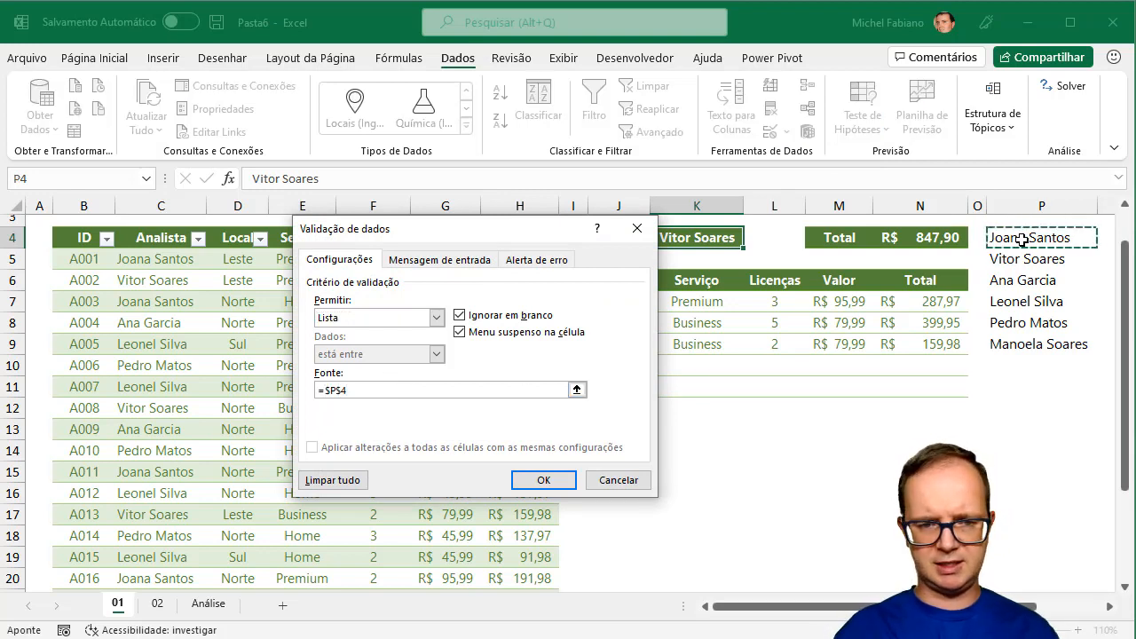
pyautogui.write('#')
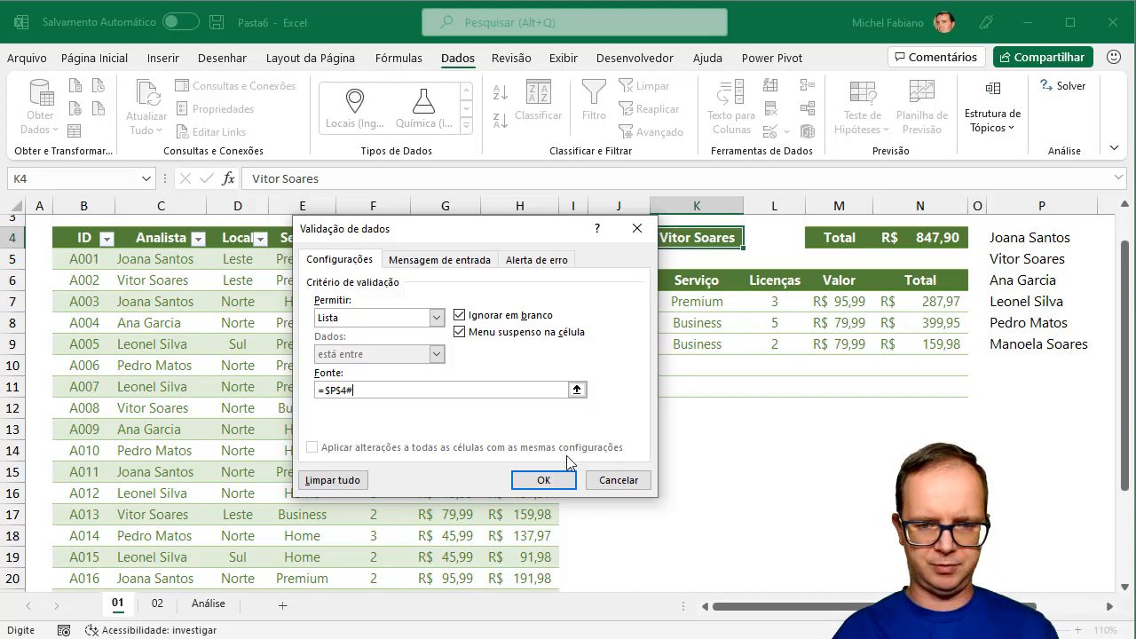
pyautogui.click(544, 480)
# Step: Try several analysts from the drop-down list in K4, ending with the analyst in record A004
pyautogui.click(751, 238)
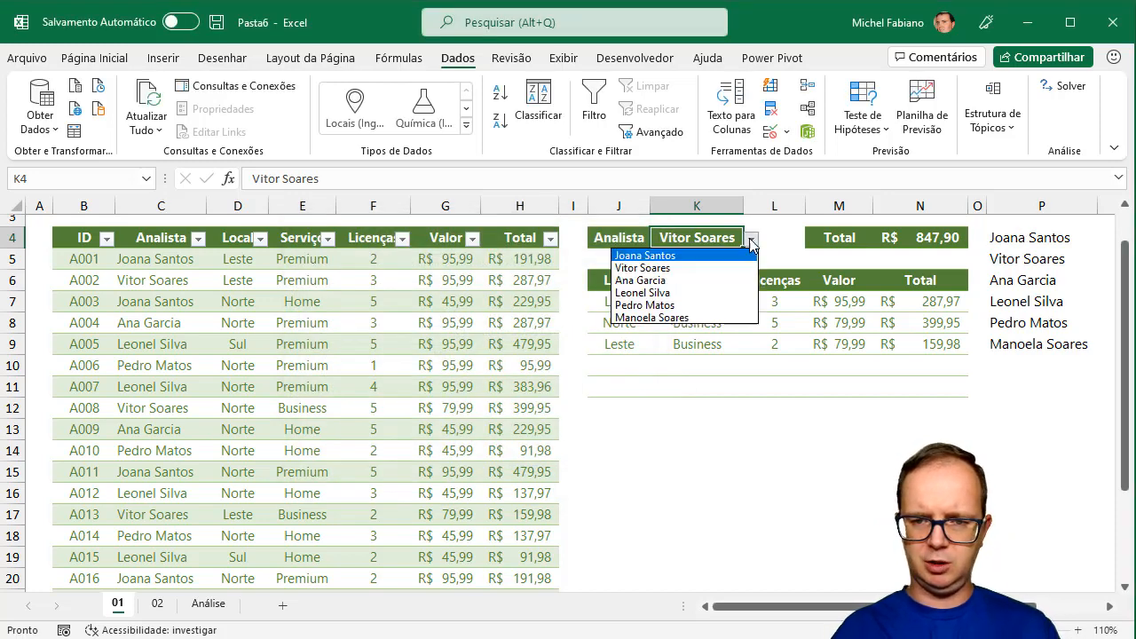
pyautogui.click(710, 265)
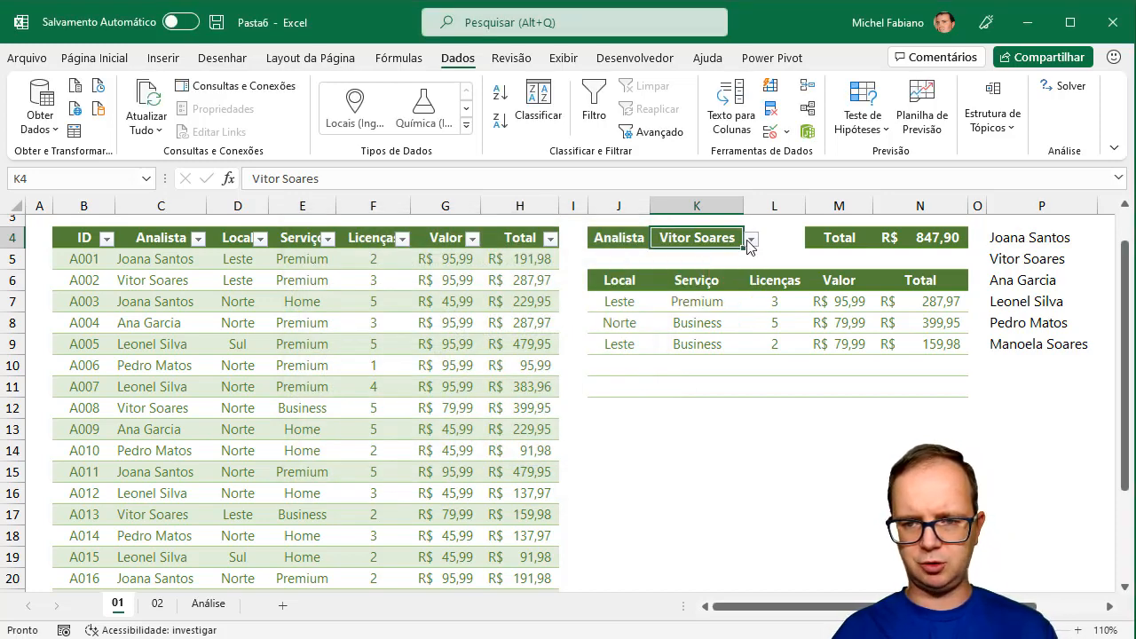
pyautogui.click(751, 239)
pyautogui.click(691, 286)
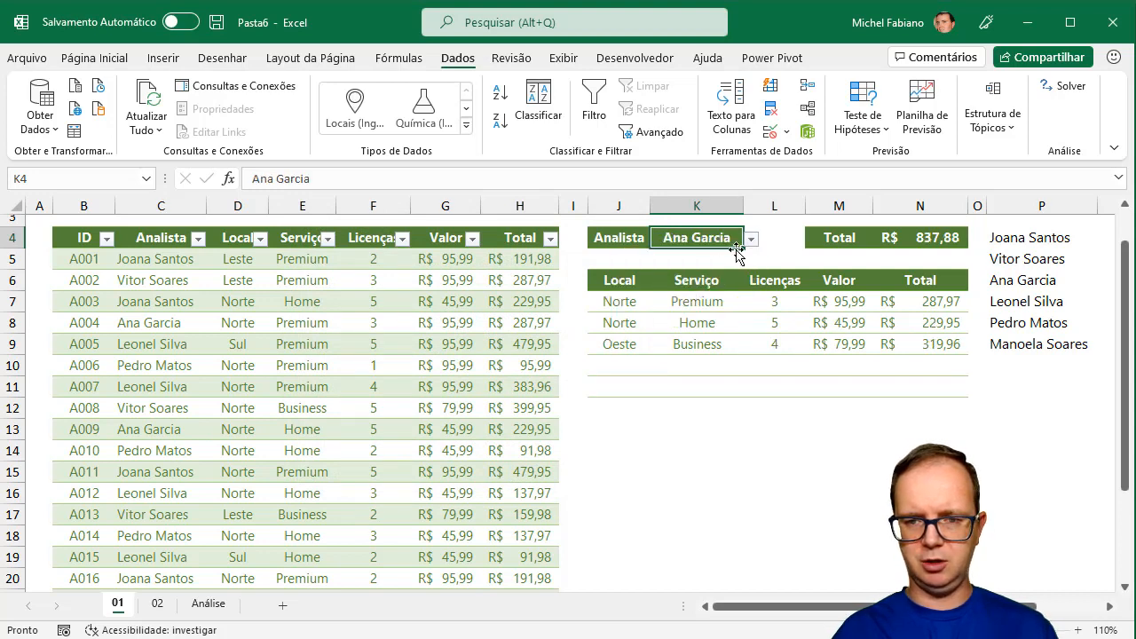
pyautogui.click(751, 239)
pyautogui.click(690, 307)
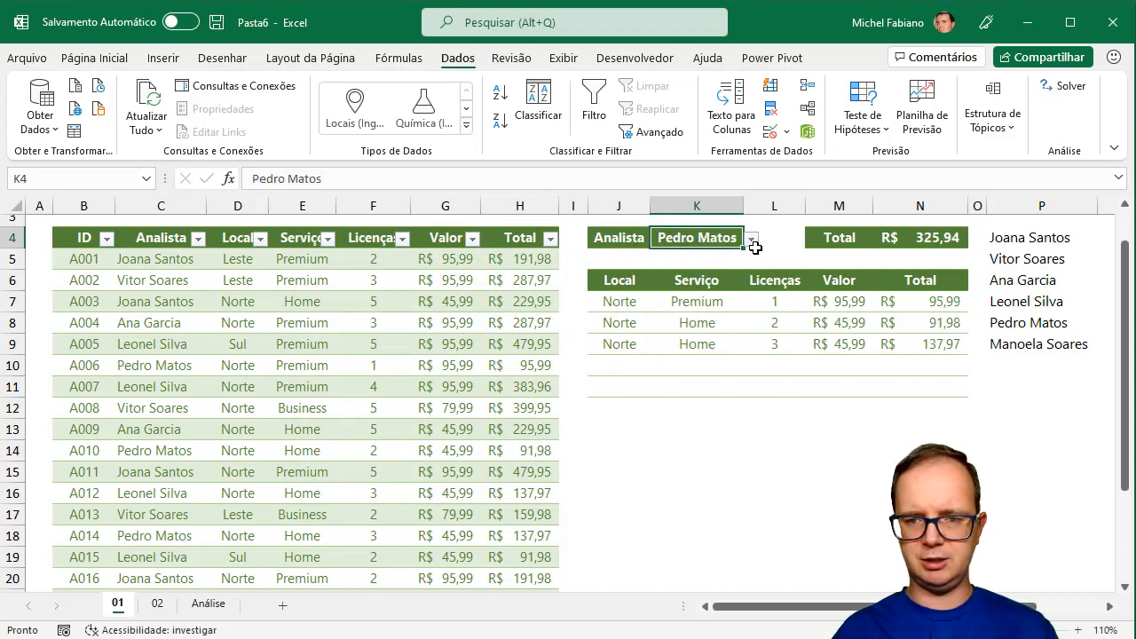
pyautogui.click(751, 239)
pyautogui.click(700, 318)
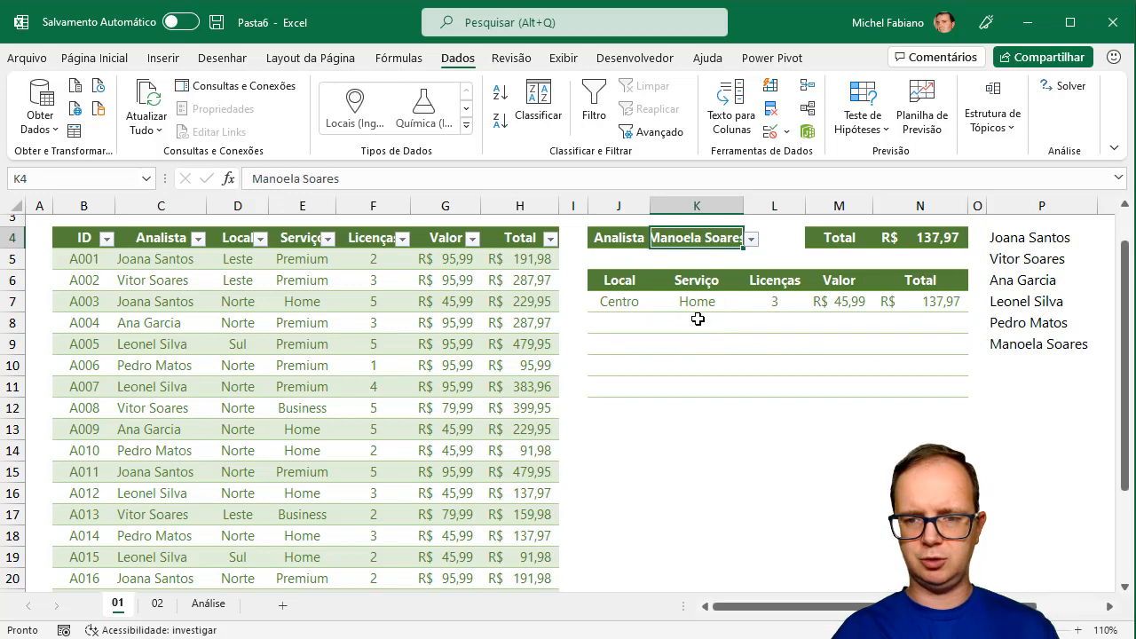
pyautogui.click(751, 240)
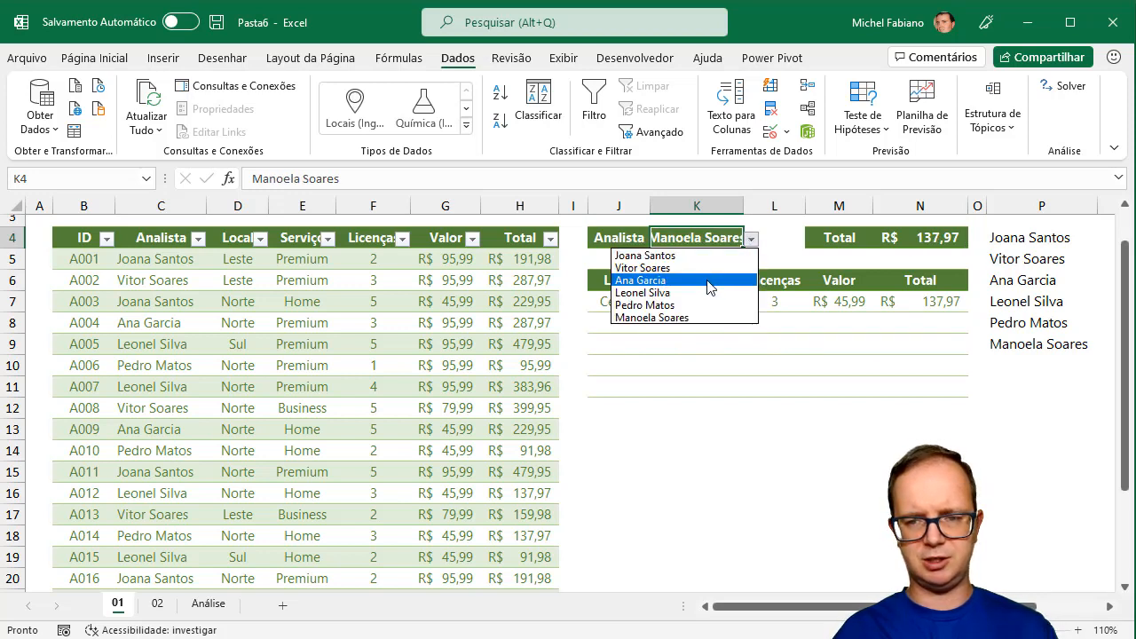
pyautogui.click(710, 279)
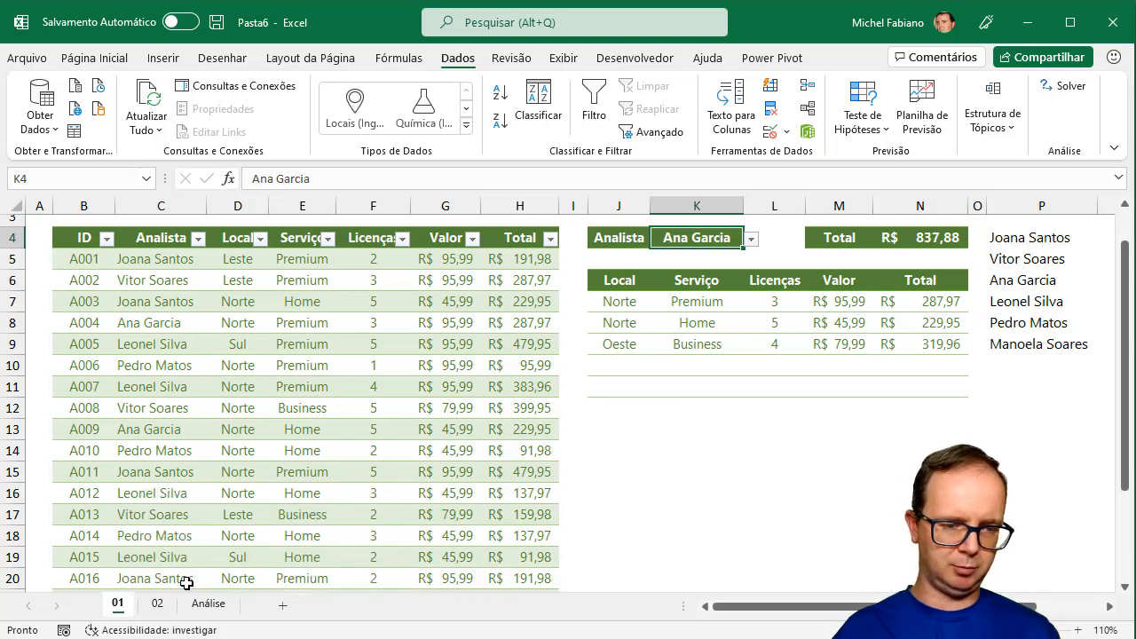
# Step: On sheet 02, list the unique services from J5 with =ÚNICO(Tabela13[Serviço];)
pyautogui.click(158, 606)
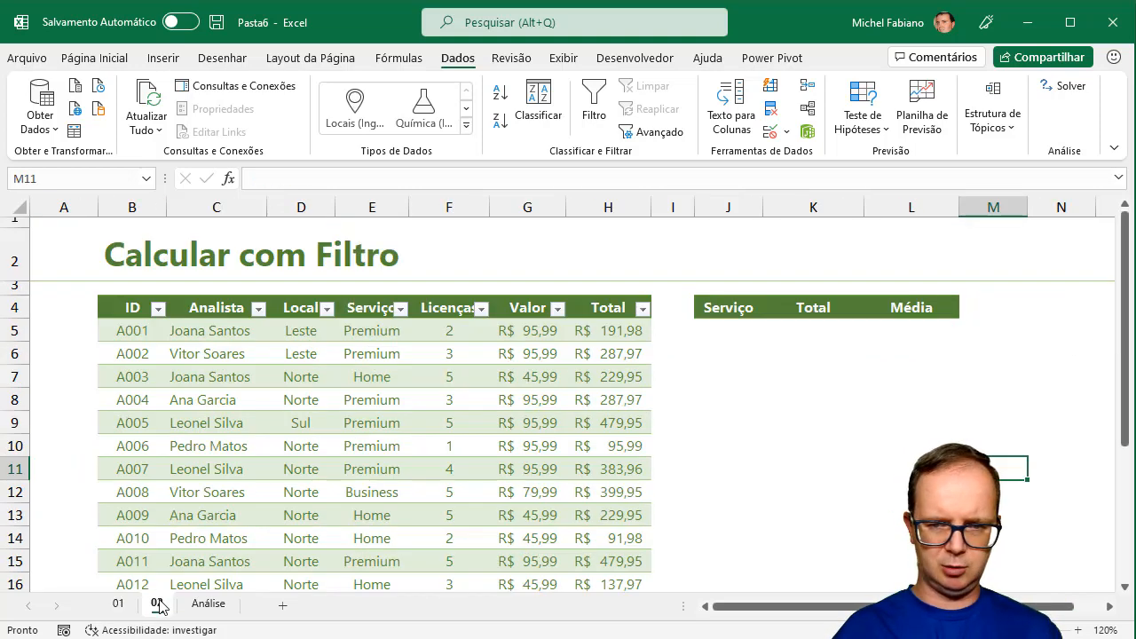
pyautogui.click(729, 331)
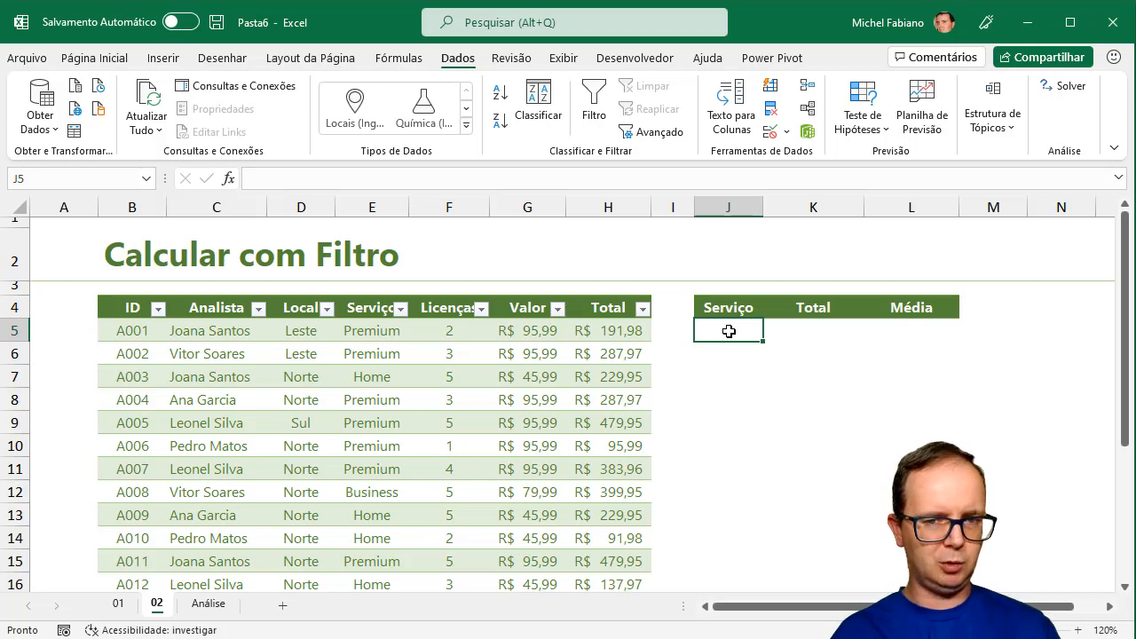
pyautogui.write('=')
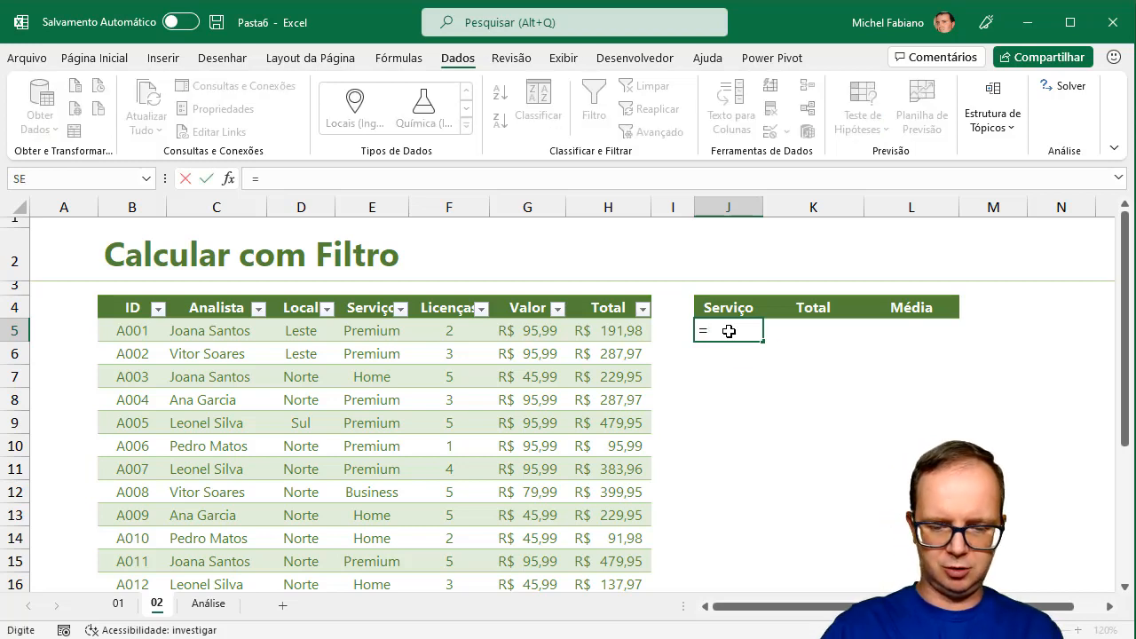
pyautogui.write('único)')
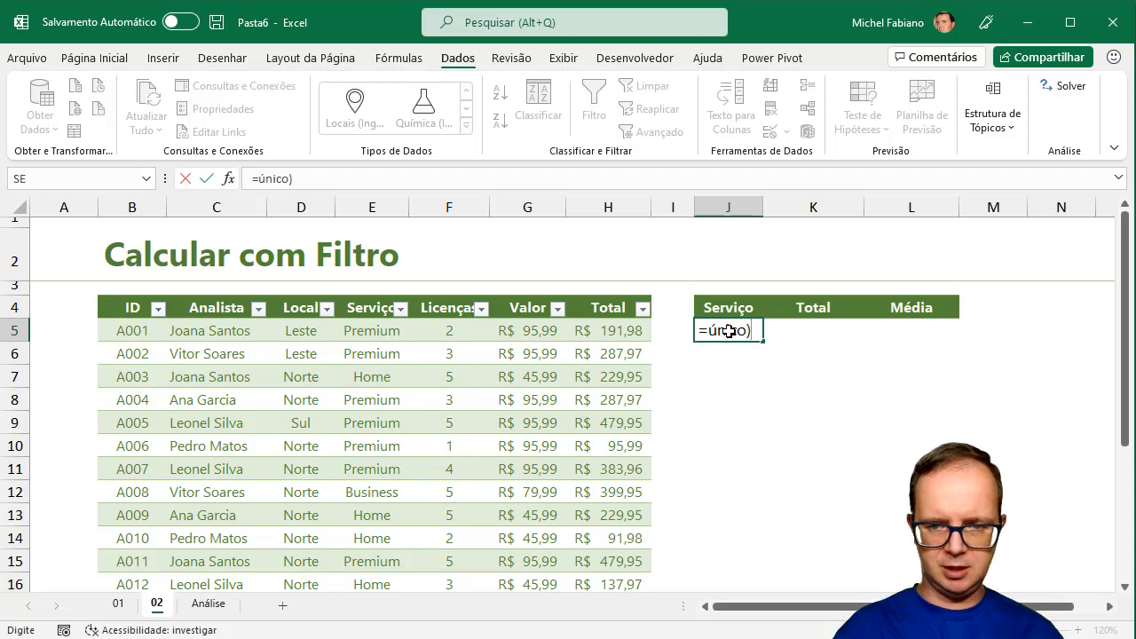
pyautogui.press('BackSpace')
pyautogui.write('(')
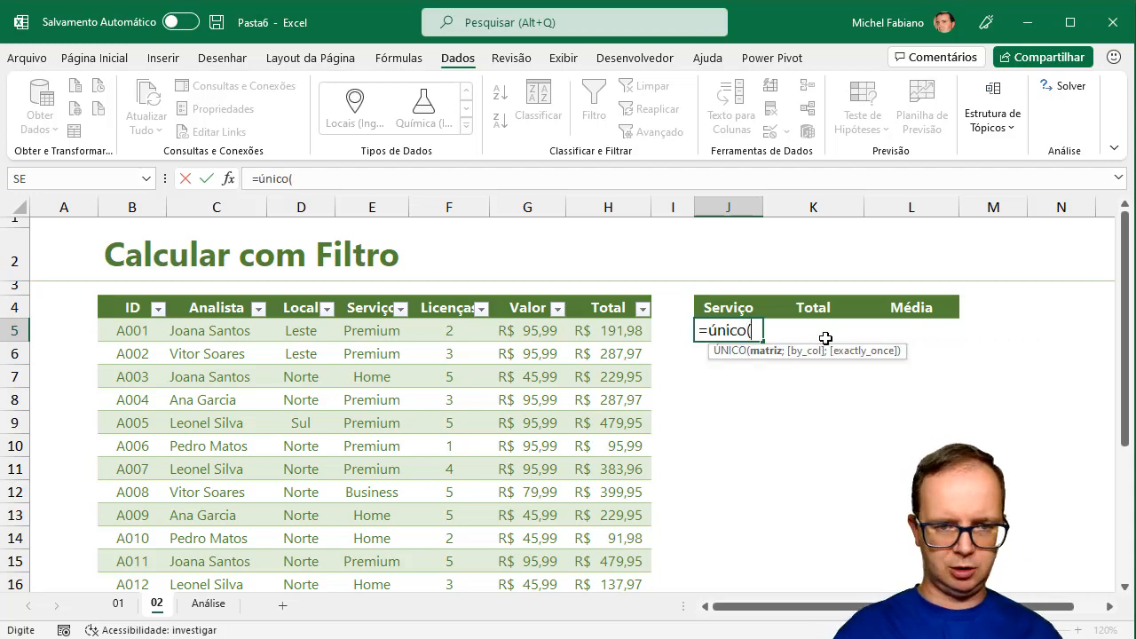
pyautogui.moveTo(370, 329); pyautogui.dragTo(380, 556)
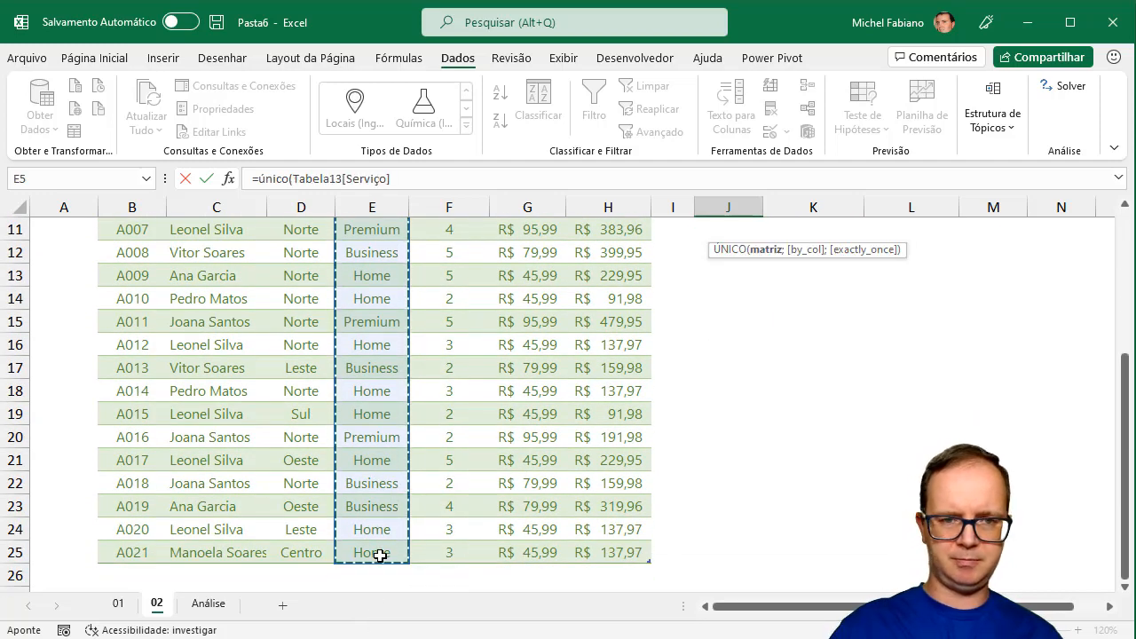
pyautogui.write(';')
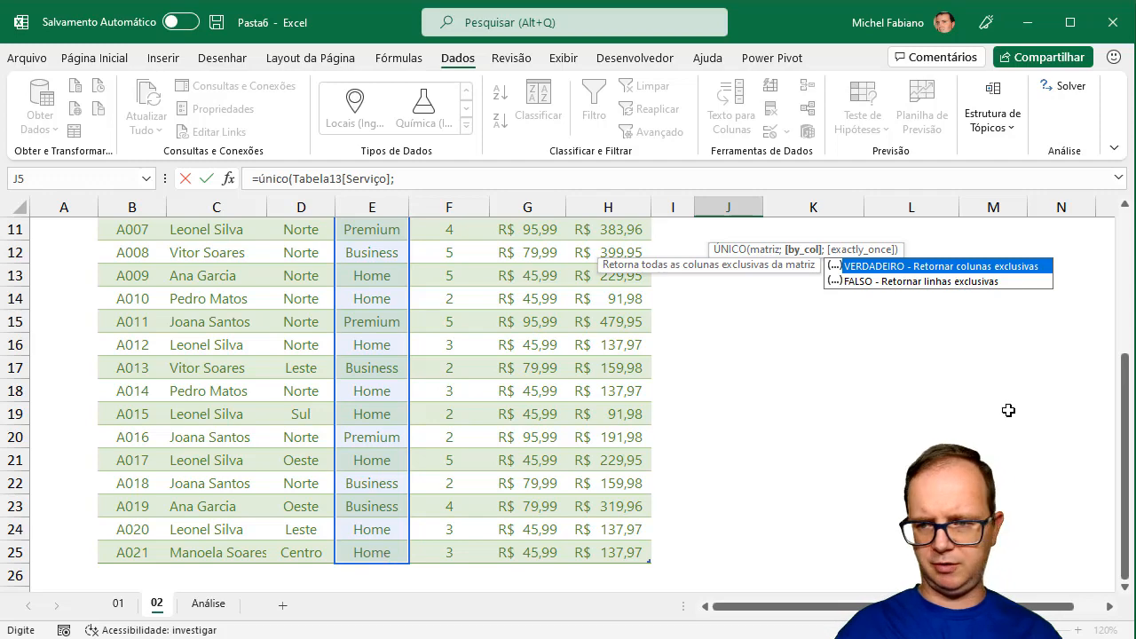
pyautogui.click(997, 284)
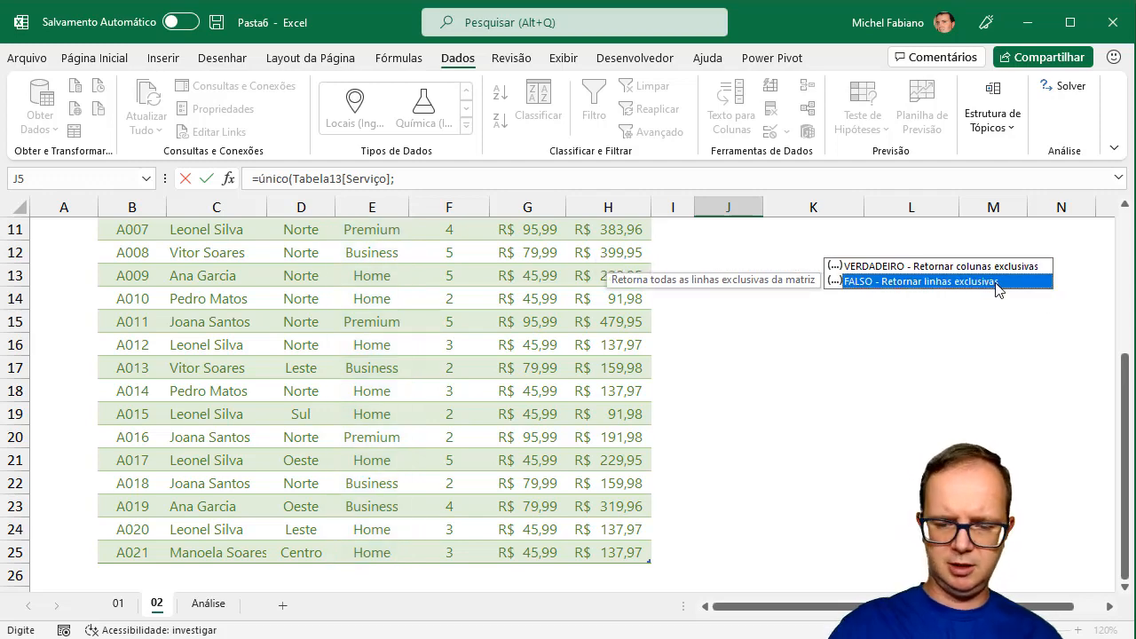
pyautogui.write(')')
pyautogui.press('Return')
pyautogui.press('Up')
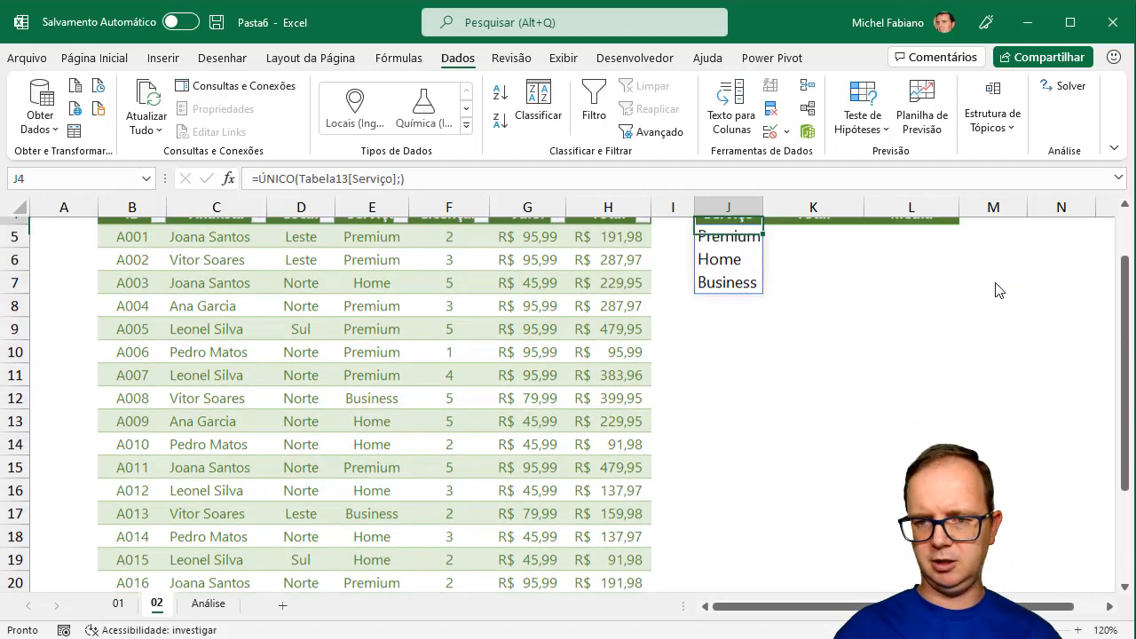
pyautogui.press('Up')
pyautogui.press('Down')
# Step: Total the first service in K5 with =SOMA(FILTRO(Tabela13[Total];Tabela13[Serviço]=J5)) and fill the formula down to K7
pyautogui.press('Right')
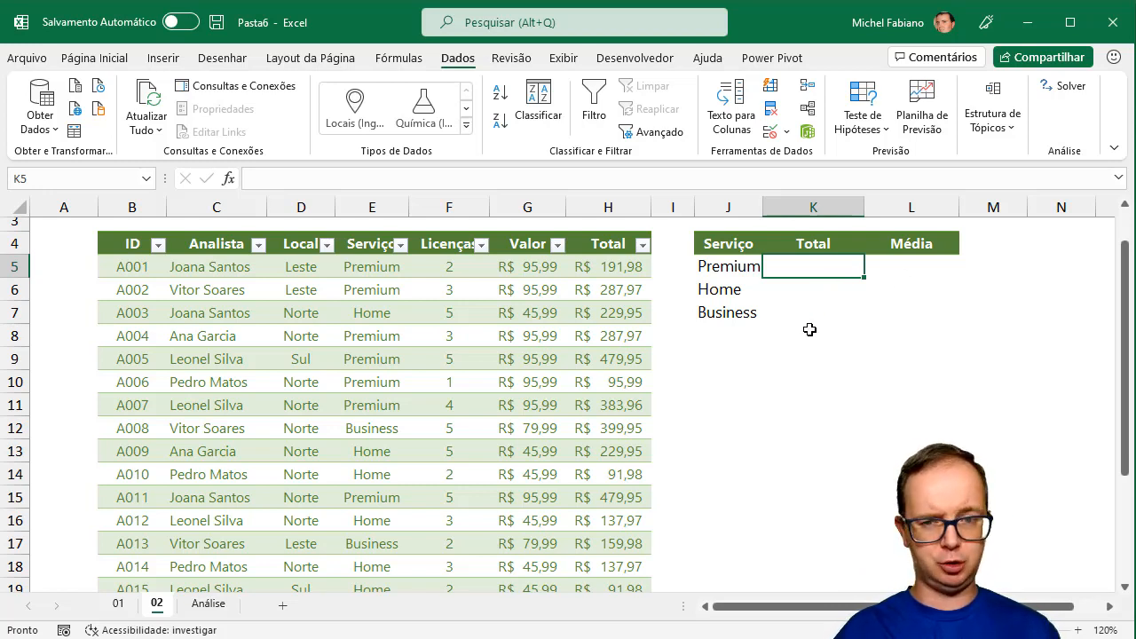
pyautogui.write('=')
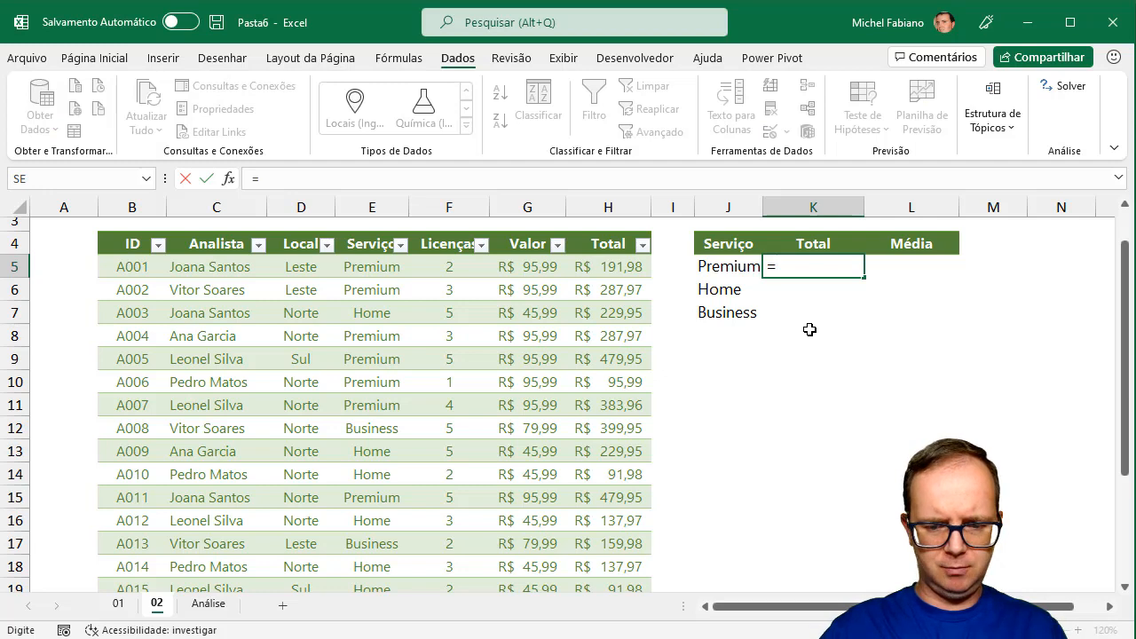
pyautogui.write('soma(')
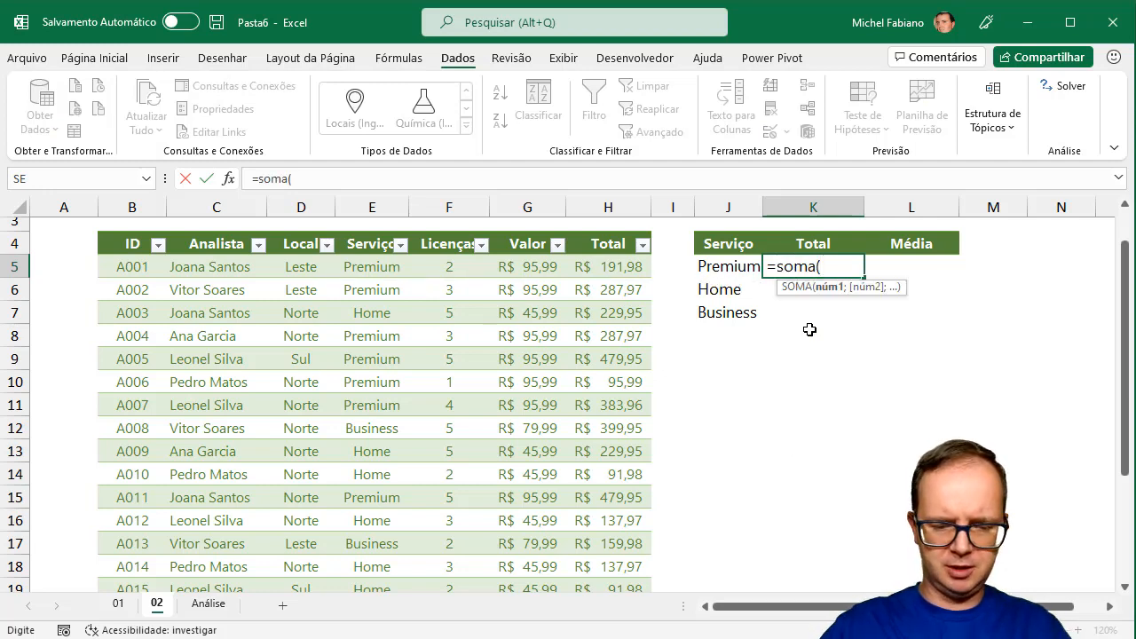
pyautogui.write('filtro(')
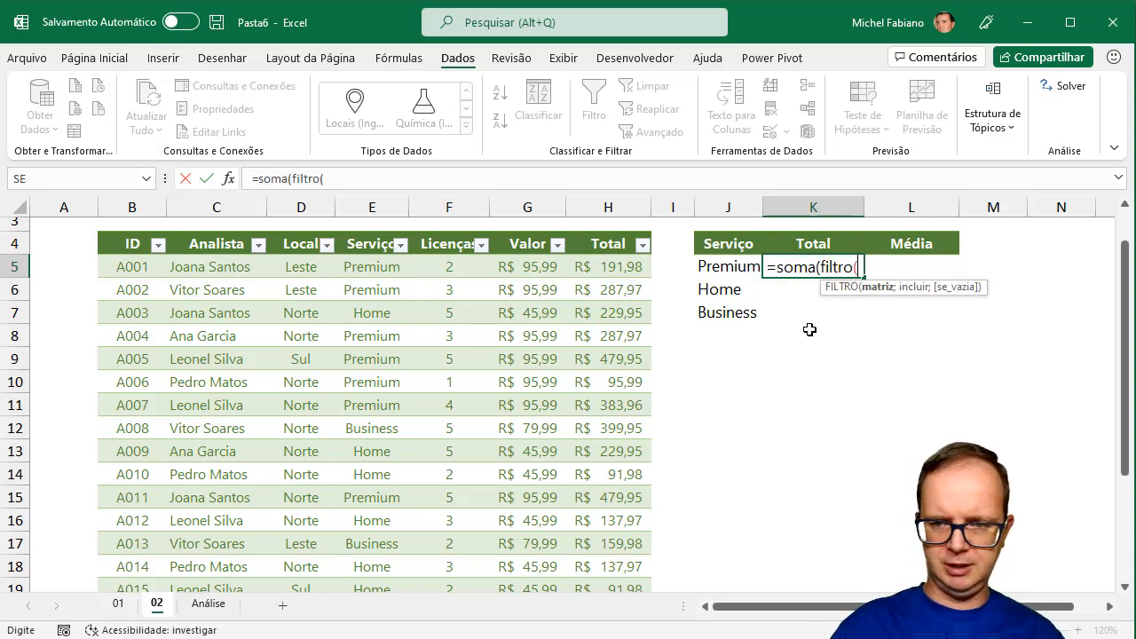
pyautogui.moveTo(588, 262); pyautogui.dragTo(621, 557)
pyautogui.write(';')
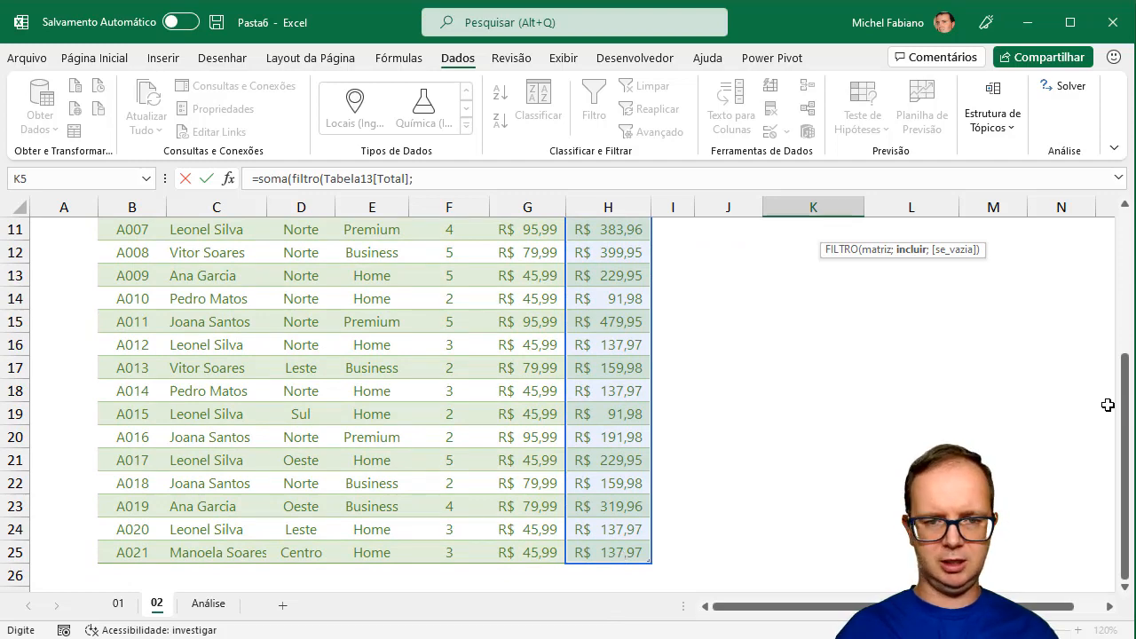
pyautogui.click(367, 552)
pyautogui.moveTo(367, 552); pyautogui.dragTo(384, 266)
pyautogui.write('=')
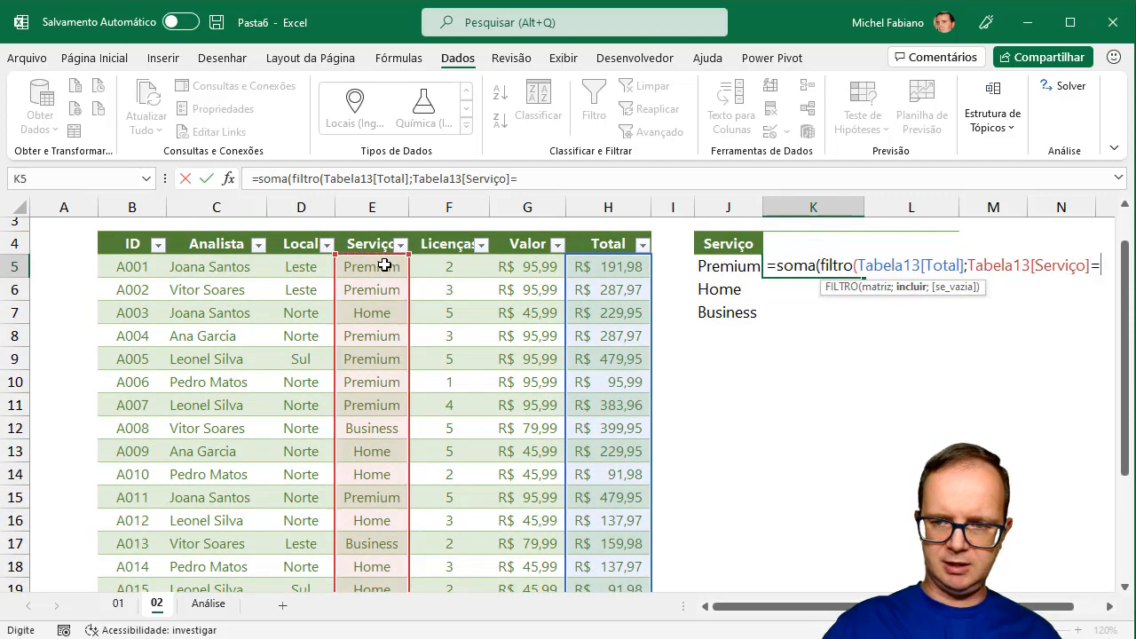
pyautogui.click(731, 264)
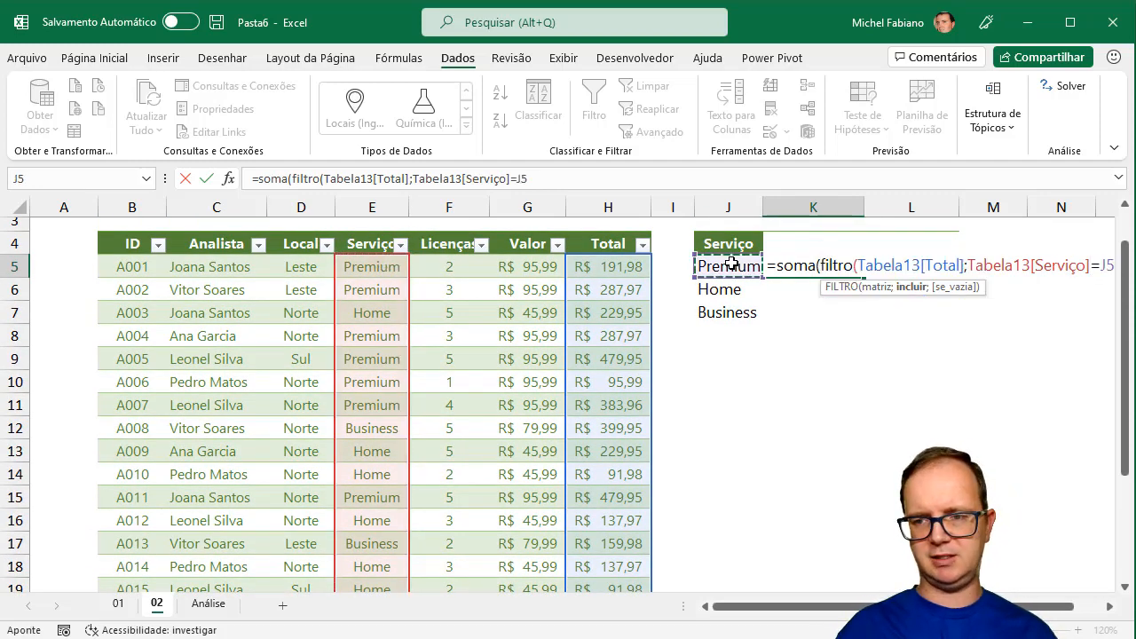
pyautogui.write(')')
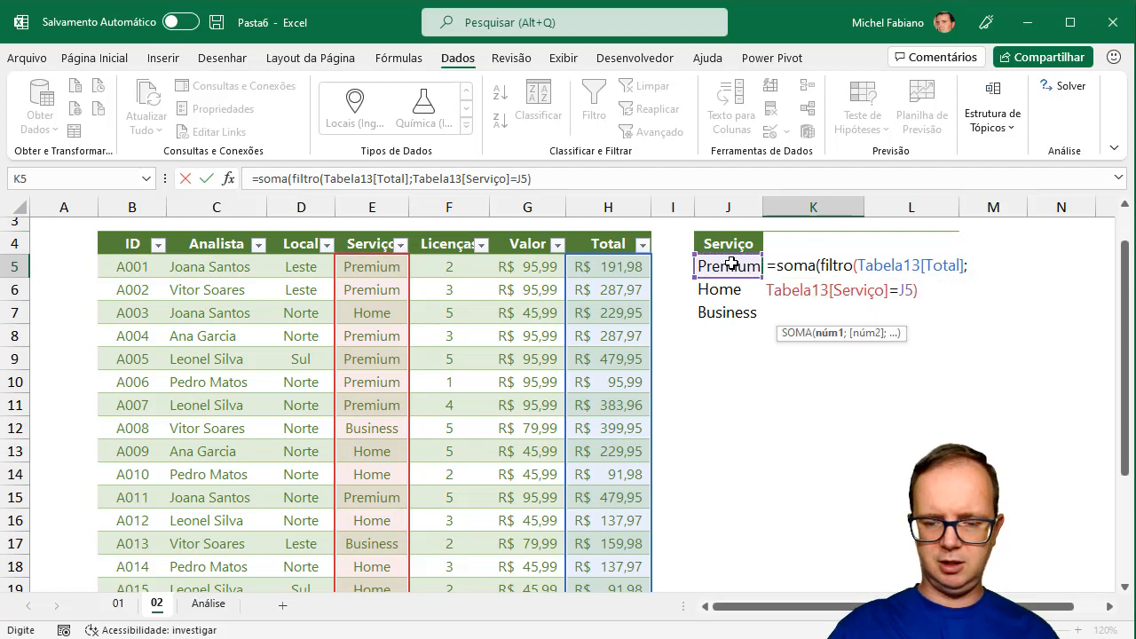
pyautogui.press('Return')
pyautogui.click(847, 263)
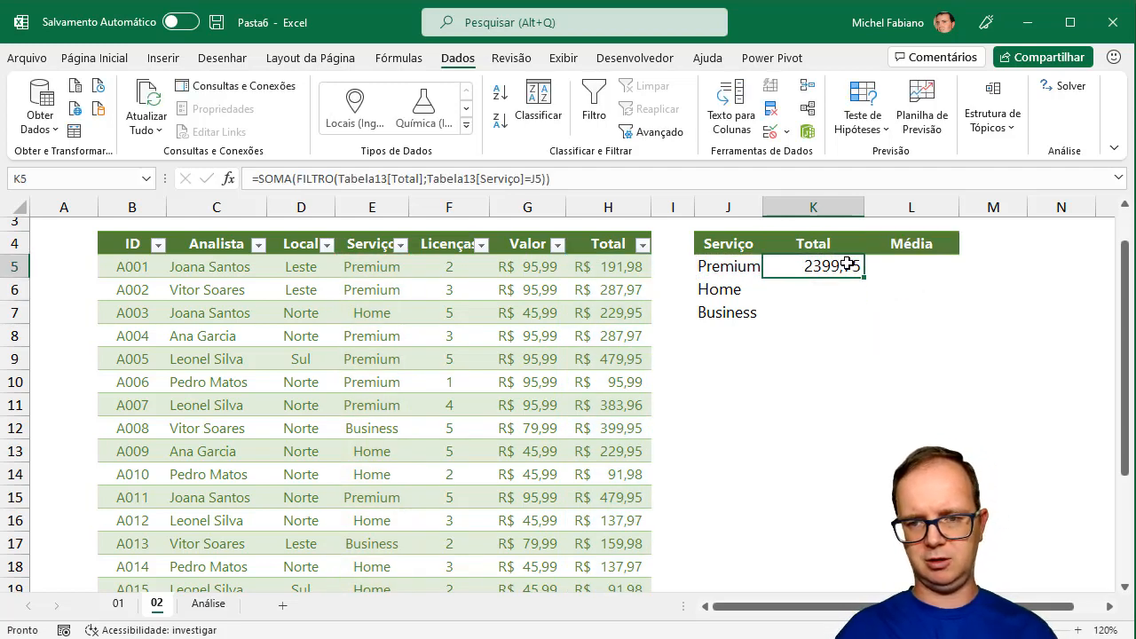
pyautogui.moveTo(867, 280); pyautogui.dragTo(865, 325)
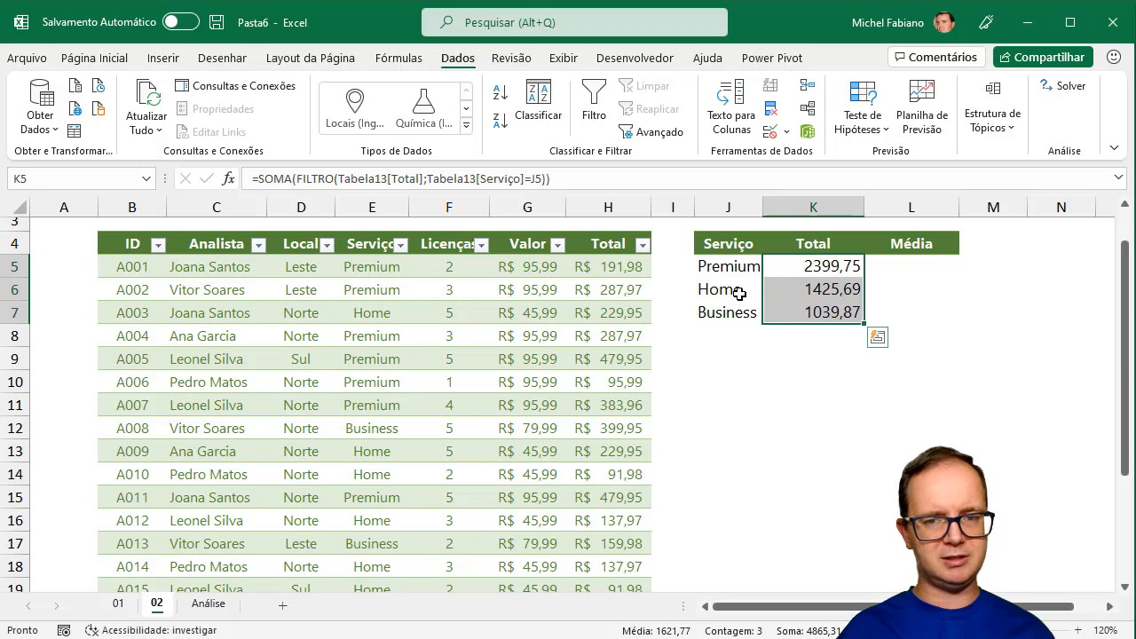
# Step: Average the first service in L5 with =MÉDIA(FILTRO(Tabela13[Total];Tabela13[Serviço]=J5)) and fill the formula down to L7
pyautogui.click(908, 269)
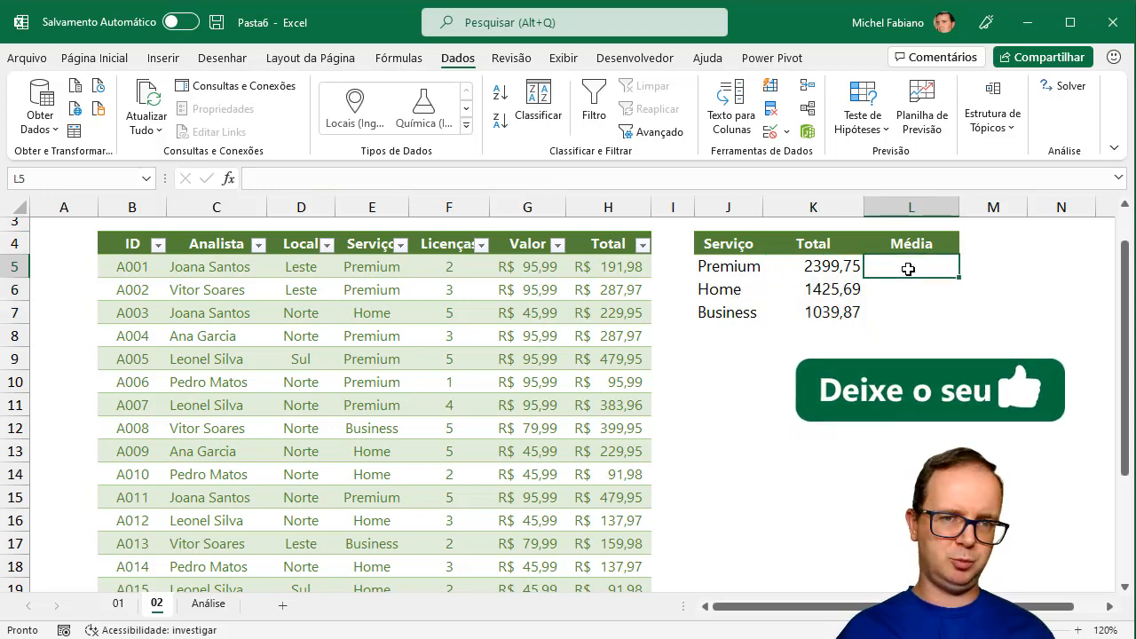
pyautogui.write('=média')
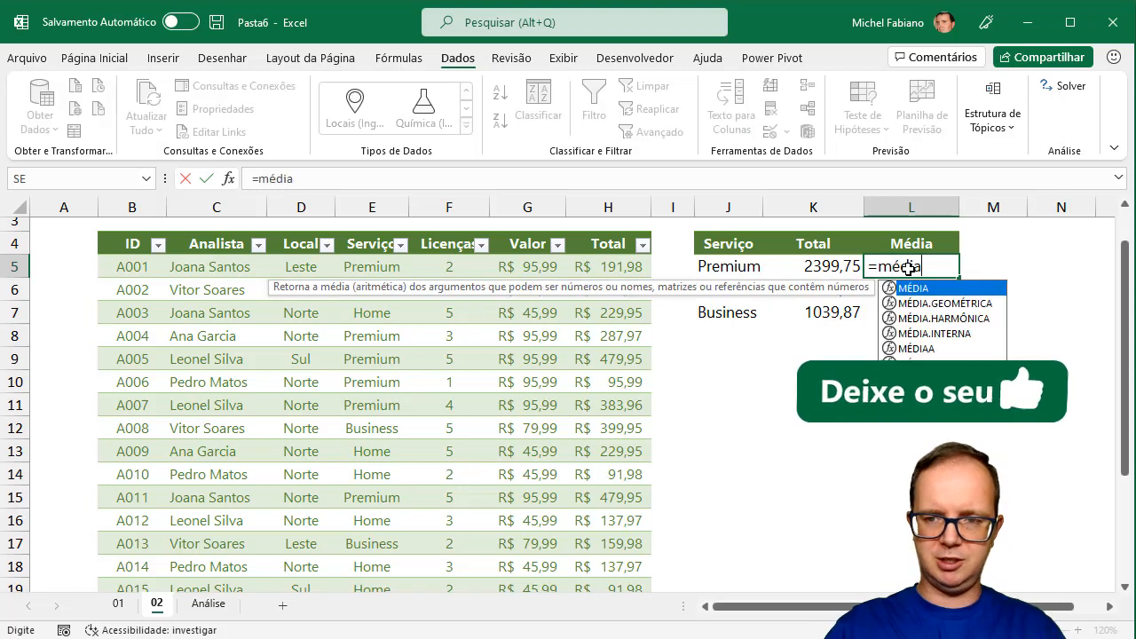
pyautogui.write('(')
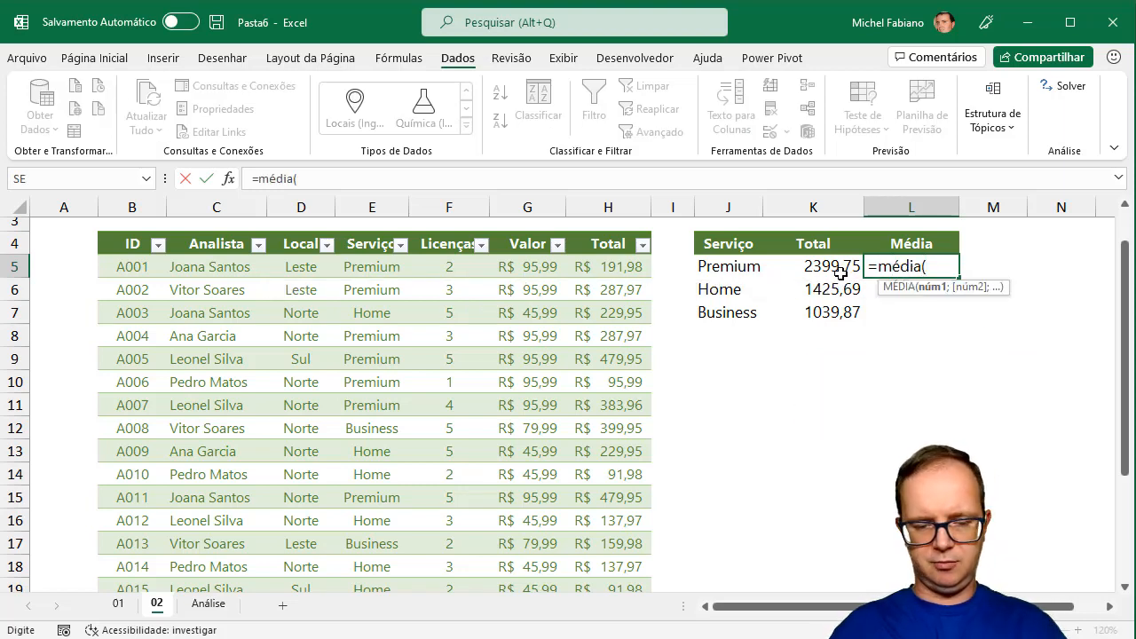
pyautogui.write('filtro')
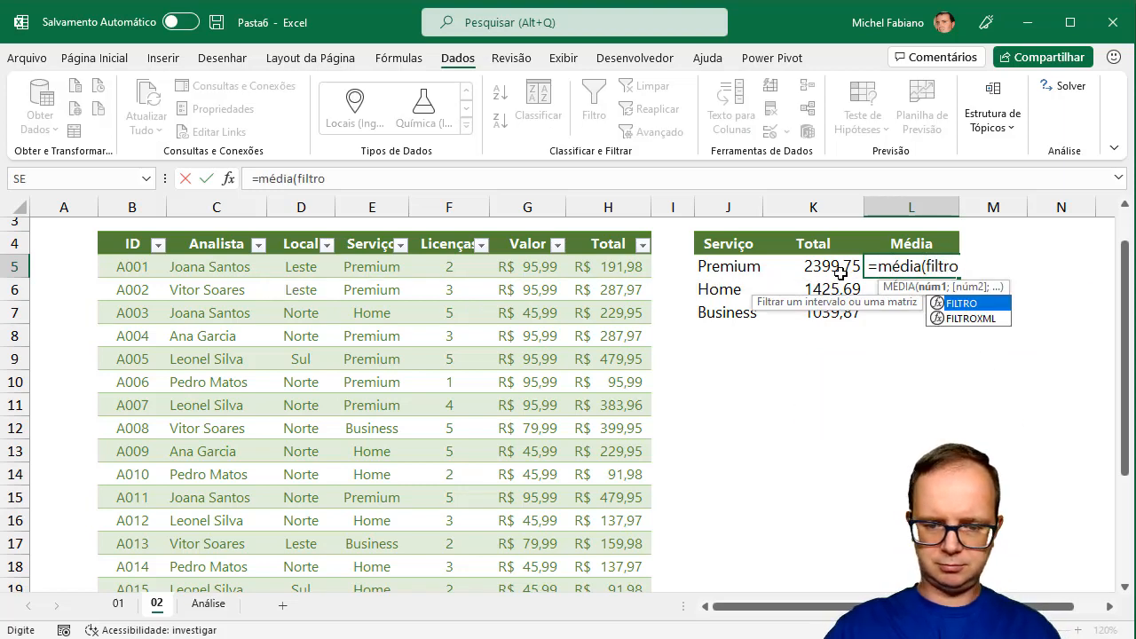
pyautogui.write('(')
pyautogui.moveTo(609, 266); pyautogui.dragTo(609, 313)
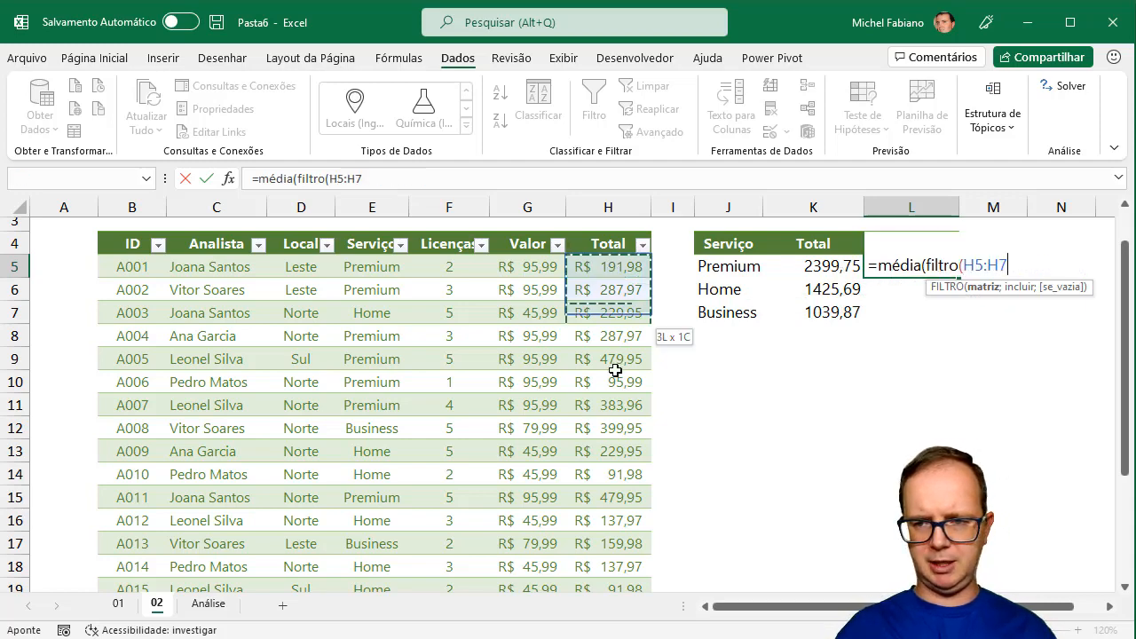
pyautogui.moveTo(615, 370); pyautogui.dragTo(622, 559)
pyautogui.write(';')
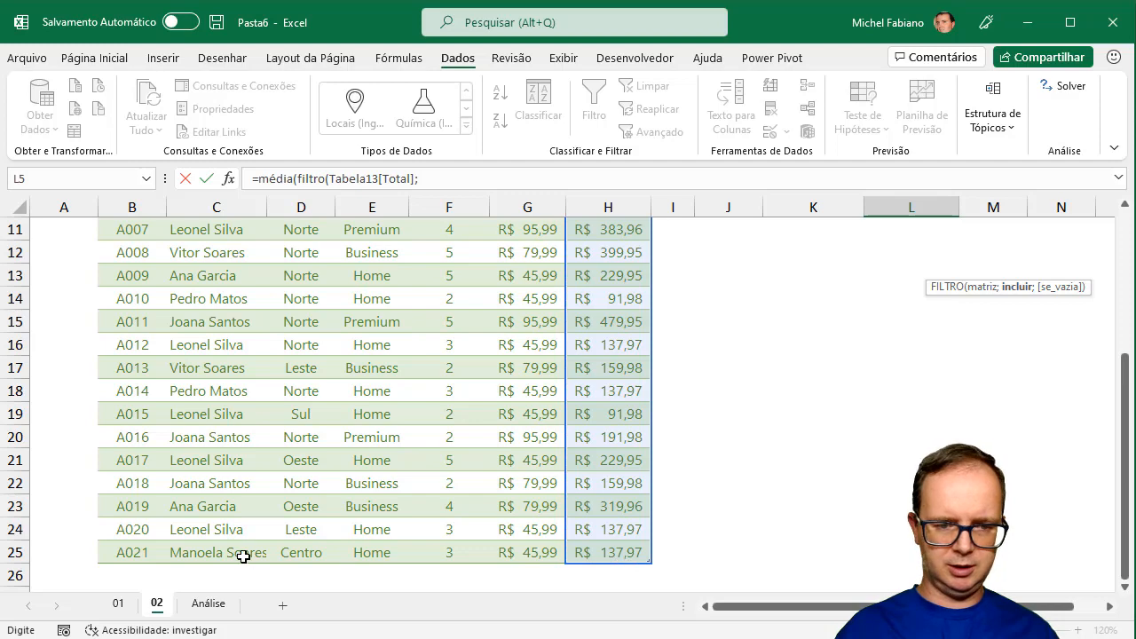
pyautogui.moveTo(359, 552); pyautogui.dragTo(385, 254)
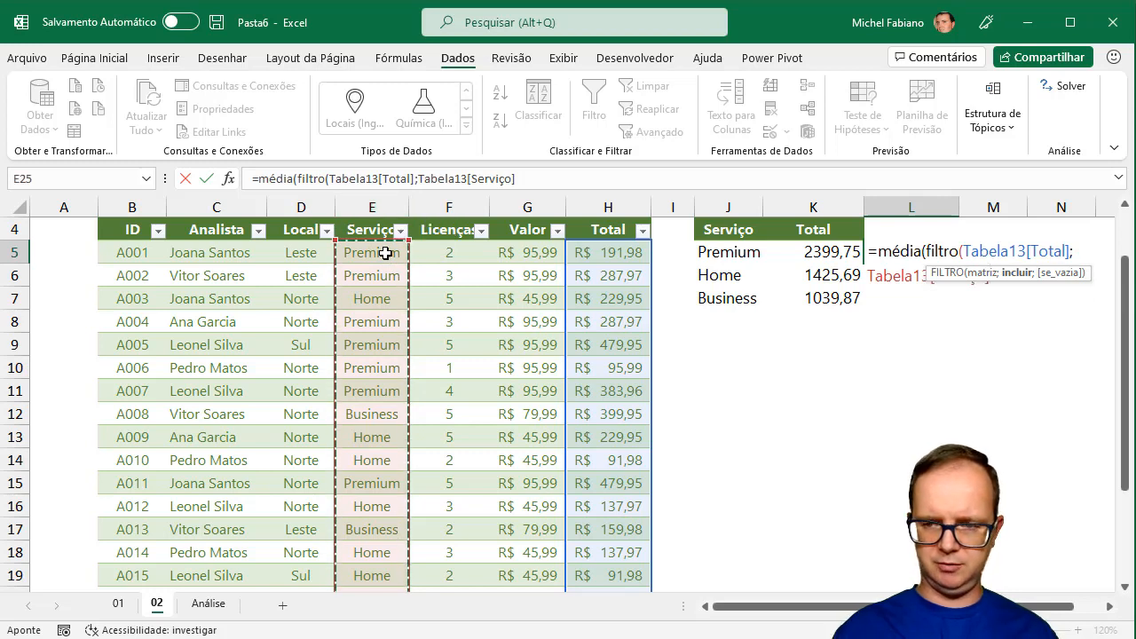
pyautogui.write(';')
pyautogui.press('BackSpace')
pyautogui.write('=')
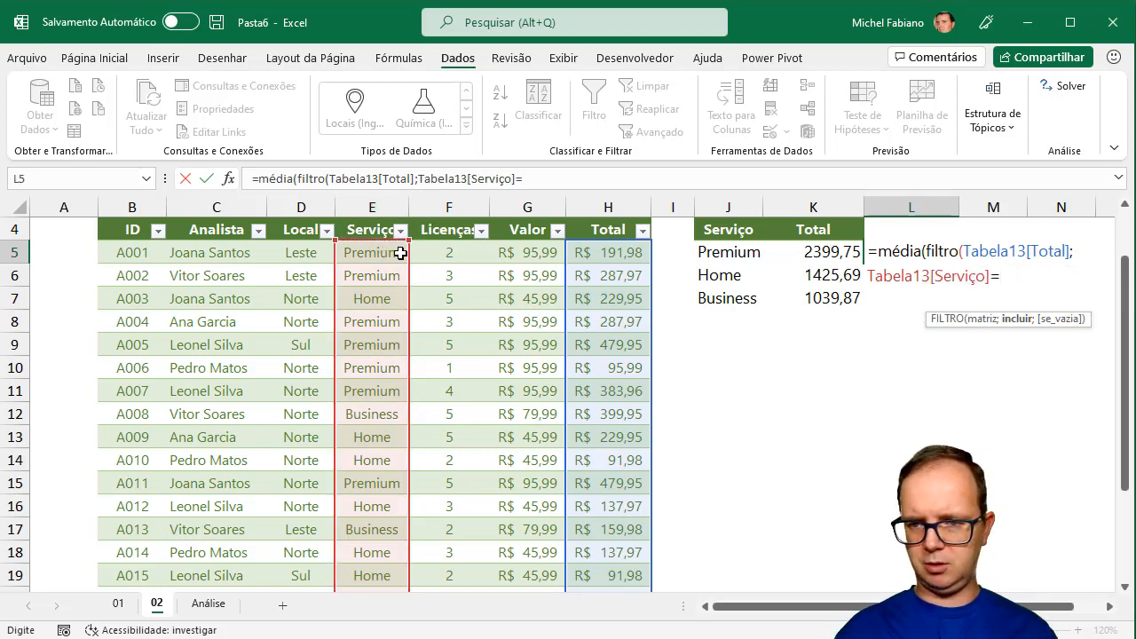
pyautogui.click(713, 254)
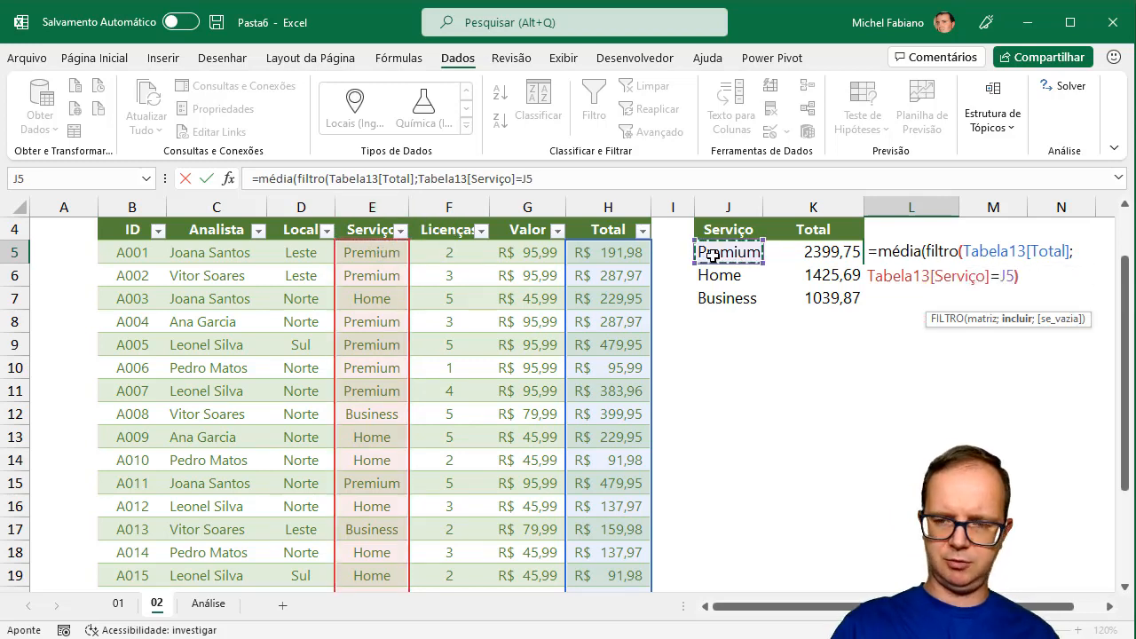
pyautogui.write('))')
pyautogui.press('Return')
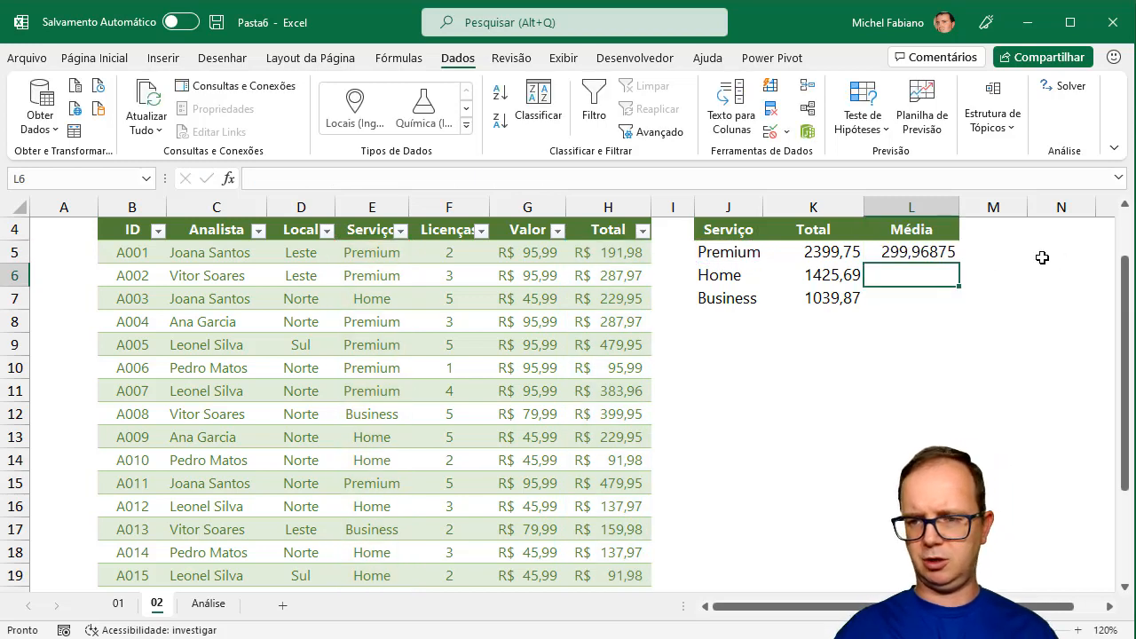
pyautogui.click(956, 252)
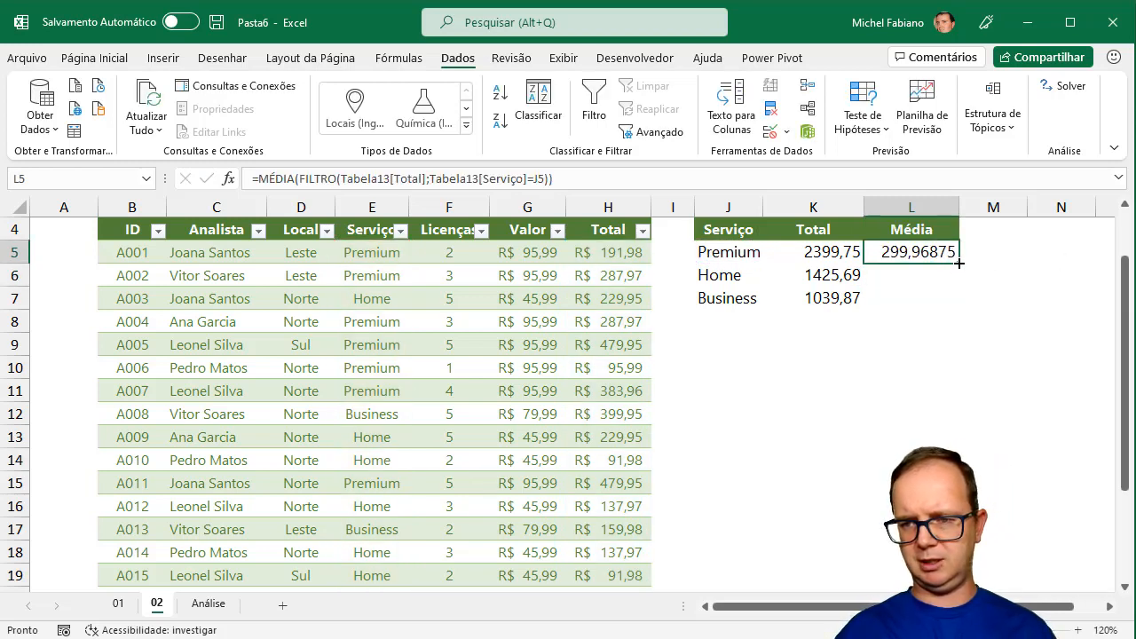
pyautogui.moveTo(959, 263); pyautogui.dragTo(961, 304)
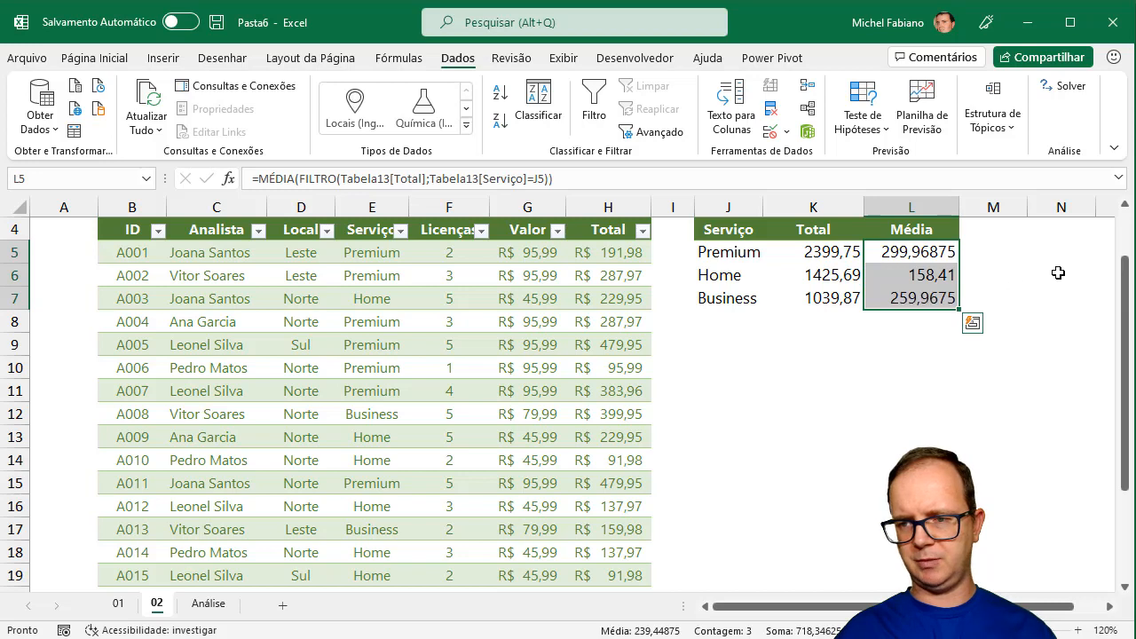
# Step: Move the service summary in J4:L7 three rows down so its header row starts at J7
pyautogui.scroll(1, 1125, 248)
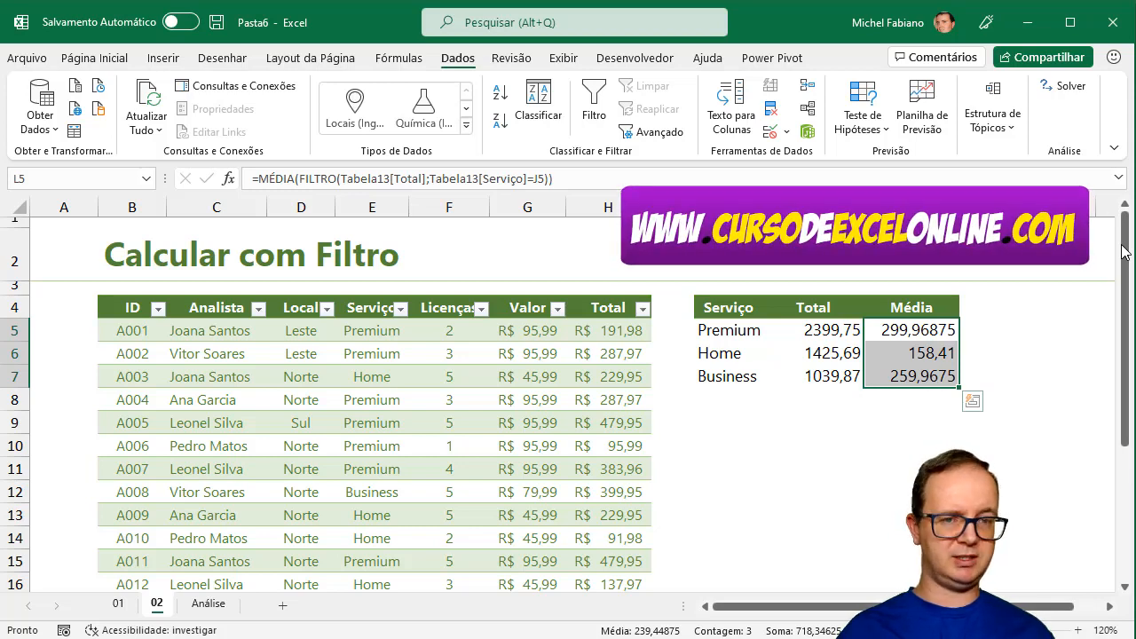
pyautogui.moveTo(737, 308); pyautogui.dragTo(895, 380)
pyautogui.moveTo(891, 404); pyautogui.dragTo(893, 470)
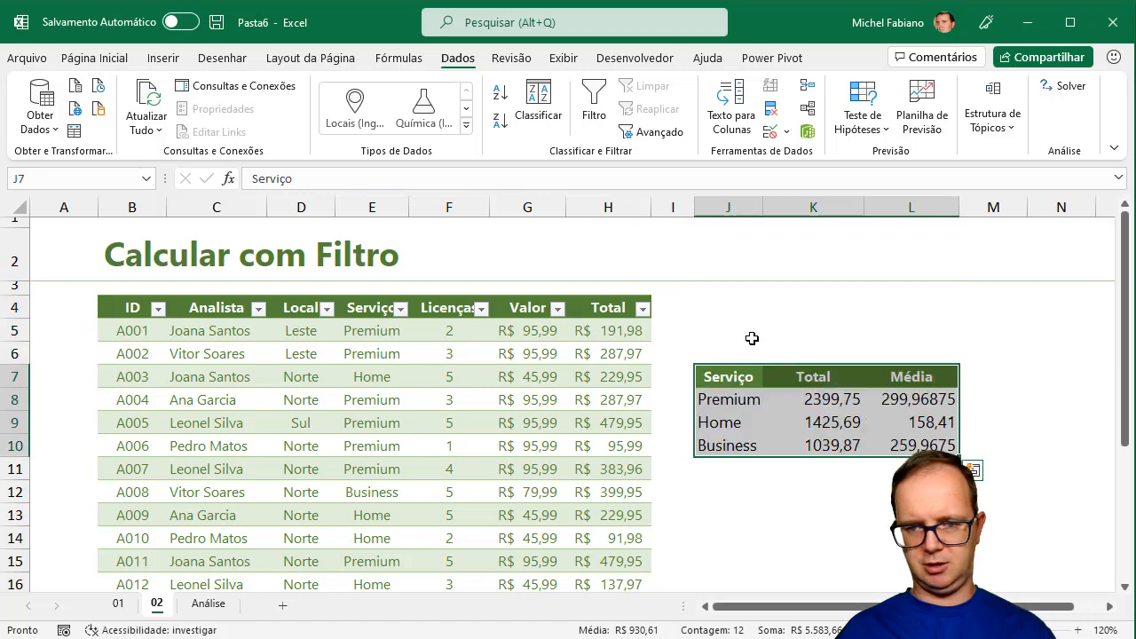
# Step: Label J4 as Local and enter Leste in K4 as the location criterion
pyautogui.click(713, 311)
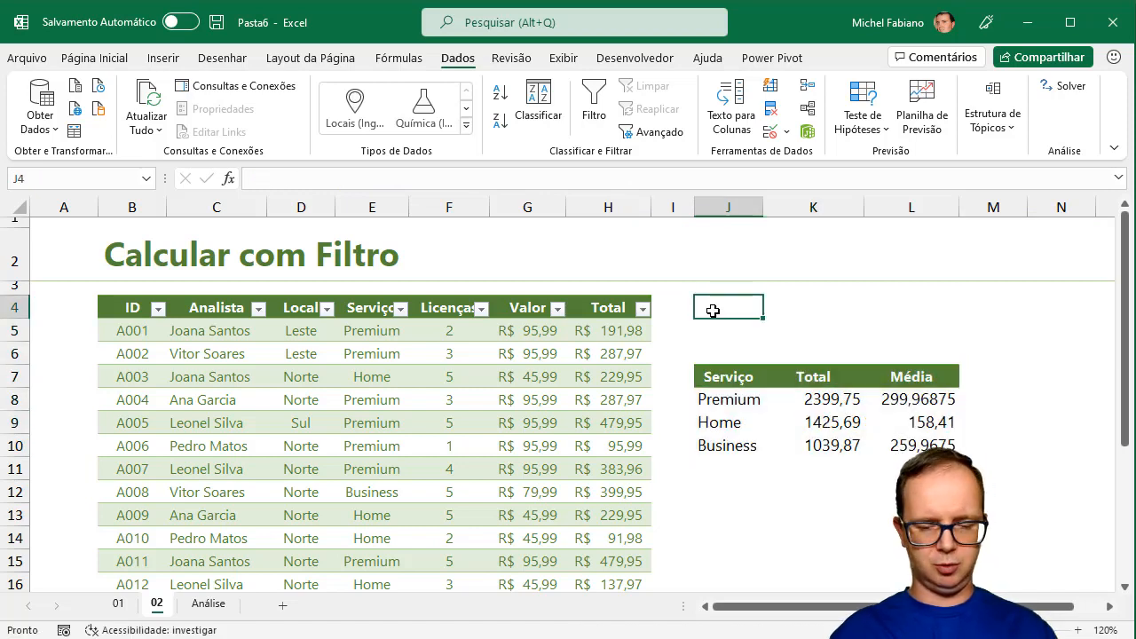
pyautogui.write('Local')
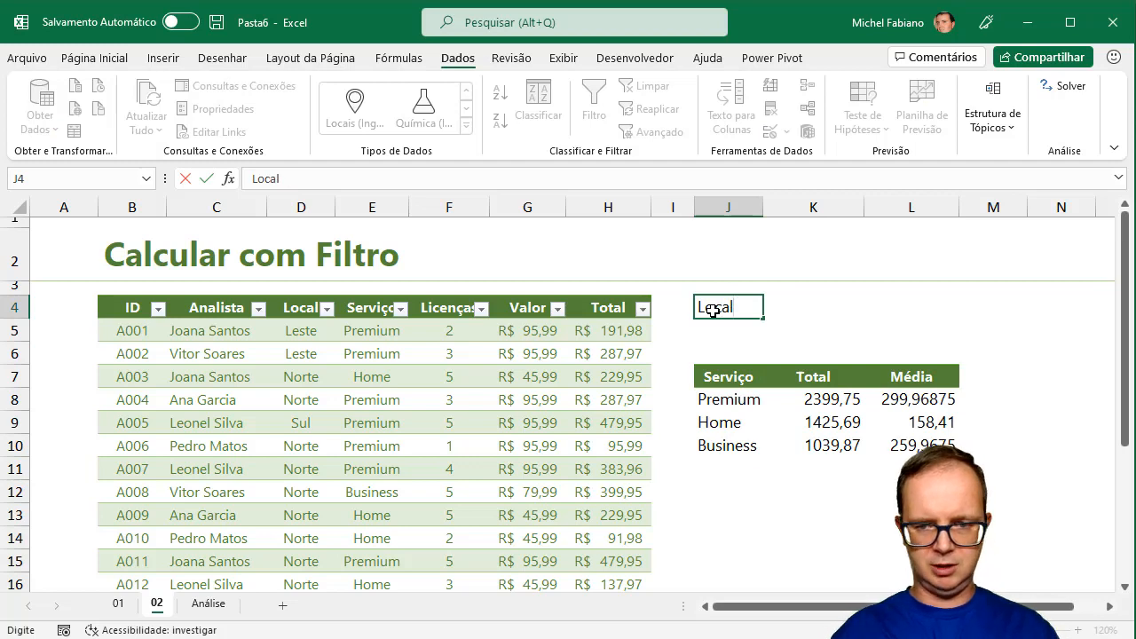
pyautogui.press('Tab')
pyautogui.write('Les')
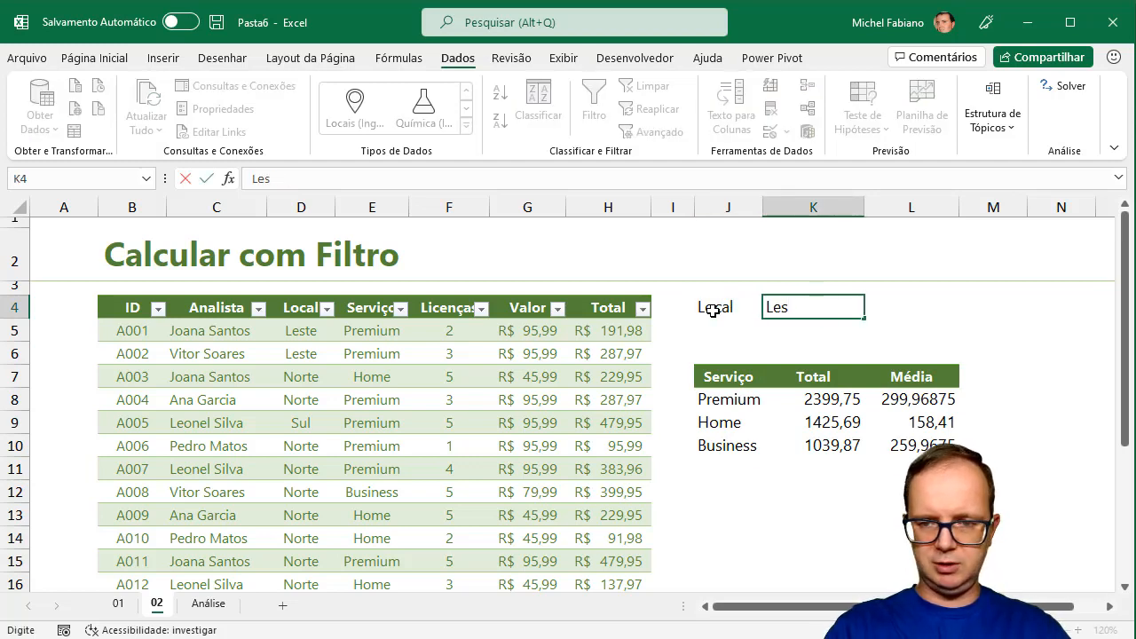
pyautogui.write('te')
pyautogui.press('Return')
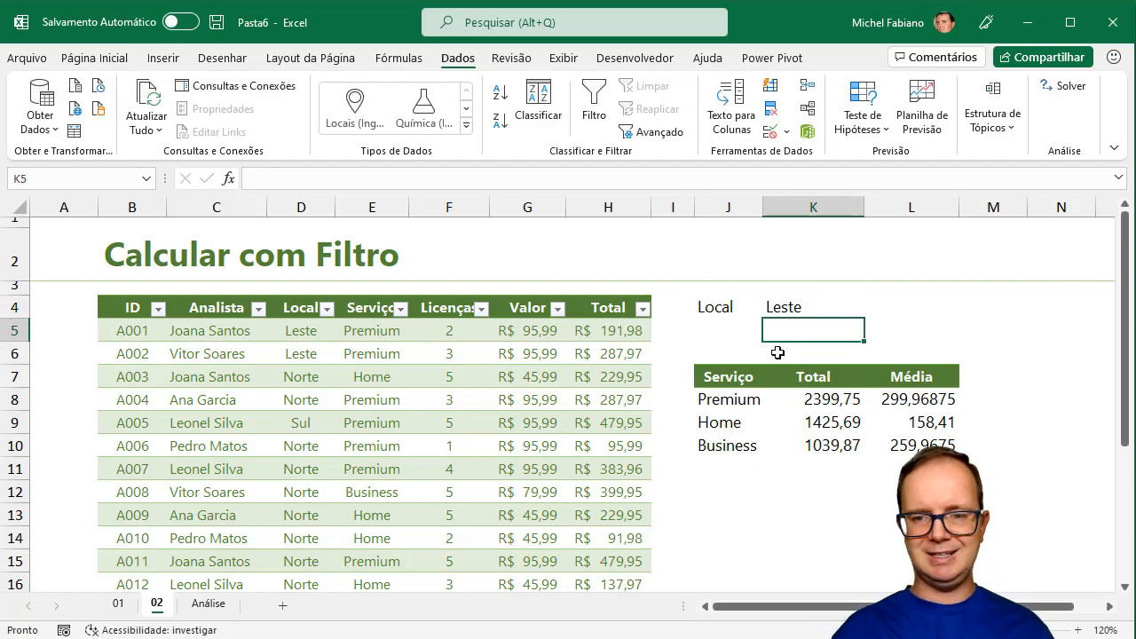
# Step: In K8's SOMA(FILTRO) formula, enclose the condition Tabela13[Serviço]=J8 in its own parentheses
pyautogui.click(816, 398)
pyautogui.doubleClick(819, 400)
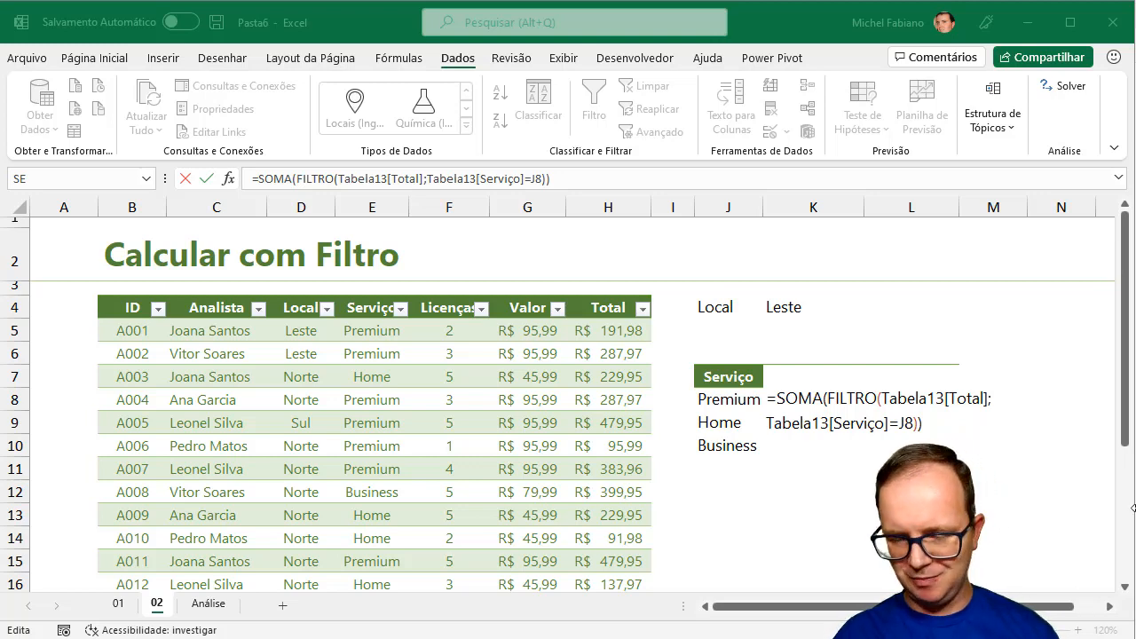
pyautogui.click(919, 426)
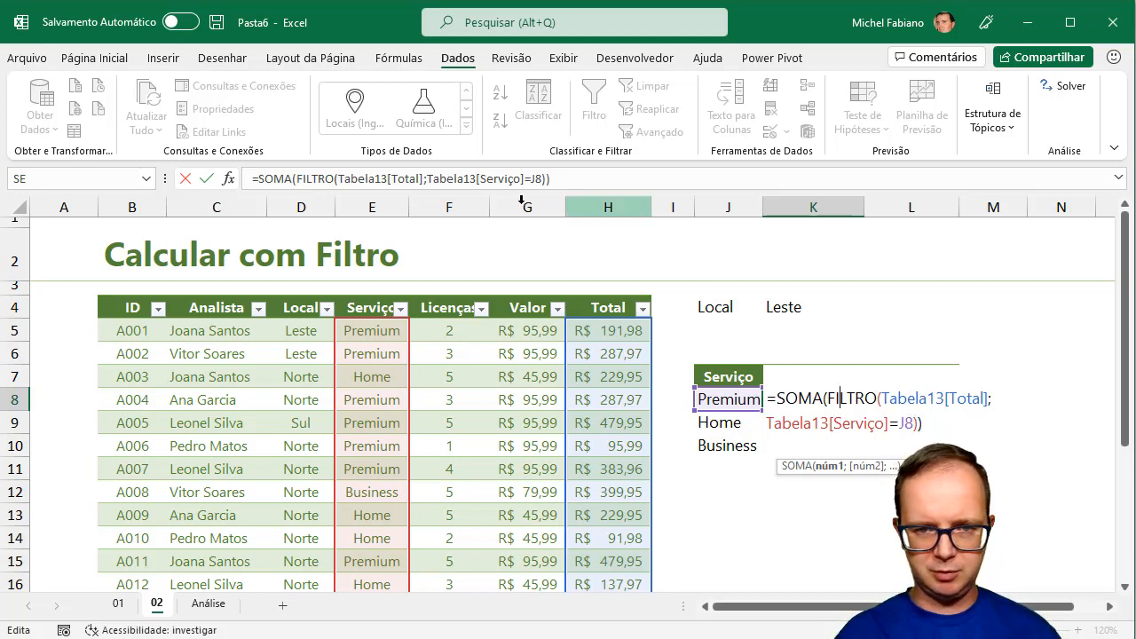
pyautogui.click(428, 178)
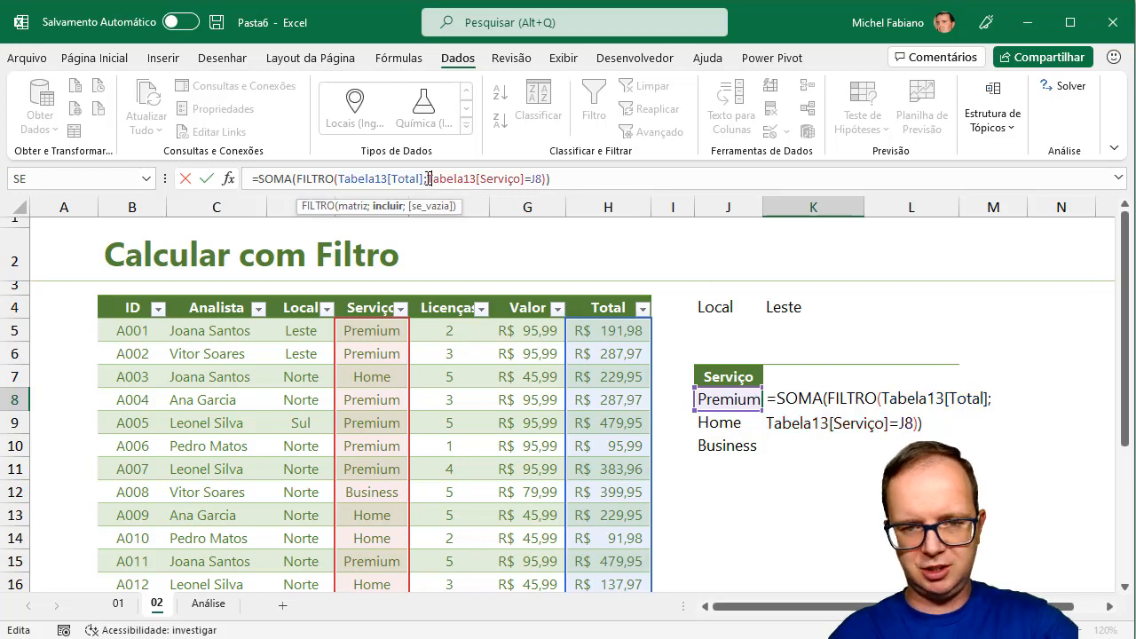
pyautogui.write('(')
pyautogui.click(549, 178)
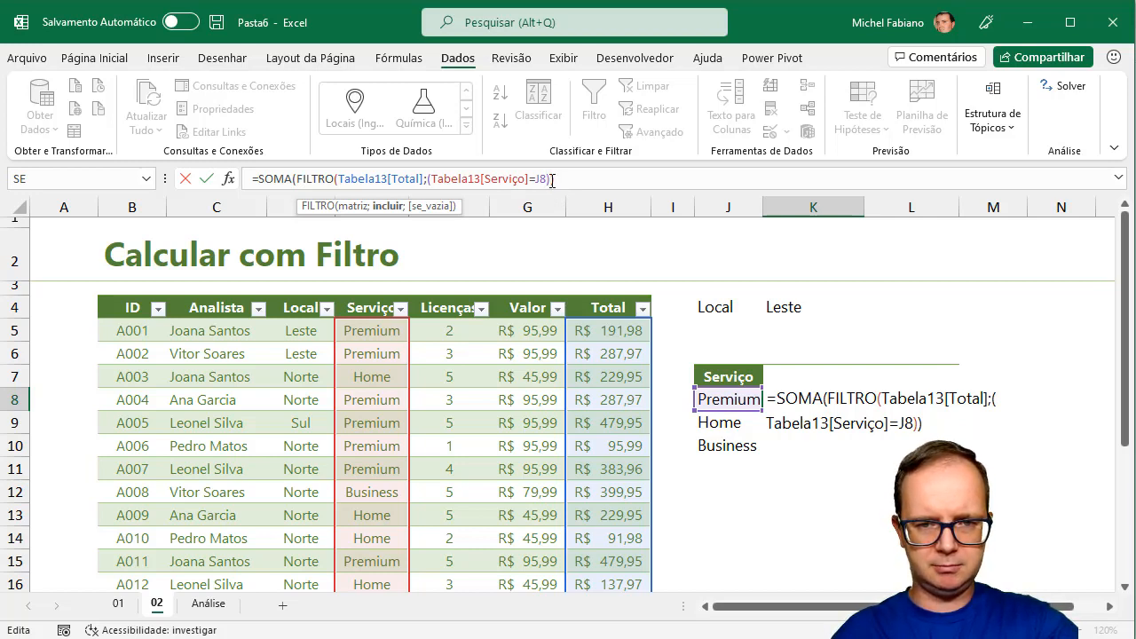
# Step: Multiply K8's service condition by (Tabela13[Local]=$K$4), close the formula and fill it down to K10
pyautogui.write('*(')
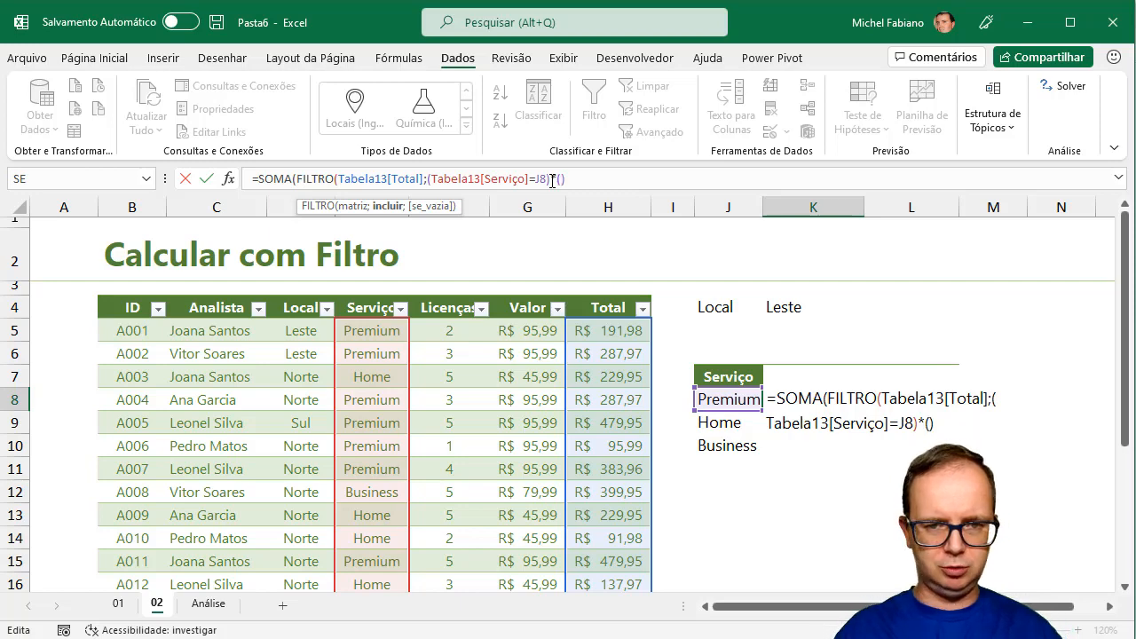
pyautogui.moveTo(302, 327); pyautogui.dragTo(299, 552)
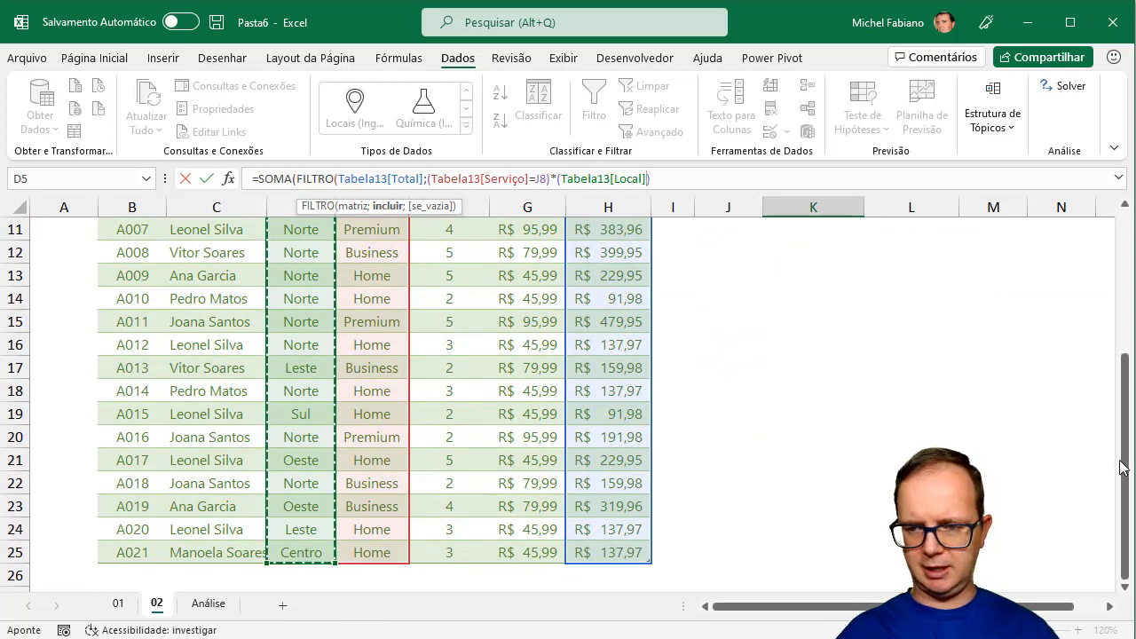
pyautogui.moveTo(1123, 467); pyautogui.dragTo(1127, 293)
pyautogui.write('=')
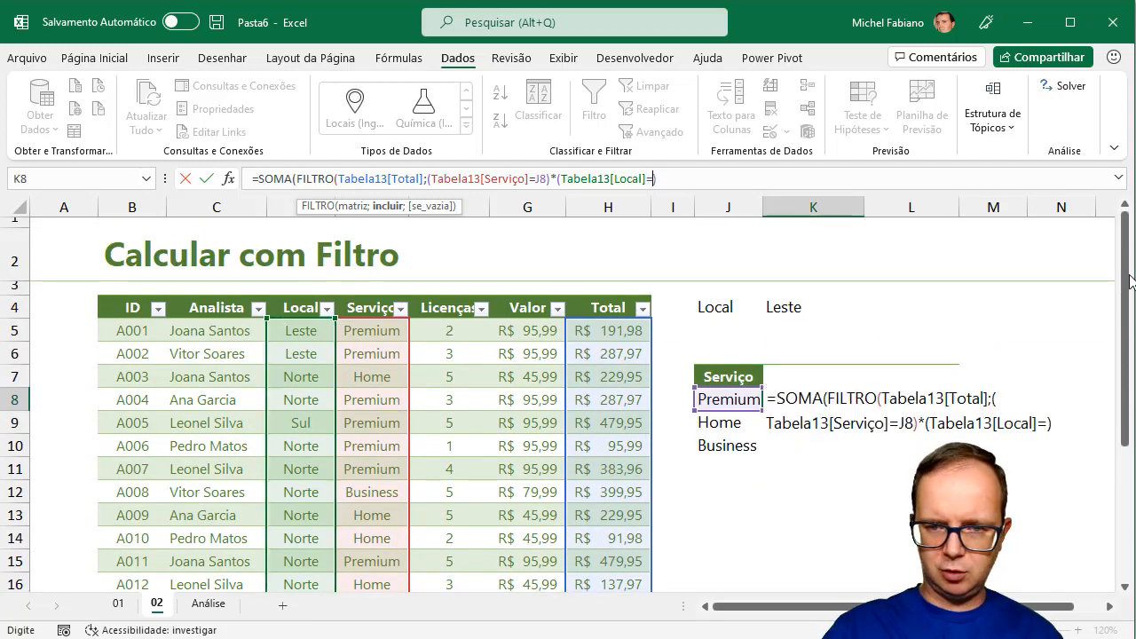
pyautogui.click(792, 307)
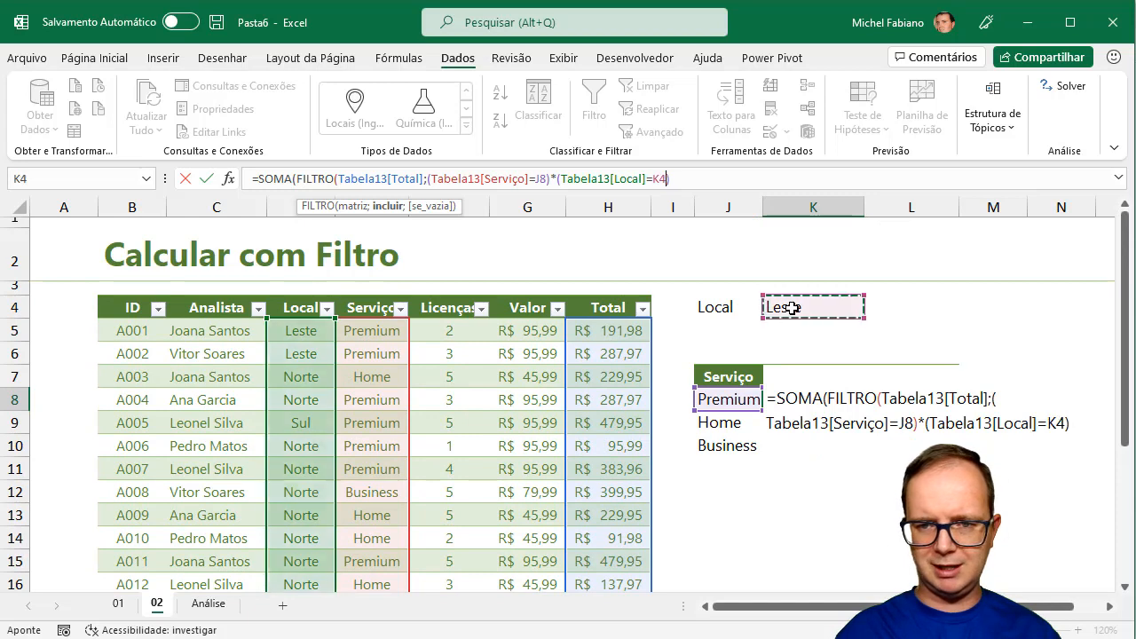
pyautogui.press('F4')
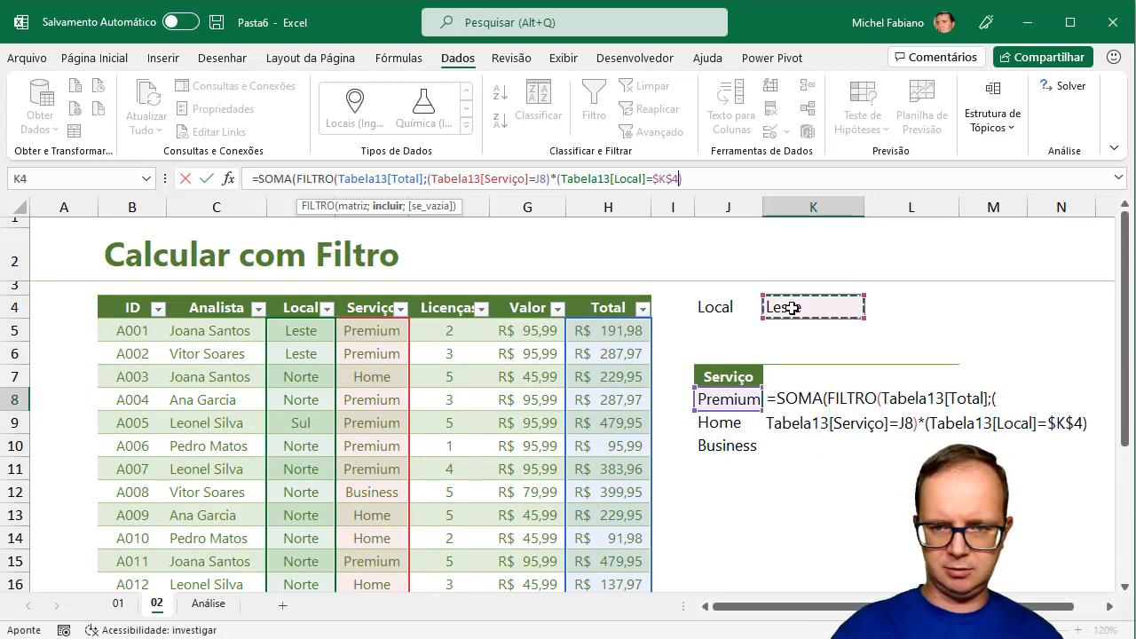
pyautogui.write(')')
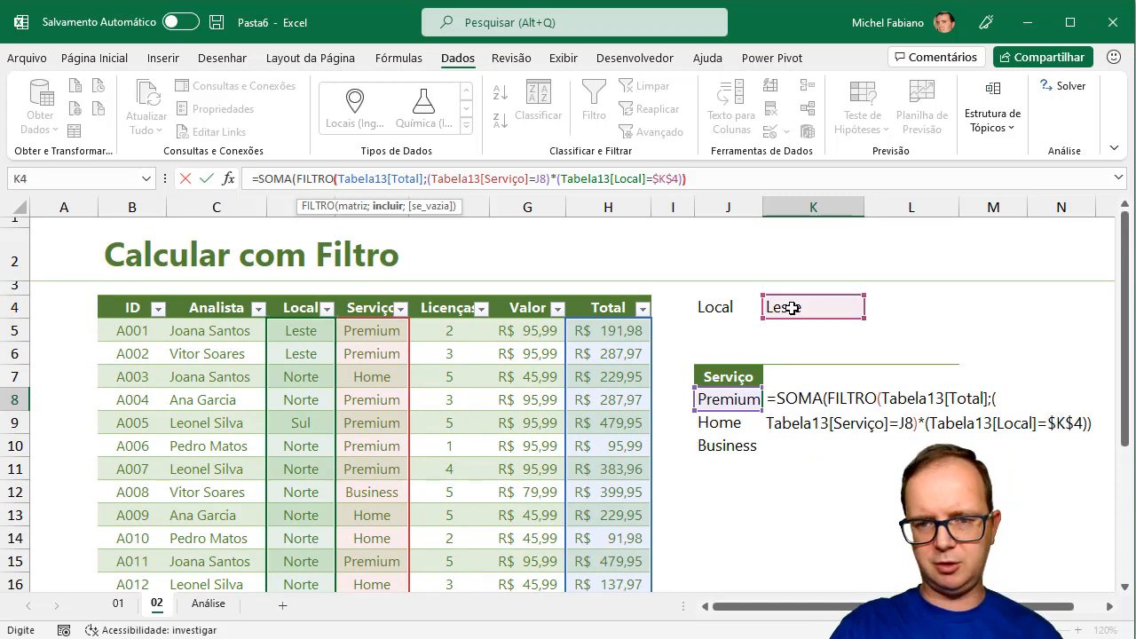
pyautogui.write(')')
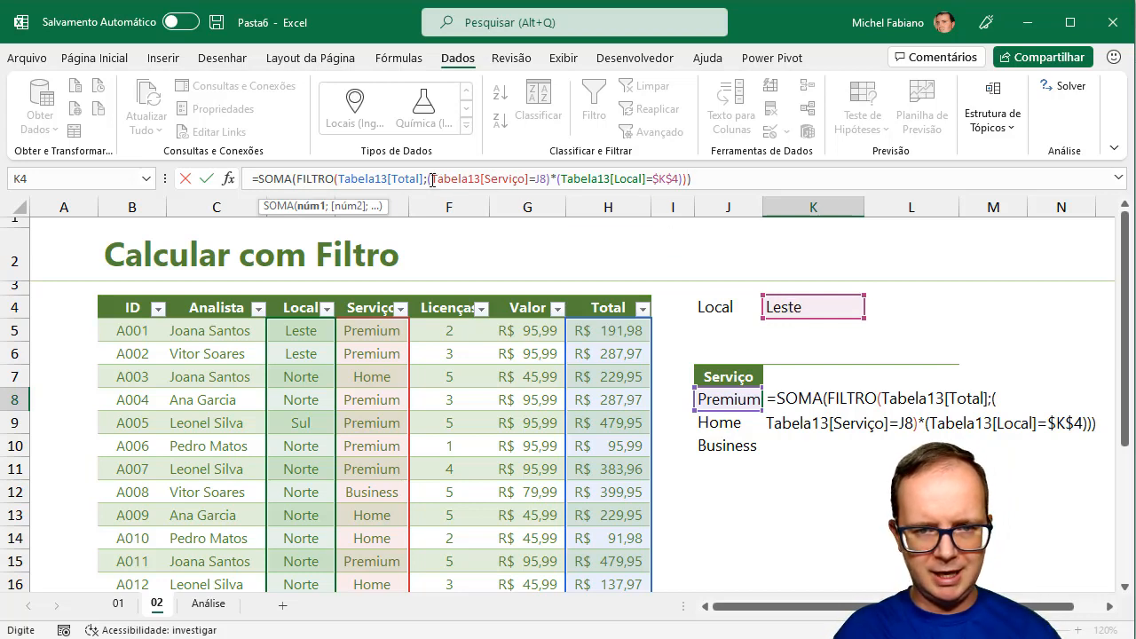
pyautogui.moveTo(428, 179); pyautogui.dragTo(682, 178)
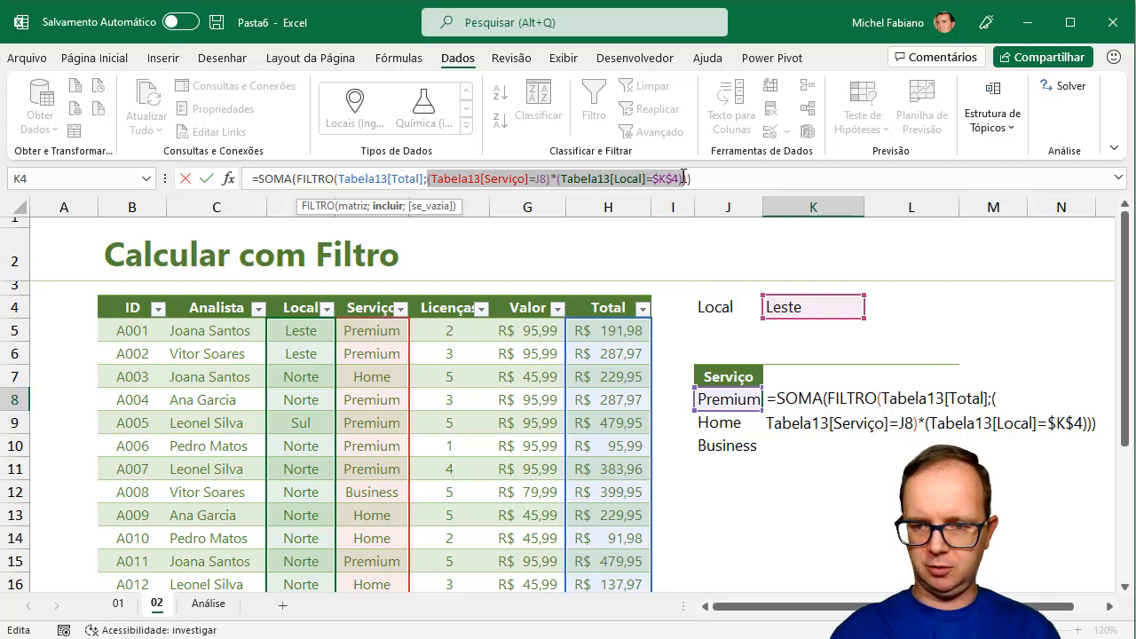
pyautogui.press('Return')
pyautogui.click(841, 399)
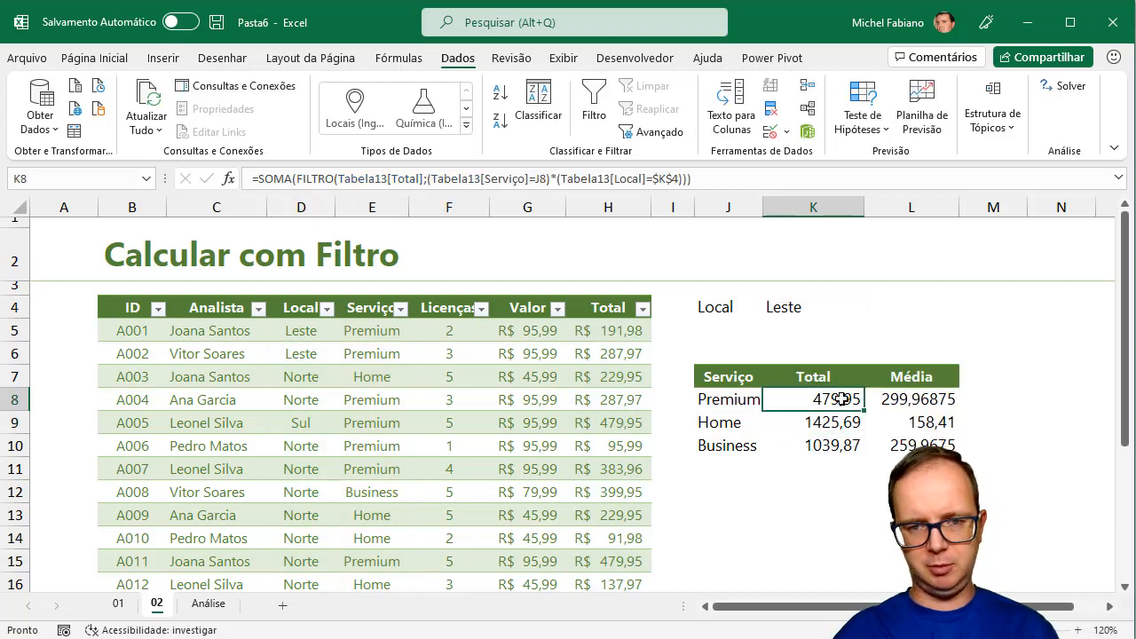
pyautogui.moveTo(863, 411); pyautogui.dragTo(864, 452)
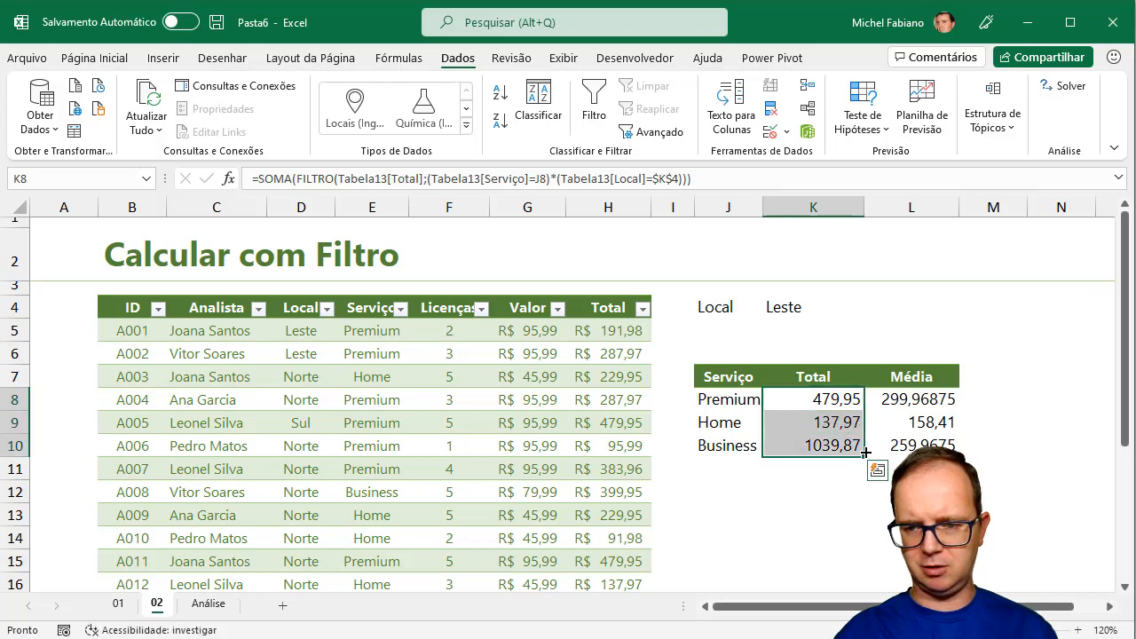
# Step: Change L8 to =MÉDIA(FILTRO(Tabela13[Total];(Tabela13[Serviço]=J8)*(Tabela13[Local]=$K$4))) and fill it down to L10
pyautogui.click(903, 401)
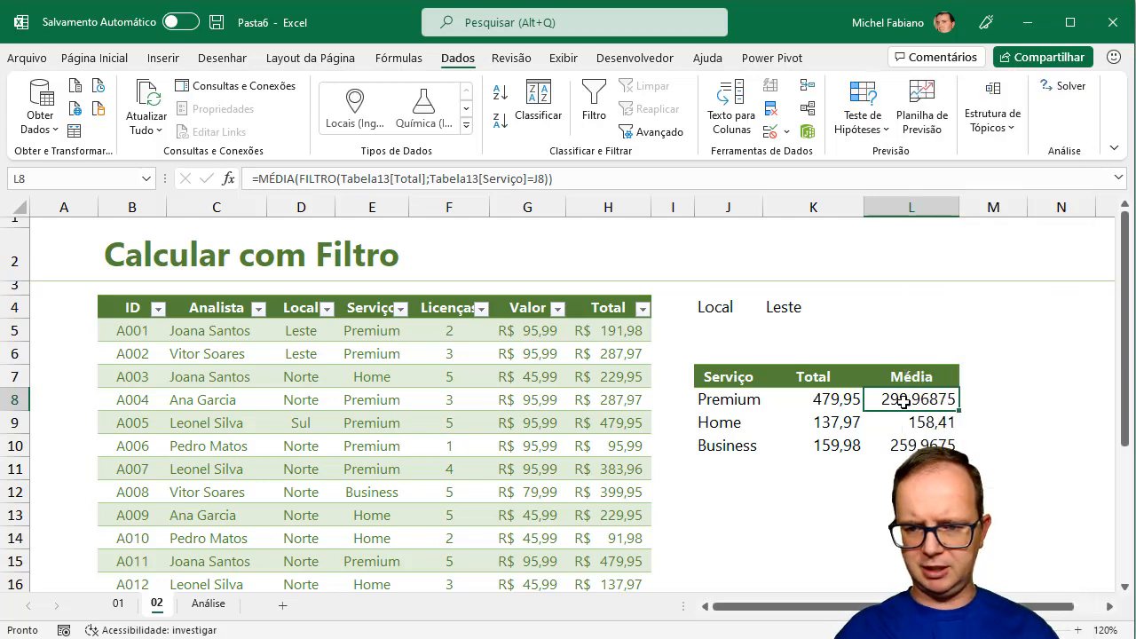
pyautogui.doubleClick(903, 401)
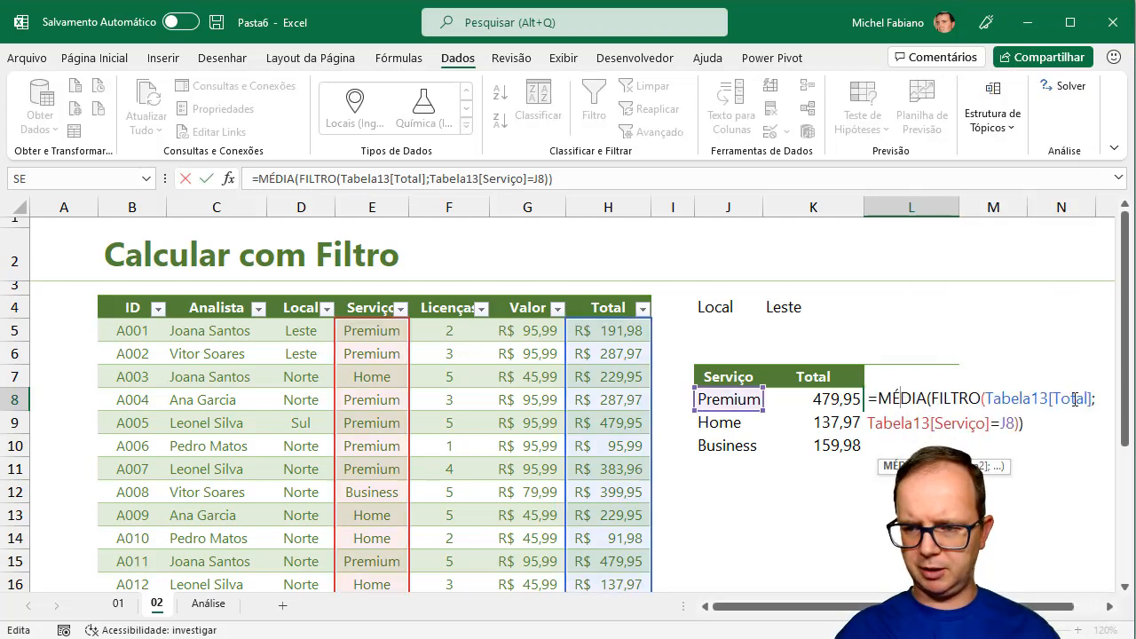
pyautogui.click(432, 180)
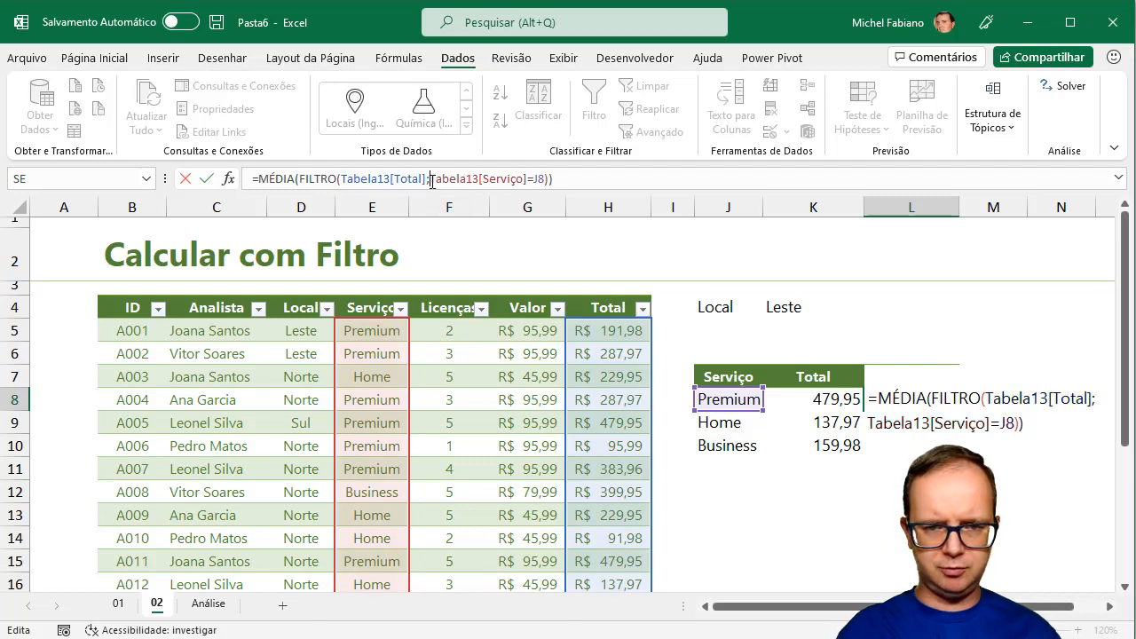
pyautogui.write('(')
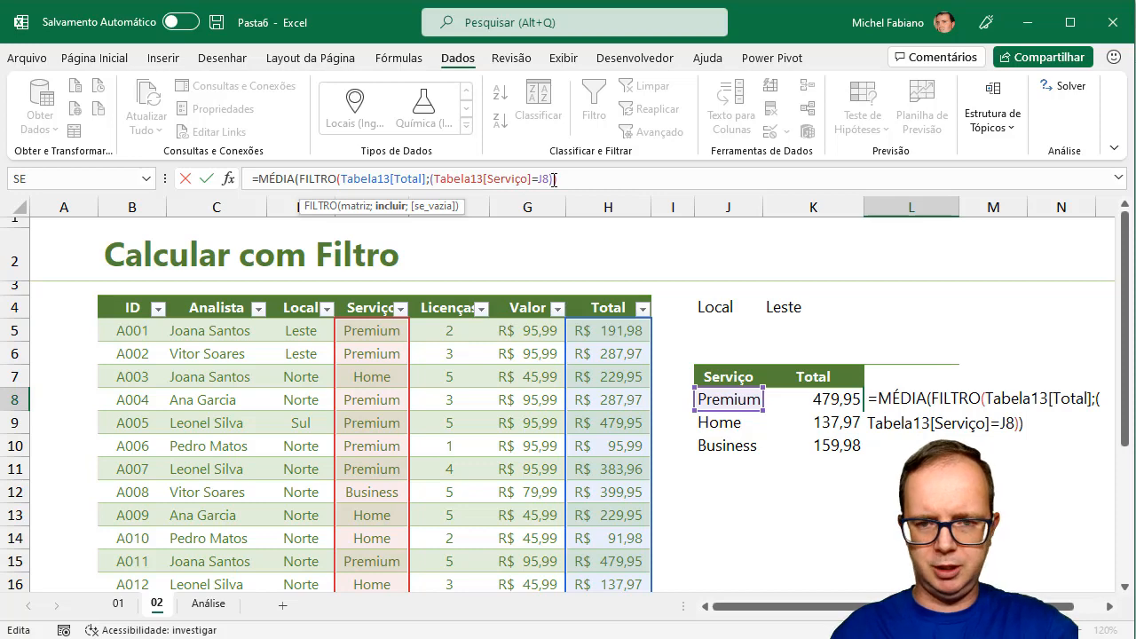
pyautogui.write('*(')
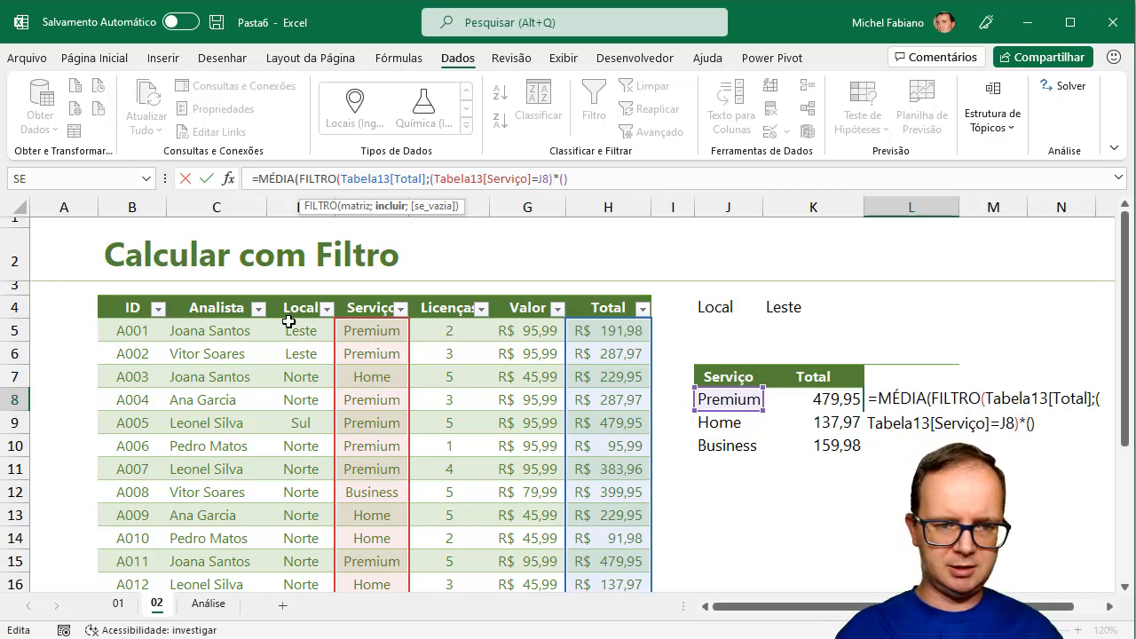
pyautogui.moveTo(288, 321); pyautogui.dragTo(302, 566)
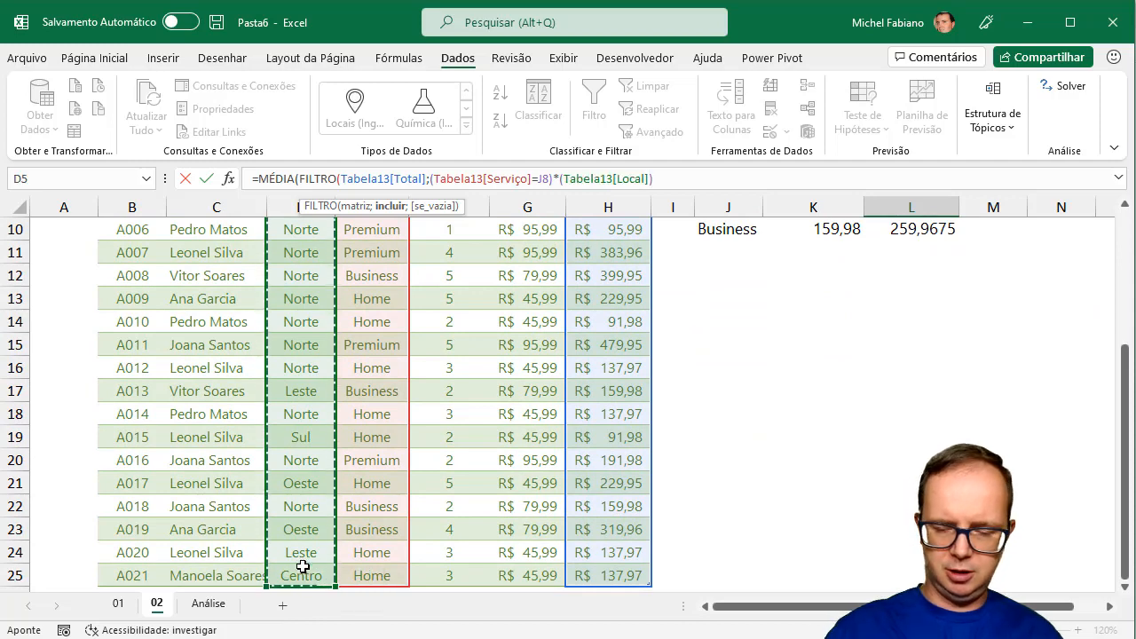
pyautogui.write('=')
pyautogui.scroll(3, 1129, 286)
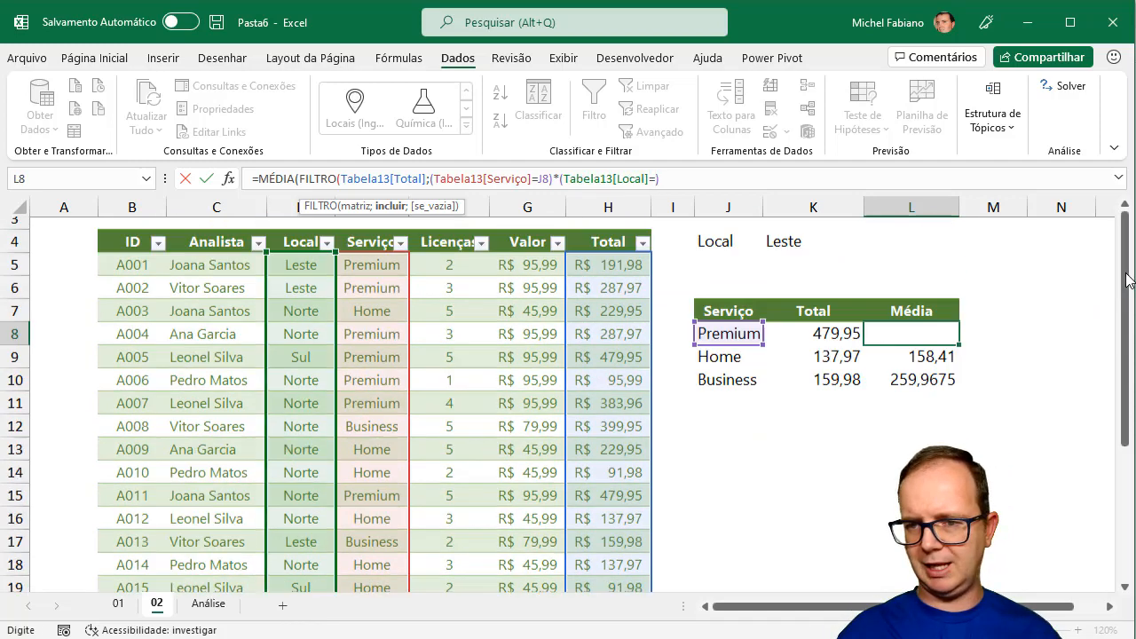
pyautogui.click(792, 304)
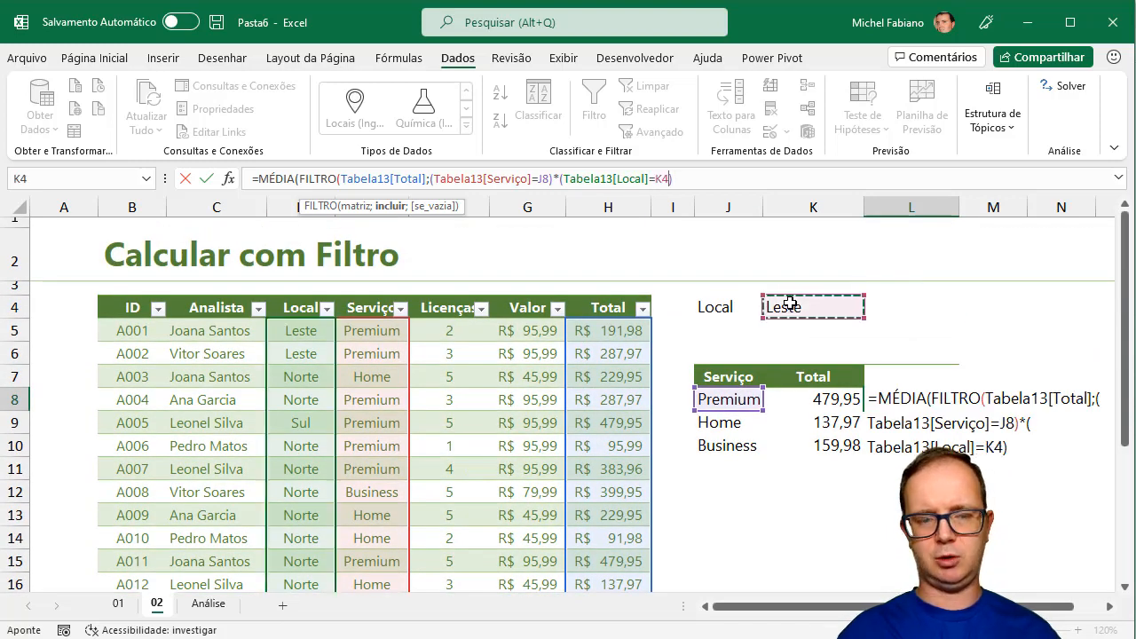
pyautogui.press('F4')
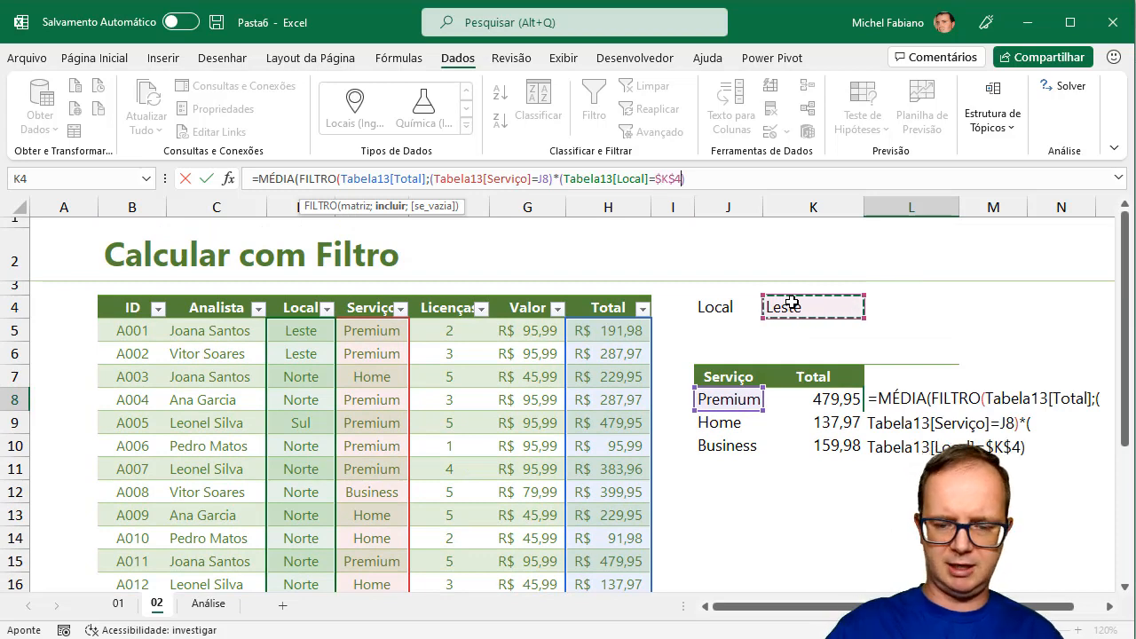
pyautogui.write('))')
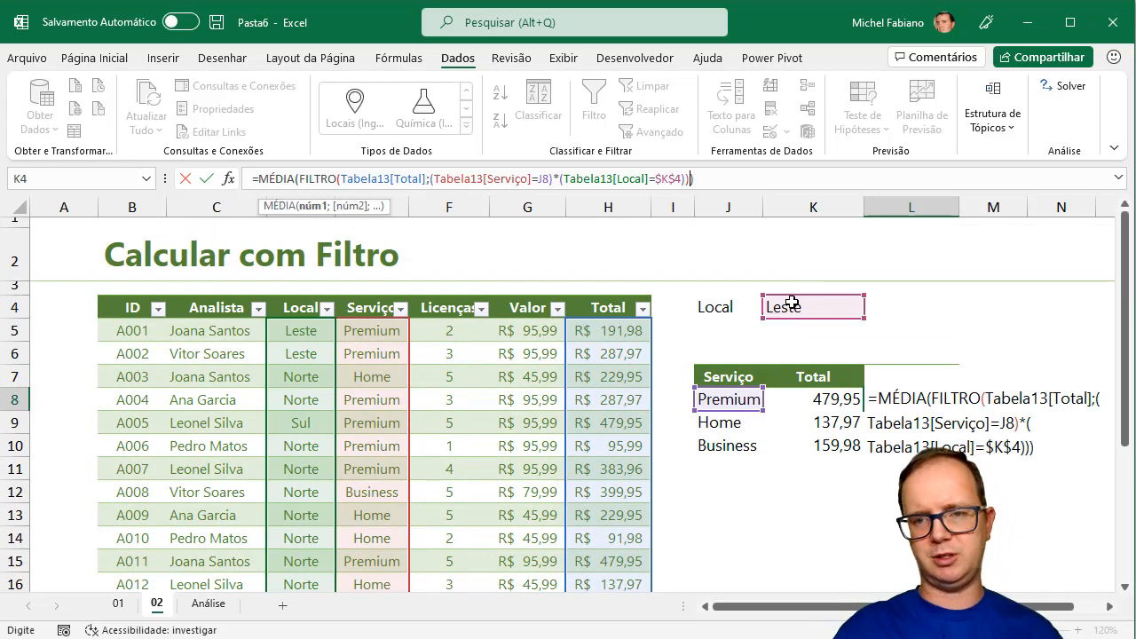
pyautogui.press('Return')
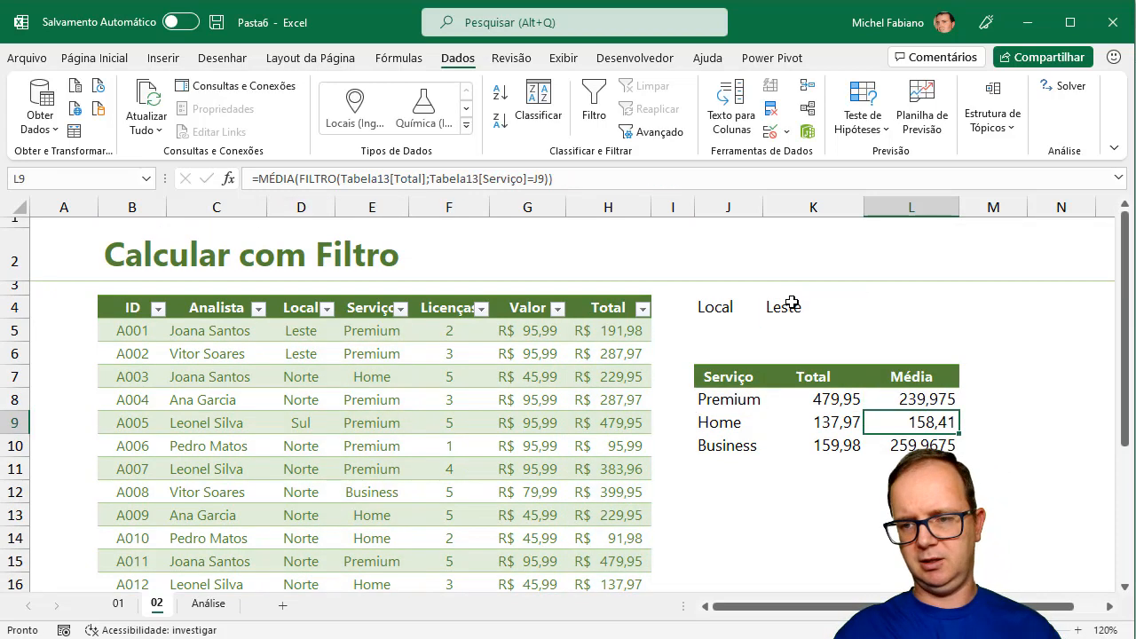
pyautogui.click(945, 397)
pyautogui.moveTo(962, 415); pyautogui.dragTo(963, 451)
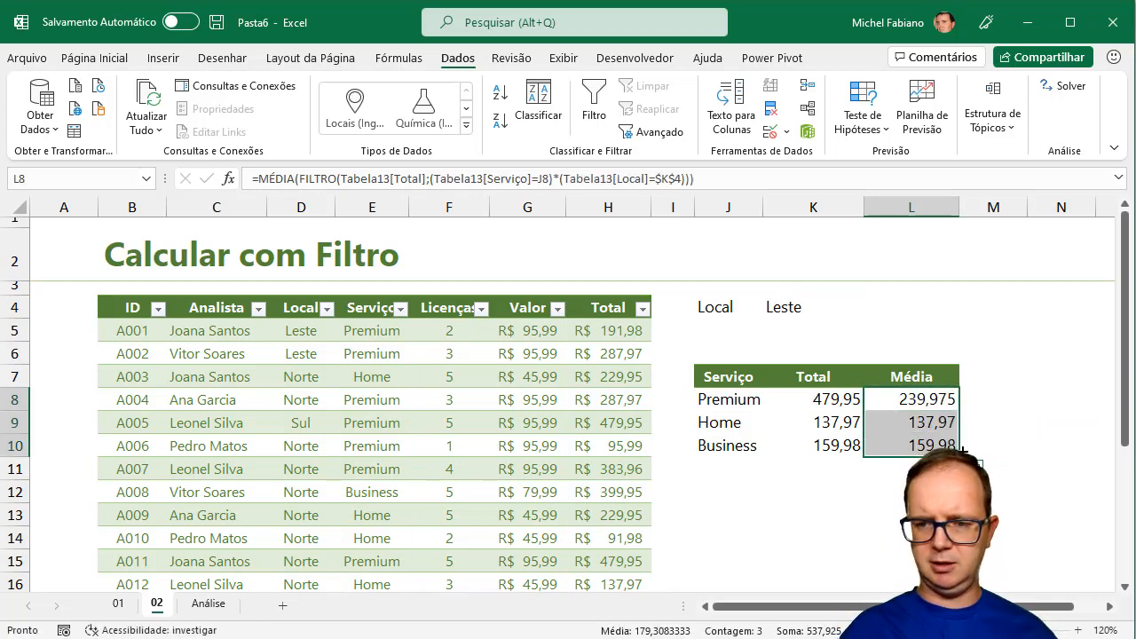
# Step: Test the location criterion in K4 with Norte and Sul, and set it back to Leste
pyautogui.click(794, 312)
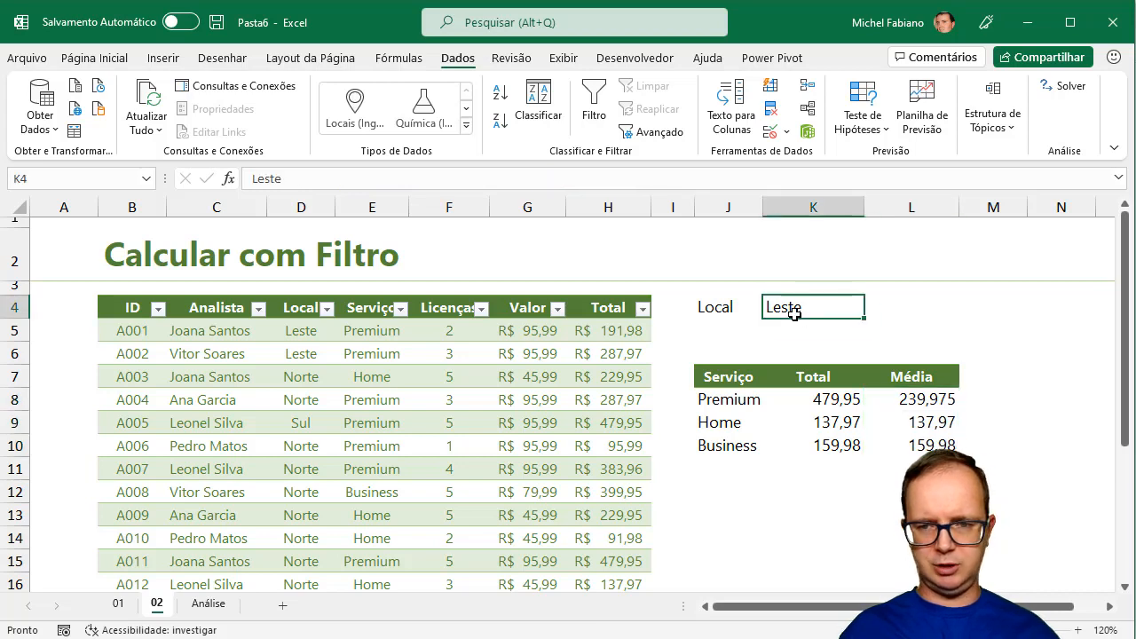
pyautogui.write('Norte')
pyautogui.press('Return')
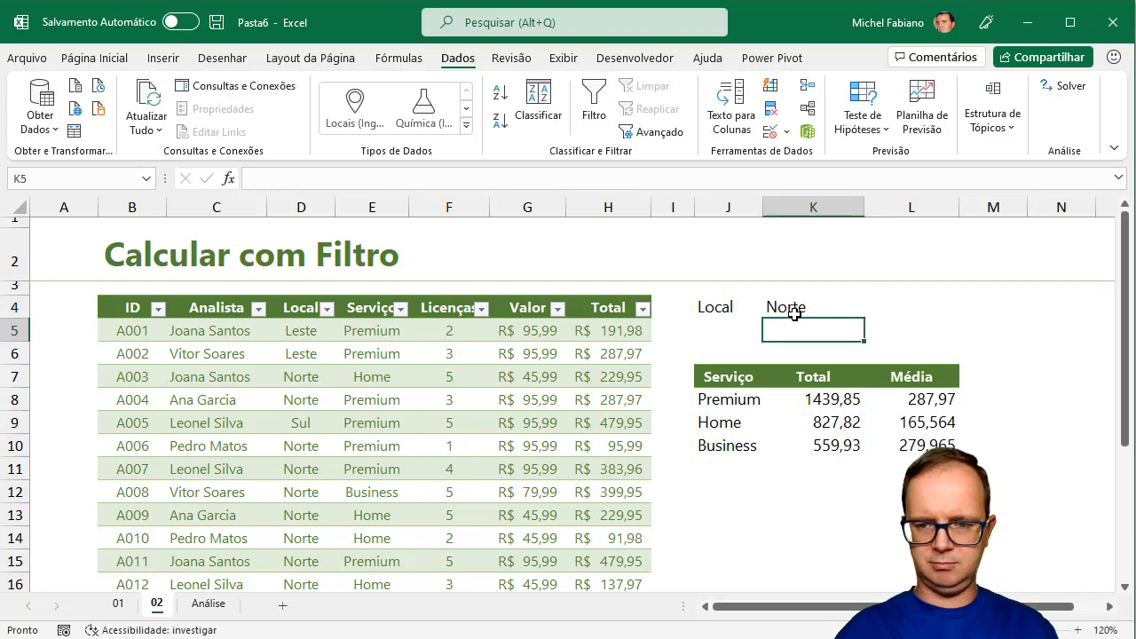
pyautogui.click(794, 313)
pyautogui.write('Sul')
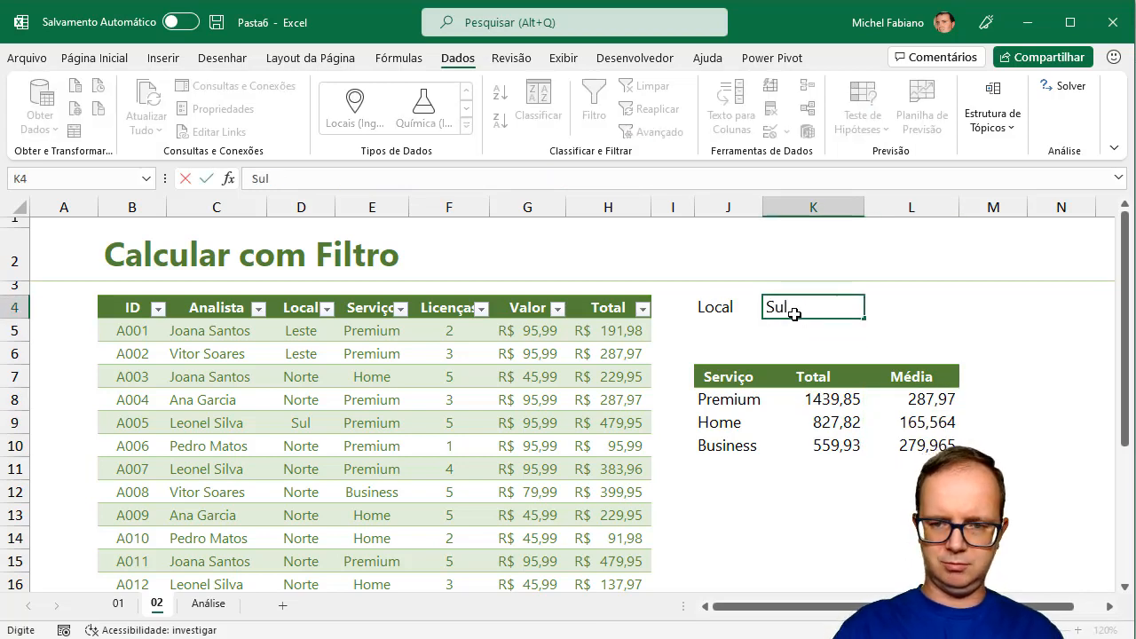
pyautogui.press('Return')
pyautogui.click(794, 314)
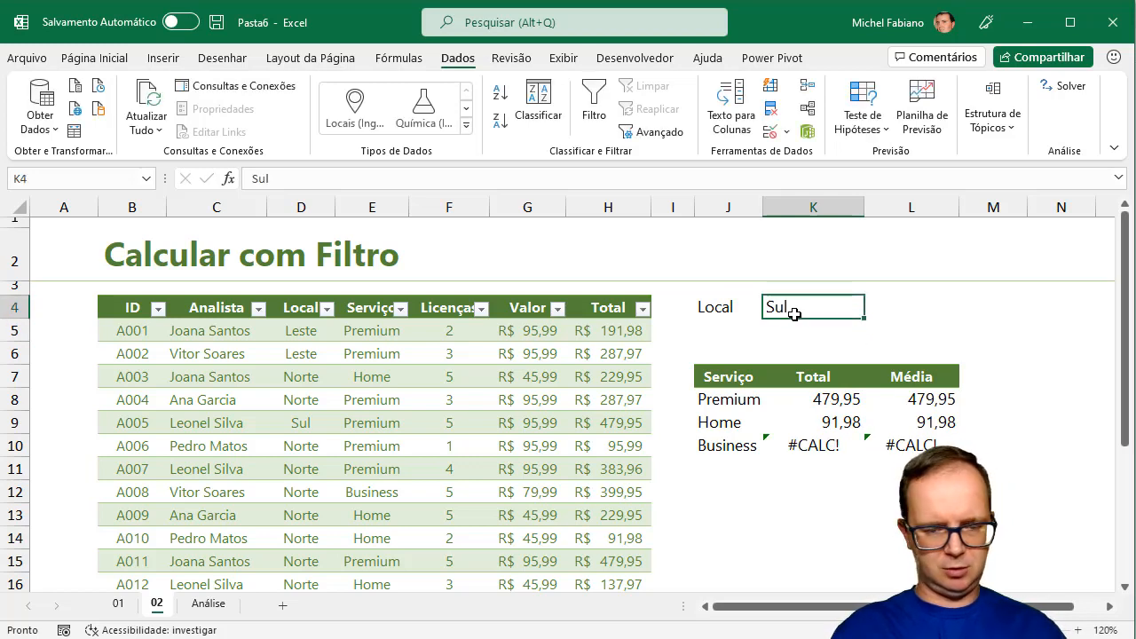
pyautogui.write('Leste')
pyautogui.press('Return')
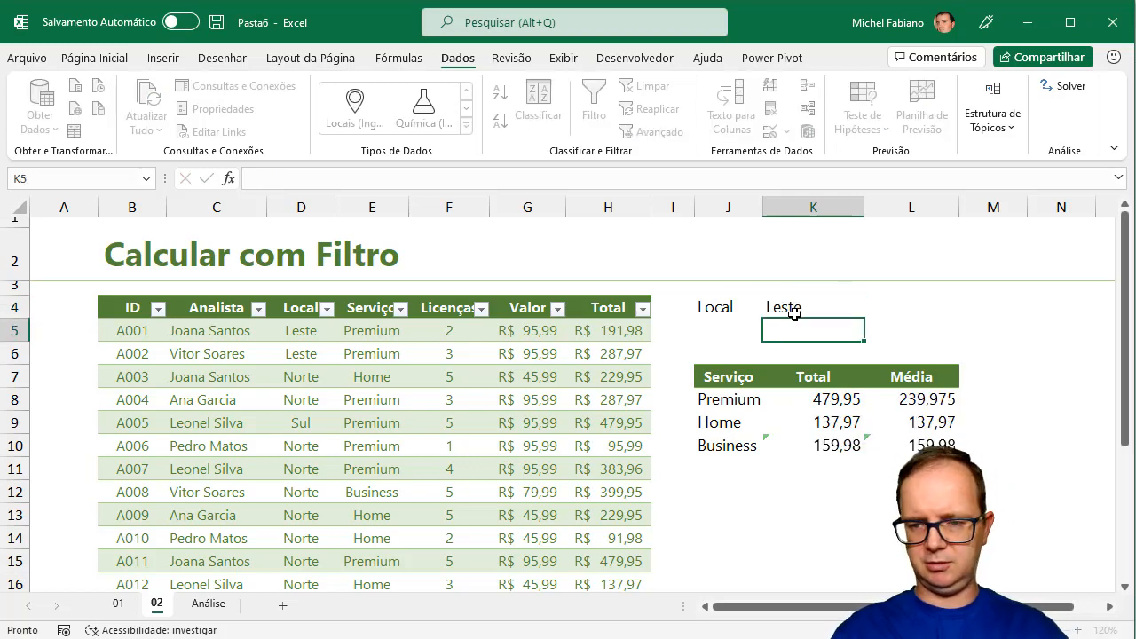
# Step: Test the location criterion in K4 with Oeste, inspect K8's formula, and set K4 to Norte
pyautogui.click(795, 313)
pyautogui.write('Oeste')
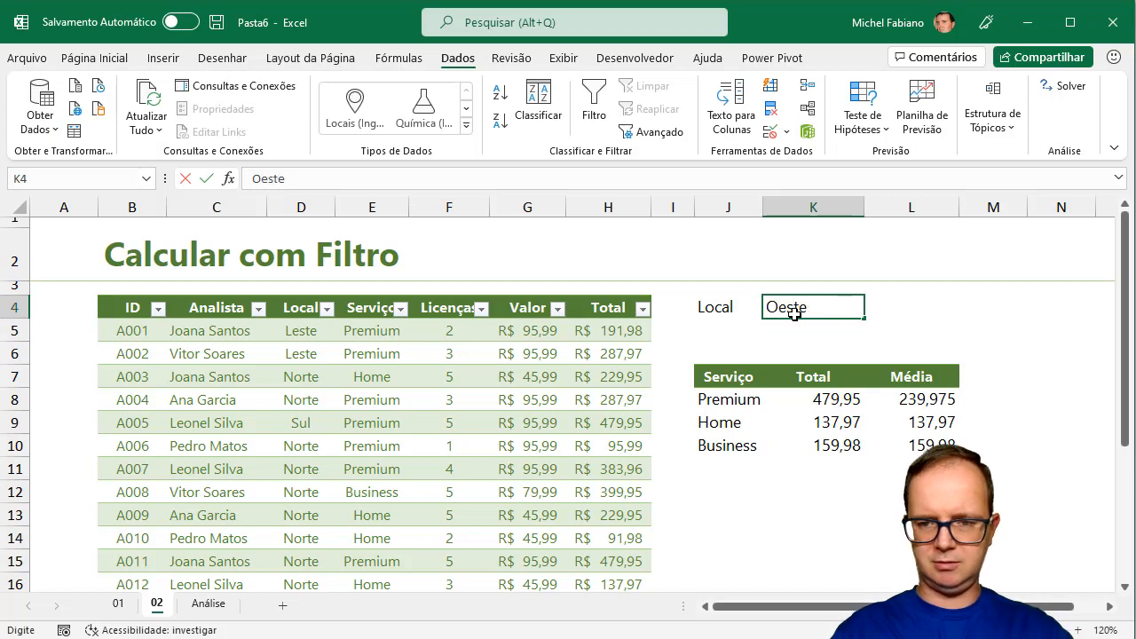
pyautogui.press('Return')
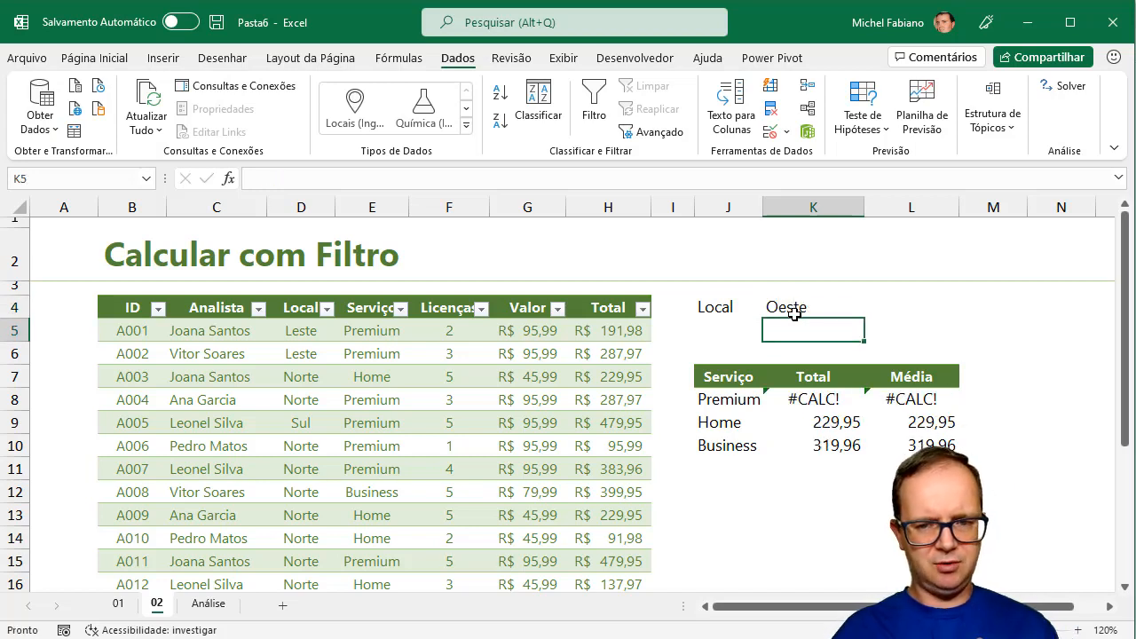
pyautogui.click(809, 398)
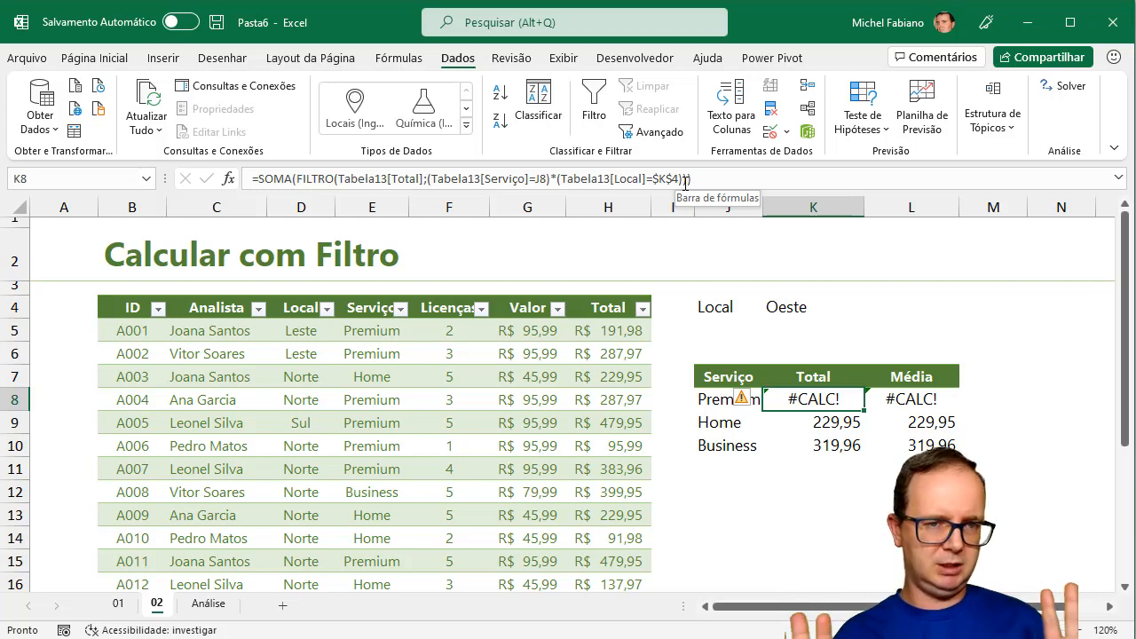
pyautogui.click(794, 311)
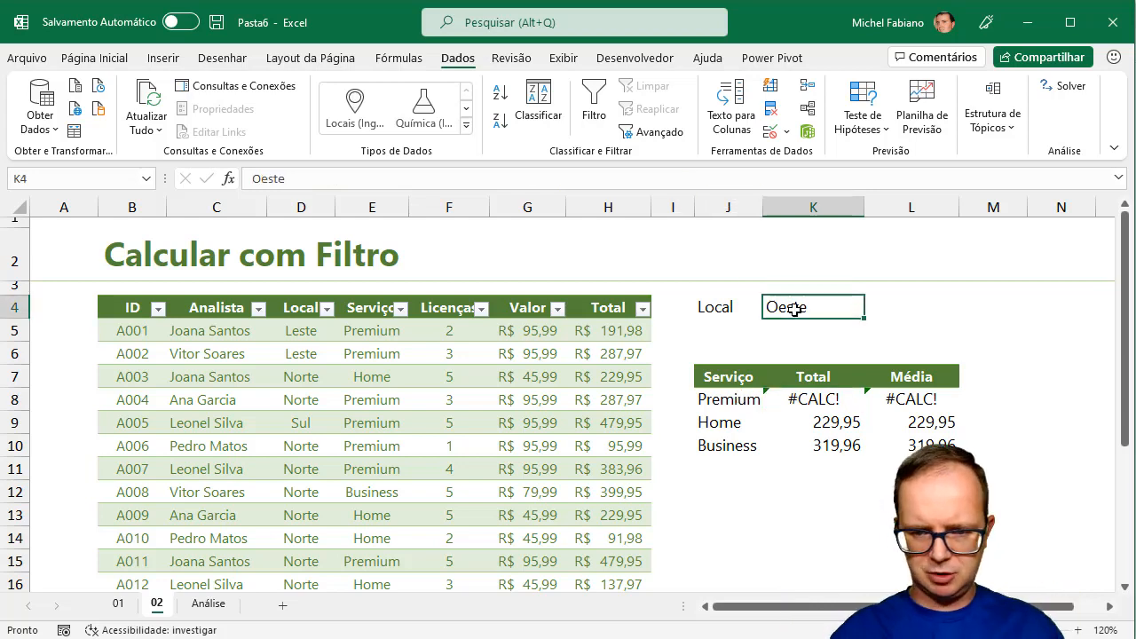
pyautogui.write('Norte')
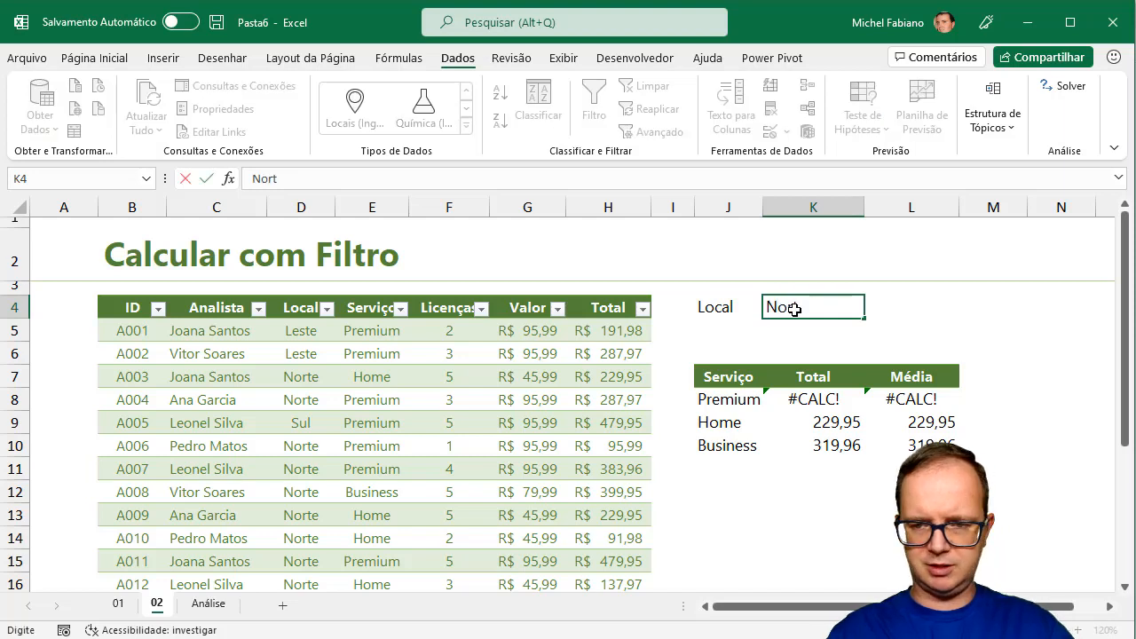
pyautogui.press('Return')
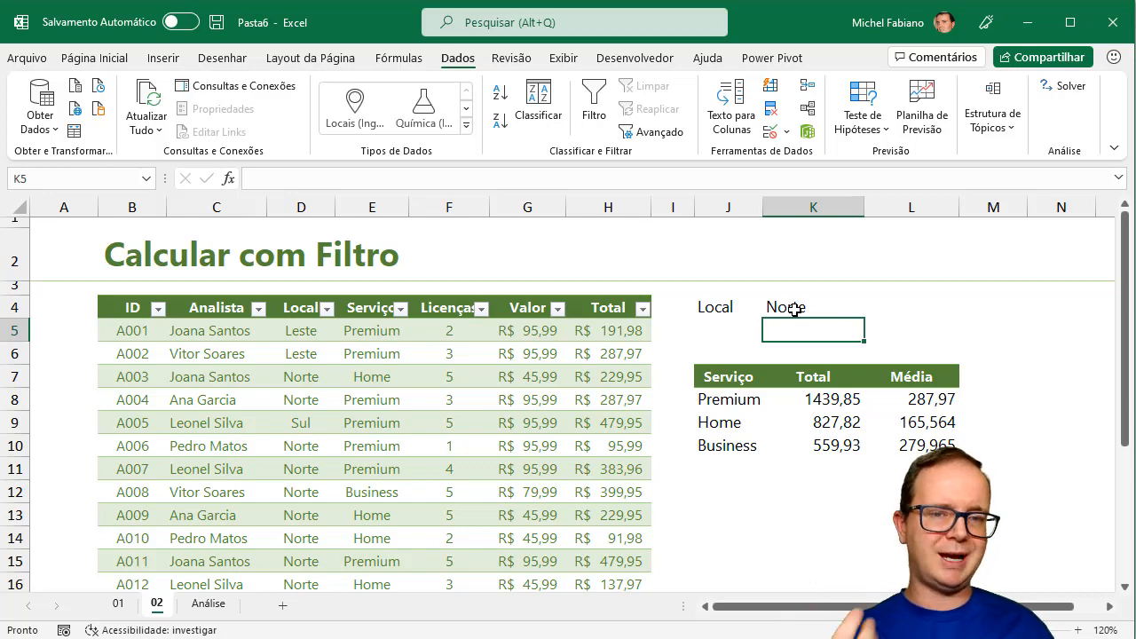
# Step: On the Análise sheet, switch the Analista selector through several analysts to check how the dashboard figures respond
pyautogui.click(197, 608)
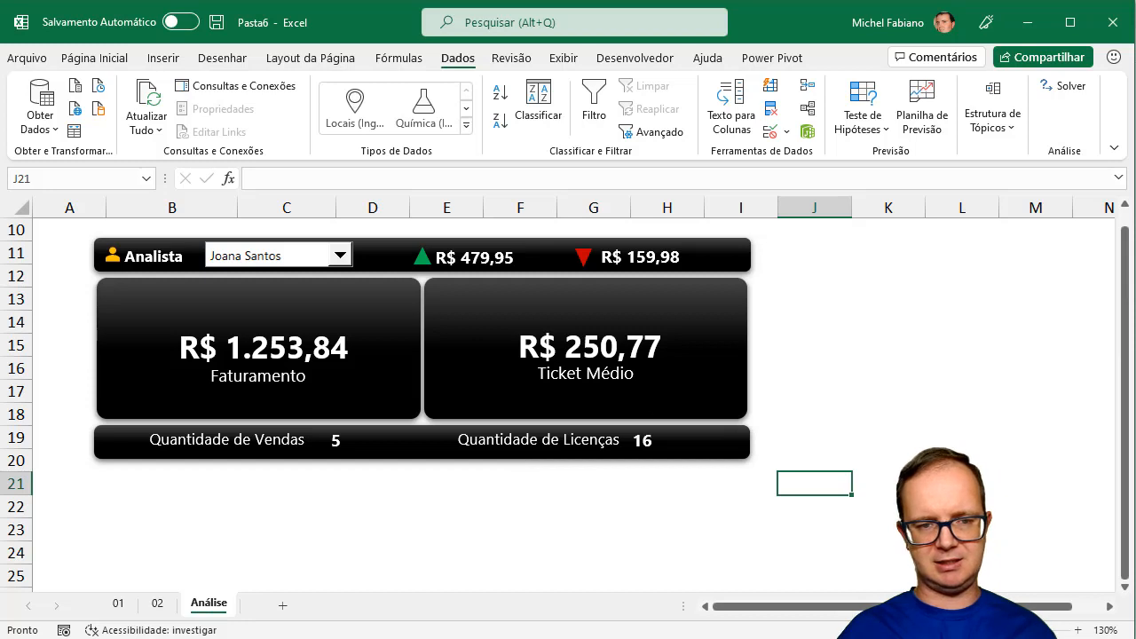
pyautogui.click(342, 258)
pyautogui.click(267, 291)
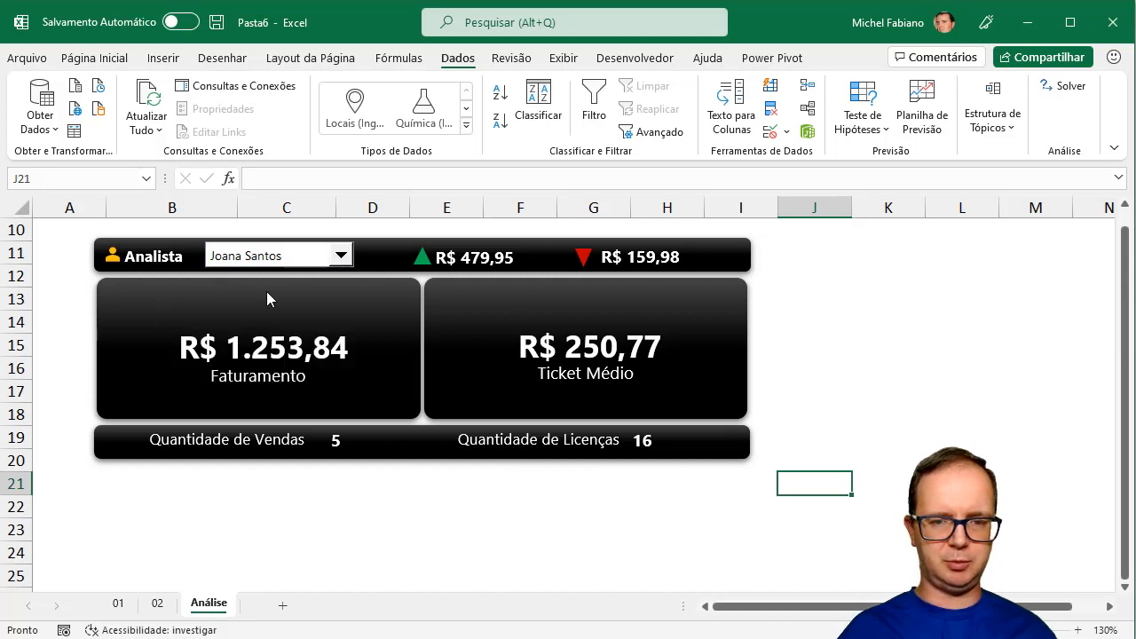
pyautogui.click(341, 257)
pyautogui.click(340, 281)
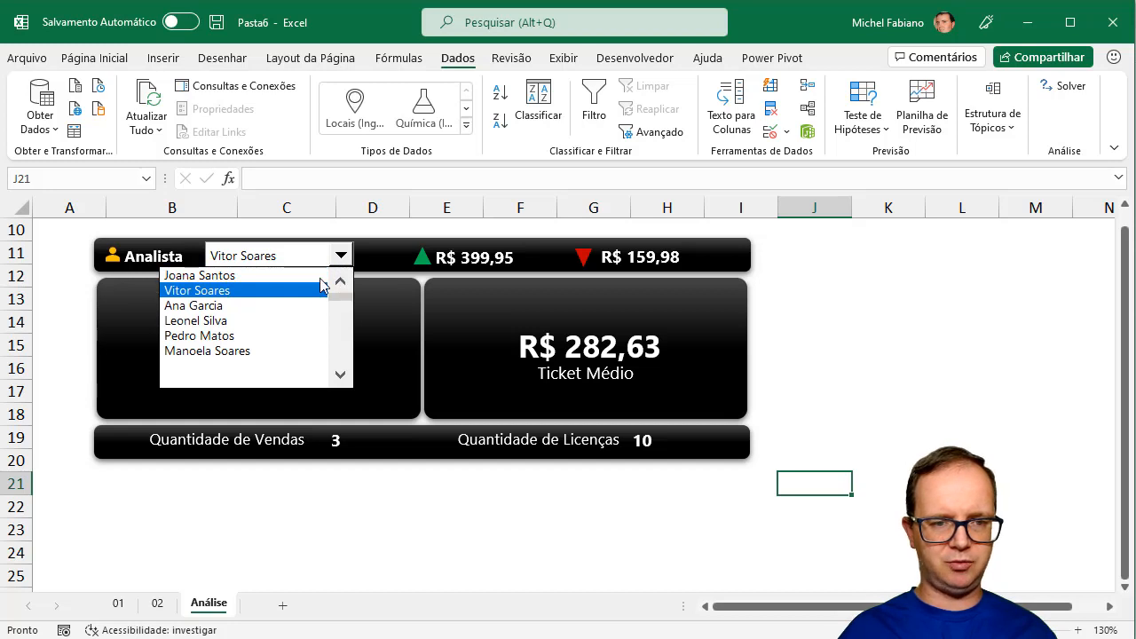
pyautogui.click(298, 278)
pyautogui.click(341, 257)
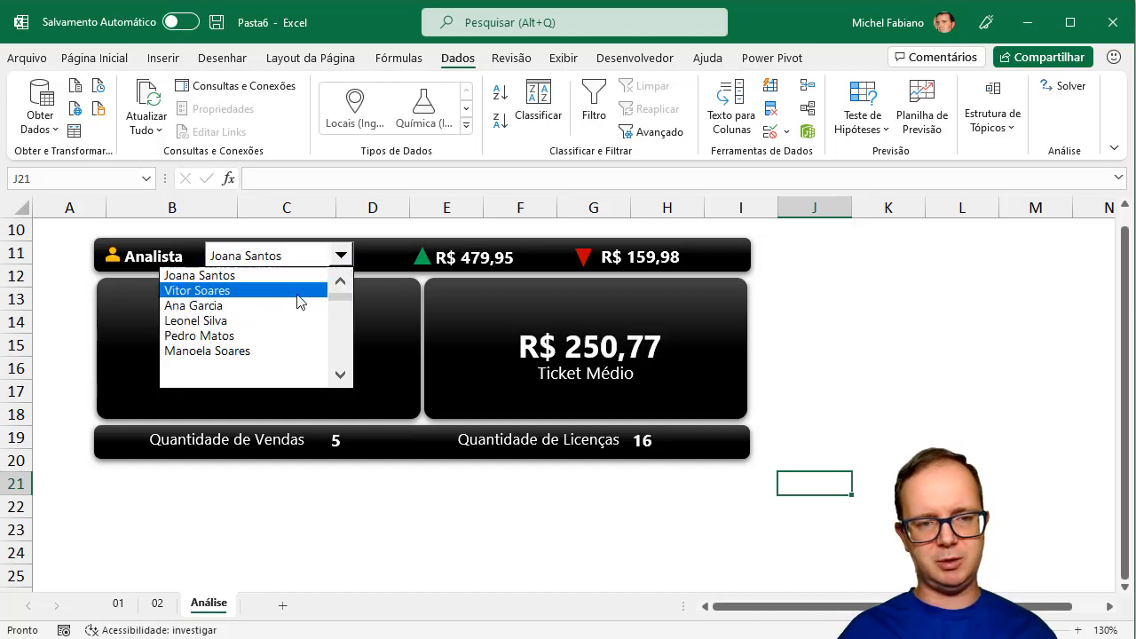
pyautogui.click(273, 321)
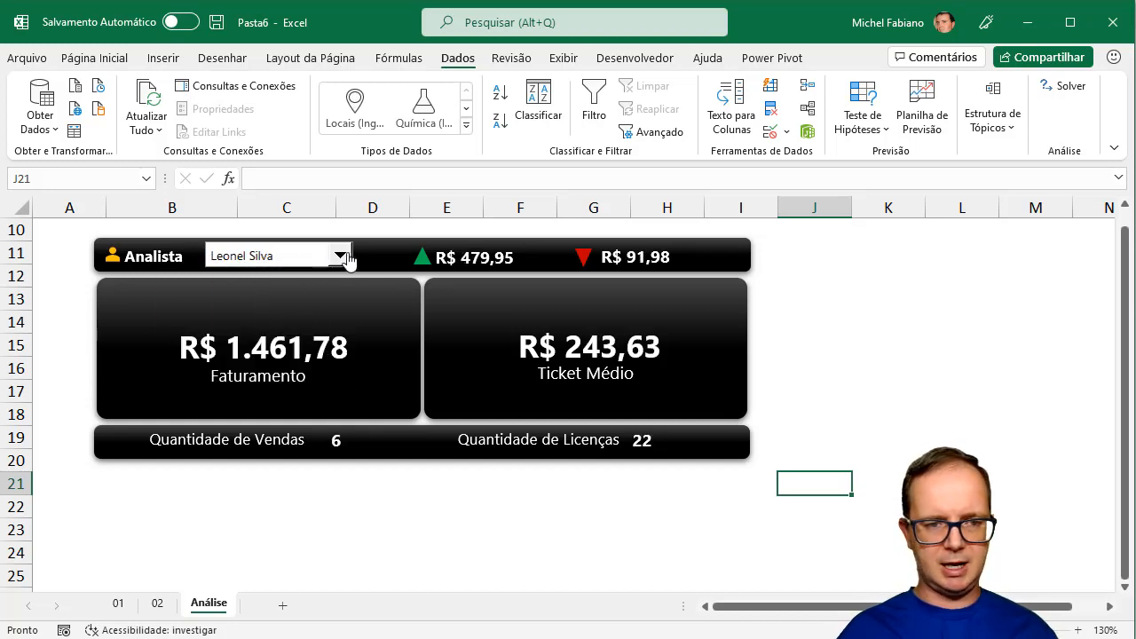
pyautogui.click(341, 258)
pyautogui.click(288, 293)
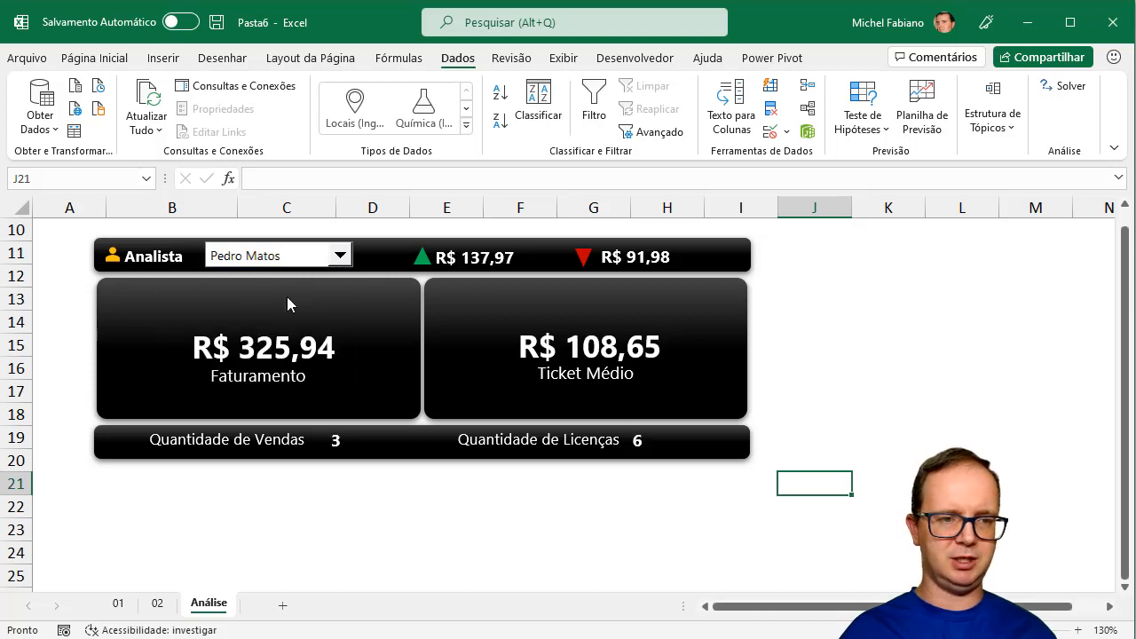
# Step: Unhide rows 1 to 9 above the dashboard on the Análise sheet
pyautogui.moveTo(17, 230); pyautogui.dragTo(18, 213)
pyautogui.rightClick(18, 213)
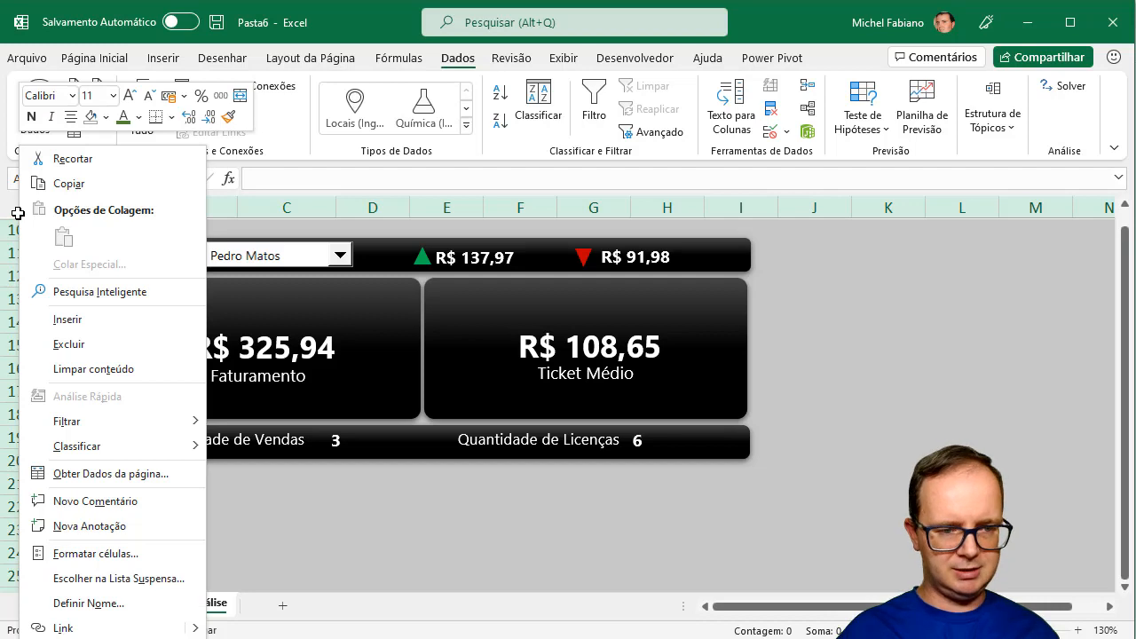
pyautogui.press('Escape')
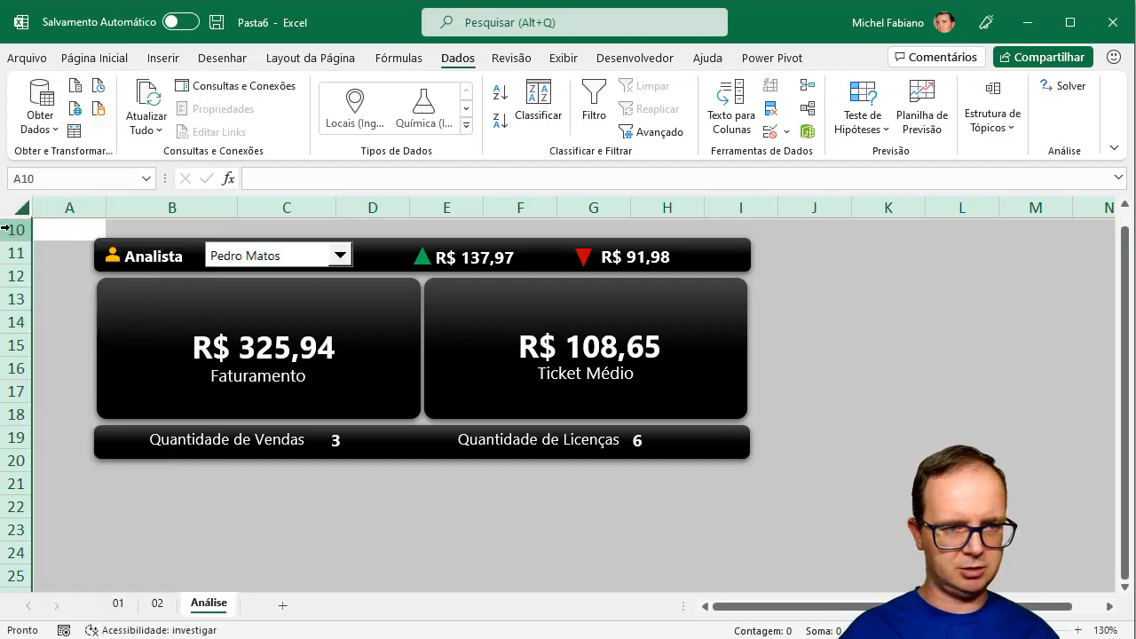
pyautogui.rightClick(18, 230)
pyautogui.click(83, 524)
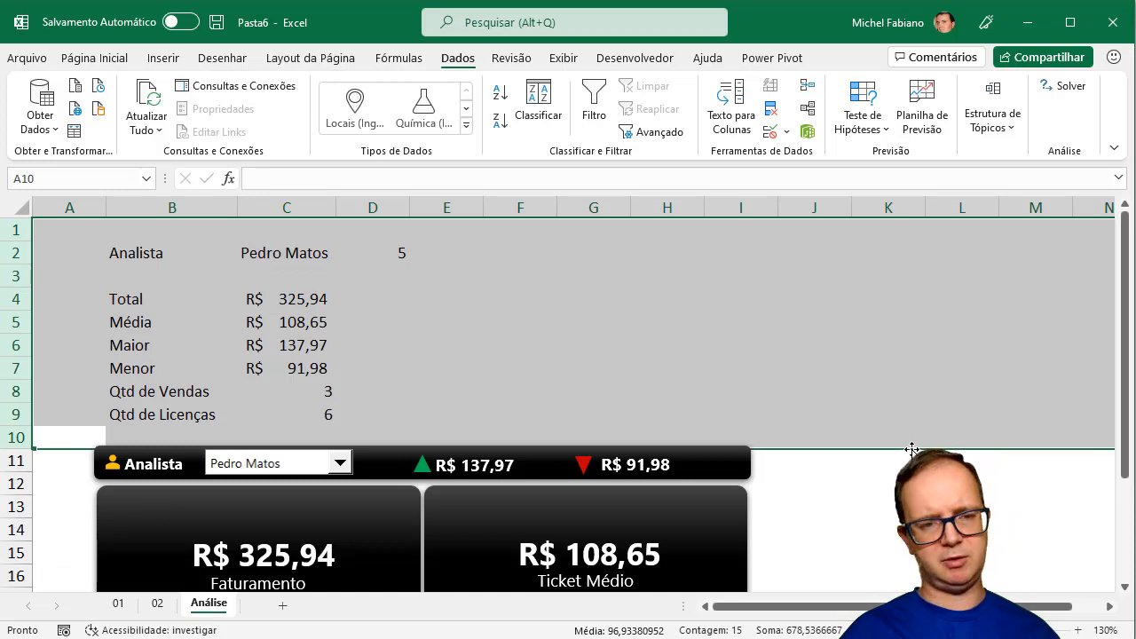
pyautogui.click(903, 480)
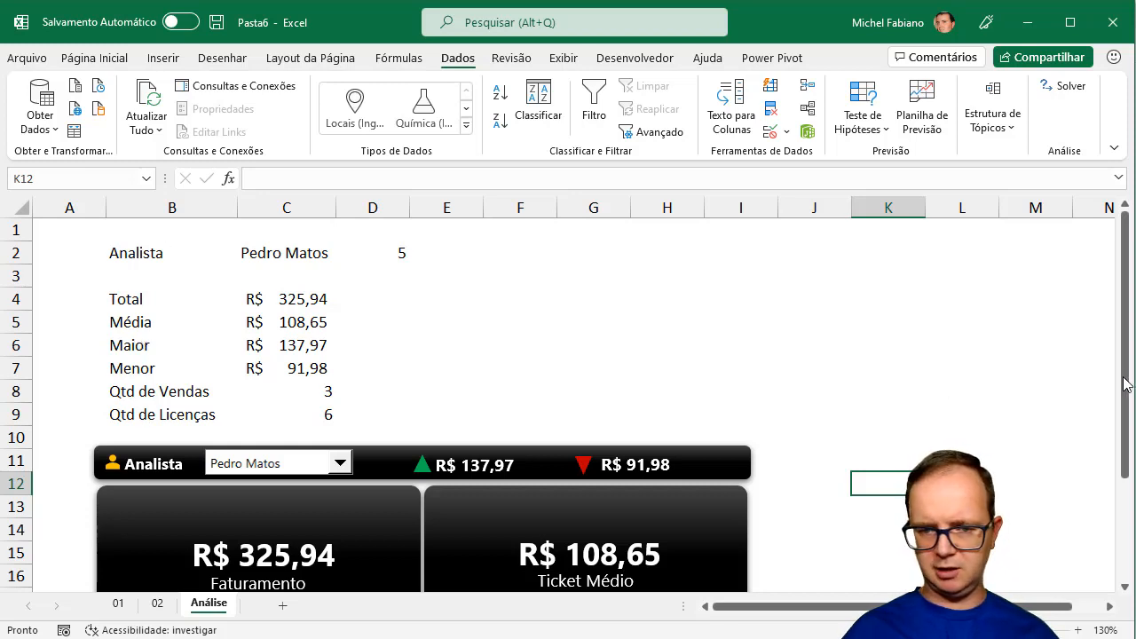
# Step: Test the dashboard's Analista selector with the last analyst in the list and set it back to the first
pyautogui.moveTo(1129, 382); pyautogui.dragTo(1127, 499)
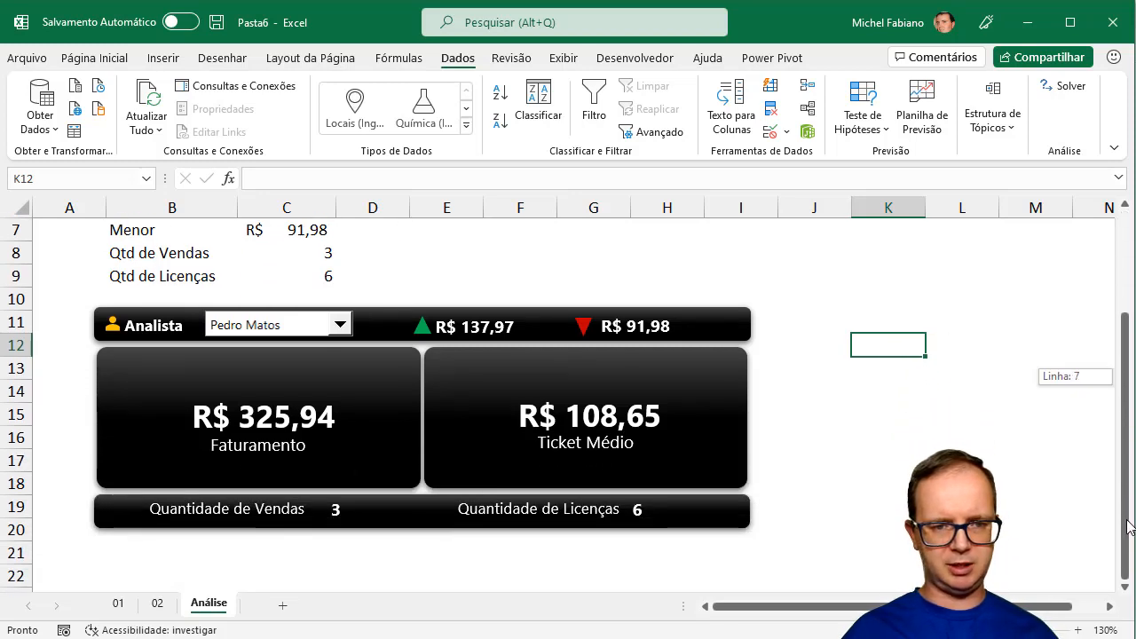
pyautogui.click(342, 327)
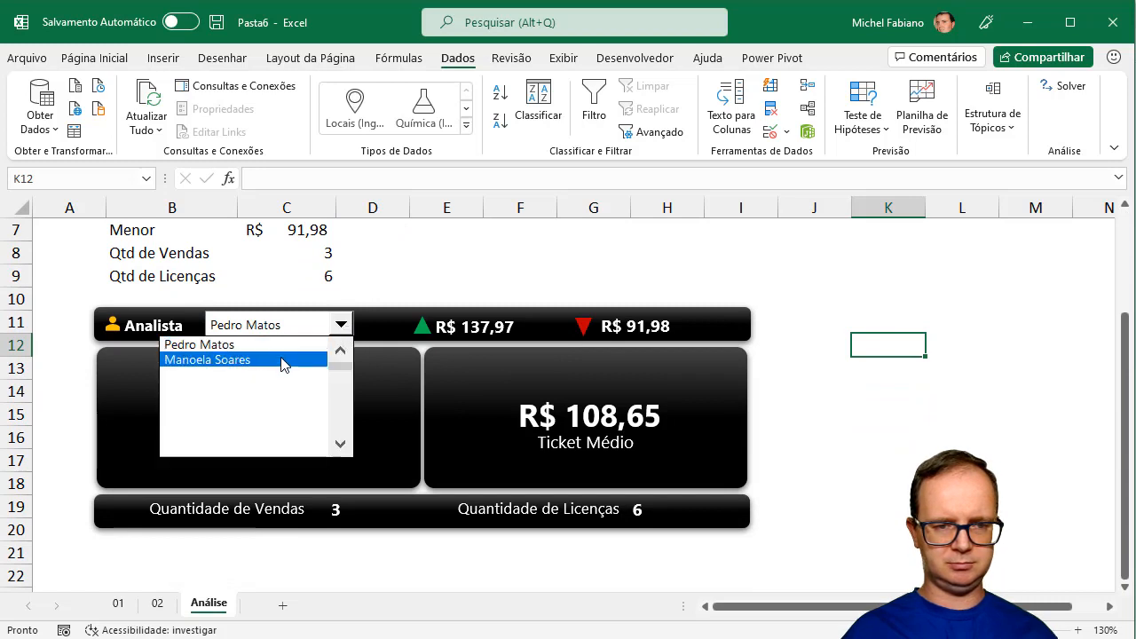
pyautogui.click(280, 358)
pyautogui.click(337, 332)
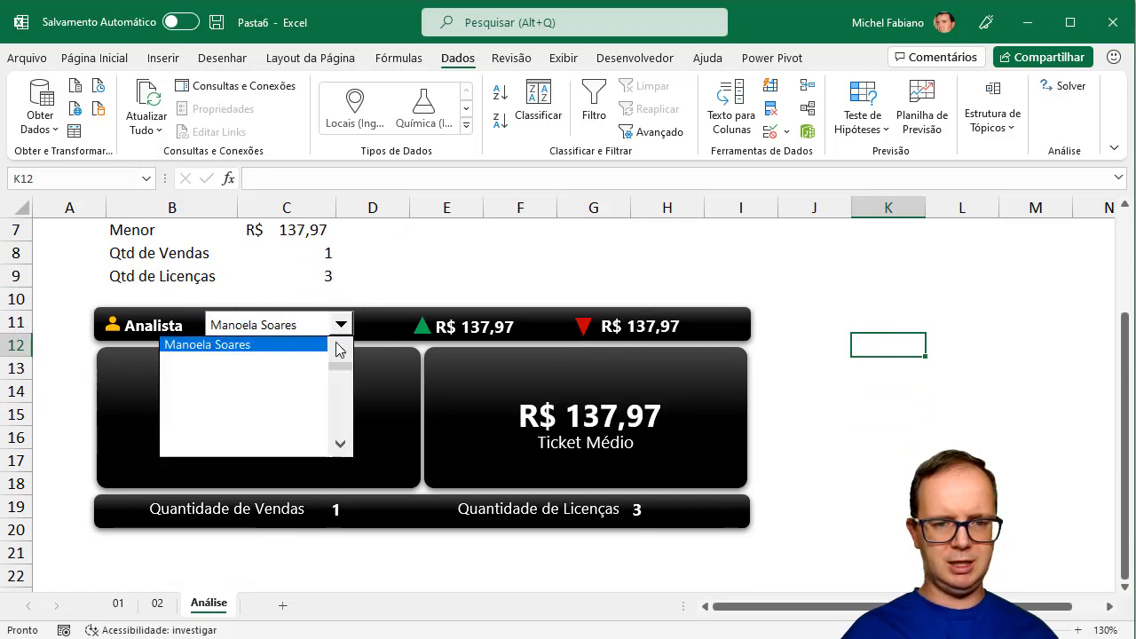
pyautogui.scroll(2, 340, 351)
pyautogui.click(303, 347)
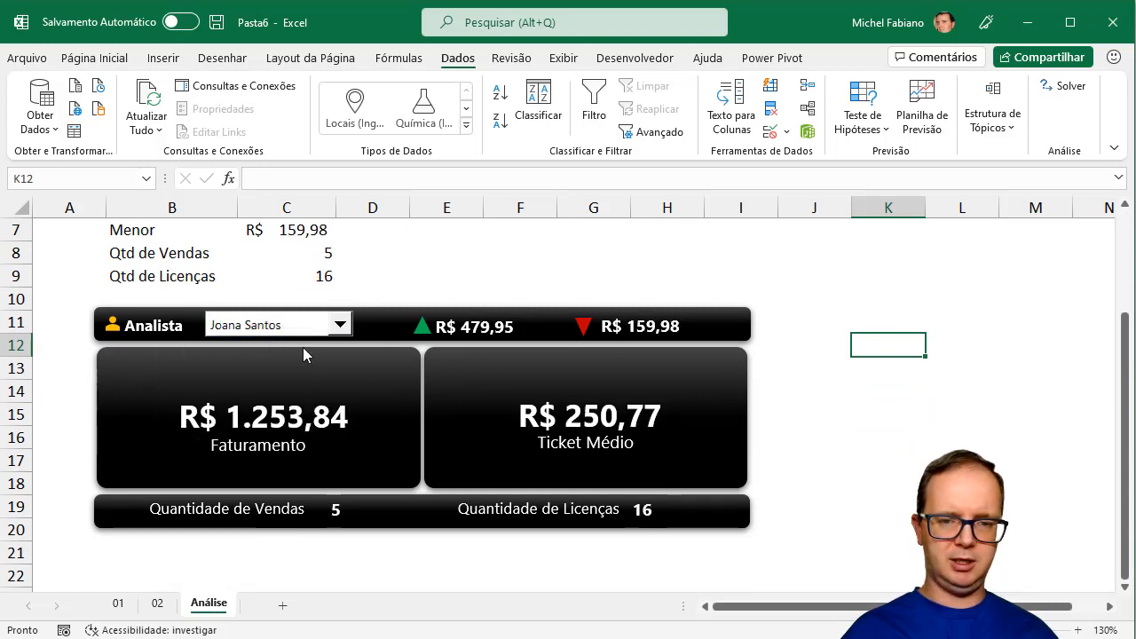
# Step: Copy the labels in B2:B9 of Análise to a new sheet starting at B1, and fit column B's width
pyautogui.moveTo(1128, 391); pyautogui.dragTo(1111, 312)
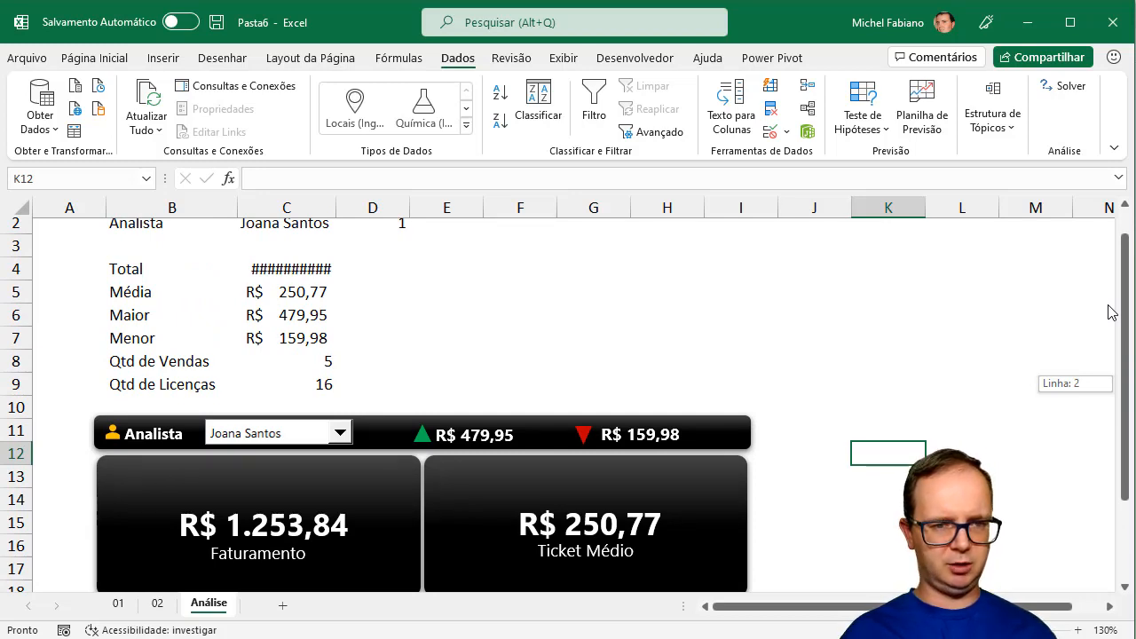
pyautogui.moveTo(1112, 312); pyautogui.dragTo(1110, 311)
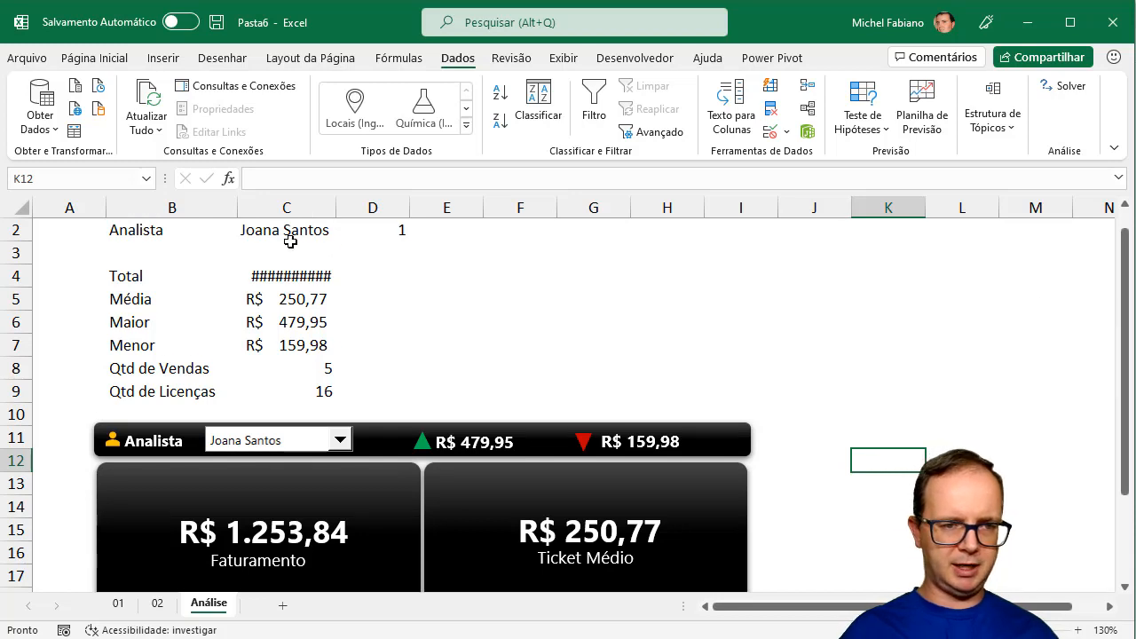
pyautogui.moveTo(172, 229); pyautogui.dragTo(165, 385)
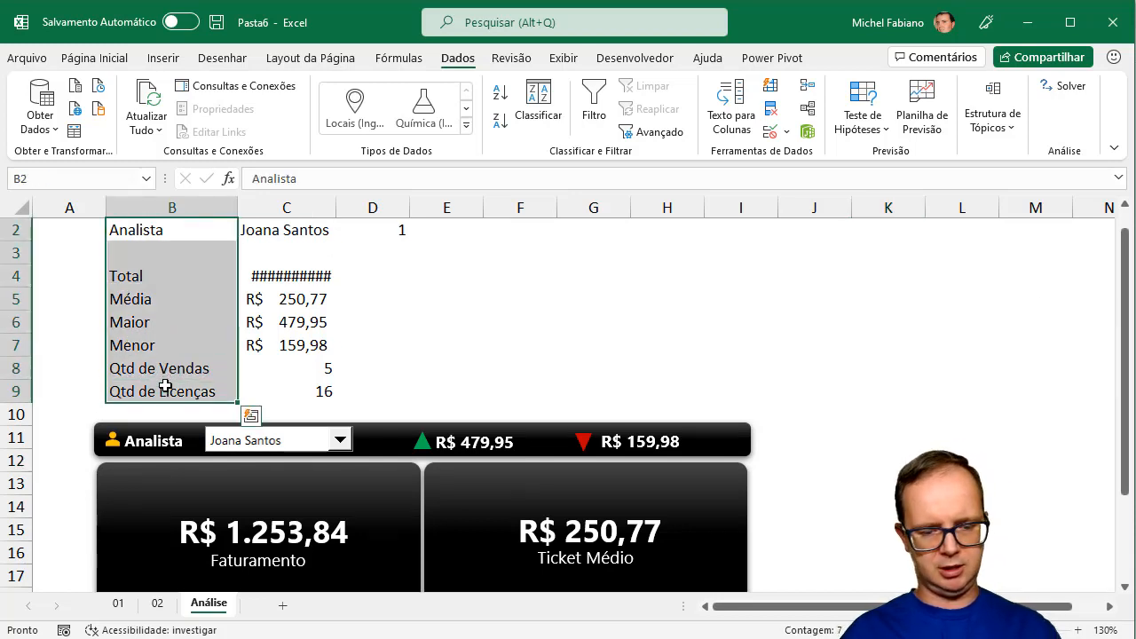
pyautogui.hotkey('ctrl', 'c')
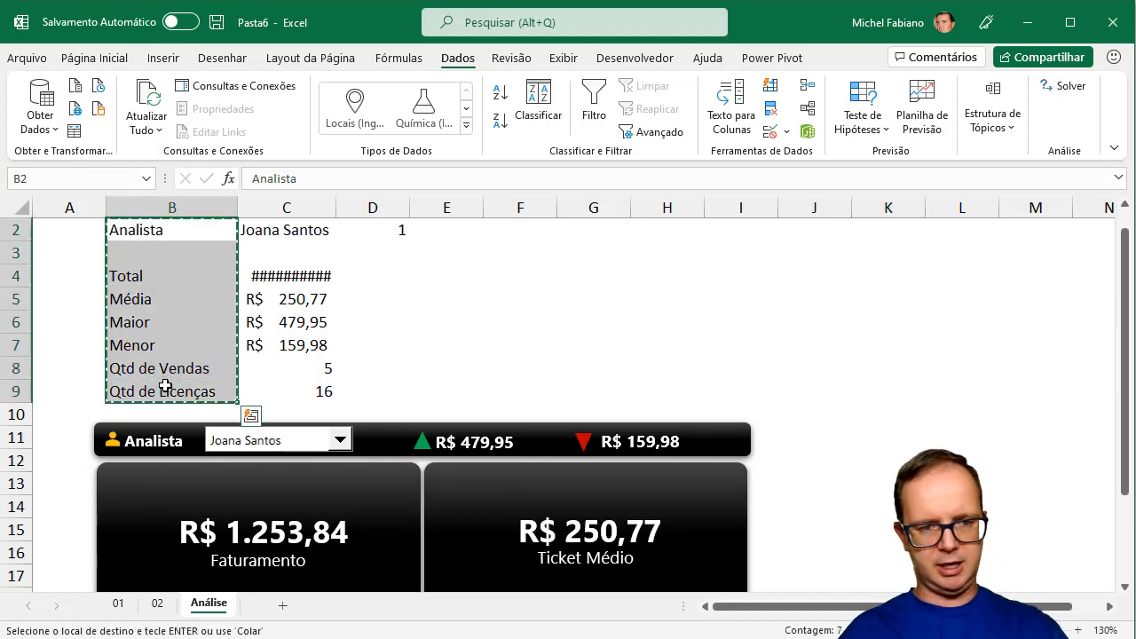
pyautogui.click(282, 605)
pyautogui.click(116, 222)
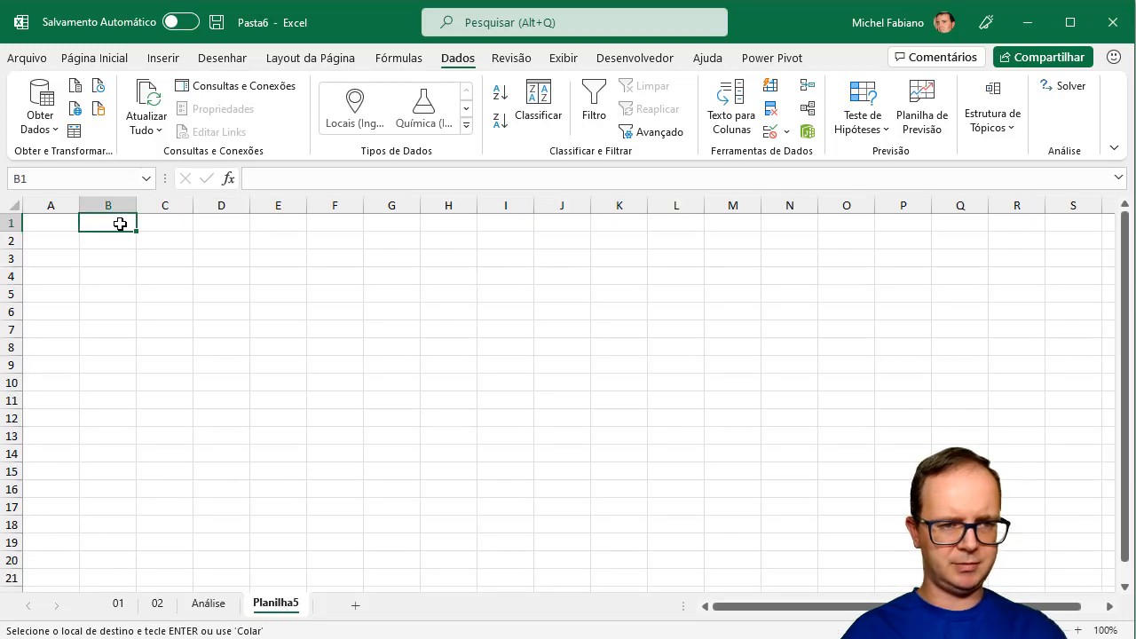
pyautogui.hotkey('ctrl', 'v')
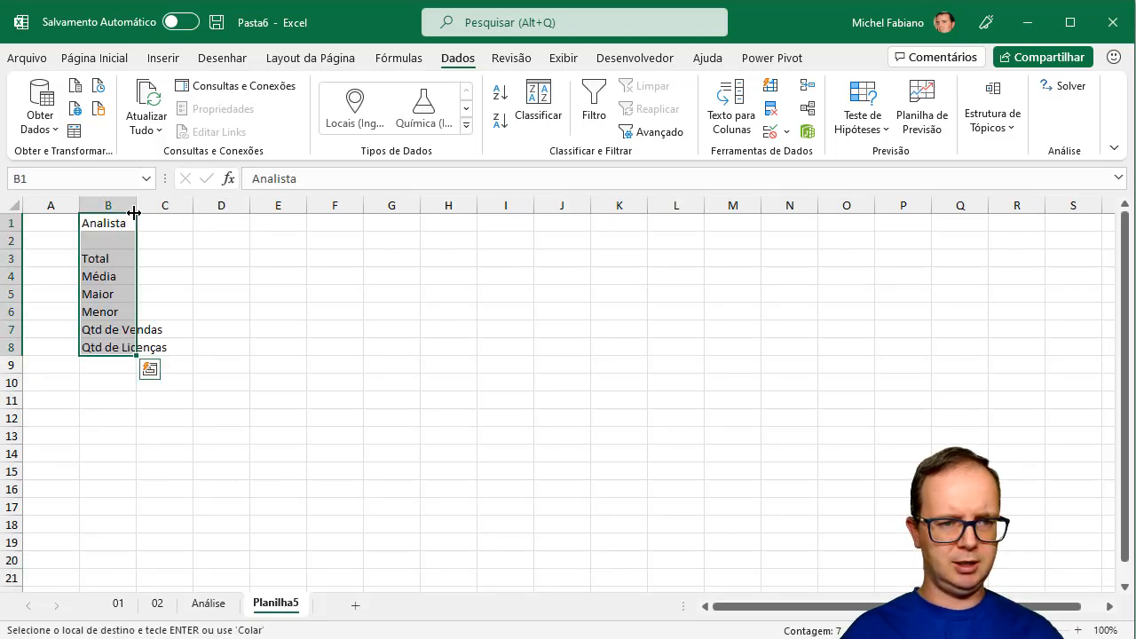
pyautogui.doubleClick(133, 210)
# Step: Enter the analyst's full name in C1 of the new sheet, matching the one selected on Análise
pyautogui.click(201, 218)
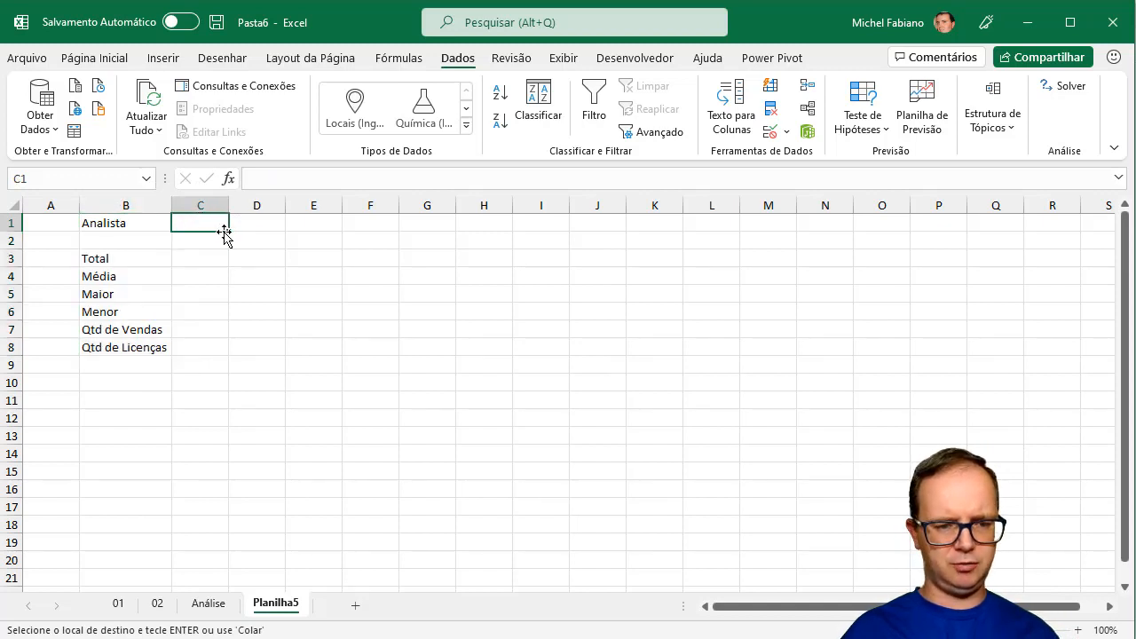
pyautogui.click(211, 605)
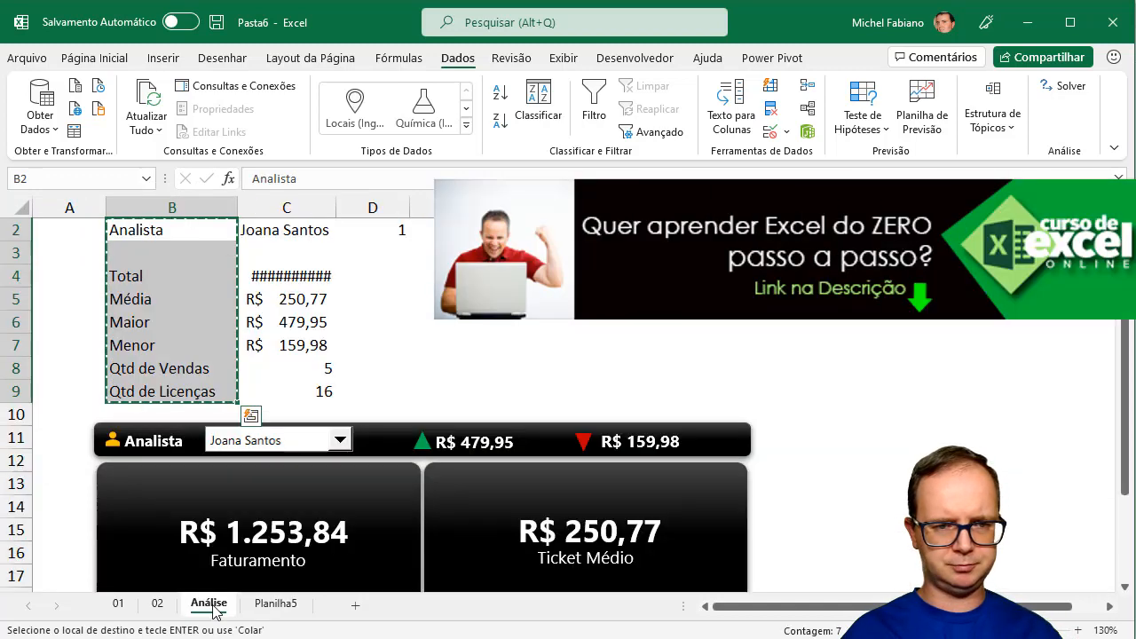
pyautogui.click(264, 607)
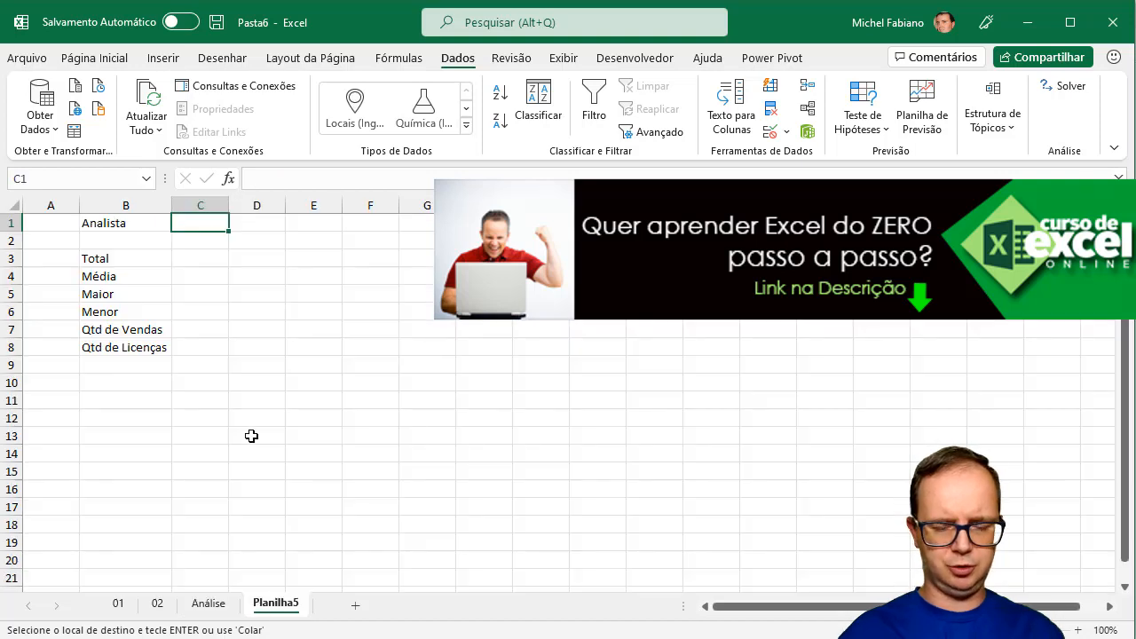
pyautogui.write('Joana Sant')
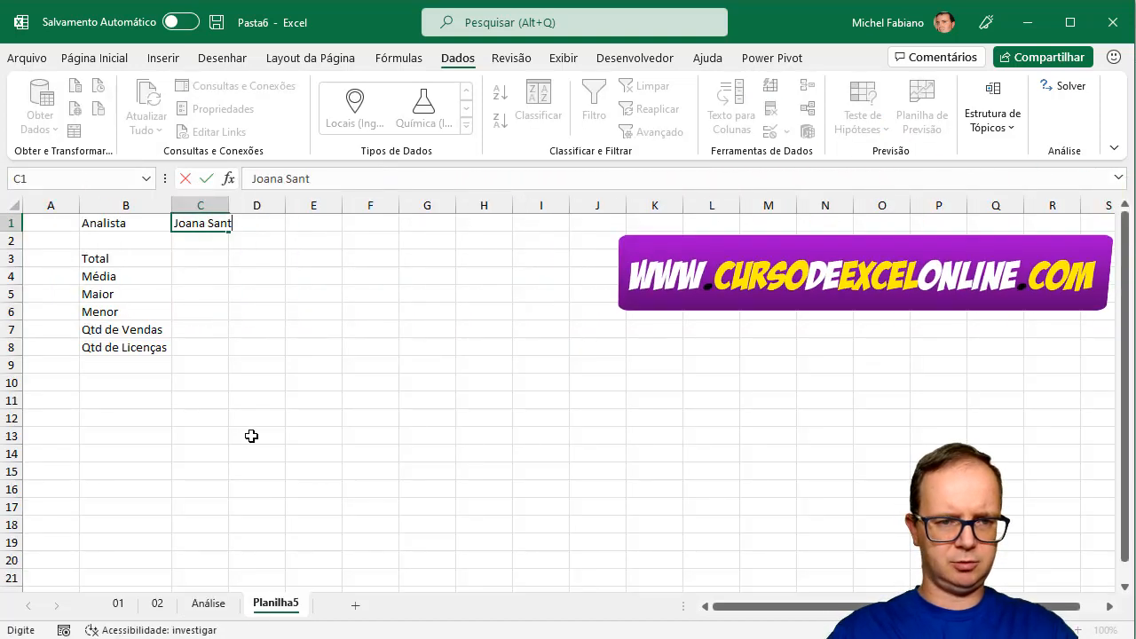
pyautogui.write('os')
pyautogui.press('Return')
# Step: Widen column C to fit the analyst's name and narrow the empty column A
pyautogui.moveTo(229, 203); pyautogui.dragTo(289, 205)
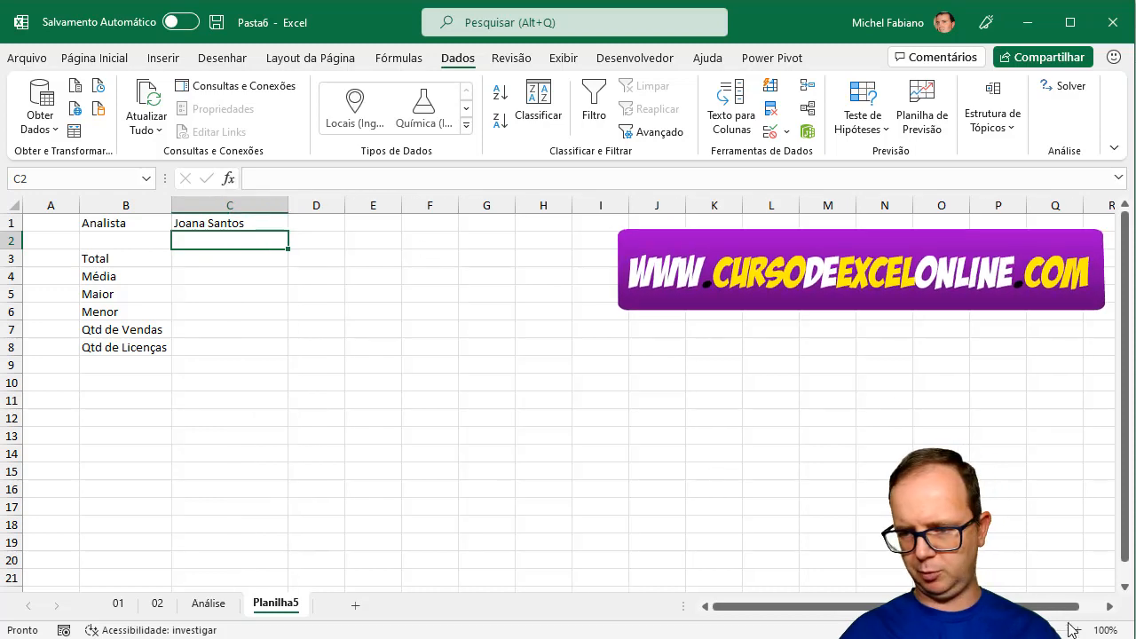
pyautogui.click(1077, 631)
pyautogui.click(1077, 630)
pyautogui.click(1077, 630)
pyautogui.click(1077, 630)
pyautogui.click(1077, 630)
pyautogui.click(1077, 630)
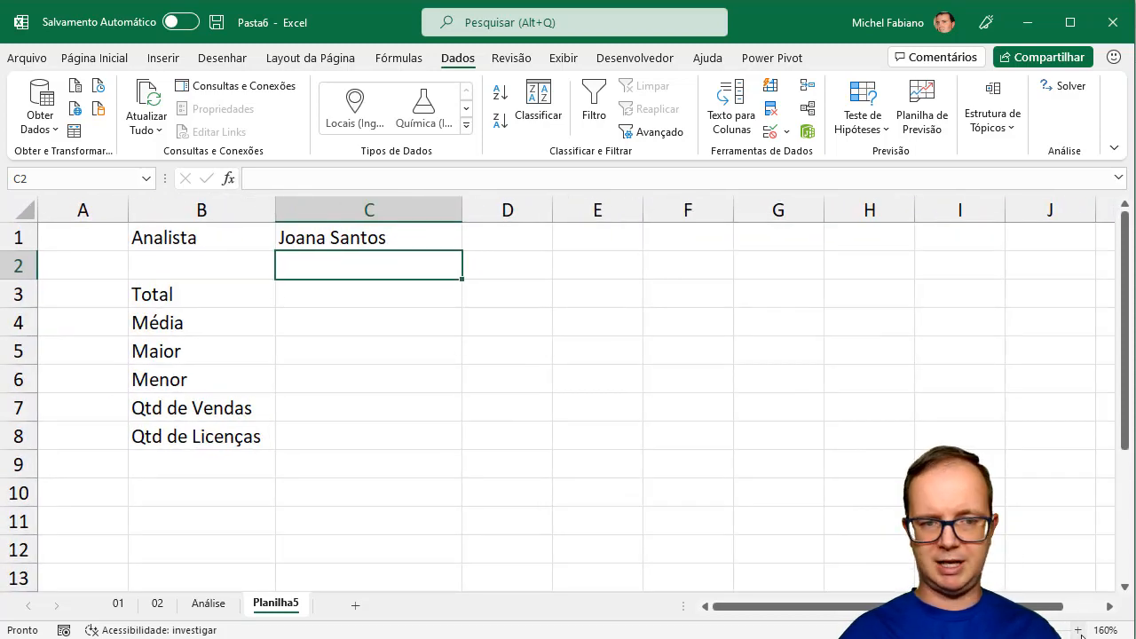
pyautogui.moveTo(127, 211); pyautogui.dragTo(75, 210)
# Step: Begin a SOMA formula in C3 with a nested FILTRO that takes Tabela1[Total] from sheet 01 as its array
pyautogui.click(307, 293)
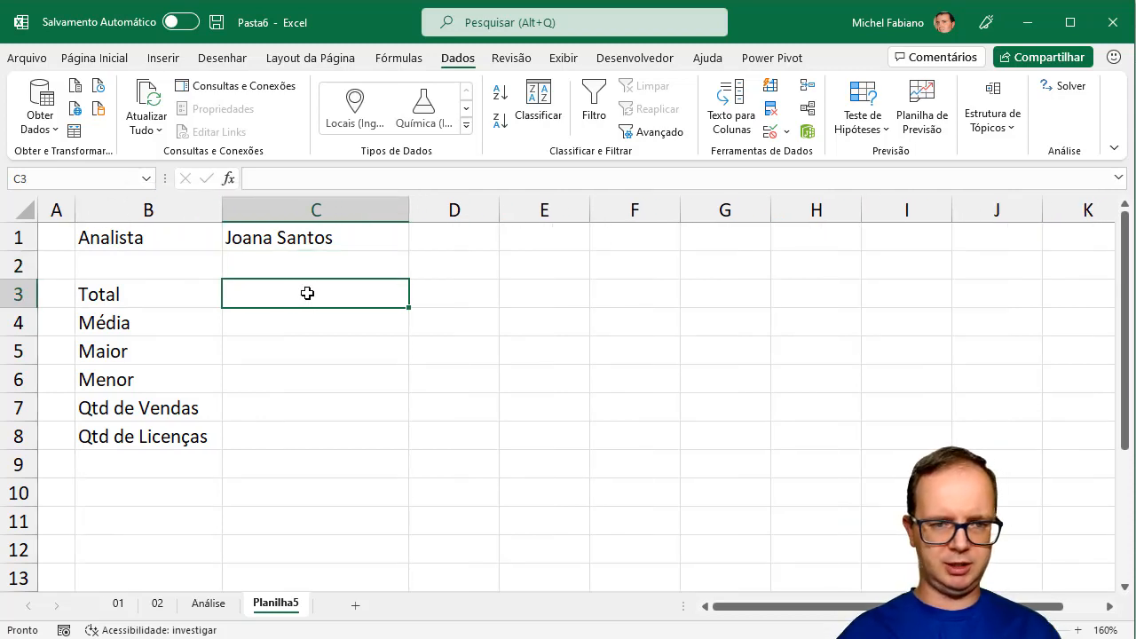
pyautogui.write('=')
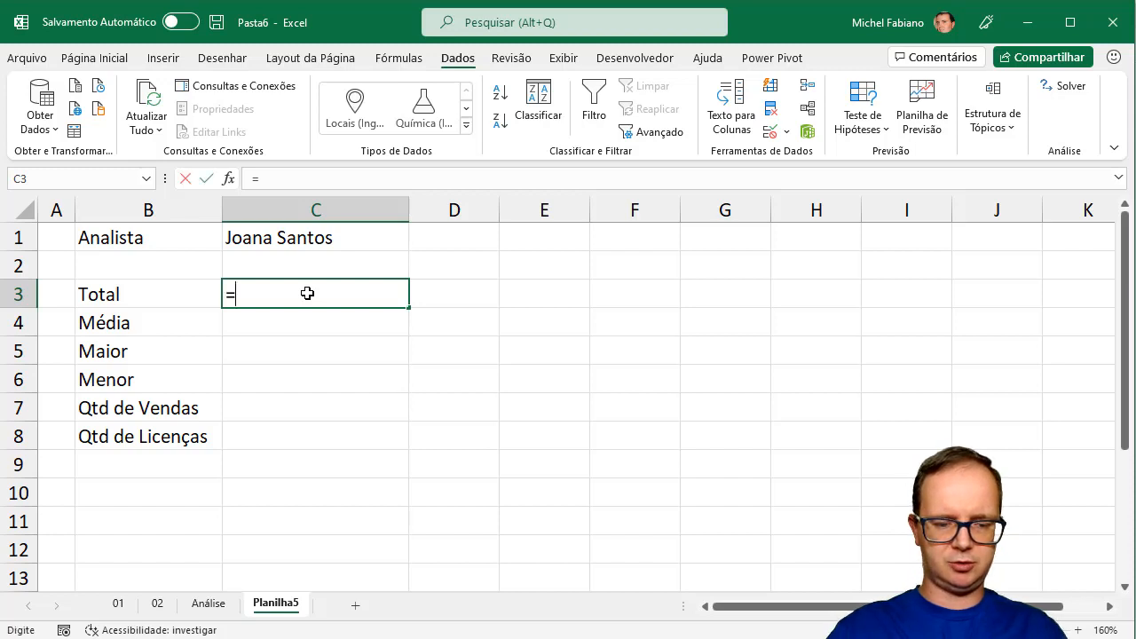
pyautogui.write('soma(fil')
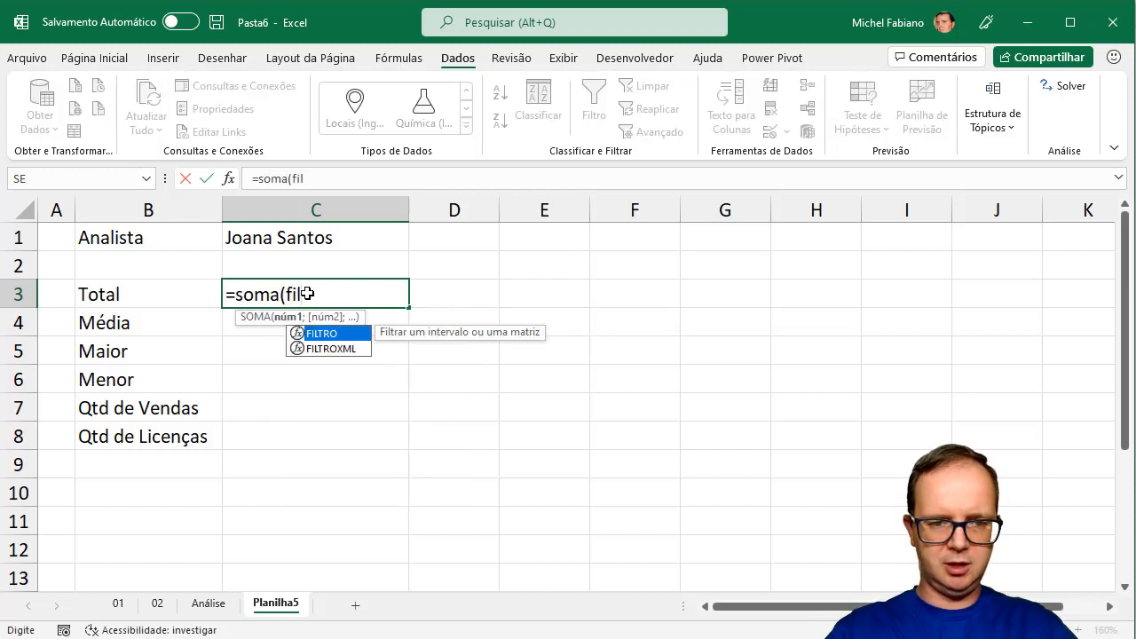
pyautogui.write('tro(')
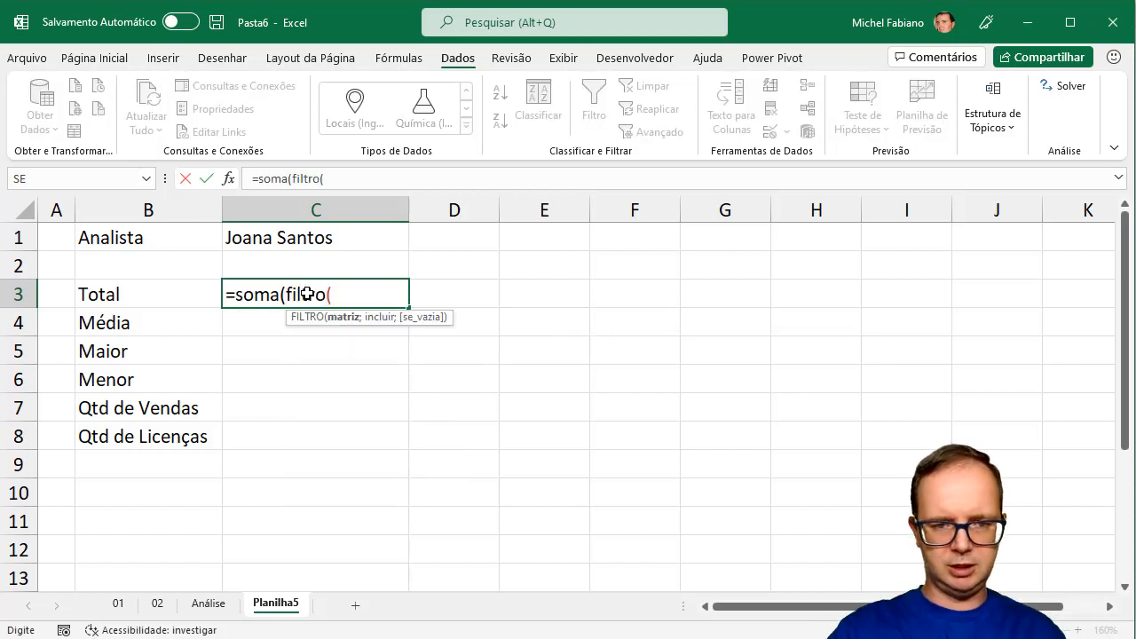
pyautogui.click(157, 604)
pyautogui.click(127, 604)
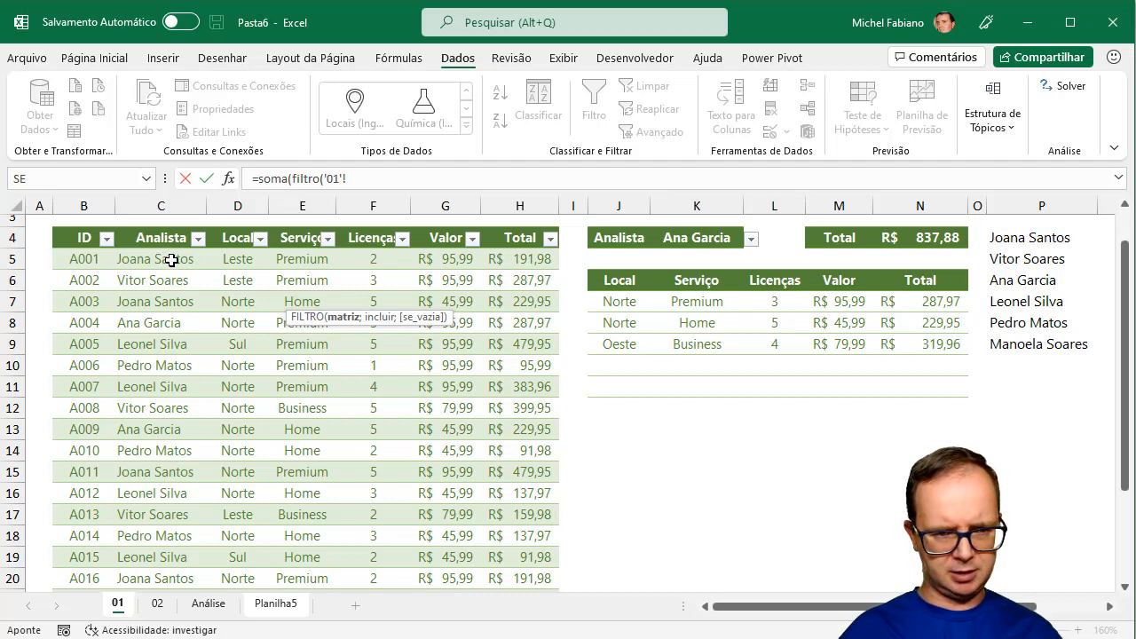
pyautogui.moveTo(171, 260); pyautogui.dragTo(168, 558)
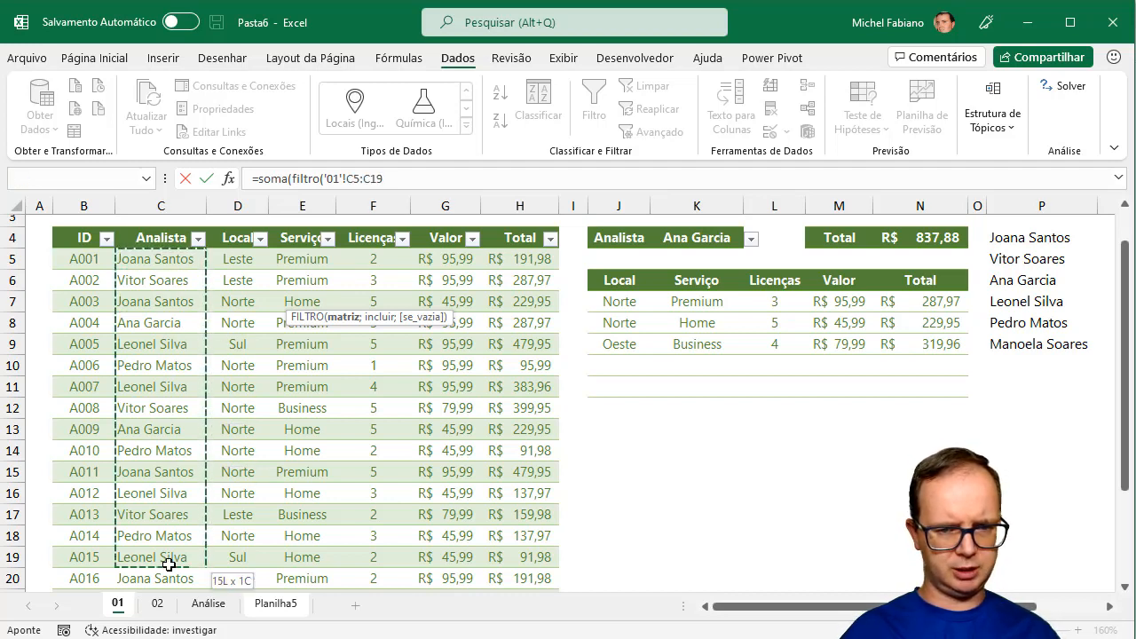
pyautogui.moveTo(538, 261); pyautogui.dragTo(525, 569)
pyautogui.write(';')
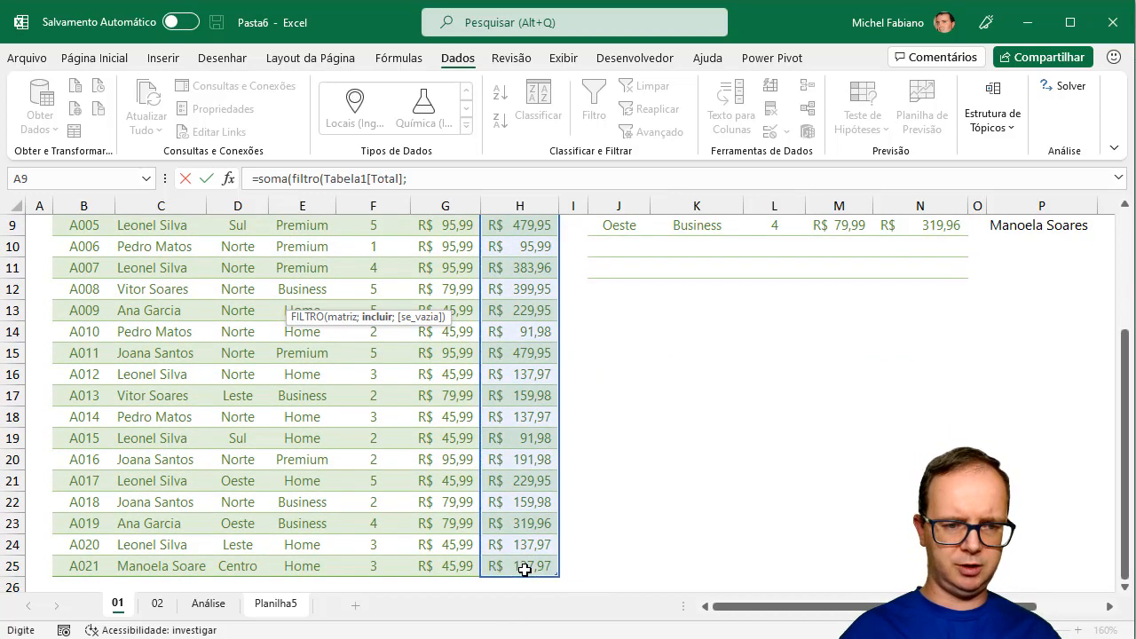
# Step: Complete the C3 formula with the FILTRO condition Tabela1[Analista]=Planilha5!C1
pyautogui.moveTo(168, 563); pyautogui.dragTo(169, 241)
pyautogui.write('=')
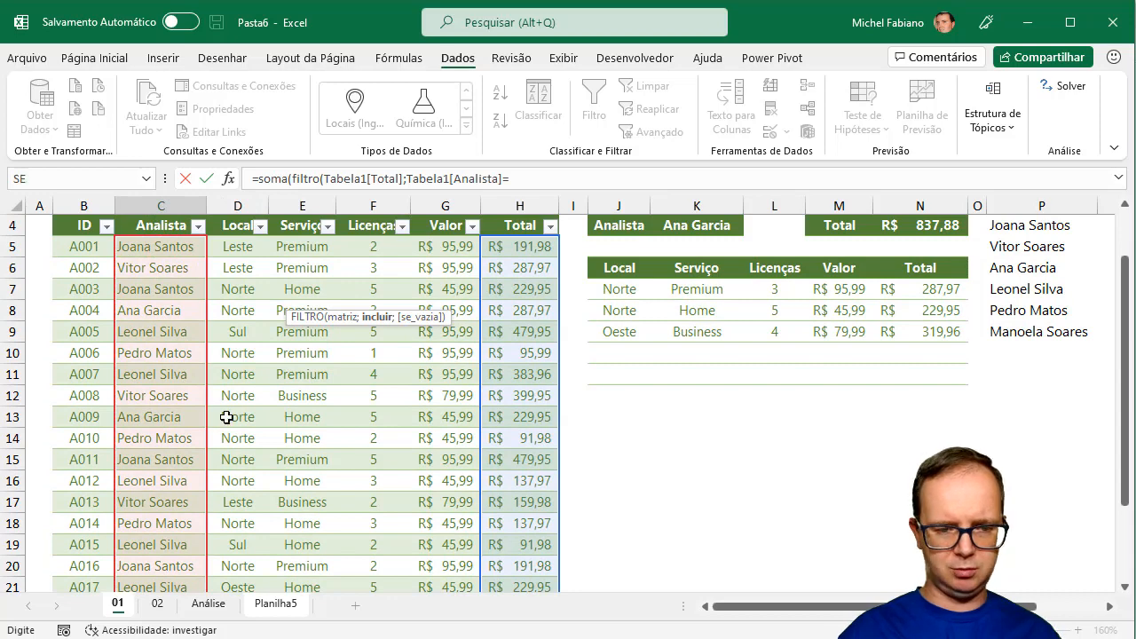
pyautogui.click(278, 604)
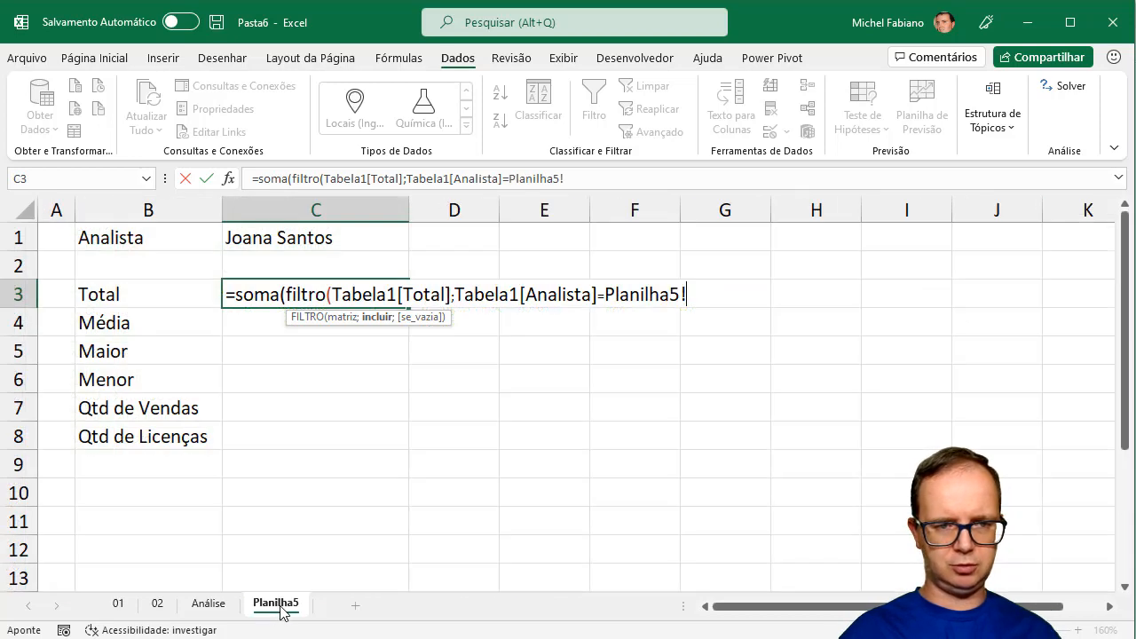
pyautogui.click(265, 238)
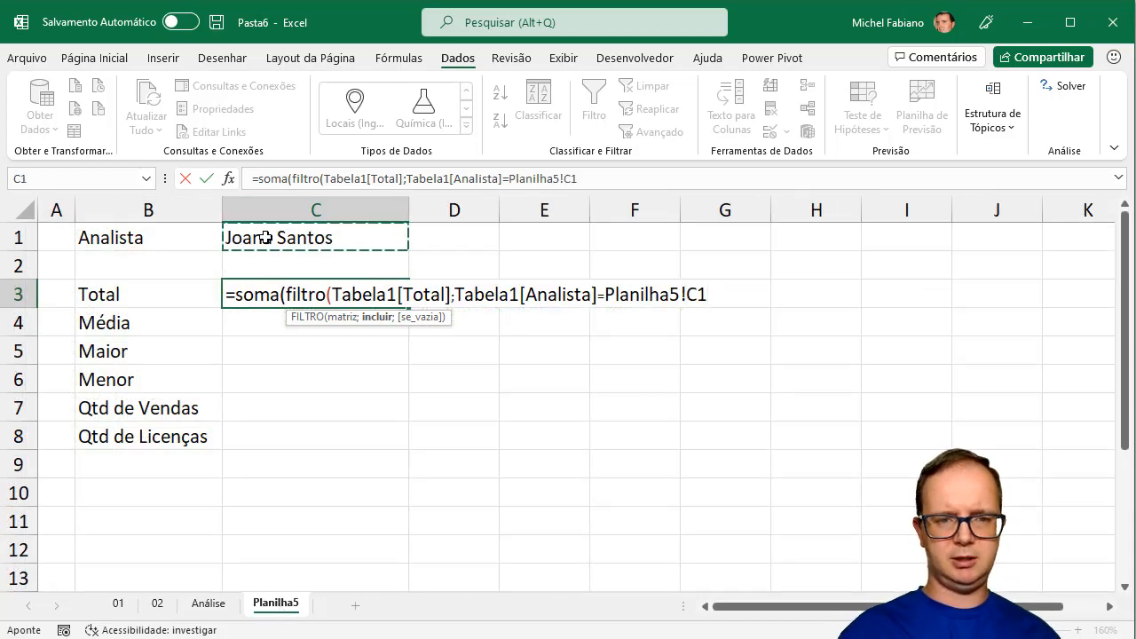
pyautogui.write(')')
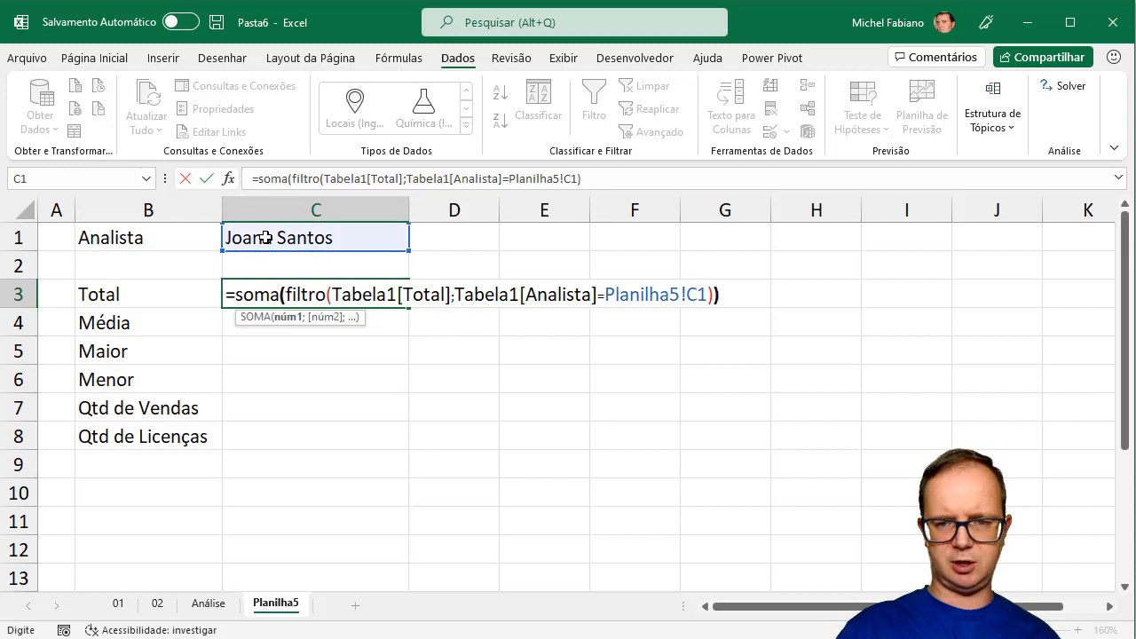
pyautogui.write(')')
pyautogui.press('Return')
pyautogui.press('Up')
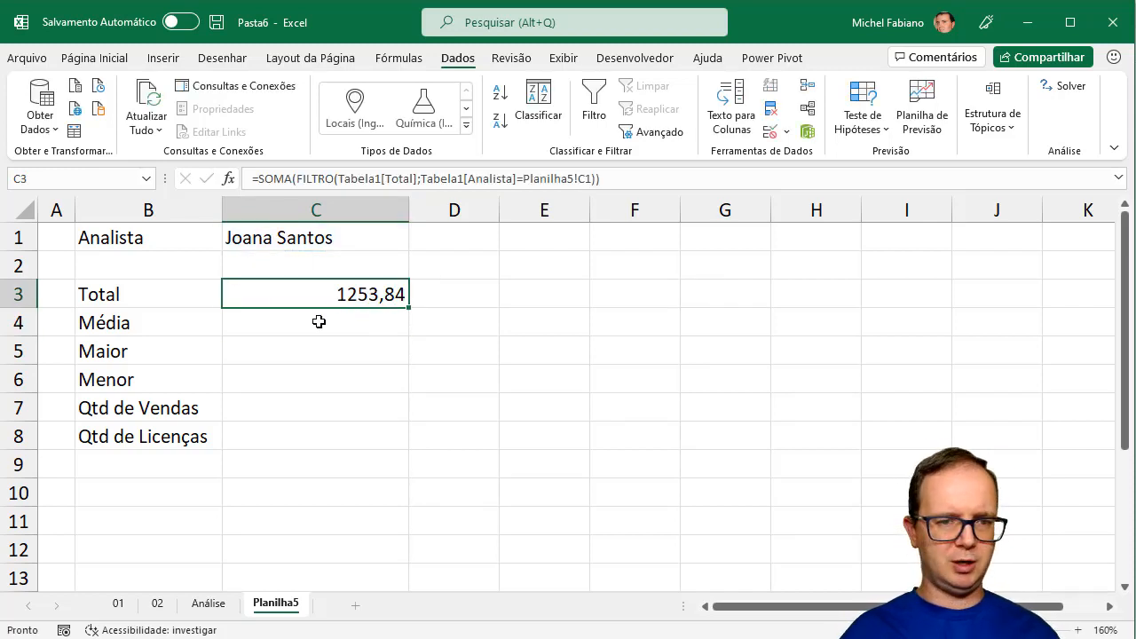
# Step: Copy the text of the C3 formula to C4 with its references unchanged and compare the two cells
pyautogui.moveTo(602, 178); pyautogui.dragTo(191, 152)
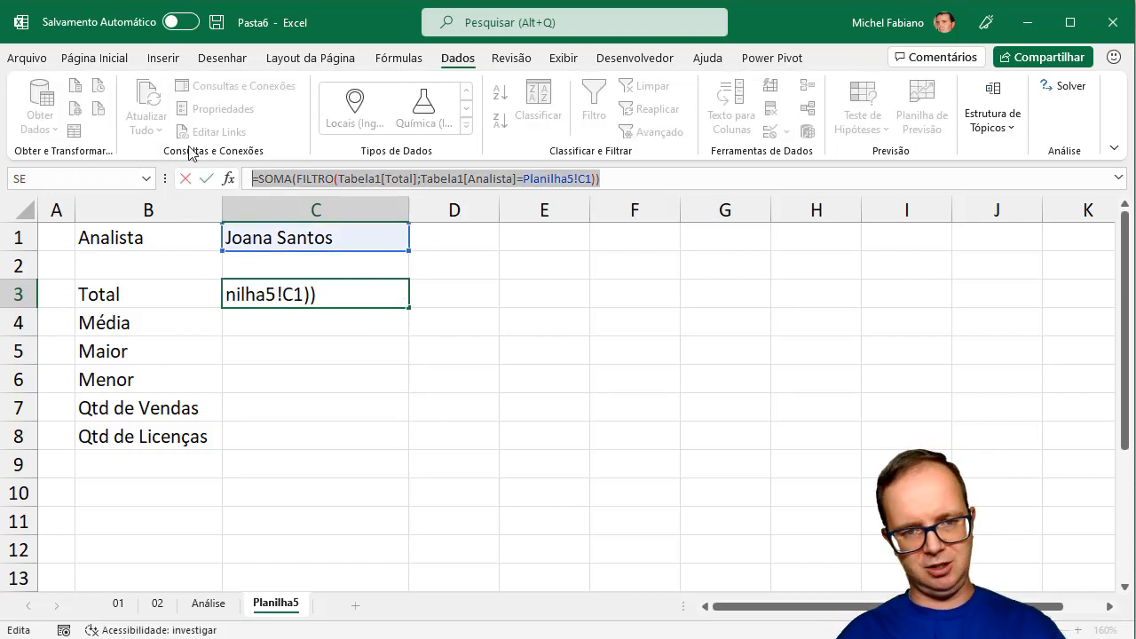
pyautogui.moveTo(637, 180); pyautogui.dragTo(184, 185)
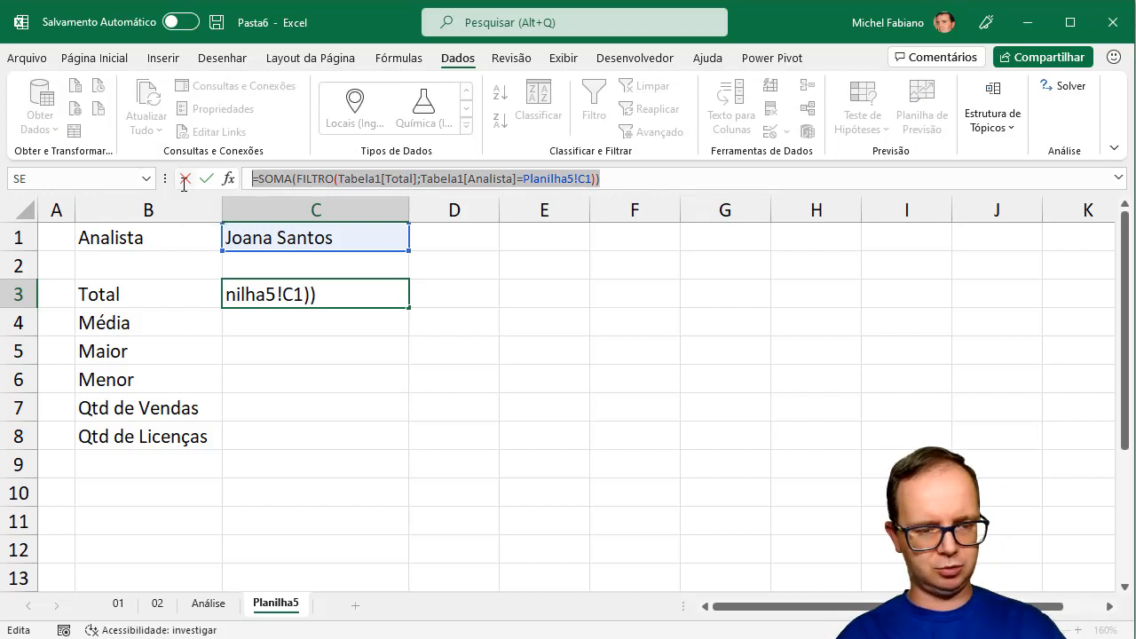
pyautogui.click(184, 184)
pyautogui.click(312, 322)
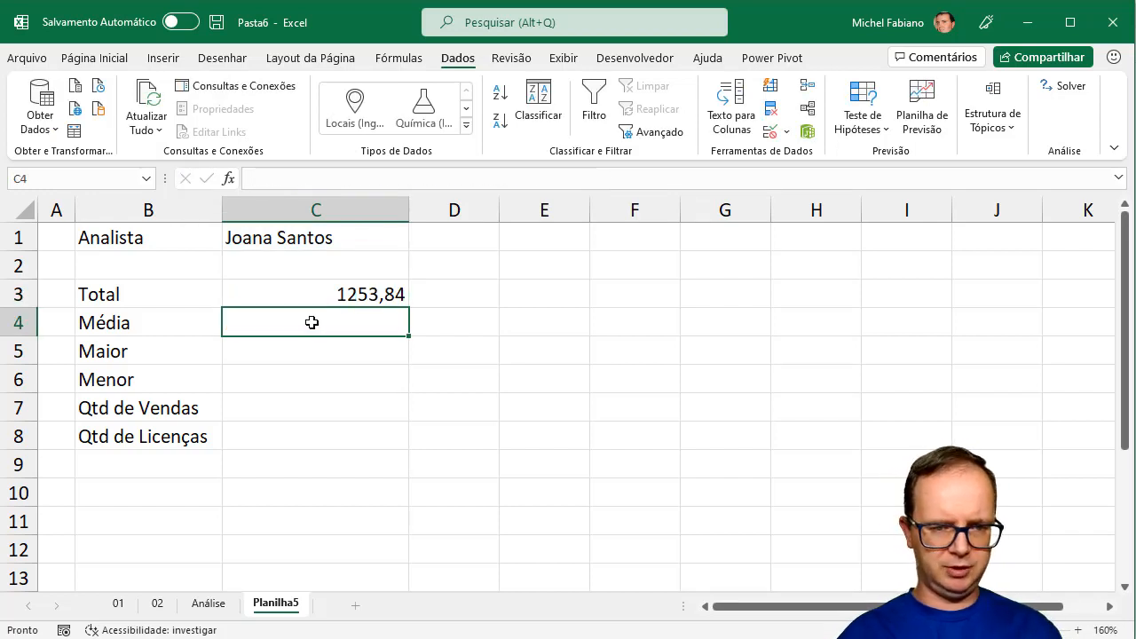
pyautogui.hotkey('ctrl', 'v')
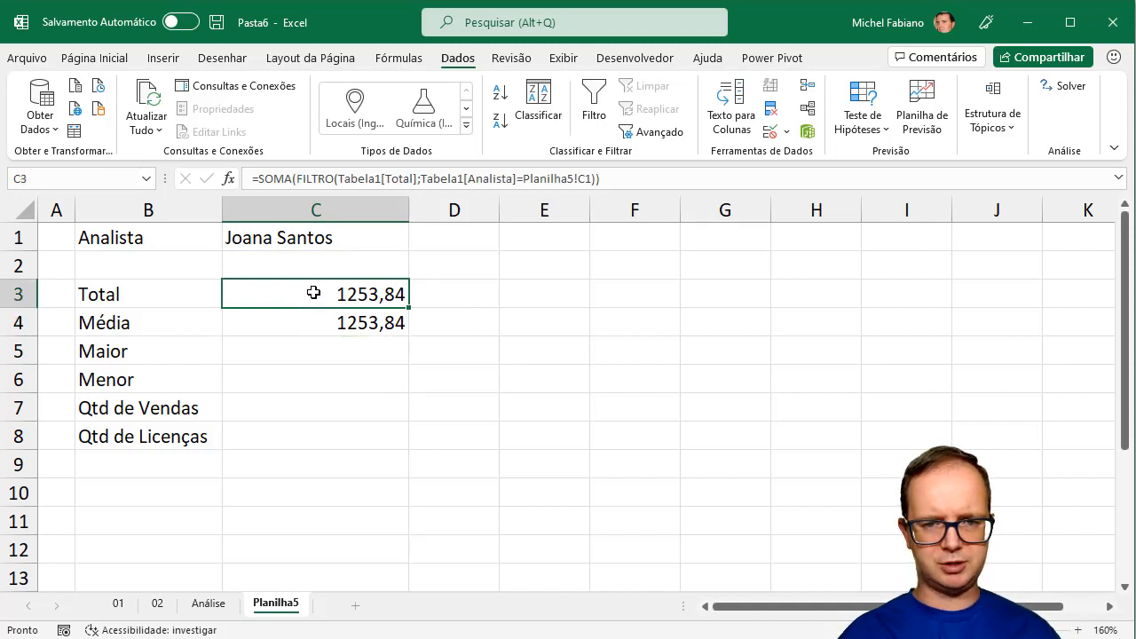
pyautogui.click(313, 300)
pyautogui.click(312, 328)
pyautogui.click(314, 300)
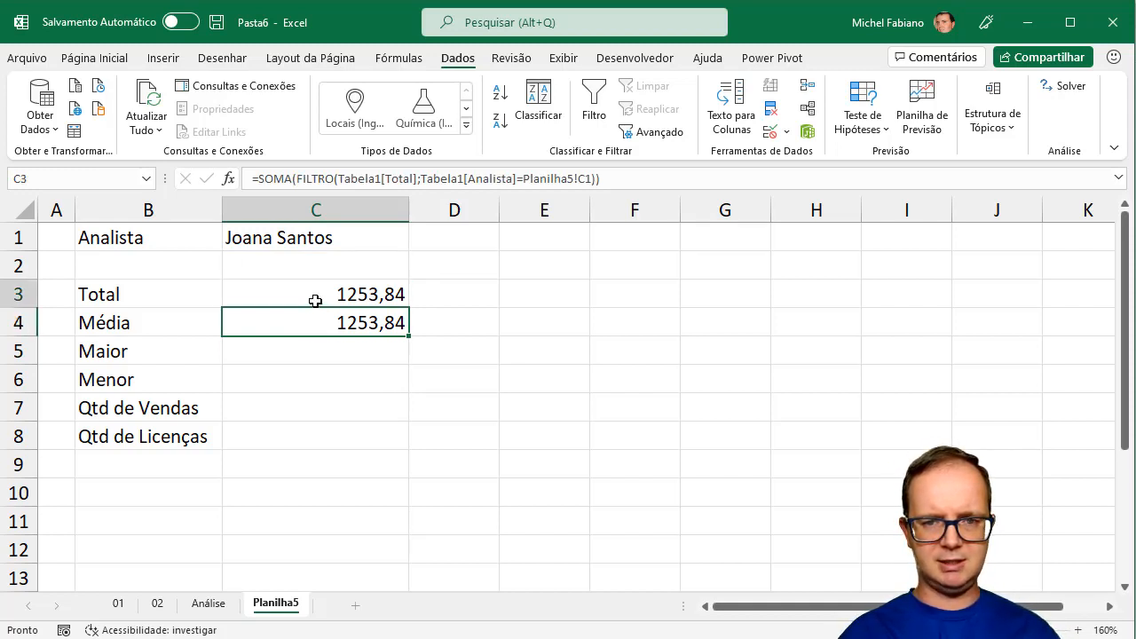
pyautogui.click(316, 325)
# Step: Replace SOMA with MÉDIA in the C4 formula
pyautogui.doubleClick(317, 323)
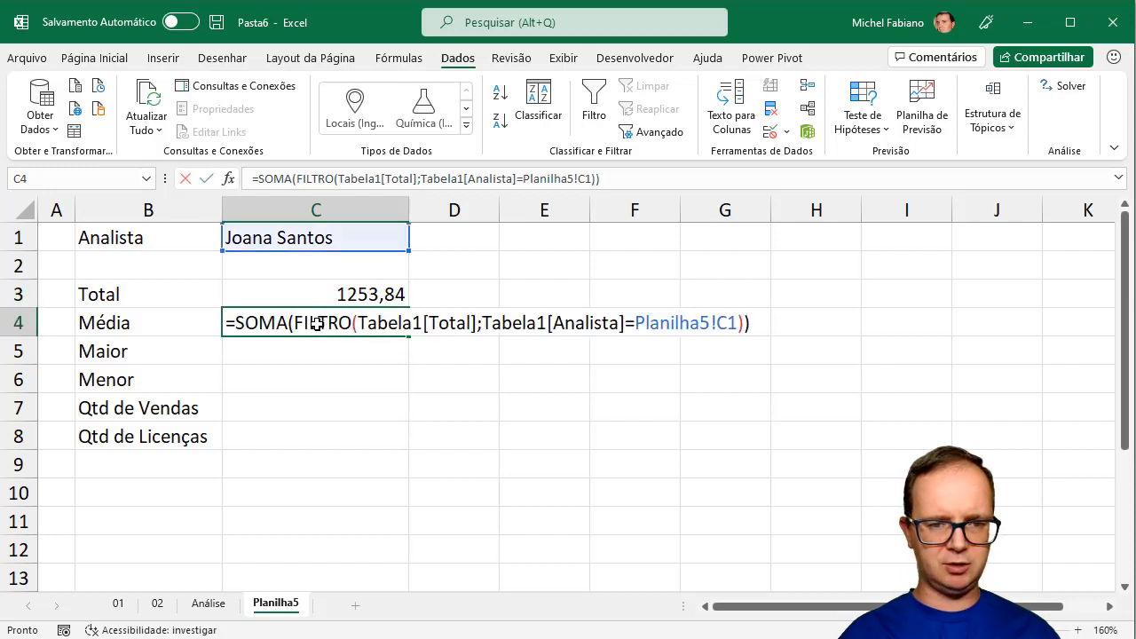
pyautogui.moveTo(283, 323); pyautogui.dragTo(236, 323)
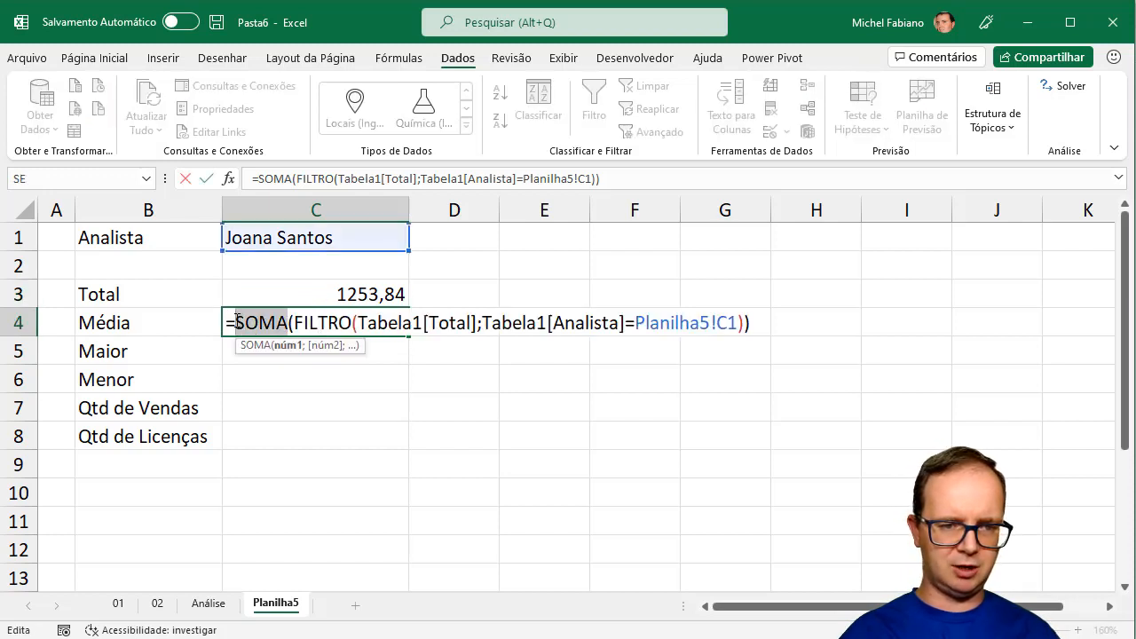
pyautogui.write('Médi')
pyautogui.write('a')
pyautogui.press('Return')
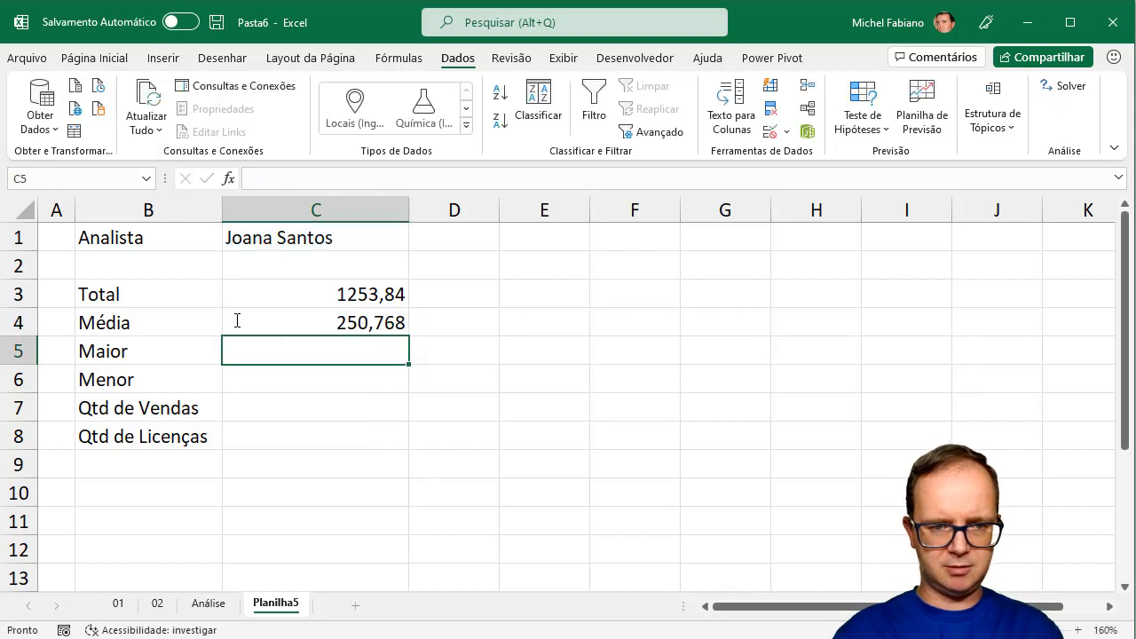
# Step: Put the copied FILTRO formula in C5, with MÁXIMO in place of SOMA
pyautogui.doubleClick(273, 346)
pyautogui.hotkey('ctrl', 'v')
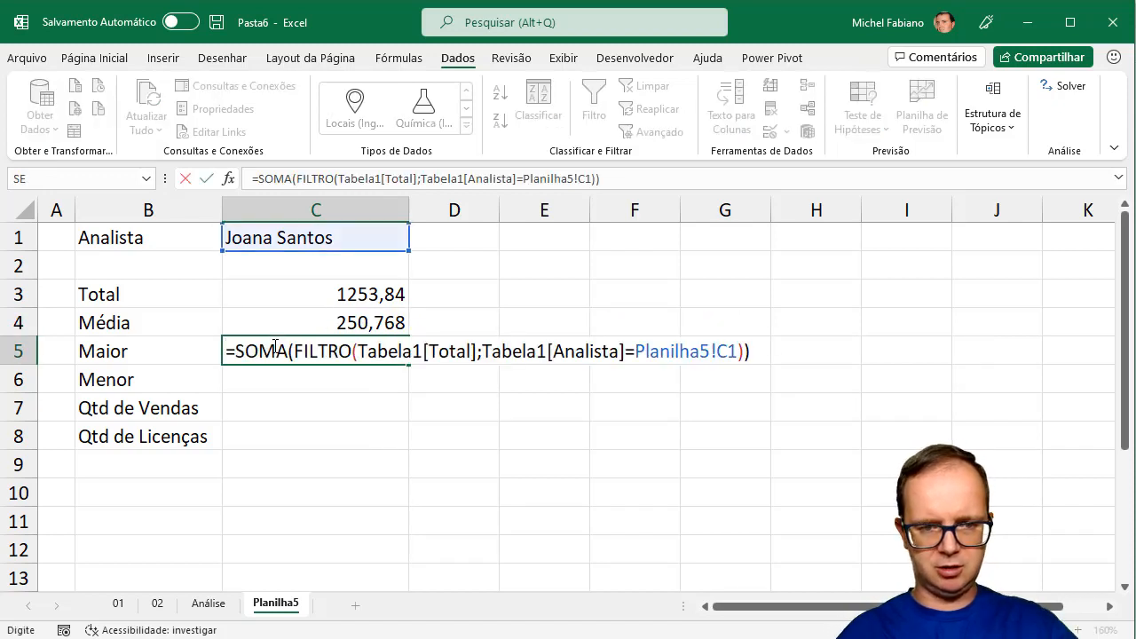
pyautogui.moveTo(289, 349); pyautogui.dragTo(235, 349)
pyautogui.write('Máx')
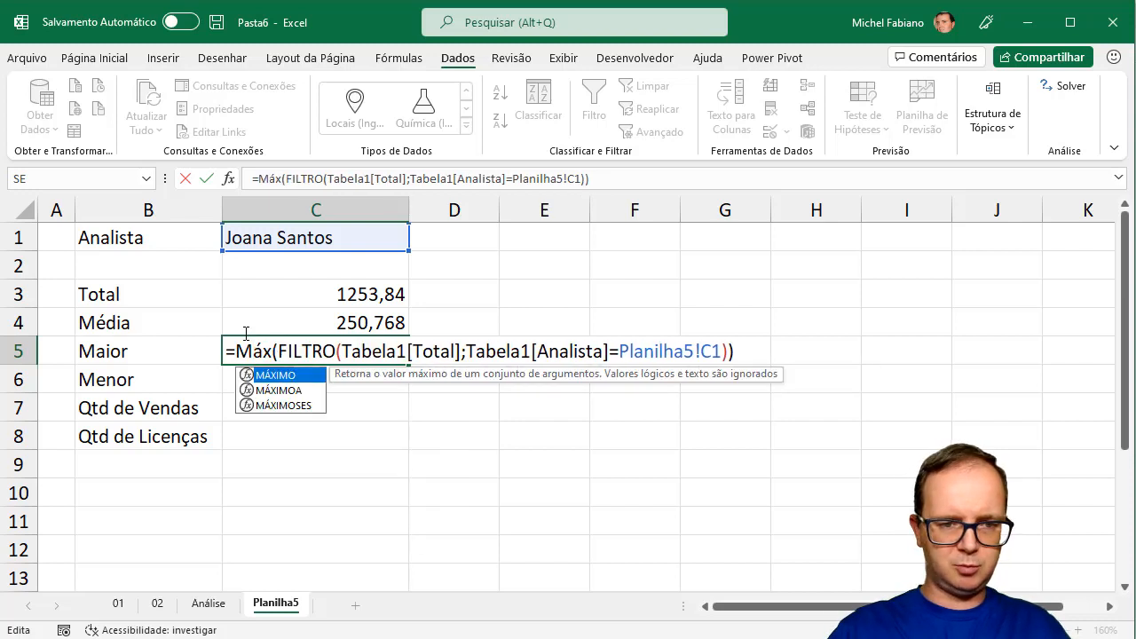
pyautogui.write('imo')
pyautogui.press('BackSpace')
pyautogui.press('BackSpace')
pyautogui.press('BackSpace')
pyautogui.press('BackSpace')
pyautogui.press('BackSpace')
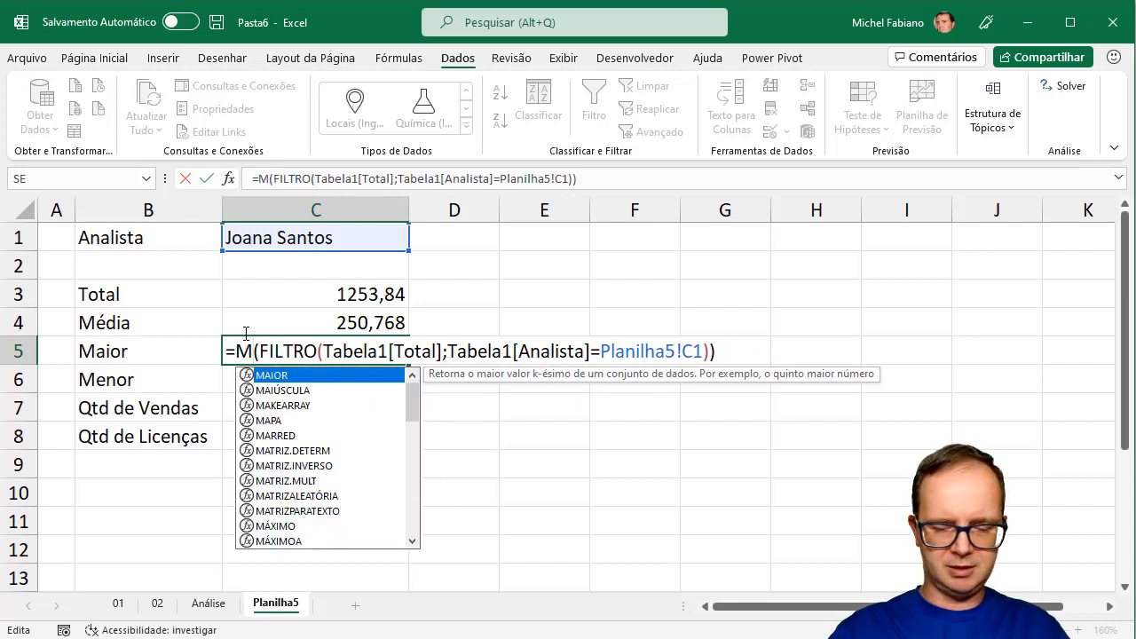
pyautogui.press('BackSpace')
pyautogui.write('áximo')
pyautogui.press('BackSpace')
pyautogui.press('BackSpace')
pyautogui.press('BackSpace')
pyautogui.press('BackSpace')
pyautogui.press('BackSpace')
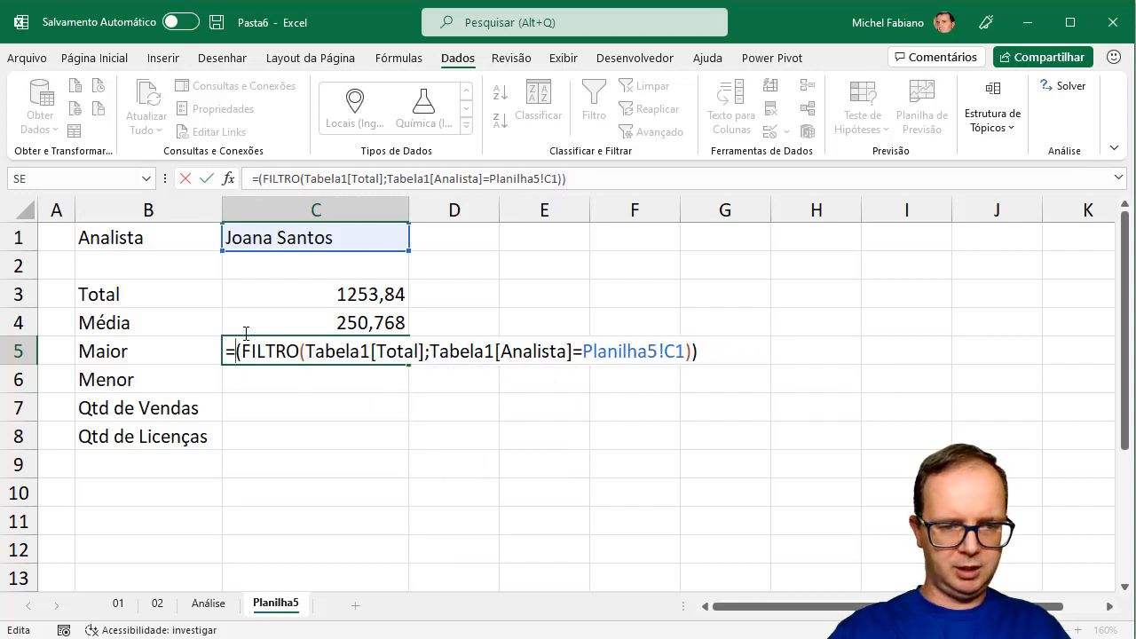
pyautogui.write('máximo')
pyautogui.press('Return')
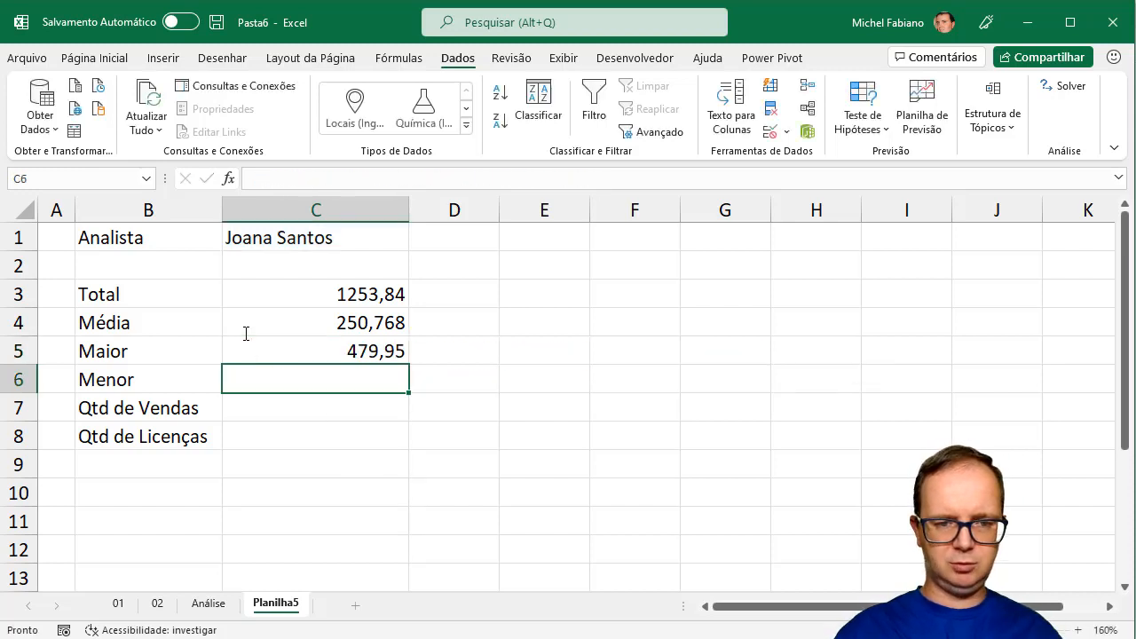
# Step: Put the copied FILTRO formula in C6 with MÍNIMO in place of SOMA, and check how it is written
pyautogui.hotkey('ctrl', 'v')
pyautogui.doubleClick(345, 380)
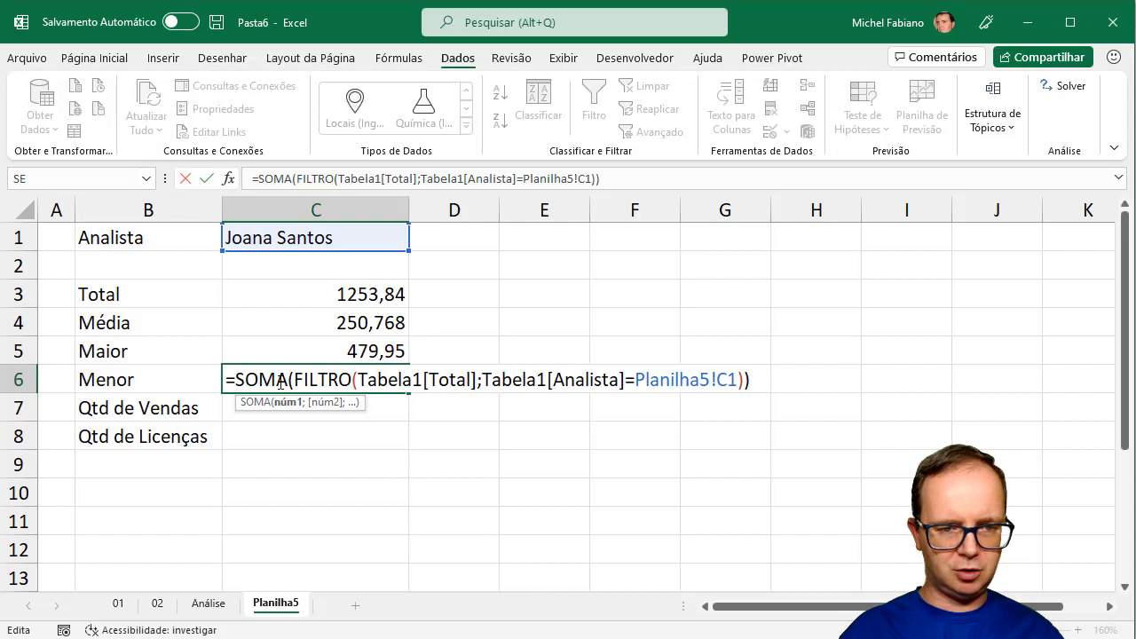
pyautogui.moveTo(293, 380); pyautogui.dragTo(240, 384)
pyautogui.write('minimo')
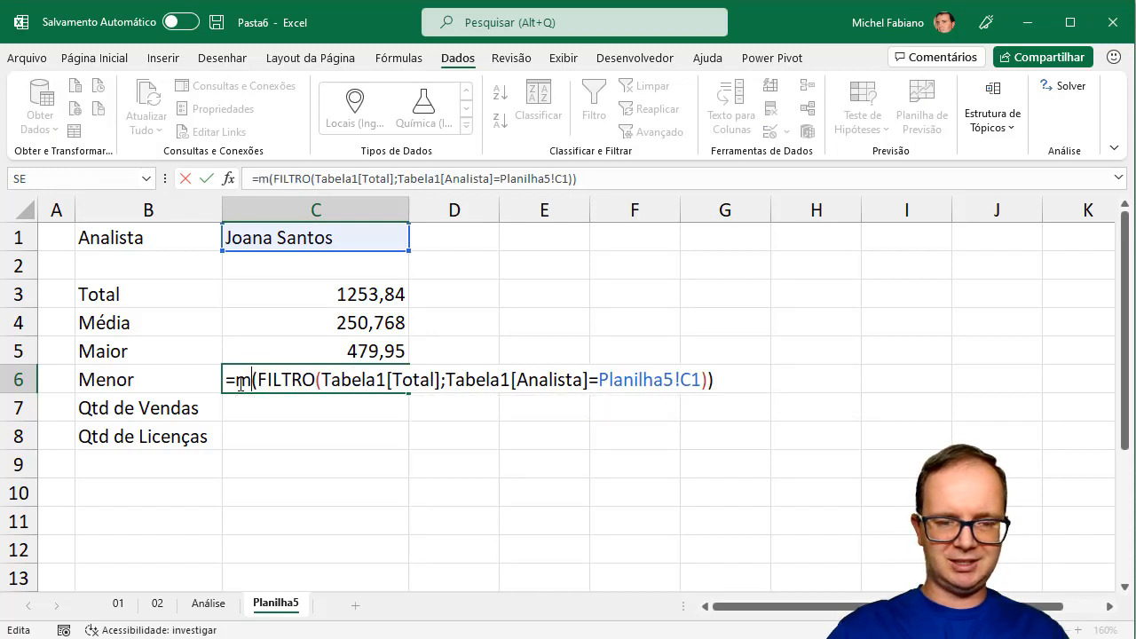
pyautogui.press('Return')
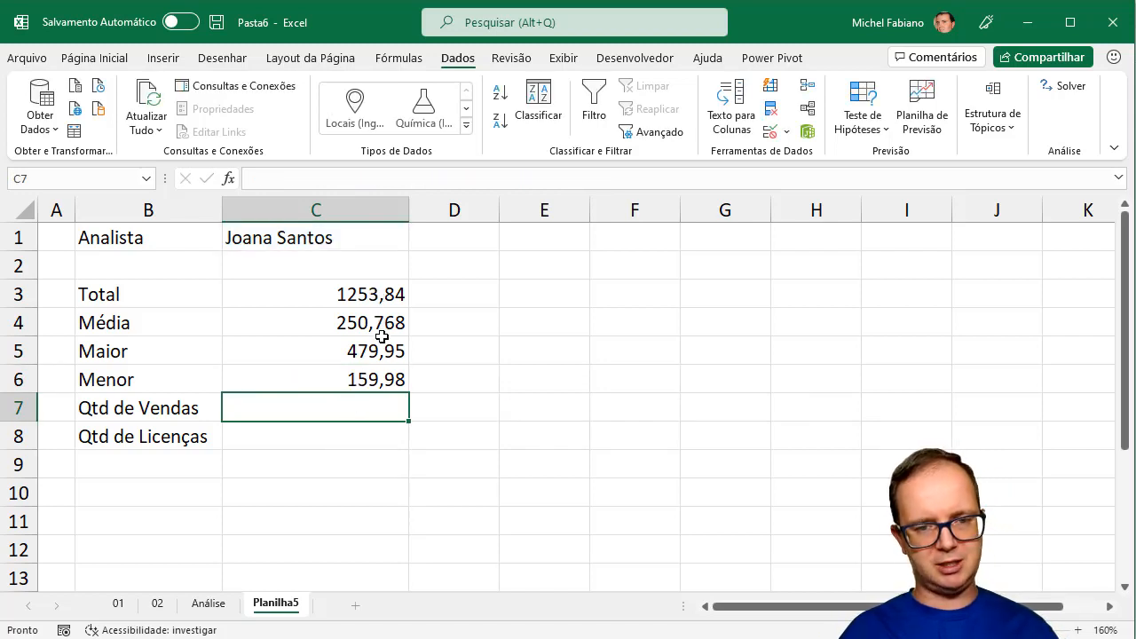
pyautogui.doubleClick(384, 376)
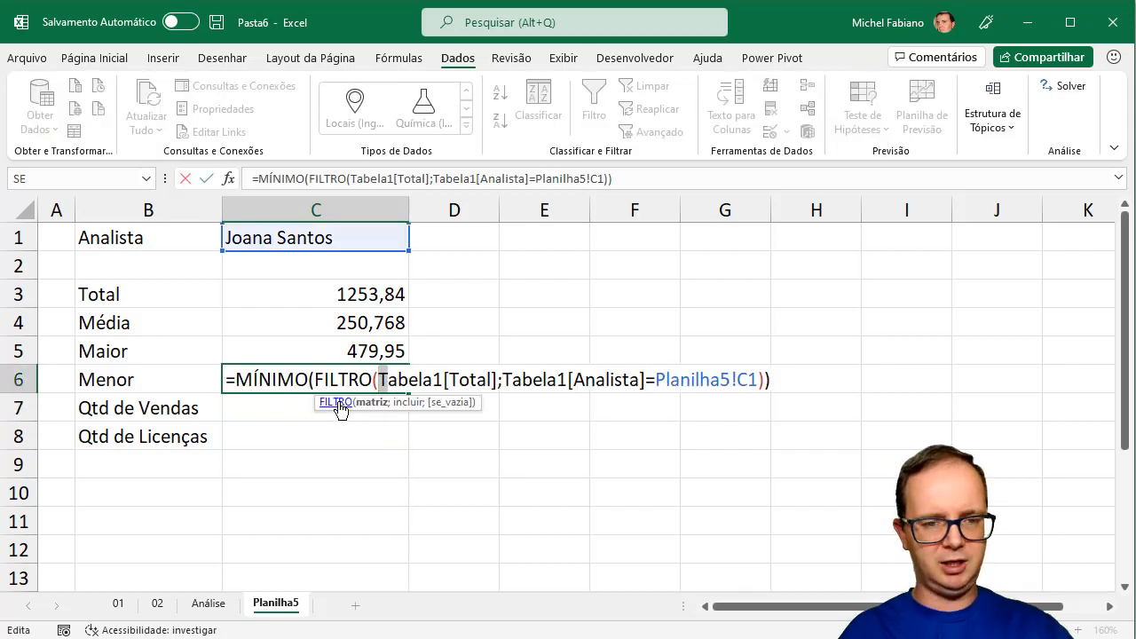
pyautogui.press('Escape')
# Step: Start a CONT.SE formula in C7 for Qtd de Vendas, after first trying CONT.VALORES
pyautogui.click(316, 406)
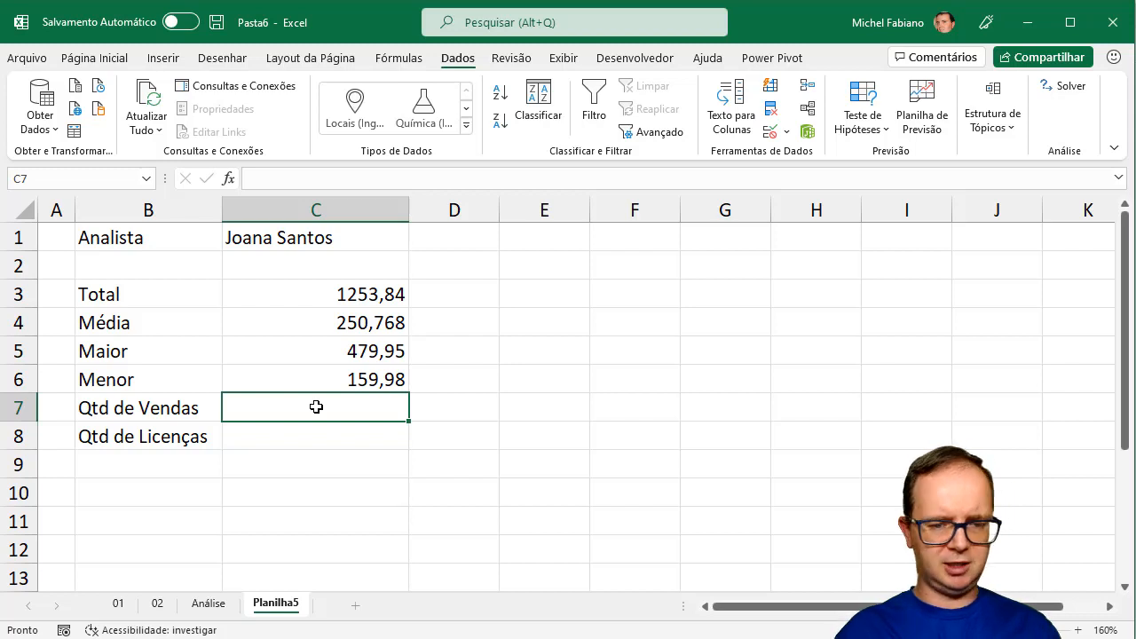
pyautogui.write('=cont')
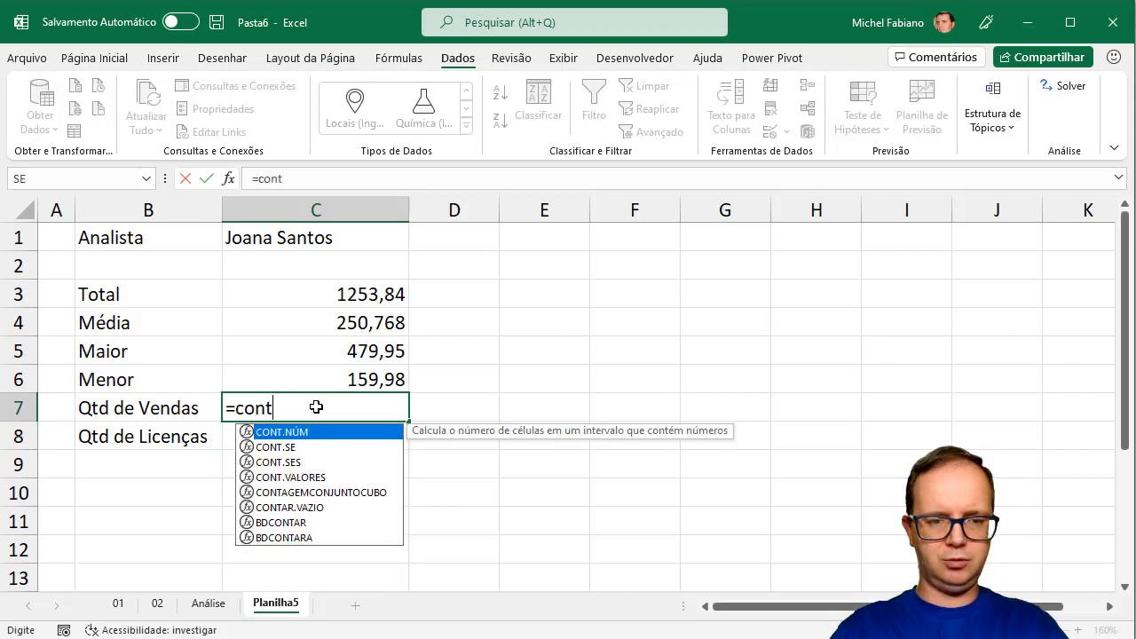
pyautogui.write('.valores(')
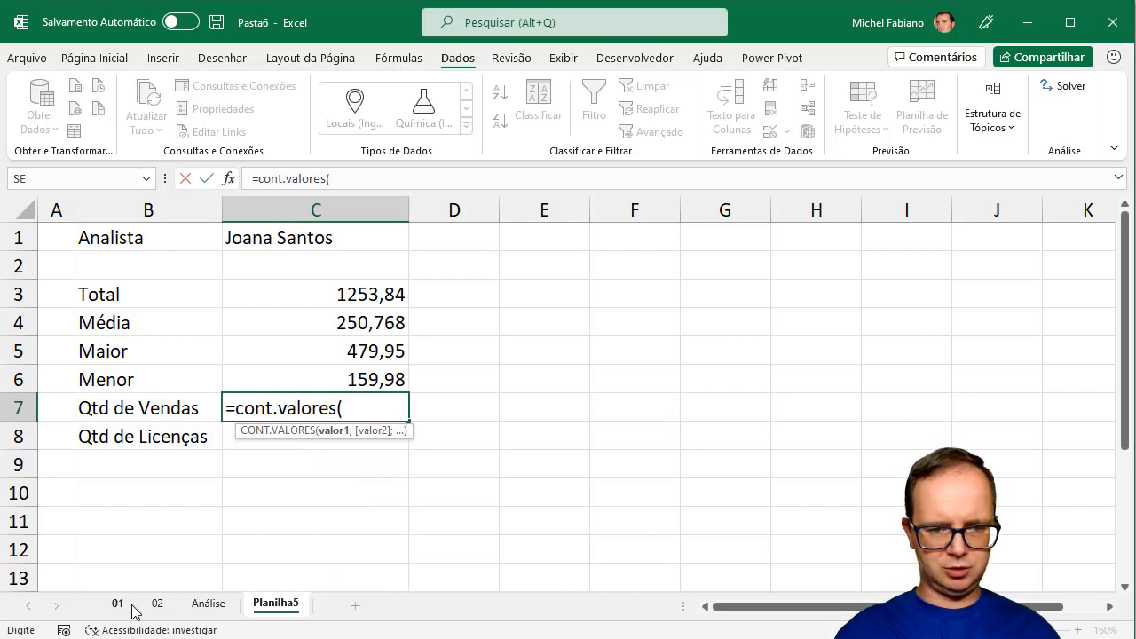
pyautogui.press('BackSpace')
pyautogui.press('BackSpace')
pyautogui.press('BackSpace')
pyautogui.press('BackSpace')
pyautogui.press('BackSpace')
pyautogui.press('BackSpace')
pyautogui.press('BackSpace')
pyautogui.press('BackSpace')
pyautogui.write('se')
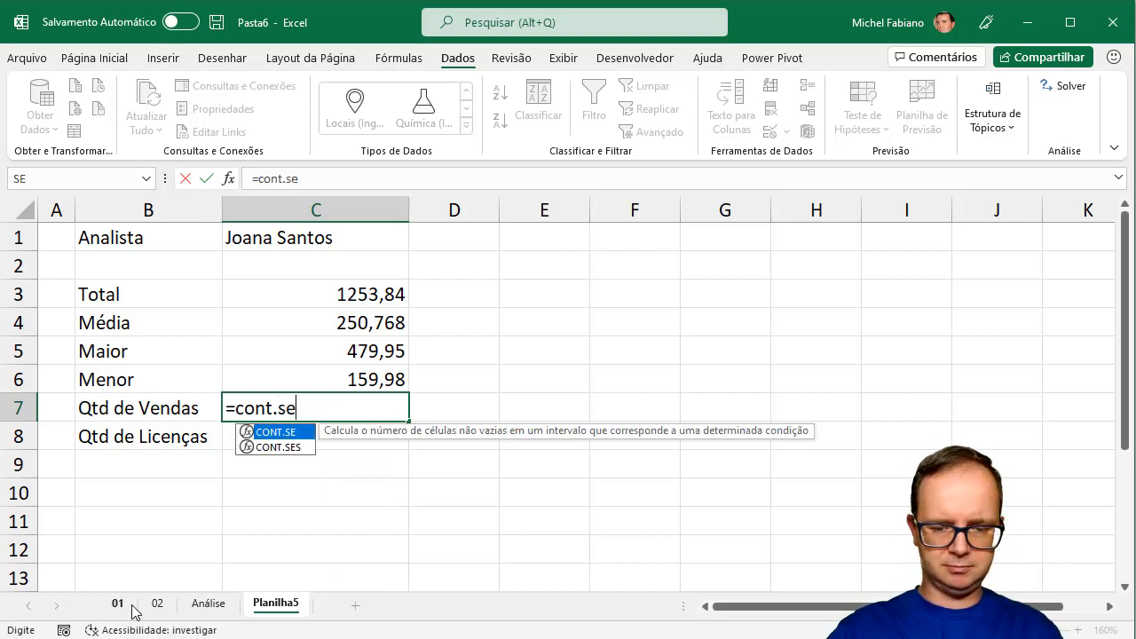
pyautogui.write('(')
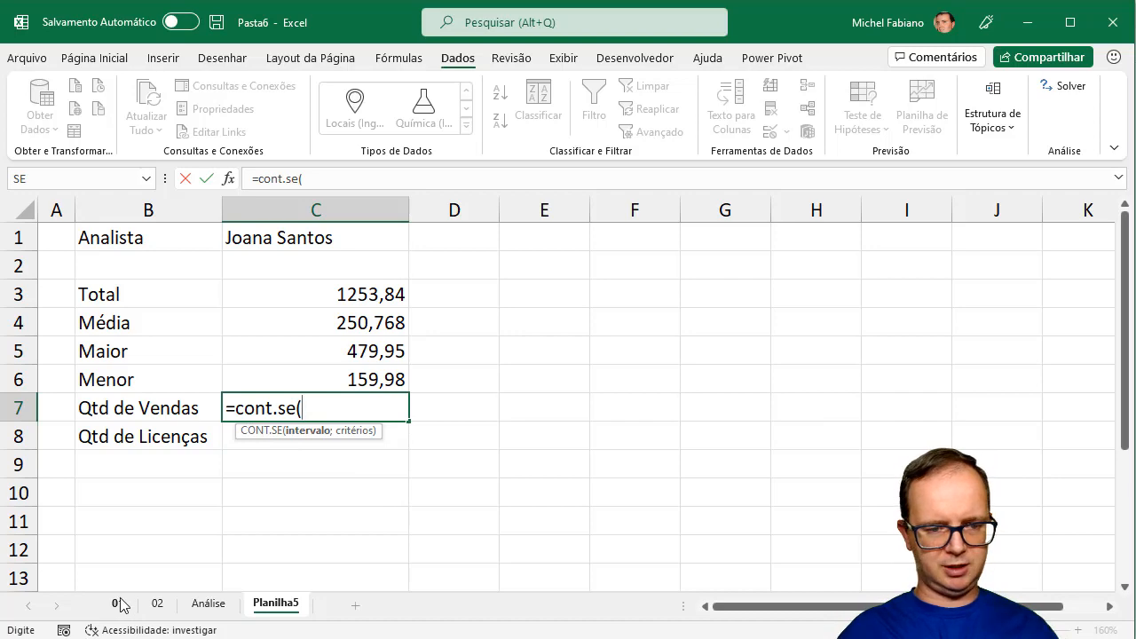
# Step: Complete the CONT.SE formula in C7 with Tabela1[Analista] as the range and Planilha5!C1 as the criterion
pyautogui.click(118, 604)
pyautogui.click(179, 249)
pyautogui.moveTo(179, 249); pyautogui.dragTo(170, 561)
pyautogui.write(';')
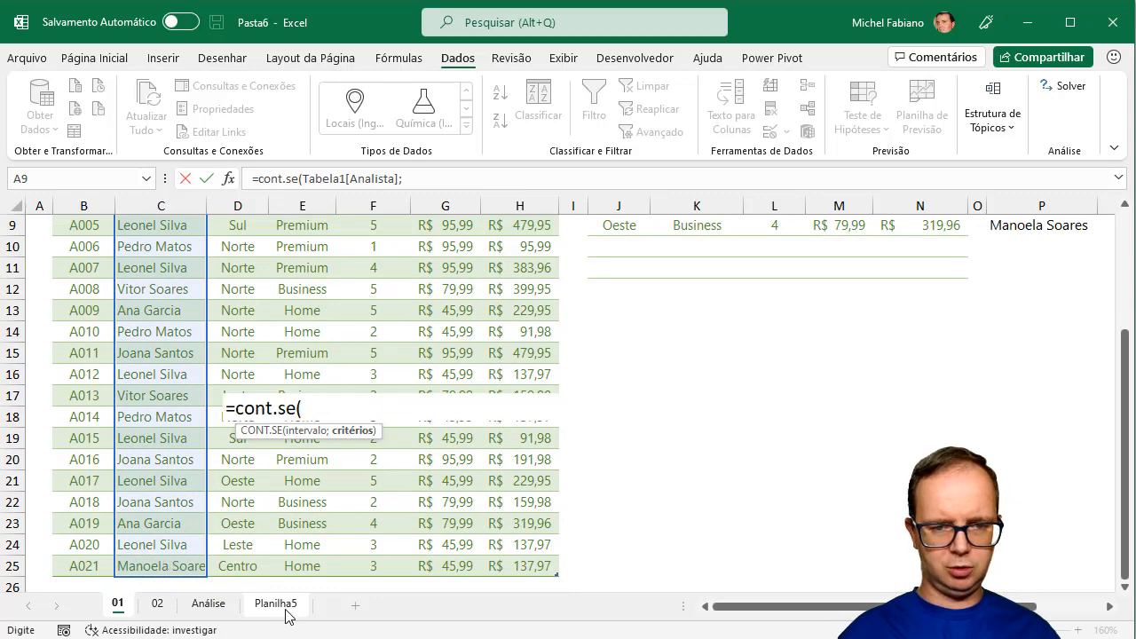
pyautogui.click(283, 611)
pyautogui.click(362, 233)
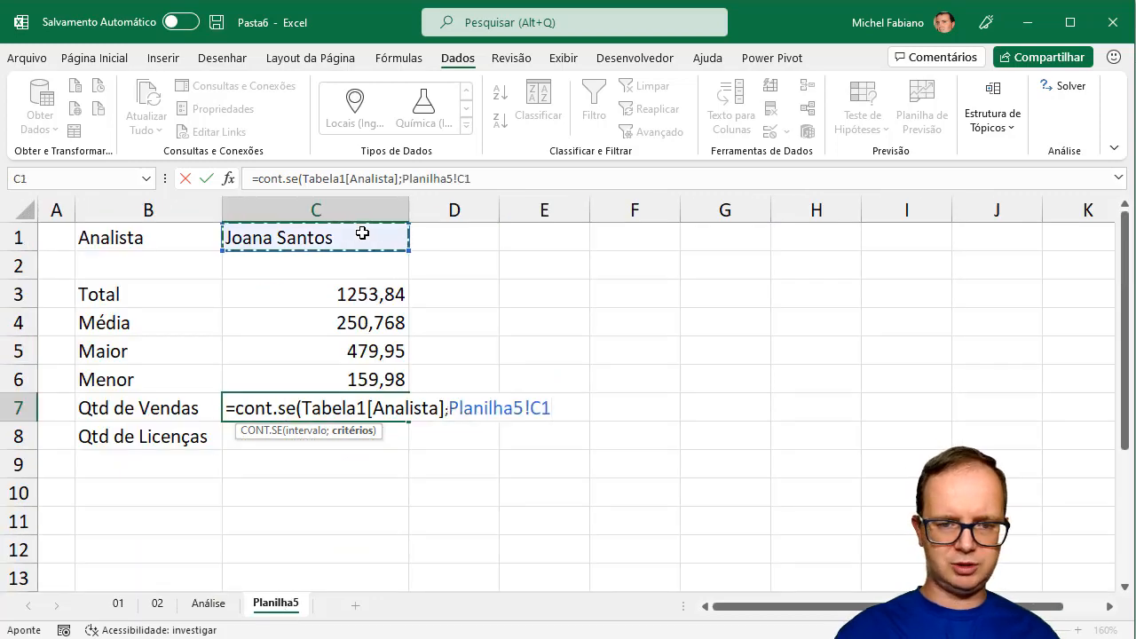
pyautogui.write(')')
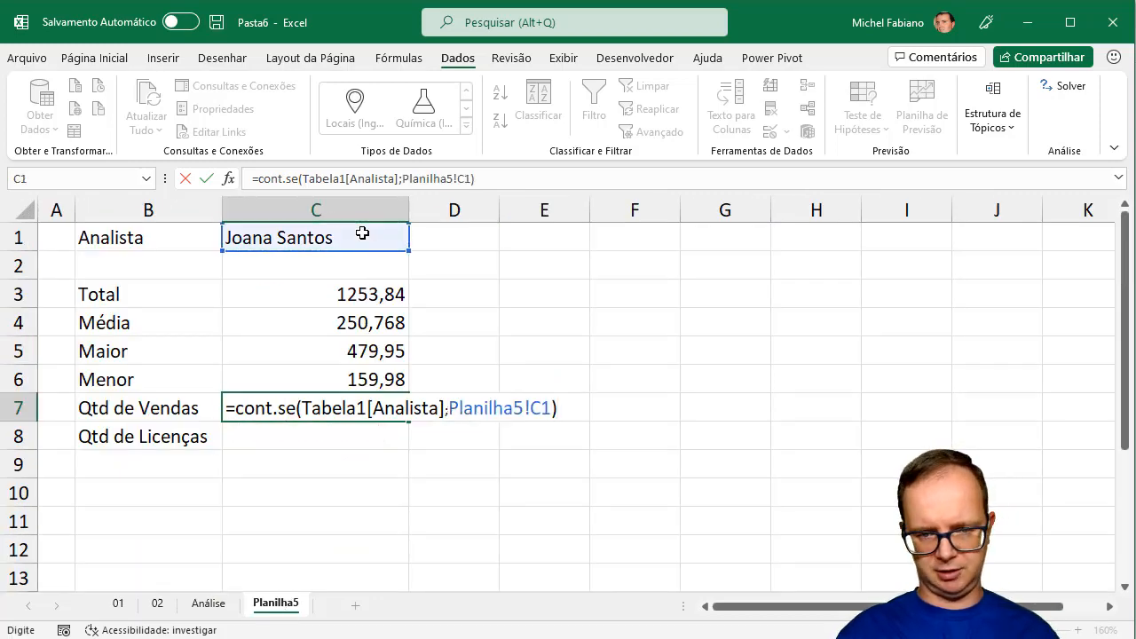
pyautogui.press('Return')
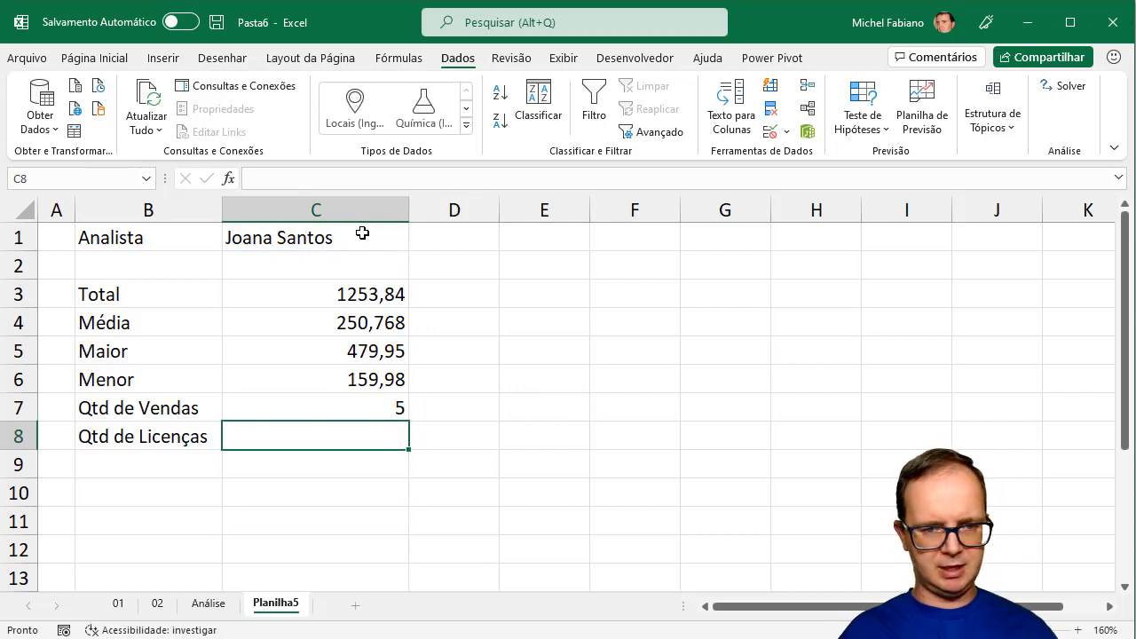
# Step: Start a SOMA formula in C8 with a nested FILTRO that takes Tabela1[Licenças] as its array
pyautogui.click(347, 386)
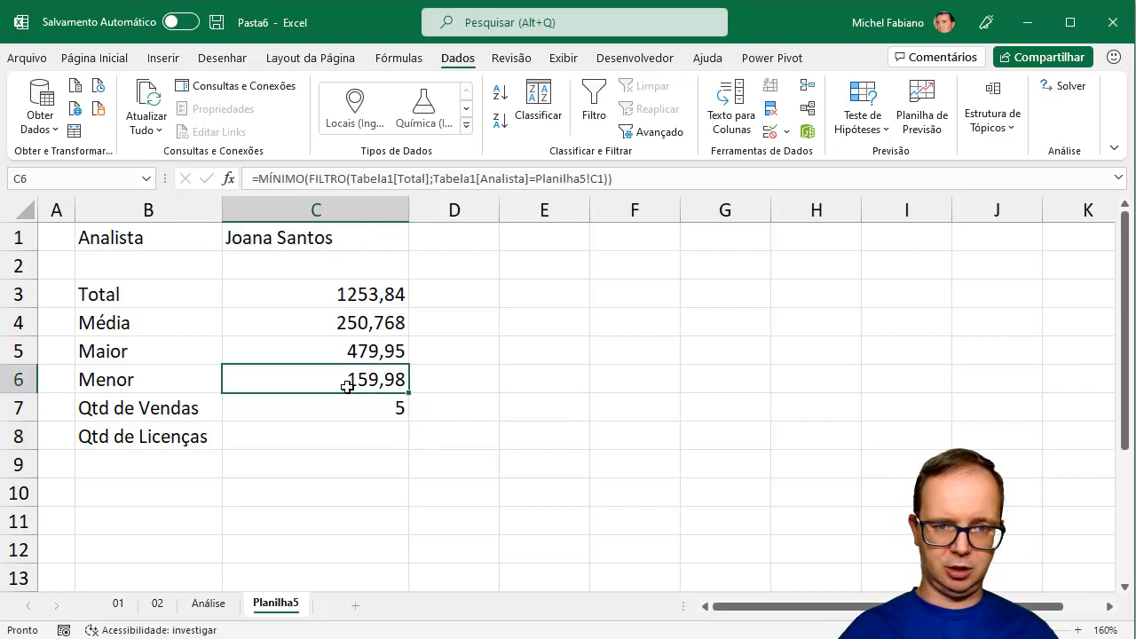
pyautogui.click(329, 436)
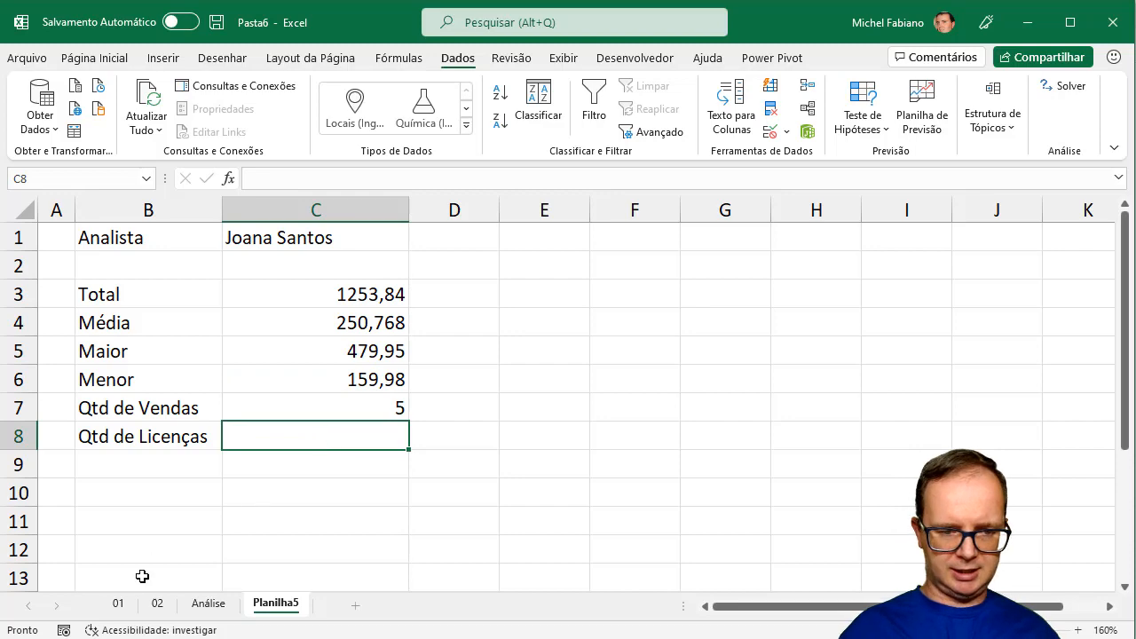
pyautogui.click(122, 604)
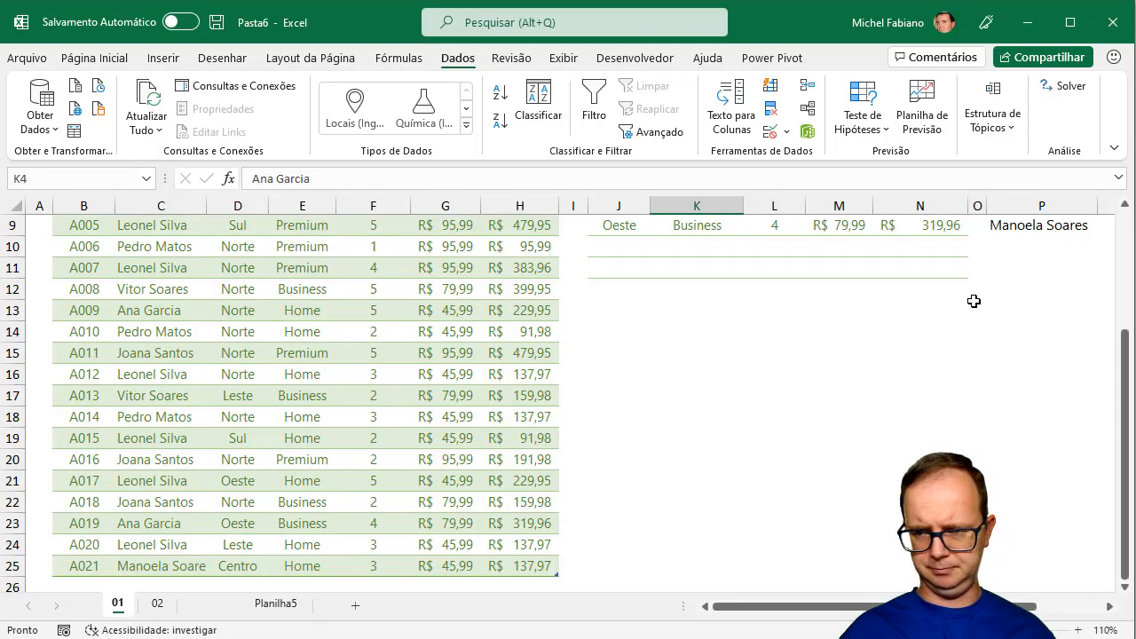
pyautogui.moveTo(1127, 354); pyautogui.dragTo(1126, 224)
pyautogui.moveTo(376, 302); pyautogui.dragTo(379, 548)
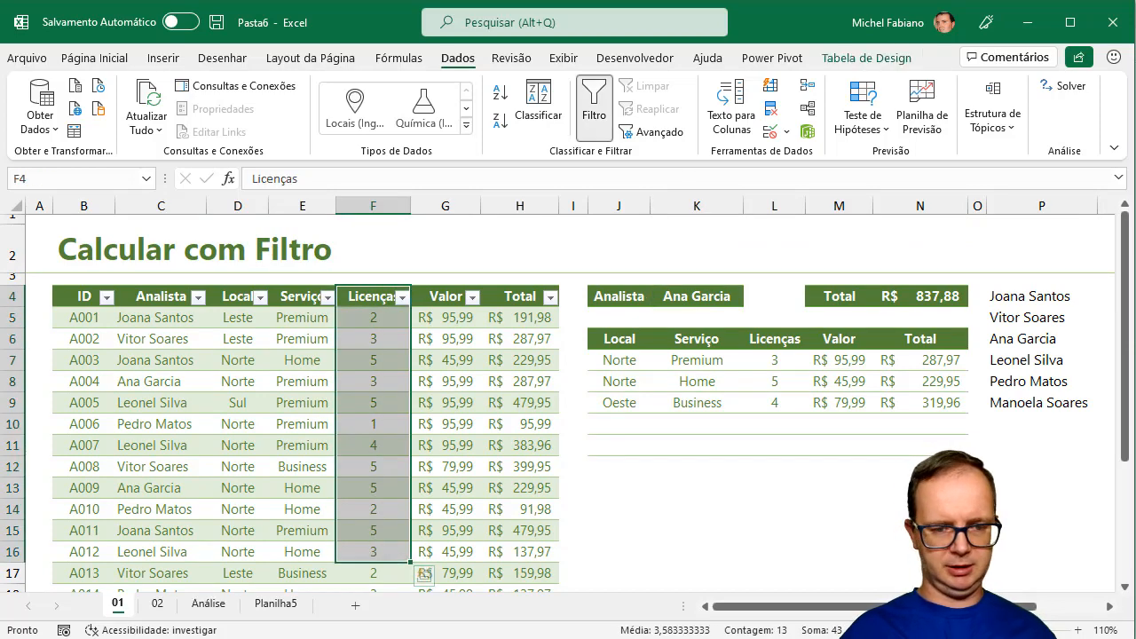
pyautogui.click(275, 603)
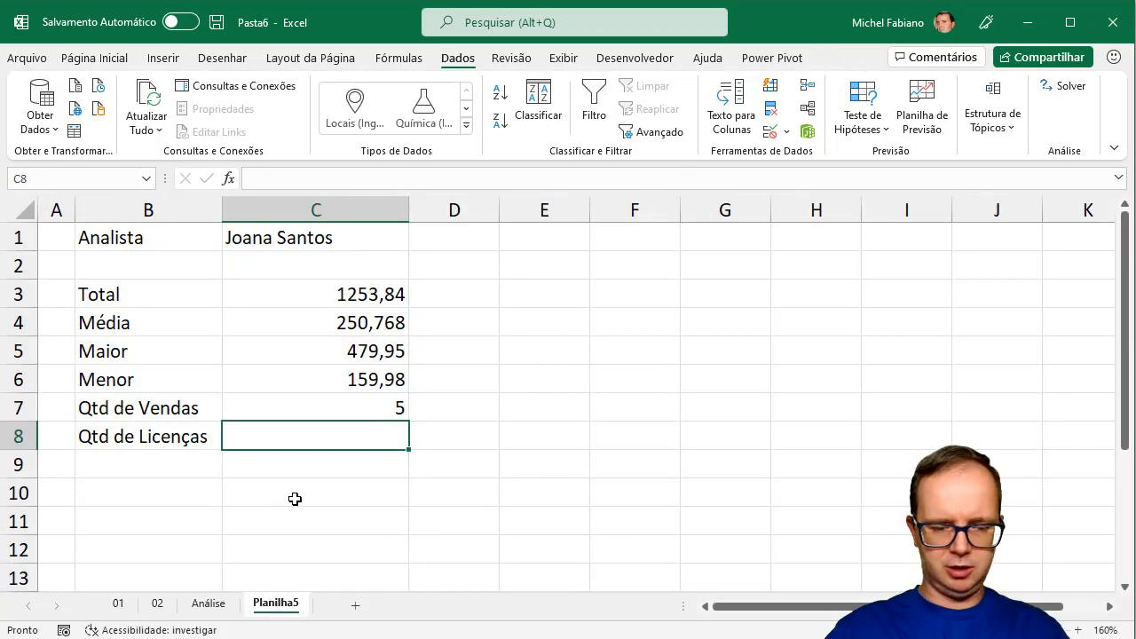
pyautogui.write('=soma(filt')
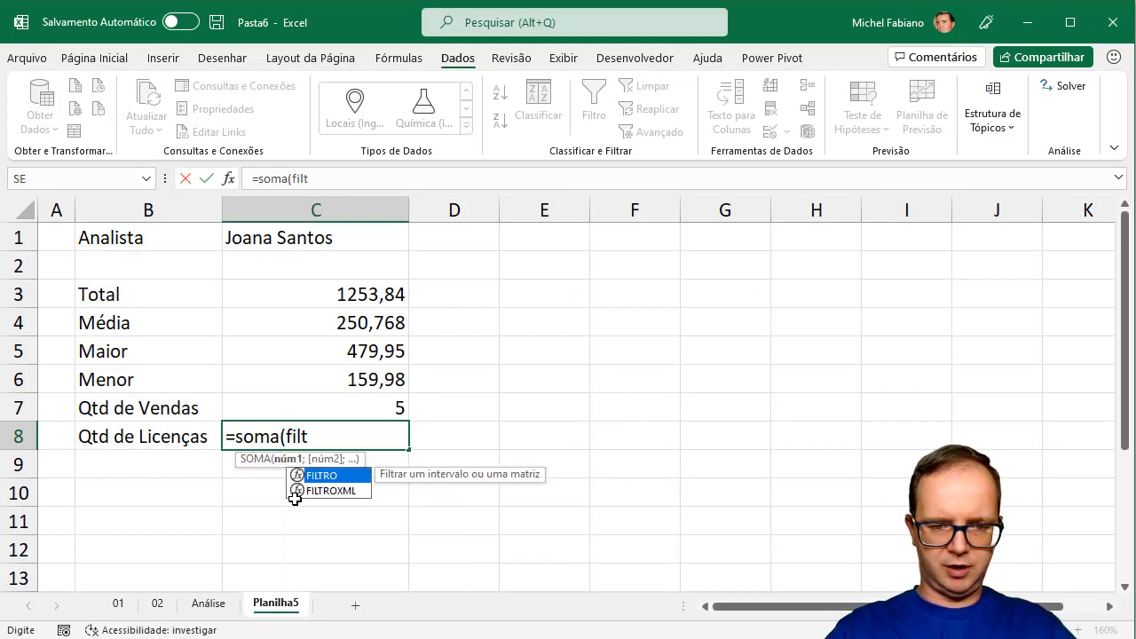
pyautogui.write('ro(')
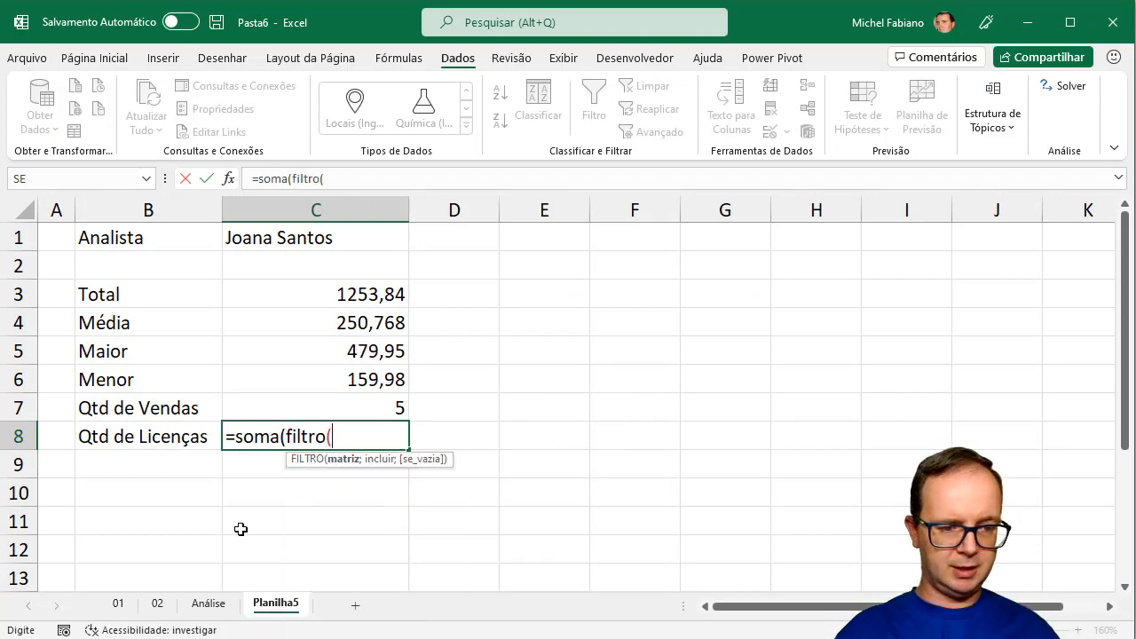
pyautogui.click(118, 604)
pyautogui.click(364, 317)
pyautogui.moveTo(364, 318); pyautogui.dragTo(382, 571)
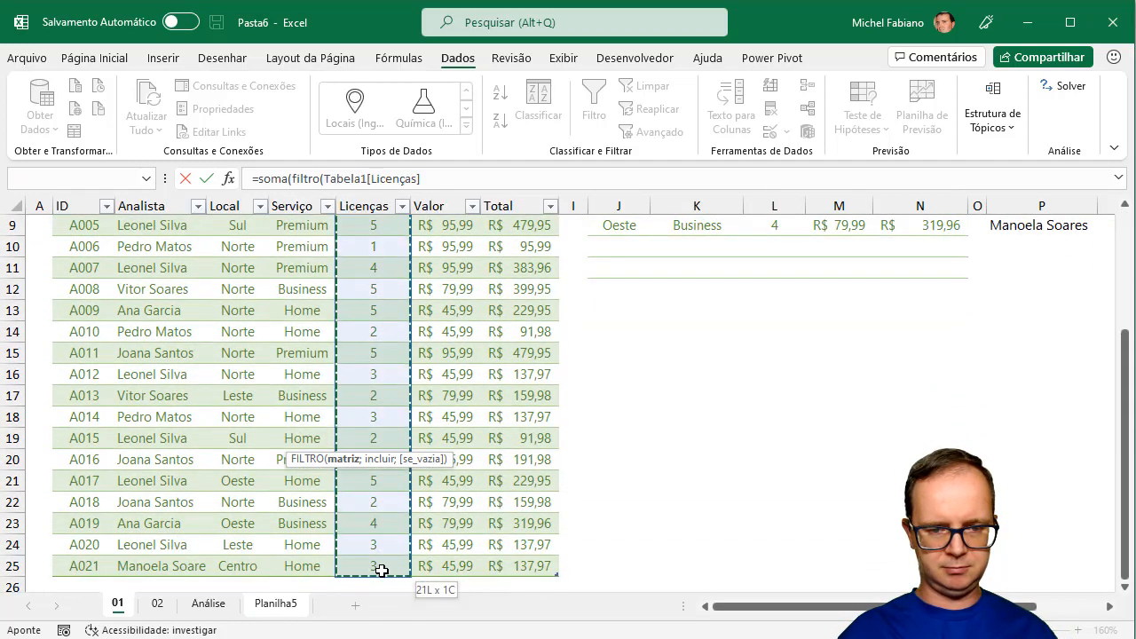
# Step: Complete the C8 formula with the filter condition Tabela1[Analista]=Planilha5!C1, accepting the proposed bracket correction
pyautogui.write(';')
pyautogui.moveTo(183, 572); pyautogui.dragTo(167, 310)
pyautogui.write('=')
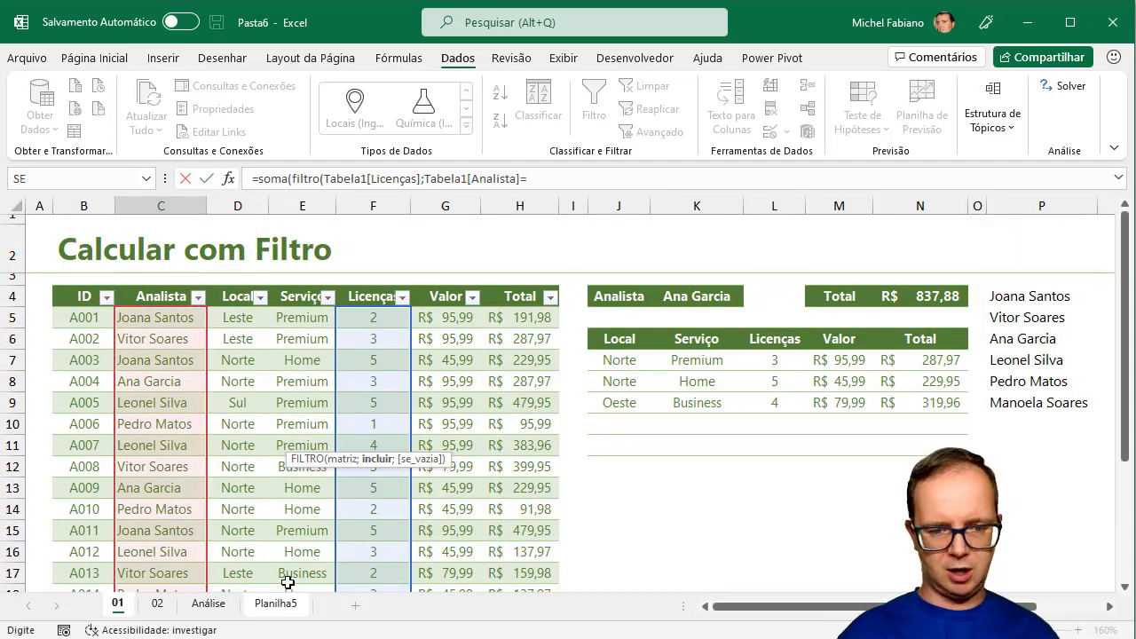
pyautogui.click(282, 605)
pyautogui.click(339, 242)
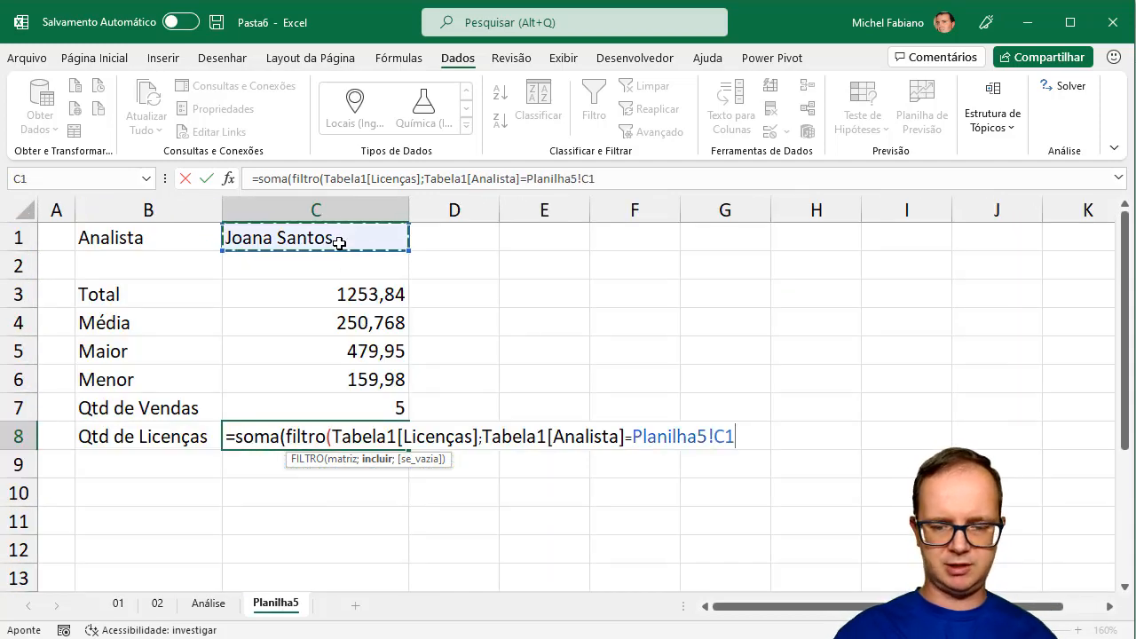
pyautogui.press('Return')
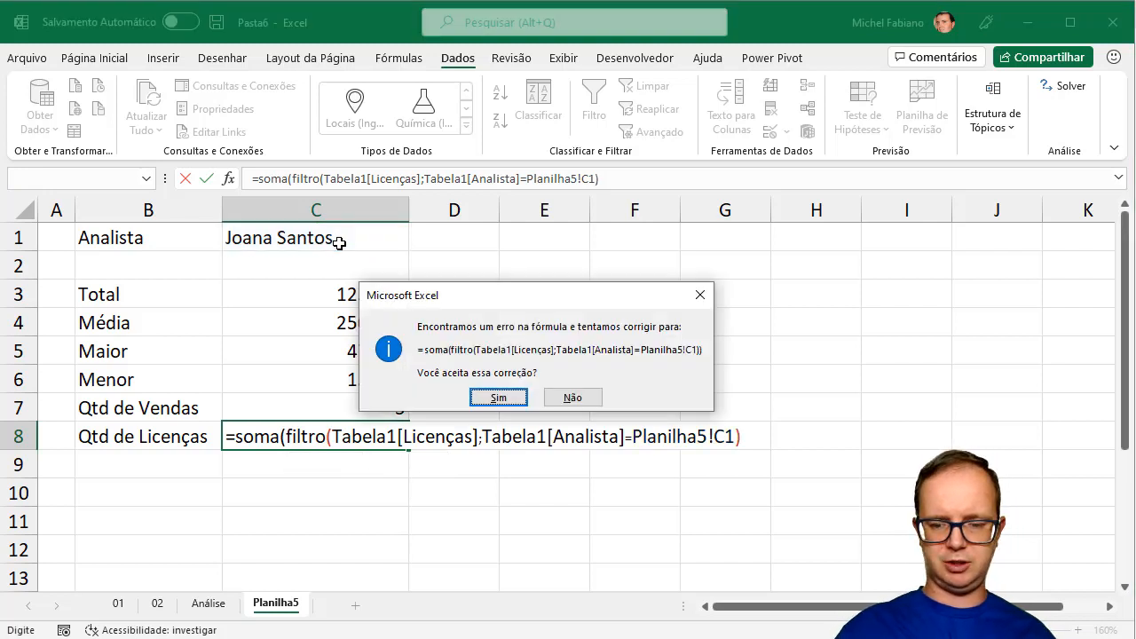
pyautogui.press('Return')
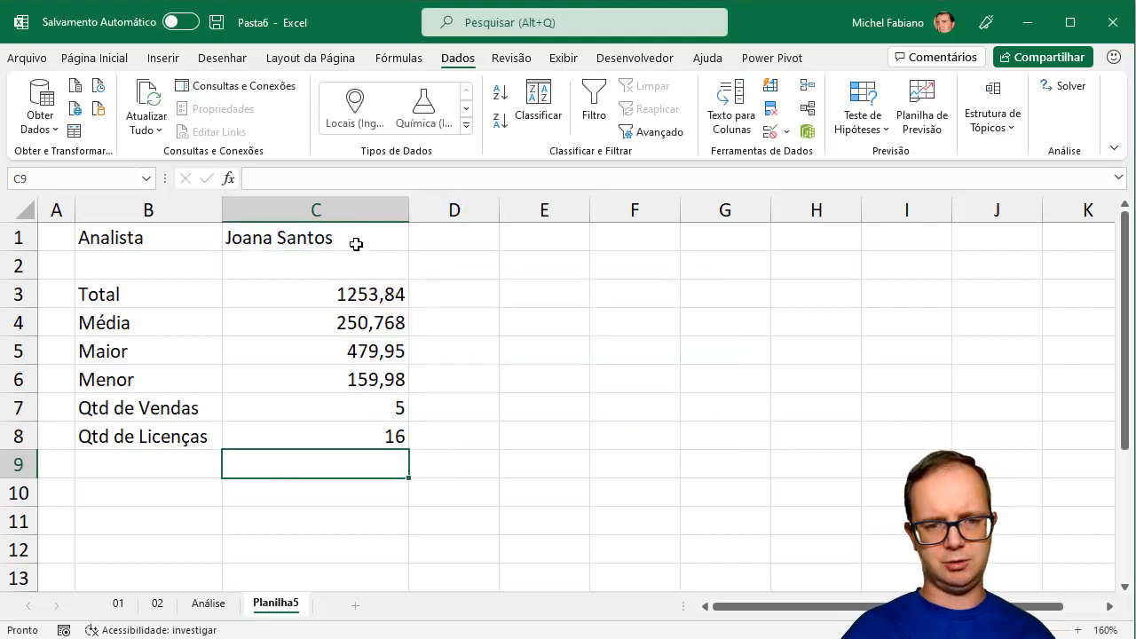
# Step: Insert a combo box form control across columns E to G, over rows 1 and 2
pyautogui.click(357, 240)
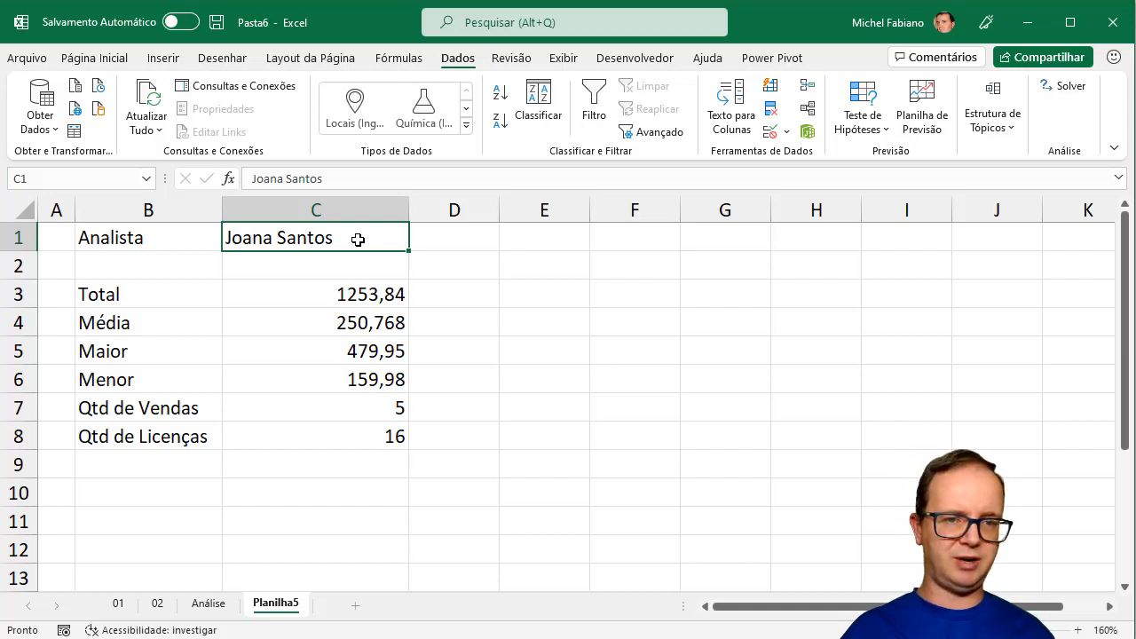
pyautogui.click(660, 61)
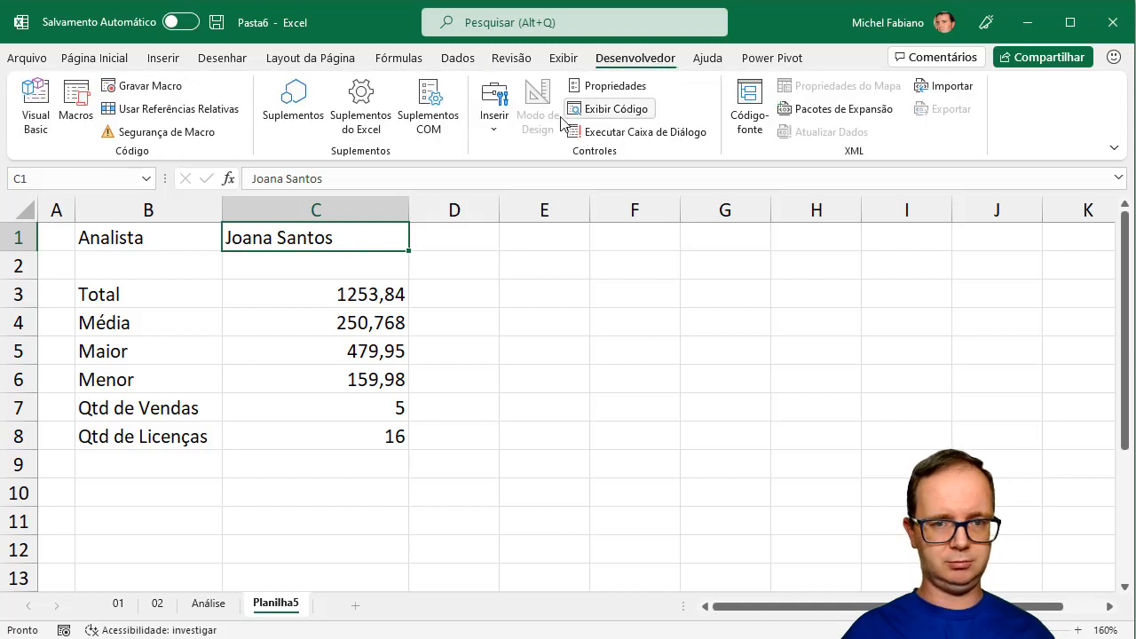
pyautogui.click(495, 134)
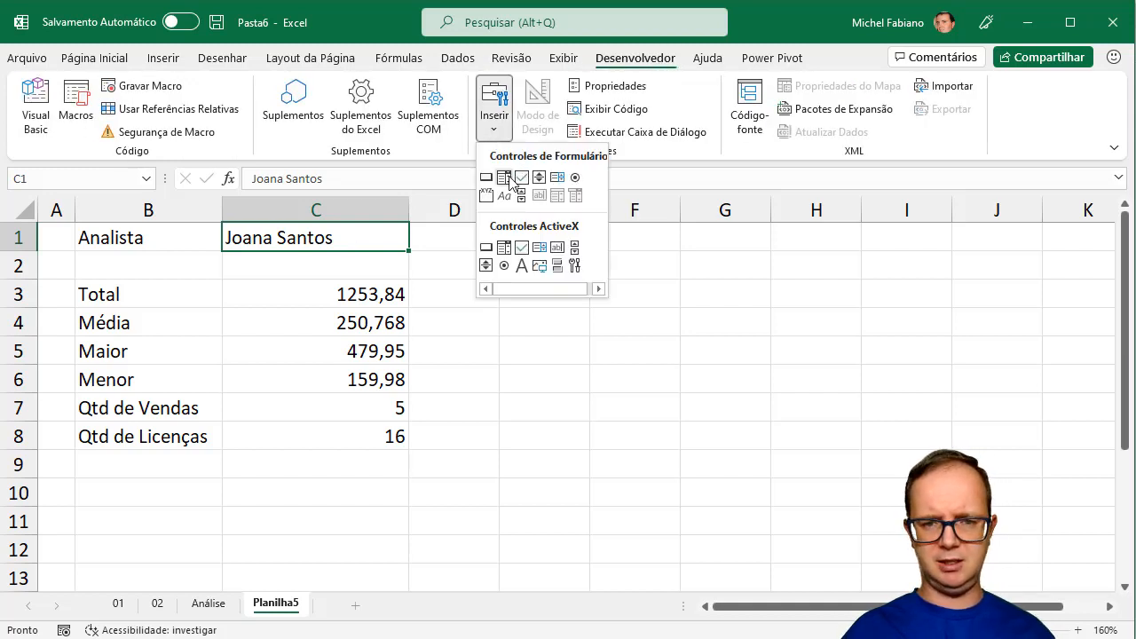
pyautogui.click(503, 176)
pyautogui.moveTo(561, 245); pyautogui.dragTo(756, 269)
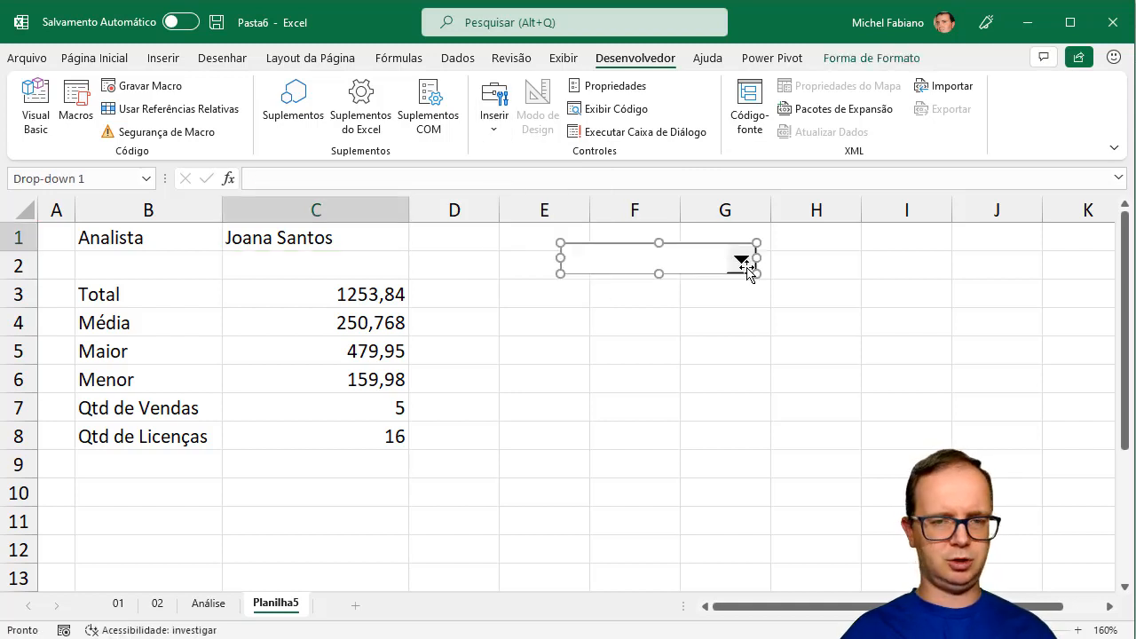
# Step: Format the combo box with input range '01'!$P$4:$P$11 and cell link $D$1
pyautogui.rightClick(747, 267)
pyautogui.click(829, 436)
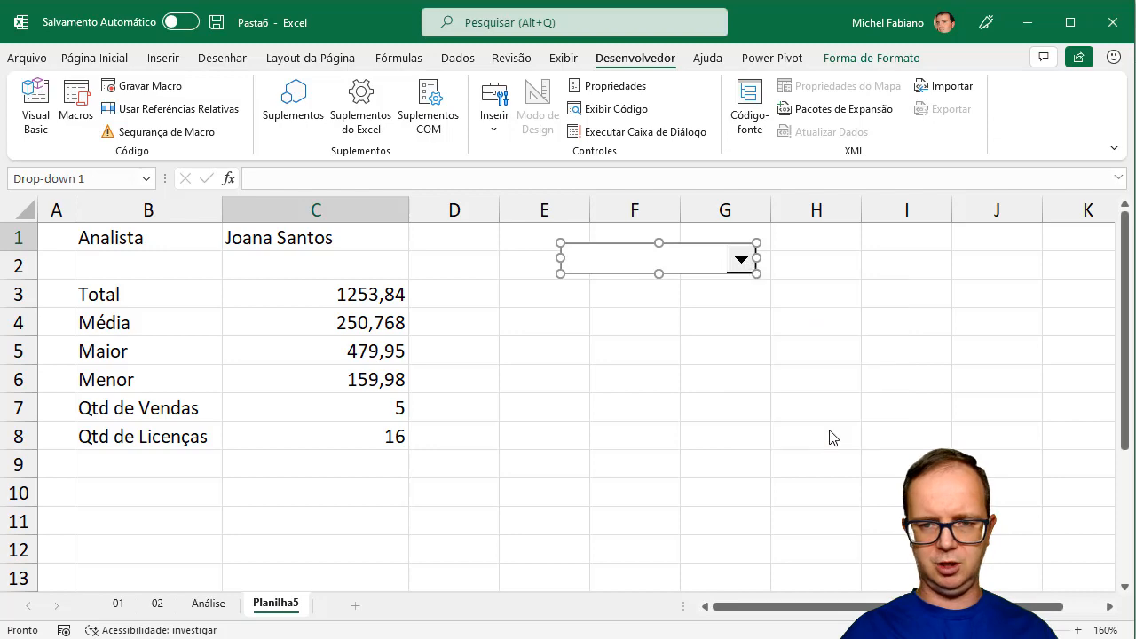
pyautogui.click(441, 241)
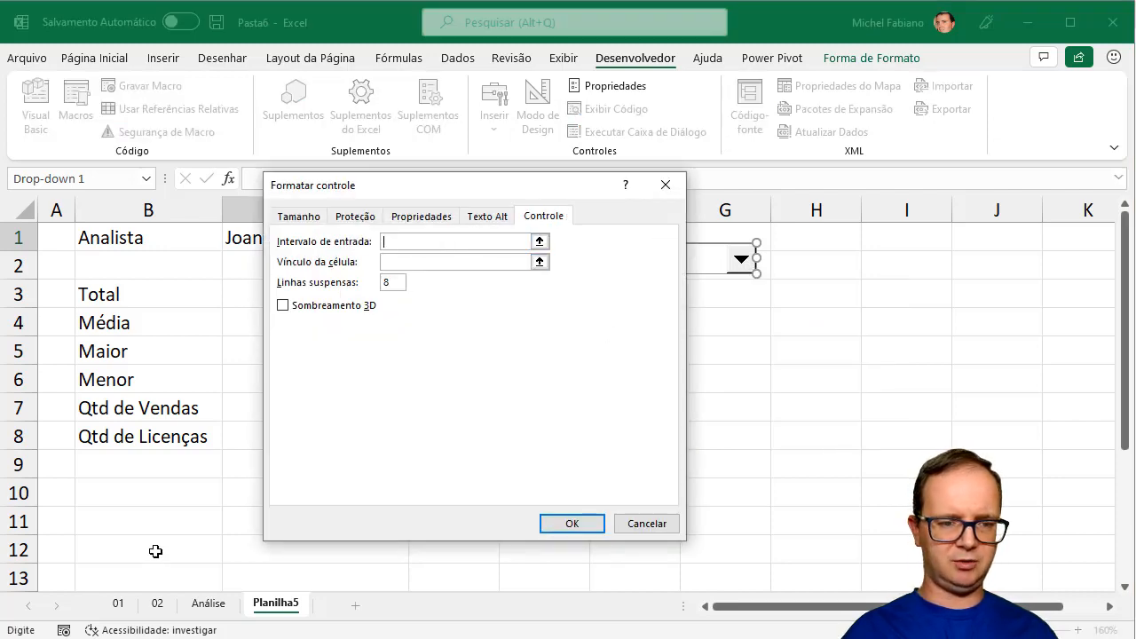
pyautogui.click(129, 606)
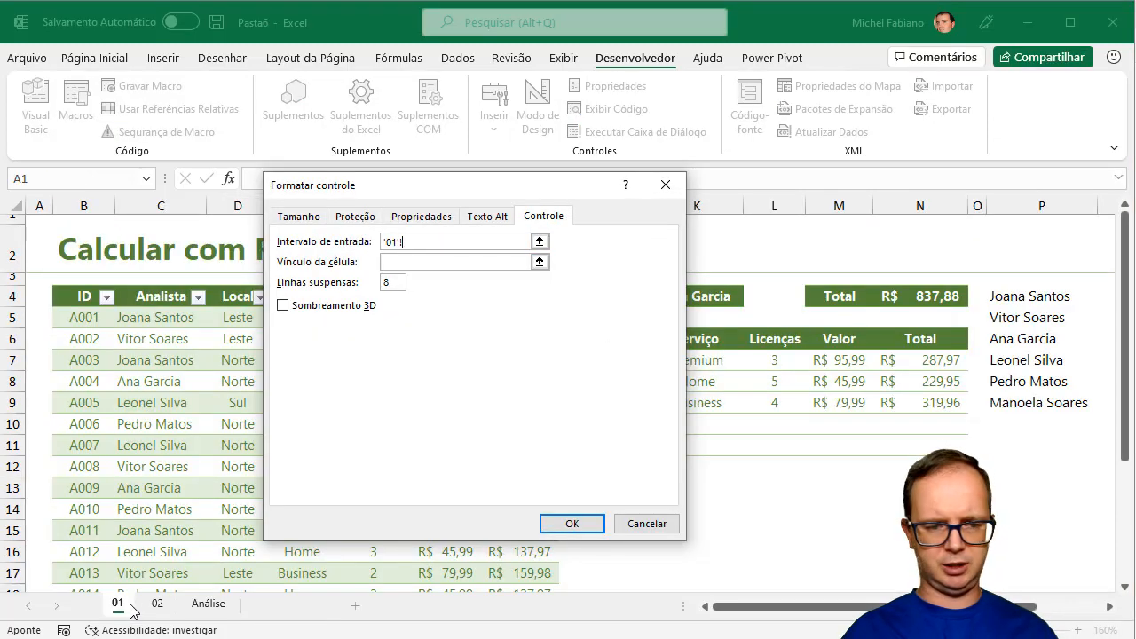
pyautogui.moveTo(1009, 291); pyautogui.dragTo(1014, 444)
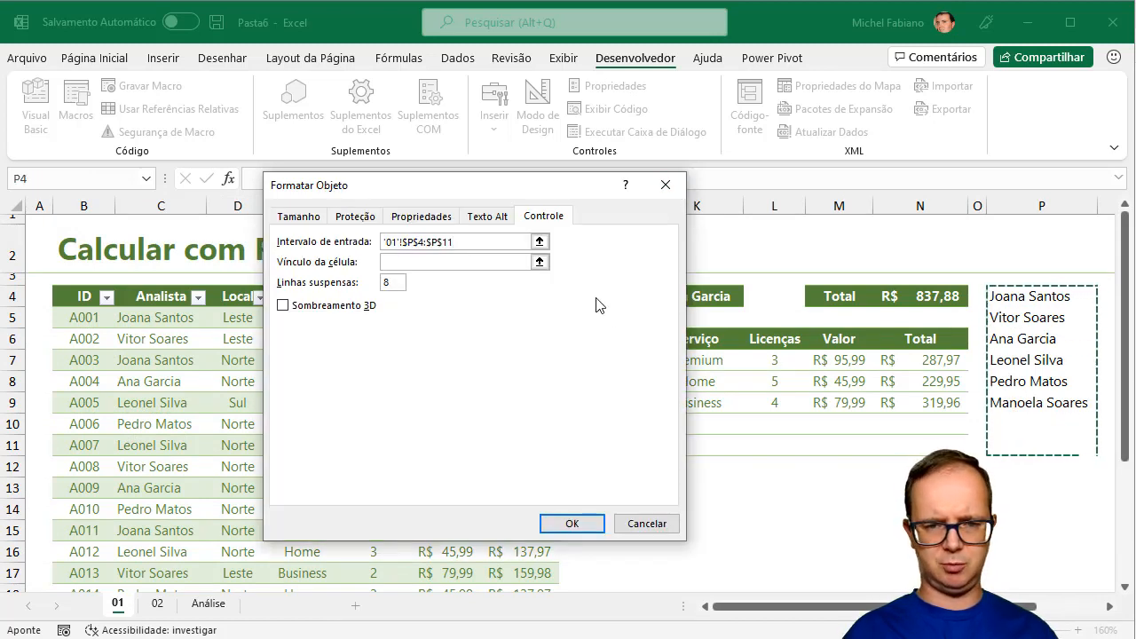
pyautogui.click(512, 262)
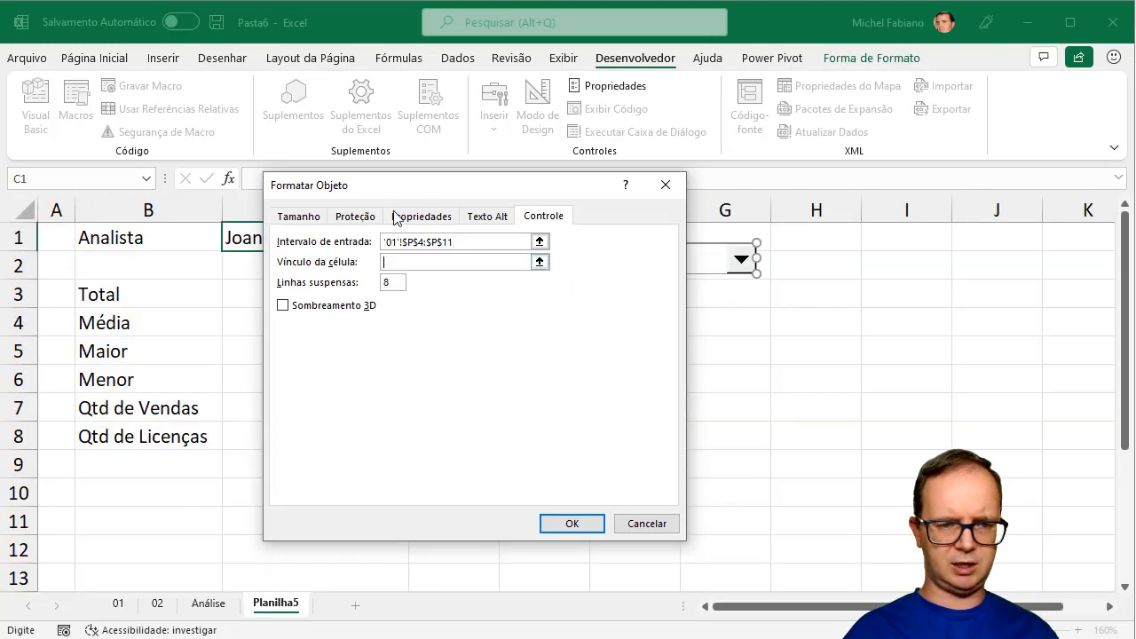
pyautogui.moveTo(427, 201); pyautogui.dragTo(715, 216)
pyautogui.click(482, 238)
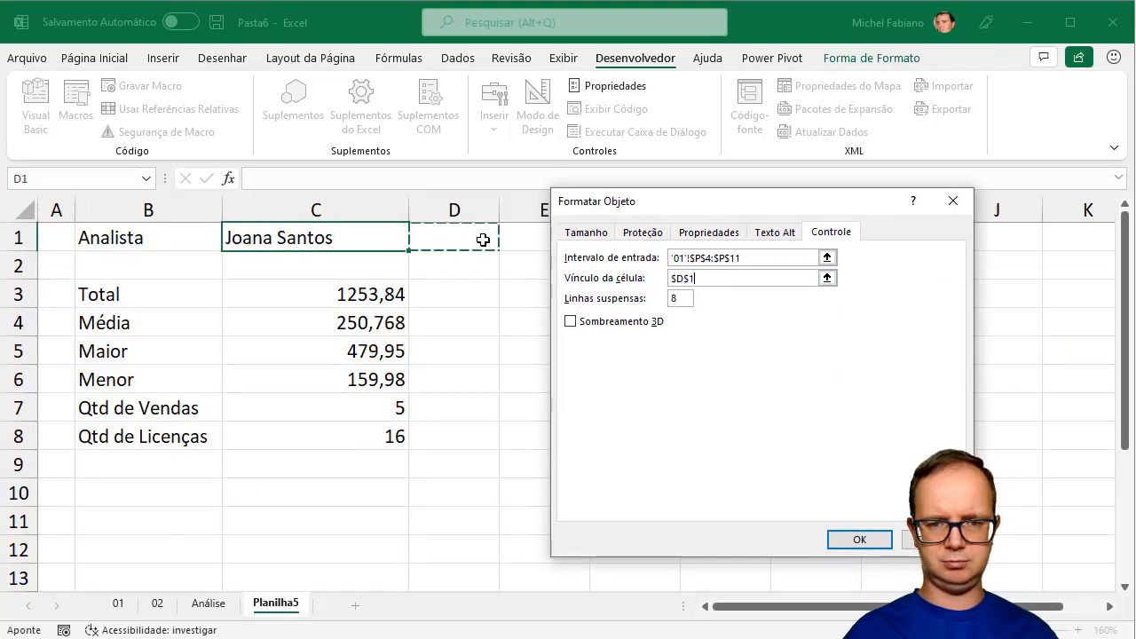
pyautogui.click(858, 541)
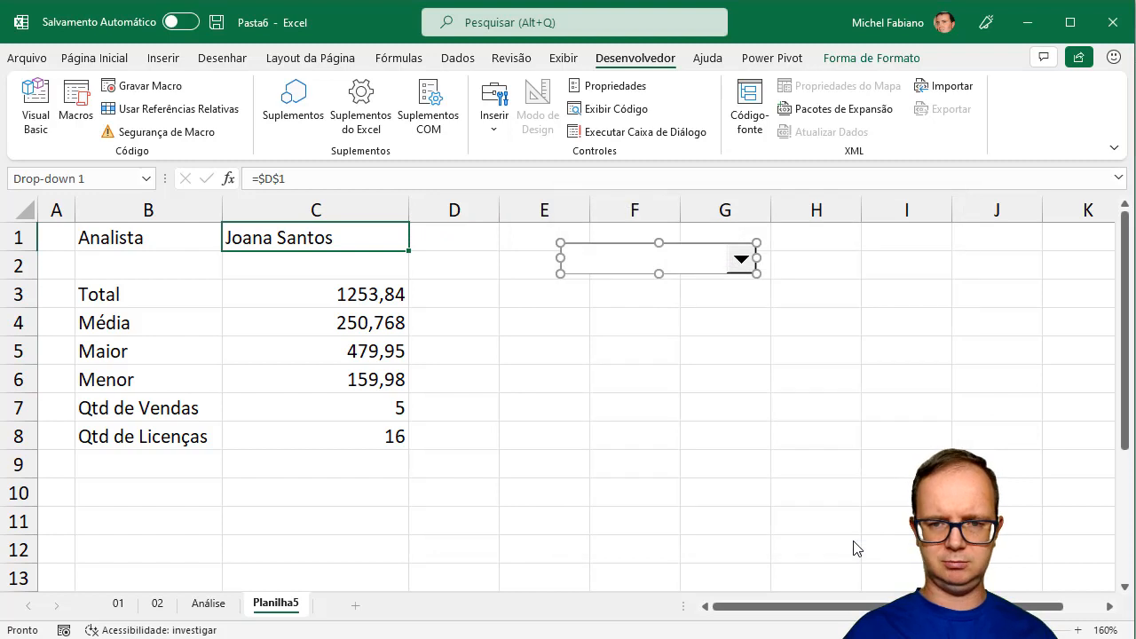
# Step: Deselect the combo box and choose the first analyst from its list
pyautogui.click(805, 403)
pyautogui.click(742, 261)
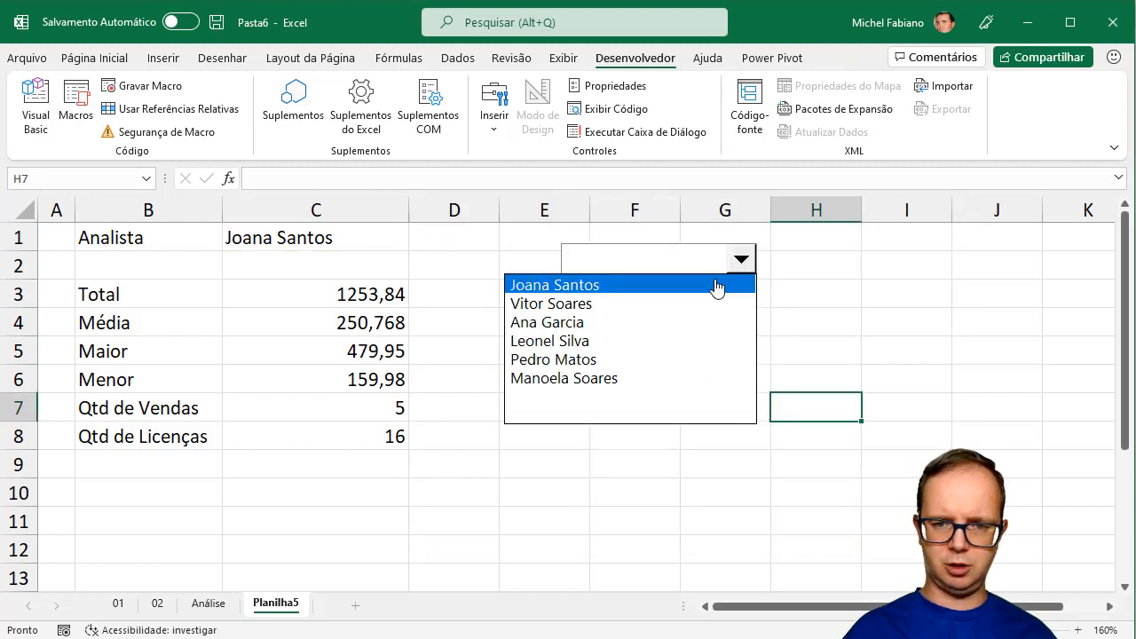
pyautogui.click(718, 285)
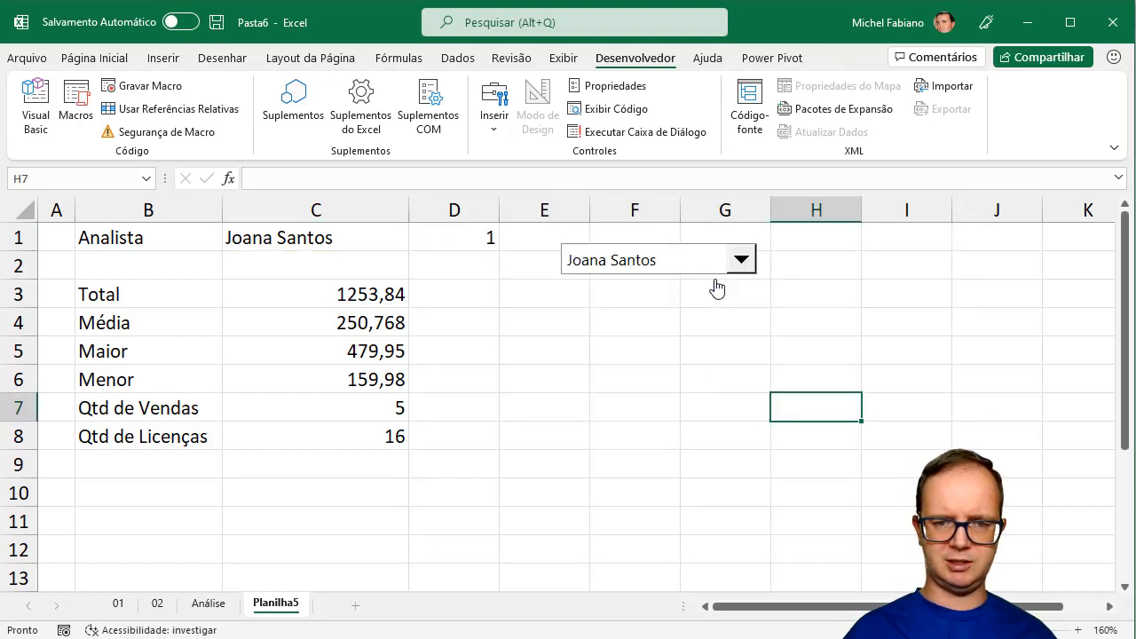
# Step: Replace the analyst name in C1 with the formula =ÍNDICE('01'!P4:P11;Planilha5!D1)
pyautogui.click(367, 241)
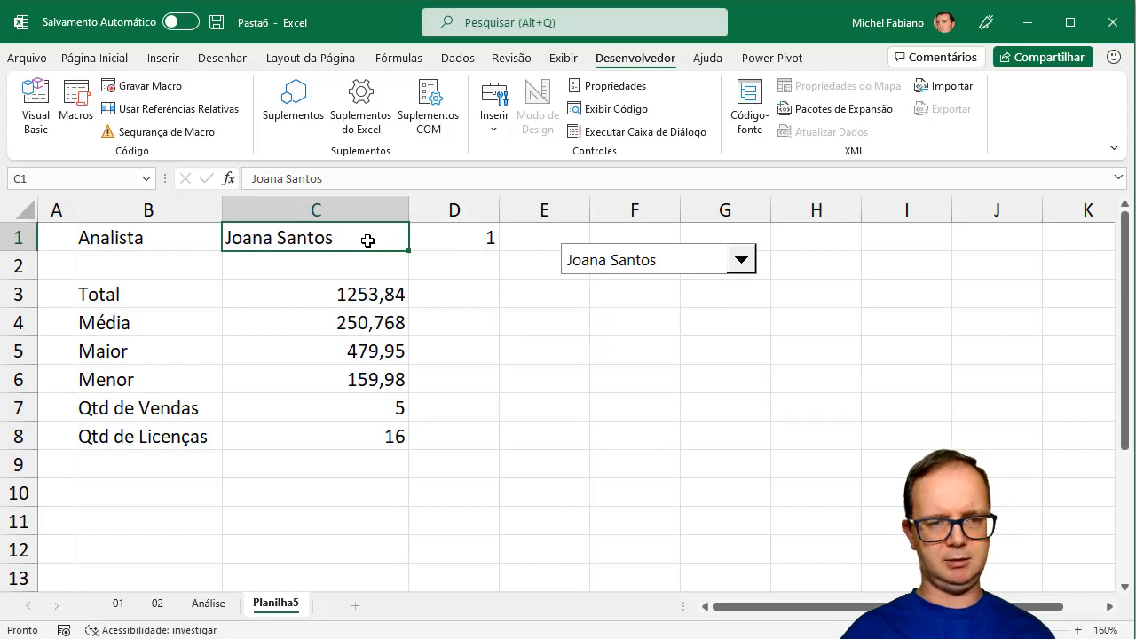
pyautogui.write('=ú')
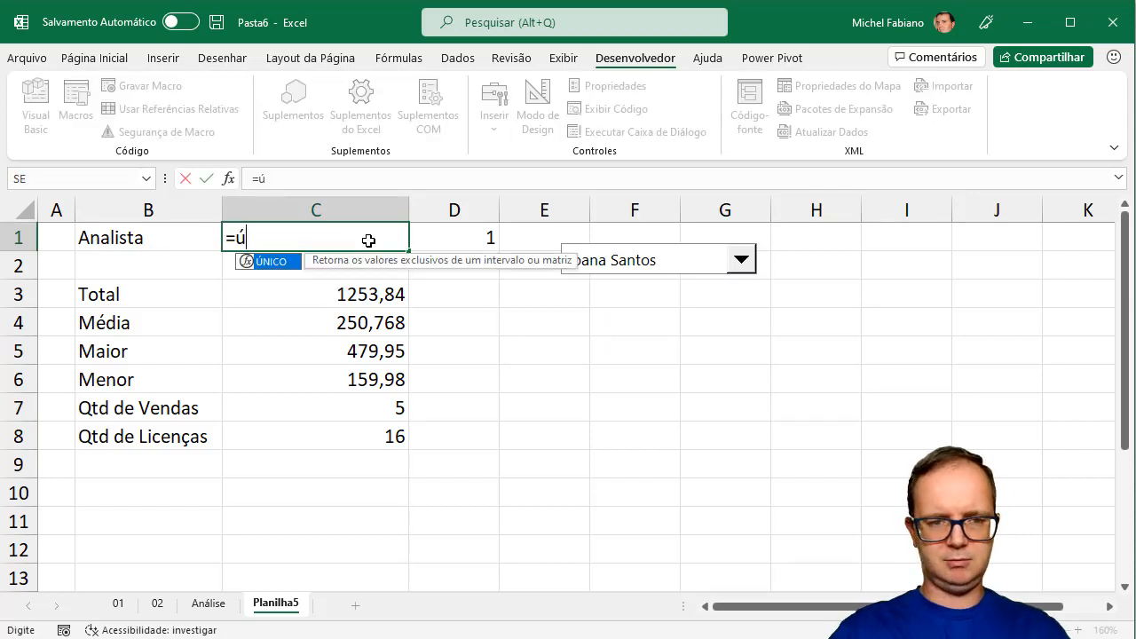
pyautogui.press('BackSpace')
pyautogui.write('índice')
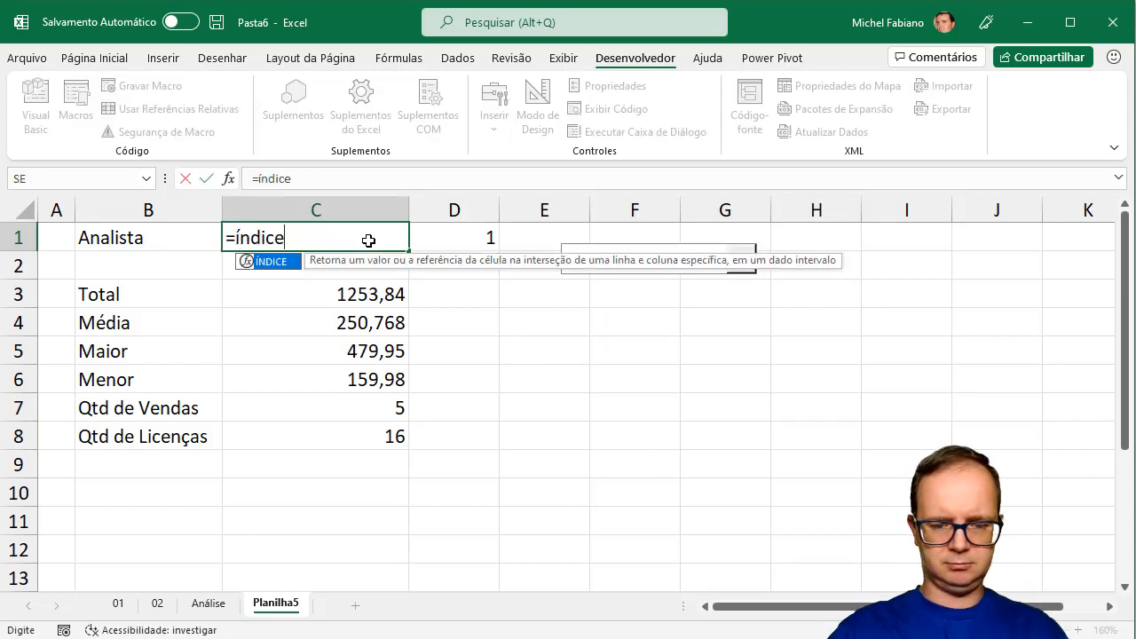
pyautogui.write('(')
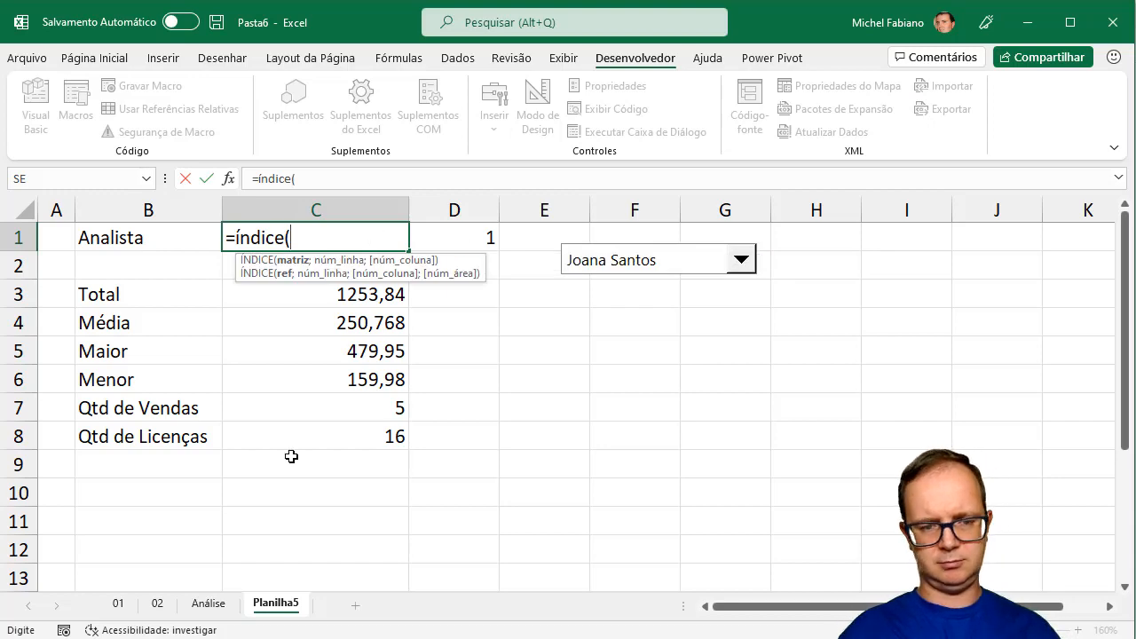
pyautogui.click(118, 604)
pyautogui.moveTo(1009, 296); pyautogui.dragTo(1016, 442)
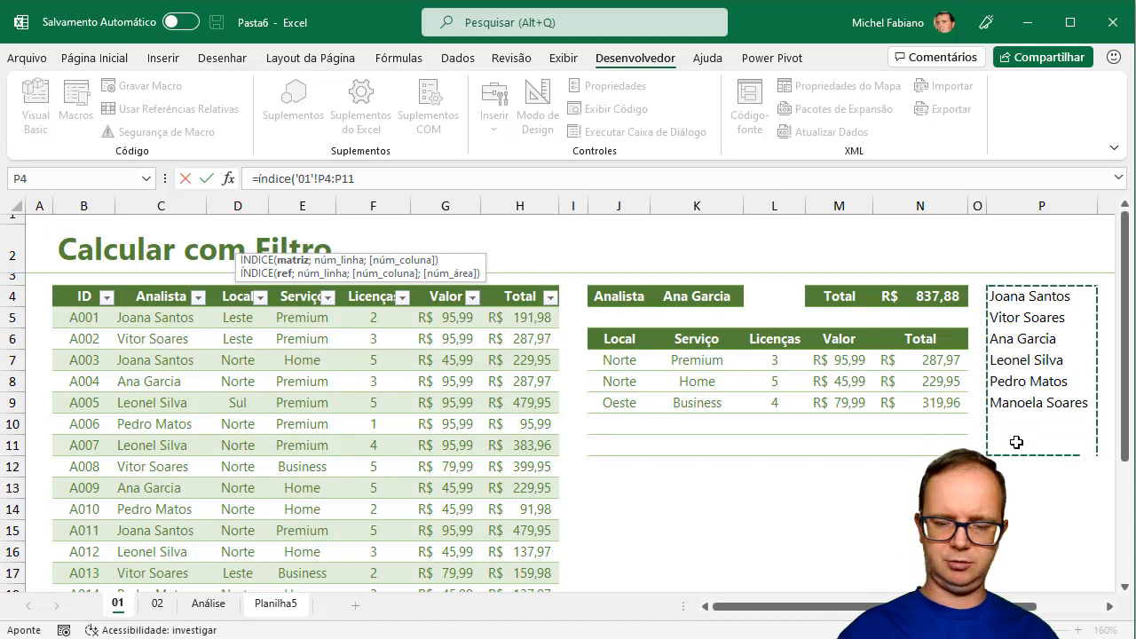
pyautogui.write(';')
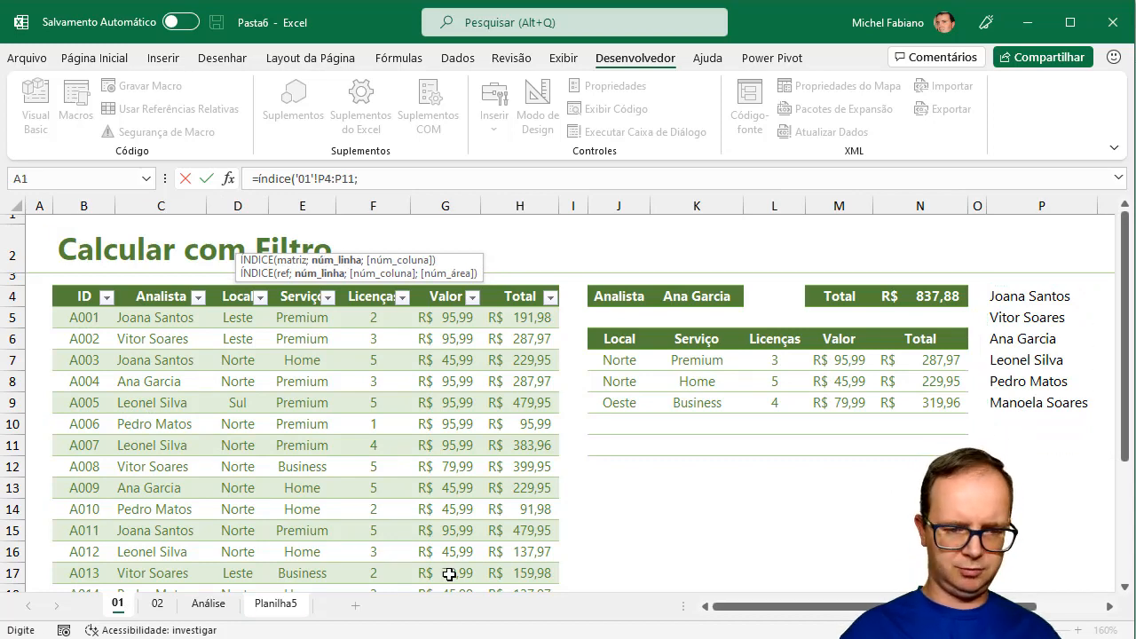
pyautogui.click(292, 604)
pyautogui.press('Right')
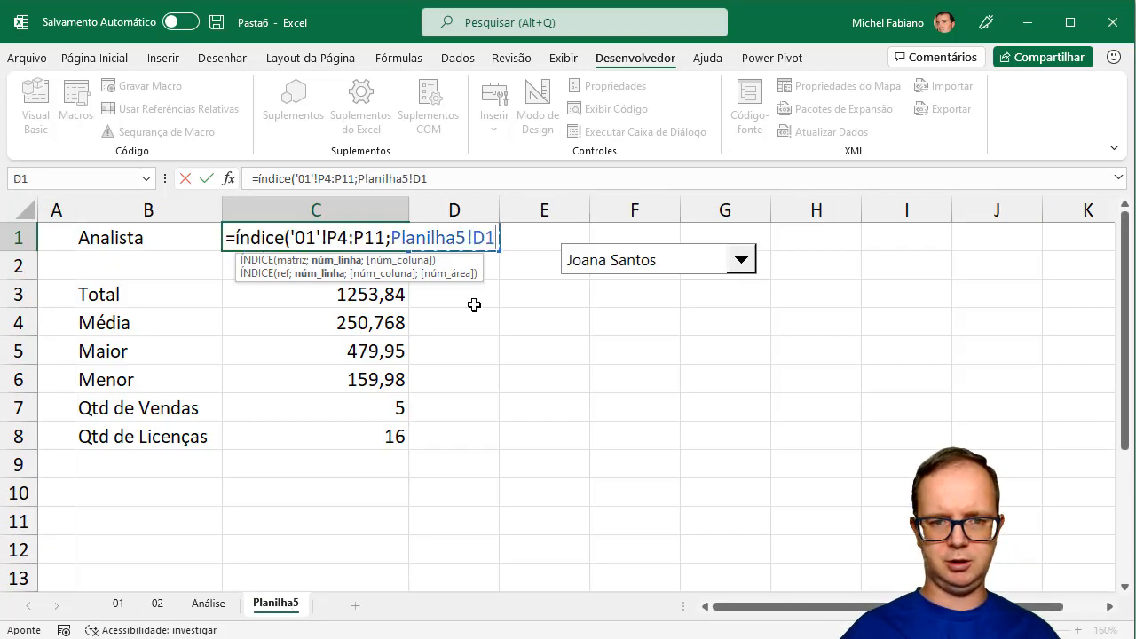
pyautogui.press('Return')
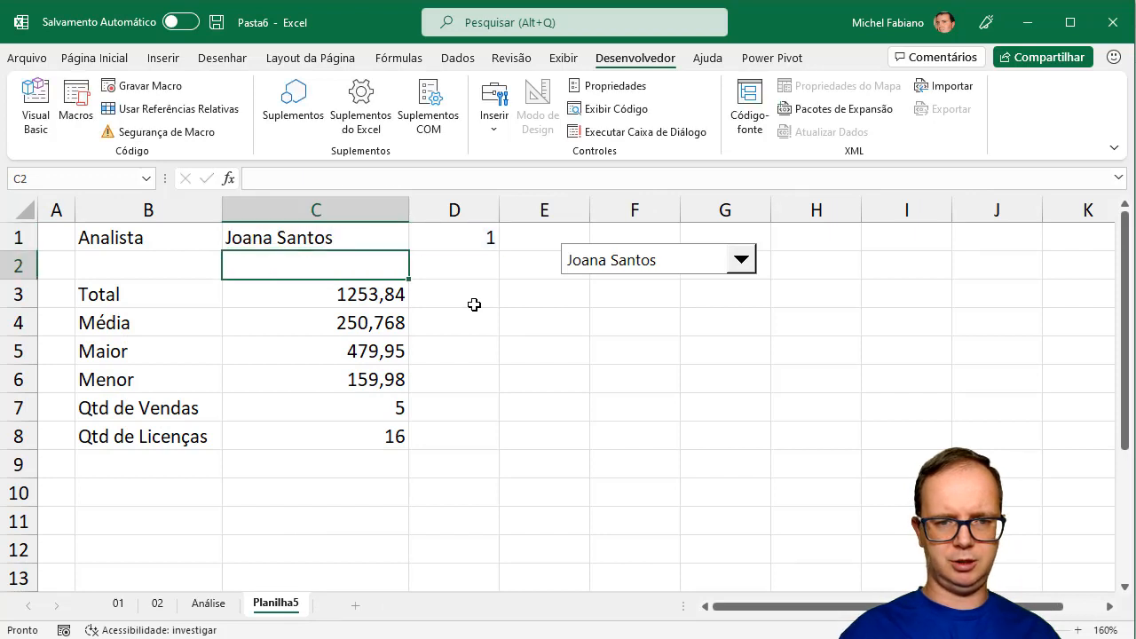
# Step: Test the combo box by choosing the second, third and fifth analysts in turn
pyautogui.click(742, 260)
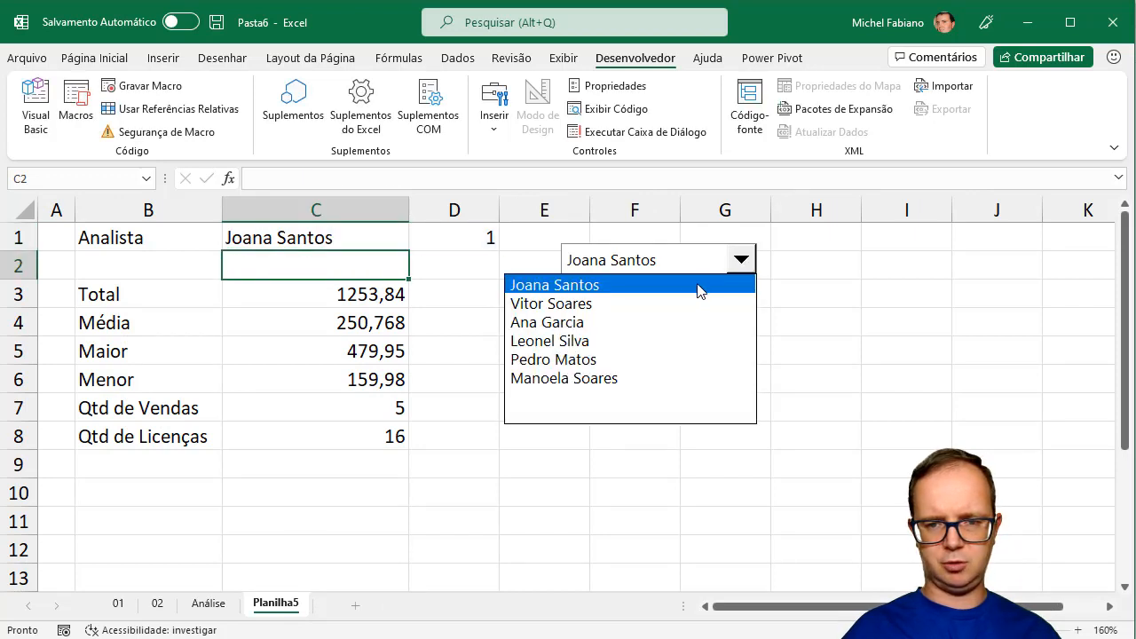
pyautogui.click(683, 306)
pyautogui.click(744, 266)
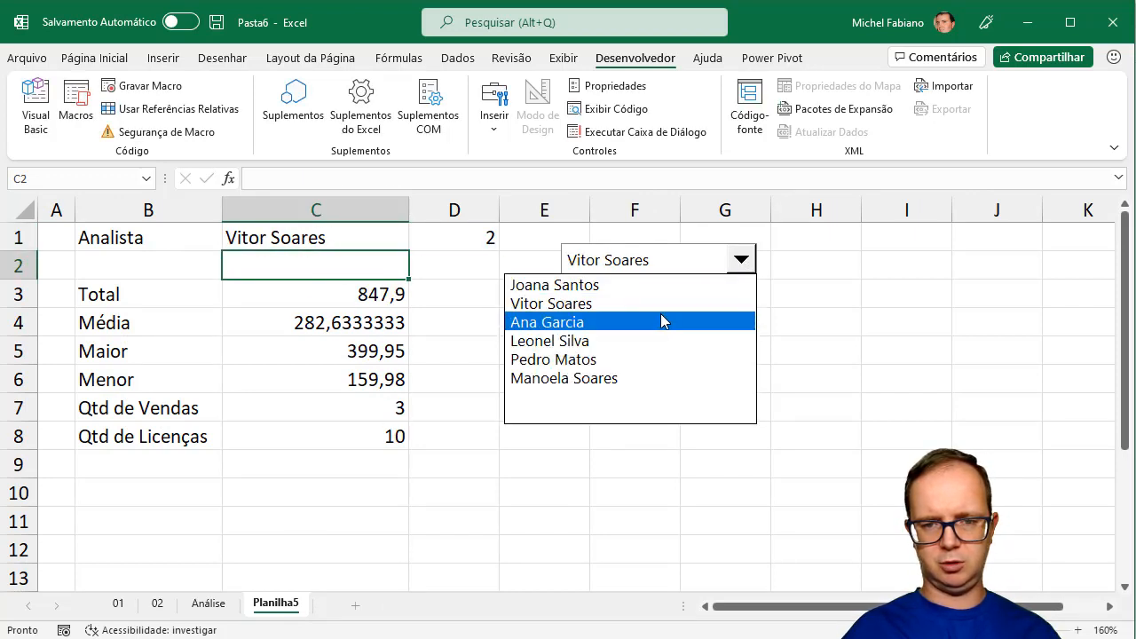
pyautogui.click(660, 316)
pyautogui.click(740, 266)
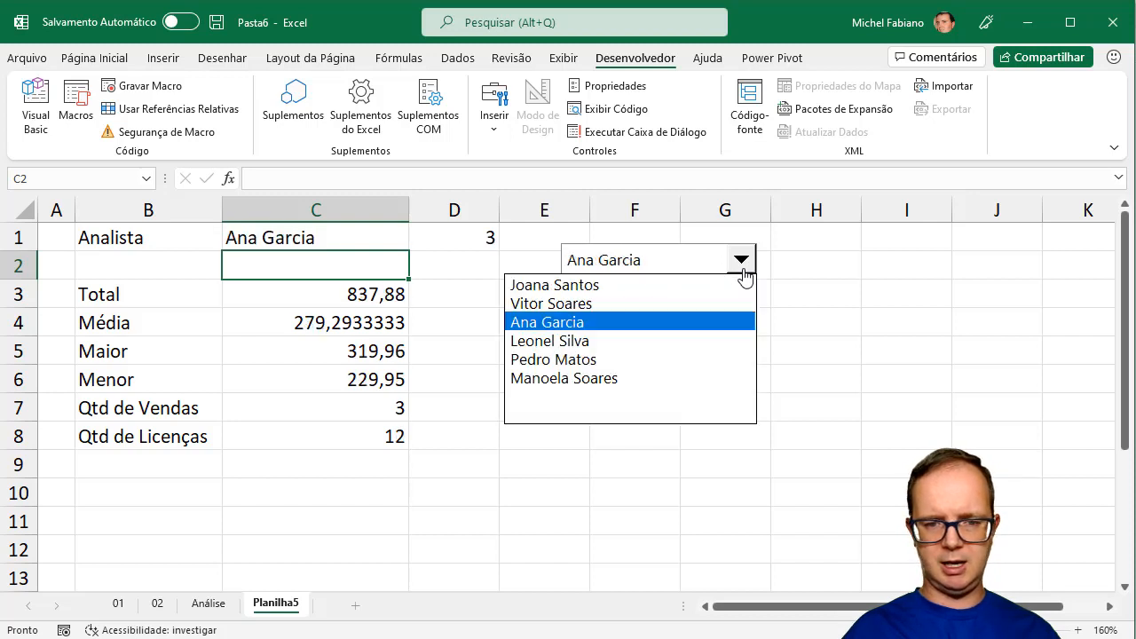
pyautogui.click(670, 359)
# Step: Apply the accounting number format in R$ to cells C3:C6
pyautogui.moveTo(352, 297); pyautogui.dragTo(340, 371)
pyautogui.click(94, 58)
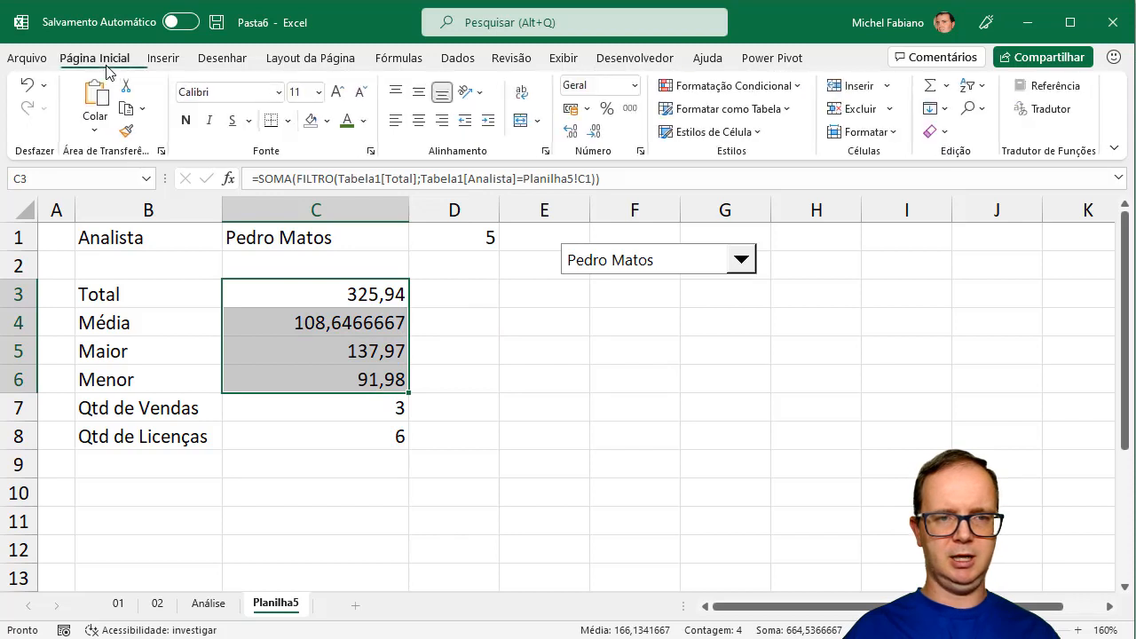
pyautogui.click(573, 108)
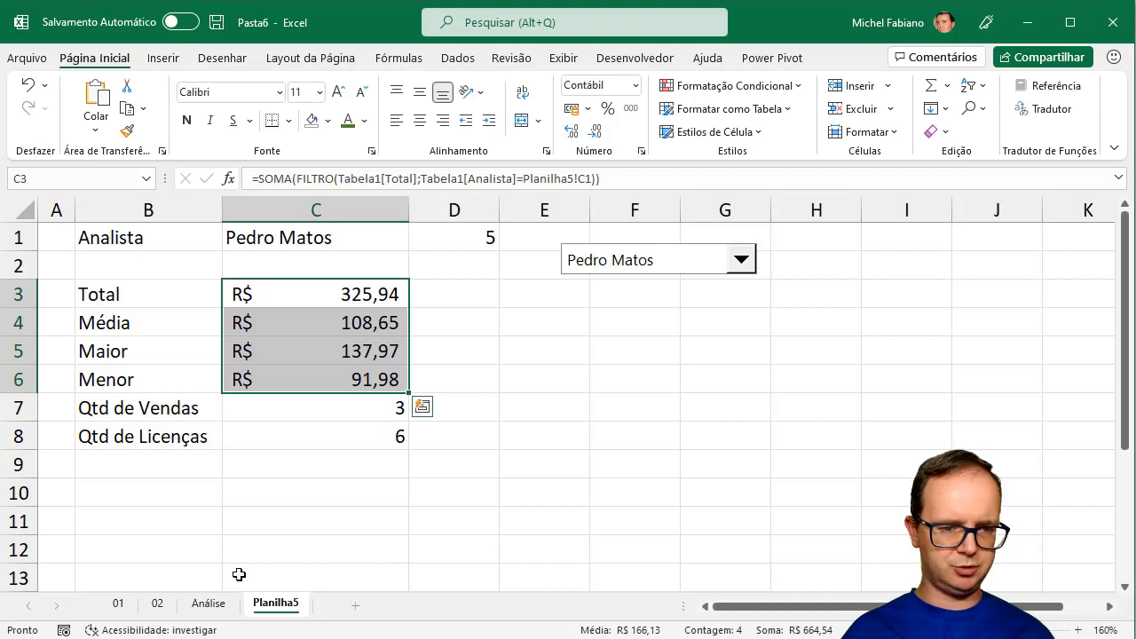
# Step: Examine the layout of the finished dashboard on the Análise sheet
pyautogui.click(209, 603)
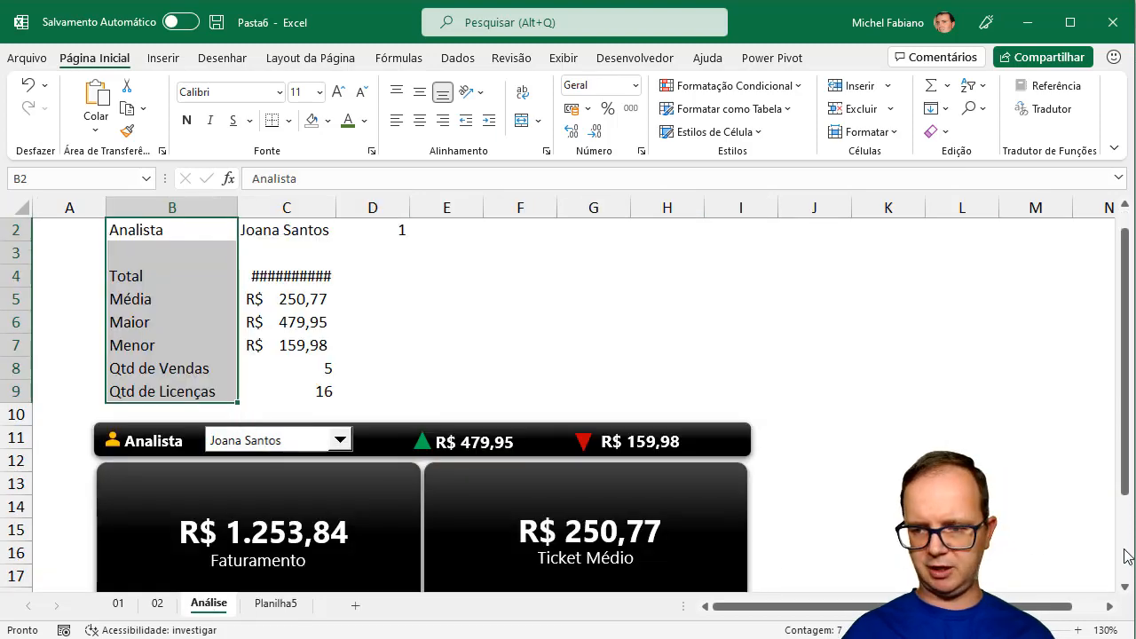
pyautogui.click(1128, 557)
pyautogui.moveTo(1125, 548); pyautogui.dragTo(1114, 451)
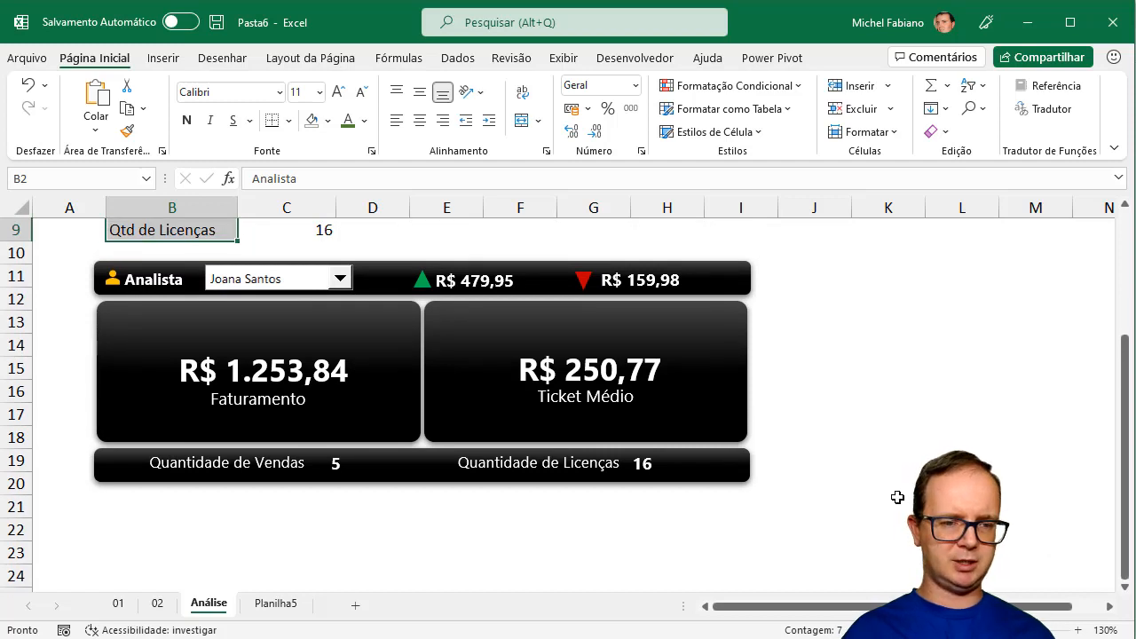
# Step: On Planilha5, draw a rounded rectangle about 0.7 cm by 13.96 cm below the summary and place copies at rows 11–12 and 18–19
pyautogui.click(276, 605)
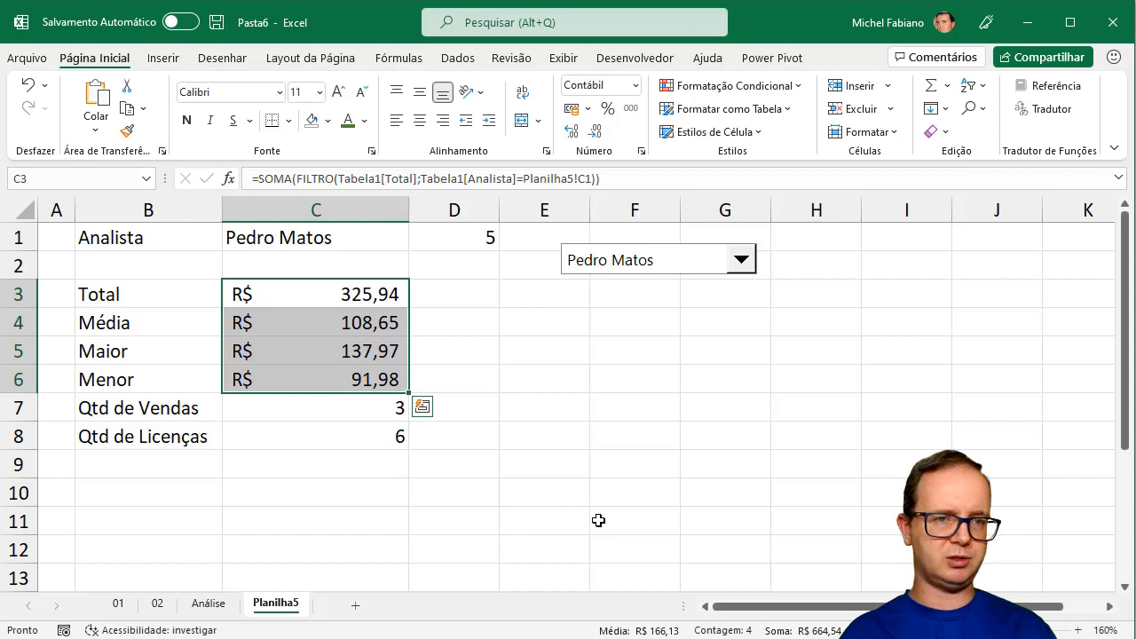
pyautogui.click(164, 58)
pyautogui.click(237, 114)
pyautogui.click(286, 182)
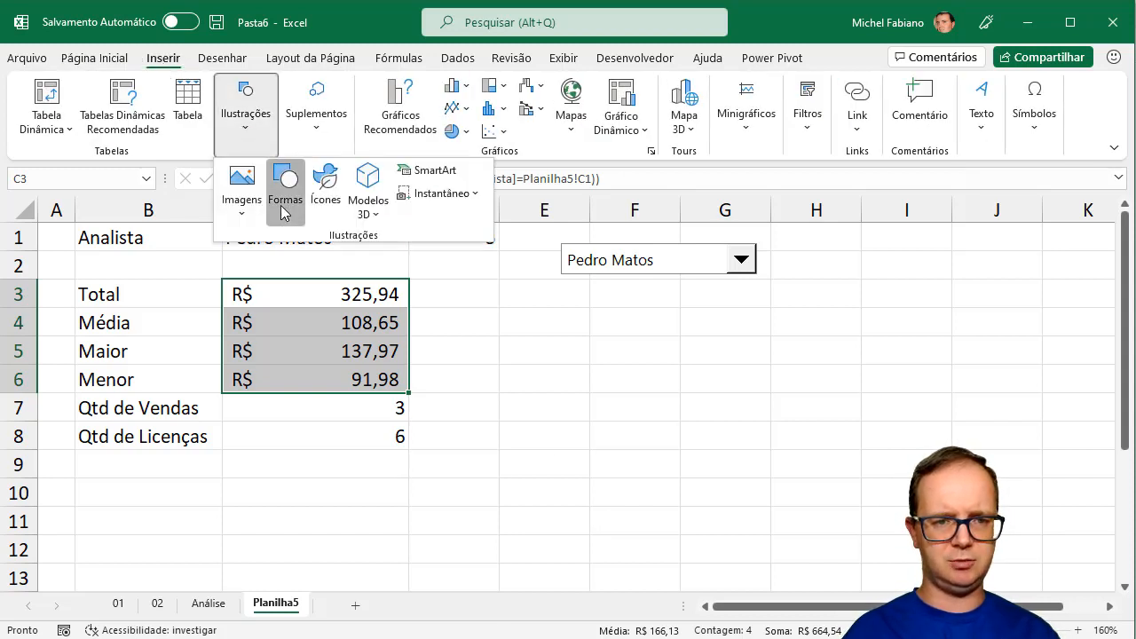
pyautogui.click(364, 262)
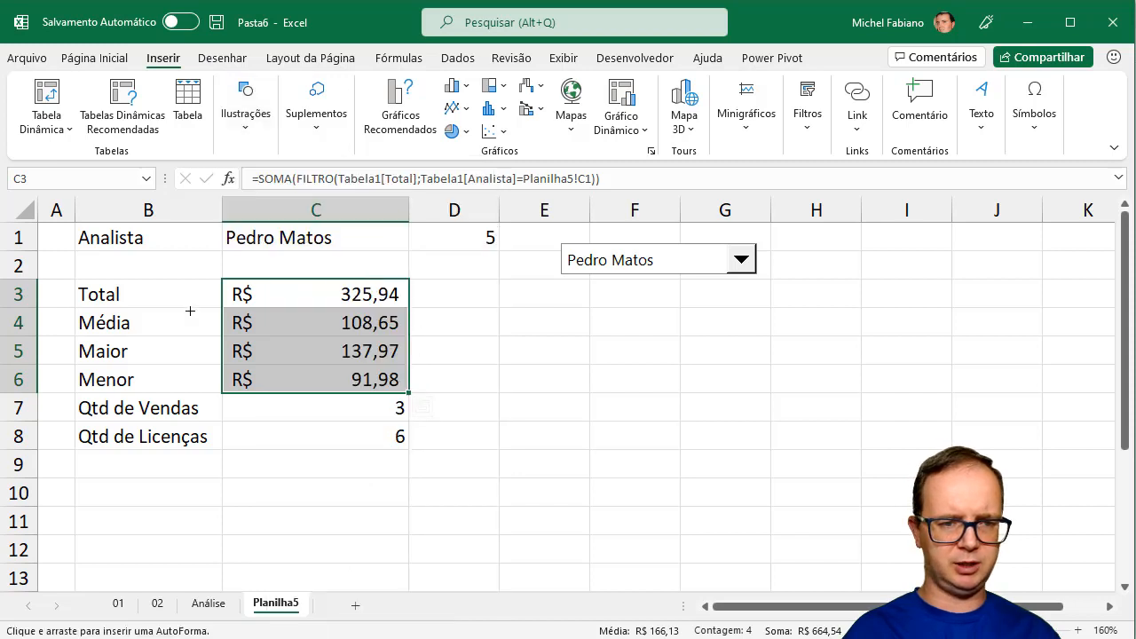
pyautogui.moveTo(73, 465); pyautogui.dragTo(822, 503)
pyautogui.scroll(-6, 558, 394)
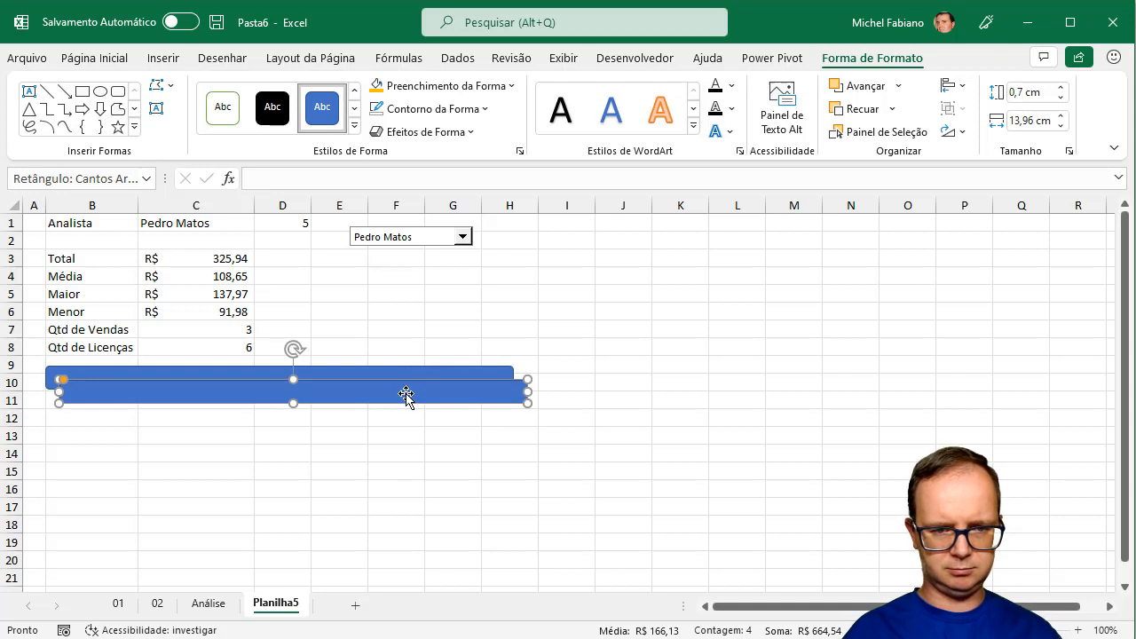
pyautogui.keyDown('ctrl'); pyautogui.moveTo(404, 382); pyautogui.dragTo(371, 403); pyautogui.keyUp('ctrl')
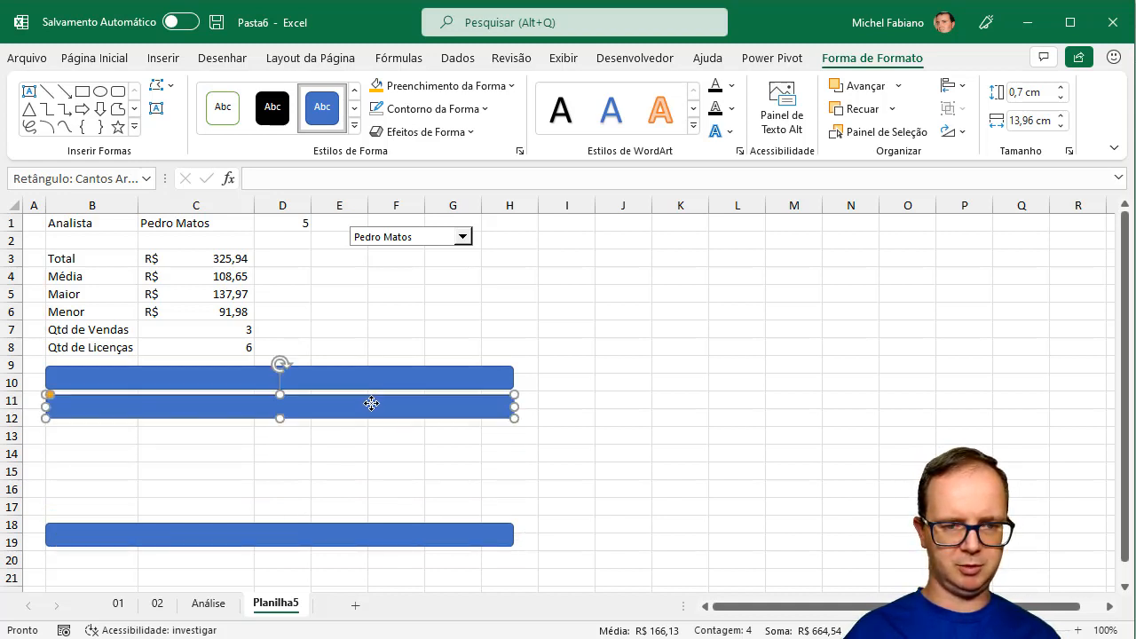
# Step: Resize the middle bar to about 3.71 cm tall and 7.1 cm wide with tighter corners, and place a copy beside it
pyautogui.moveTo(279, 418); pyautogui.dragTo(274, 520)
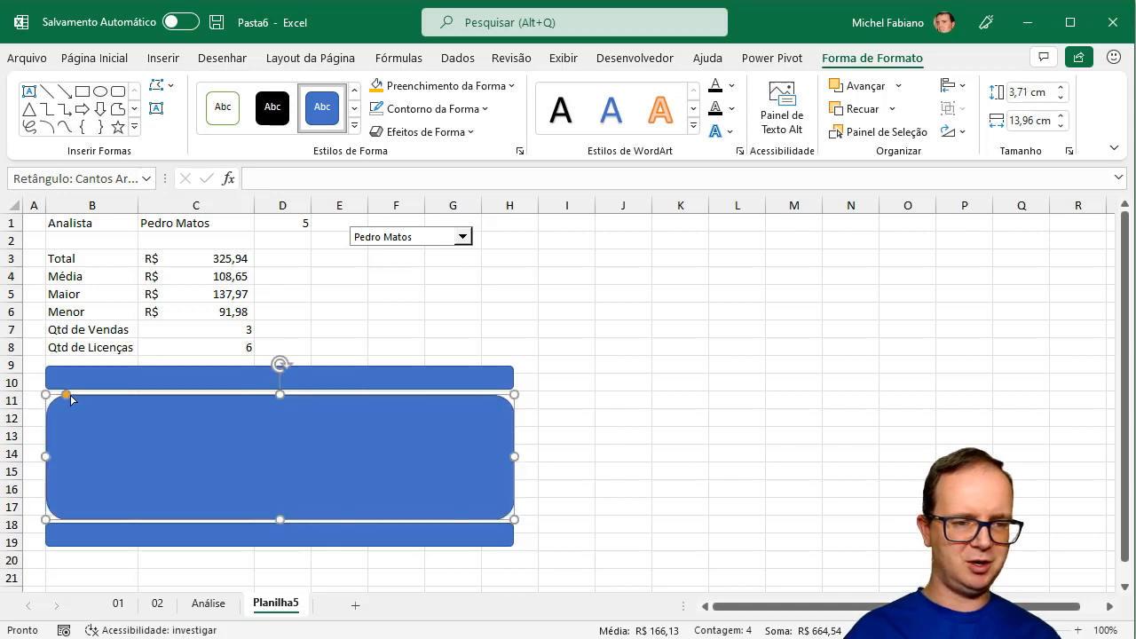
pyautogui.moveTo(67, 398); pyautogui.dragTo(50, 396)
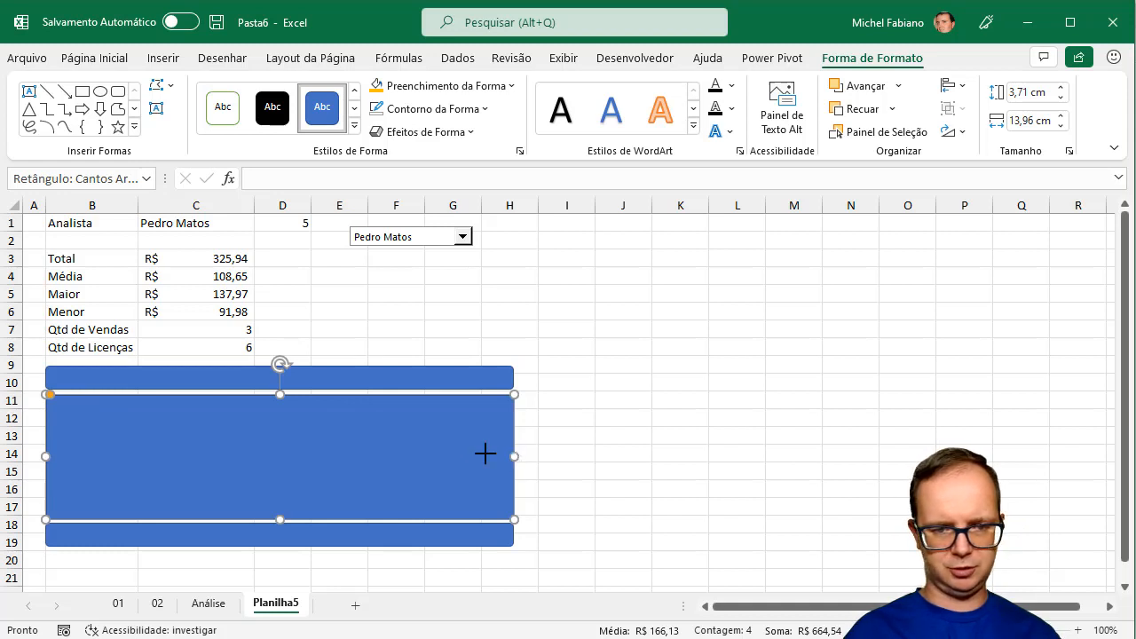
pyautogui.moveTo(485, 454)
pyautogui.mouseDown()
pyautogui.moveTo(283, 455)
pyautogui.moveTo(497, 426)
pyautogui.moveTo(468, 441)
pyautogui.mouseUp()
pyautogui.press('Left')
pyautogui.press('Down')
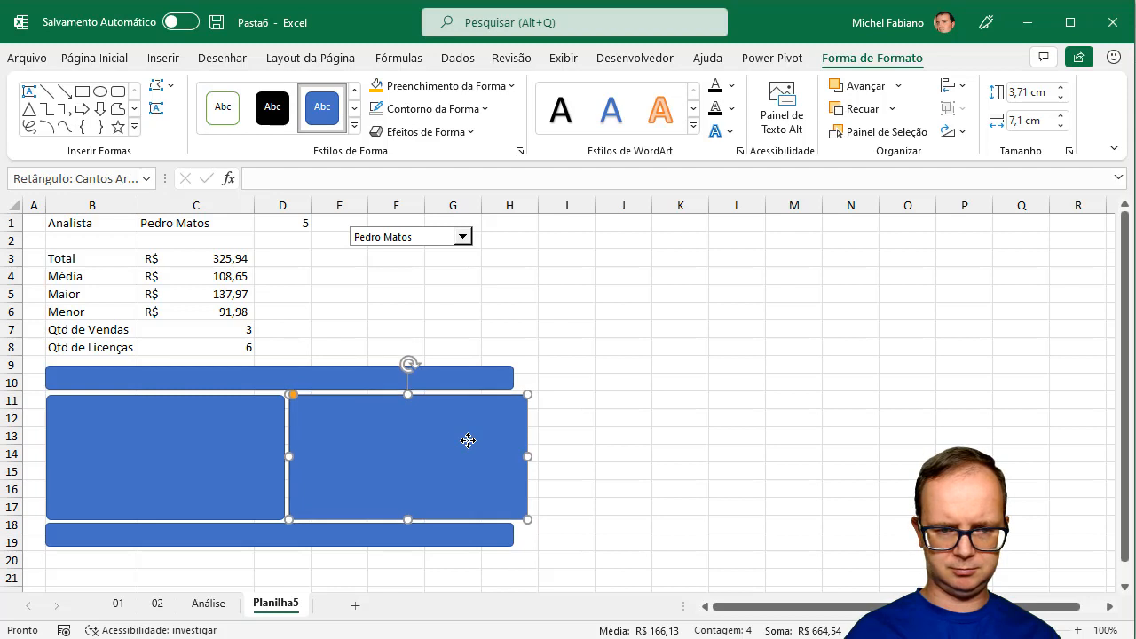
# Step: Widen the upper and lower bars together to about 14.35 cm, flush with the outer edge of the second card
pyautogui.click(493, 379)
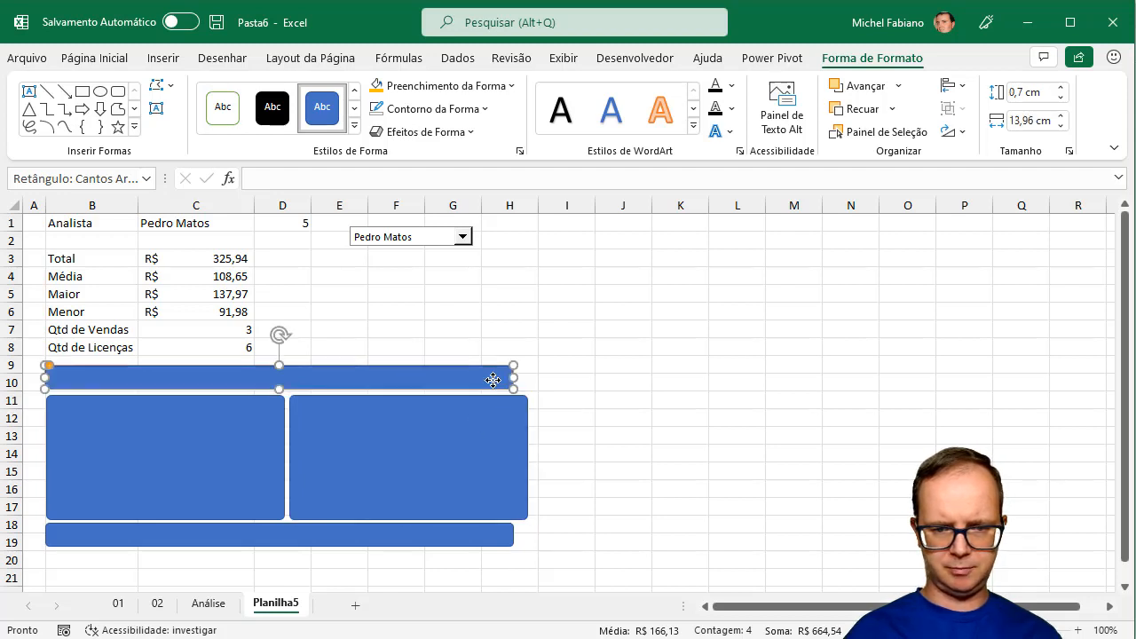
pyautogui.keyDown('shift'); pyautogui.click(471, 540); pyautogui.keyUp('shift')
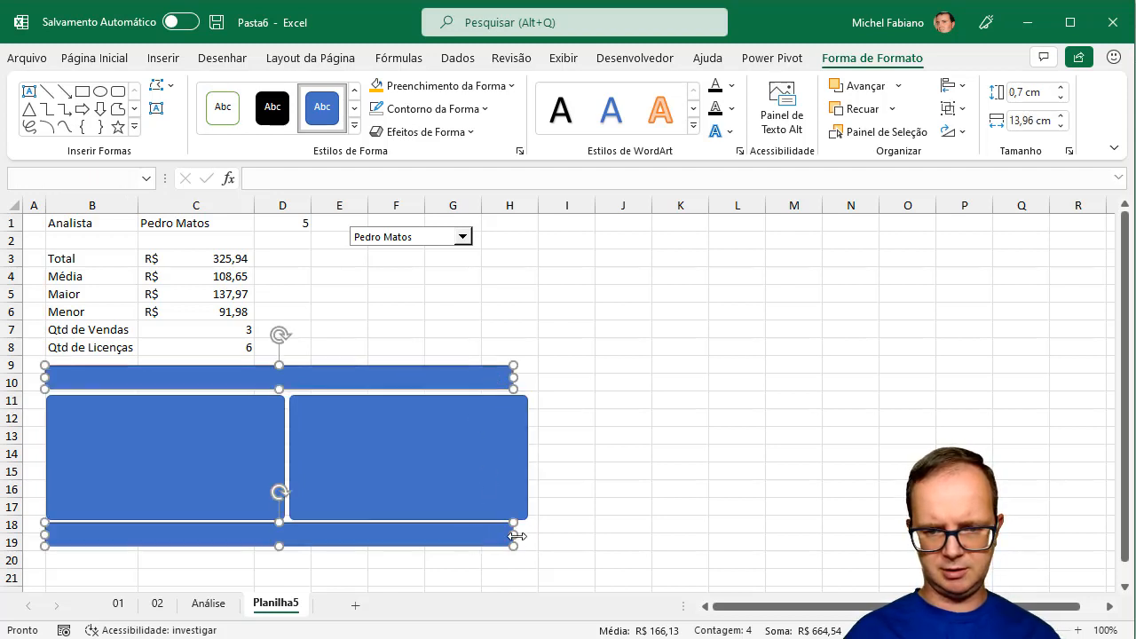
pyautogui.moveTo(517, 536); pyautogui.dragTo(530, 535)
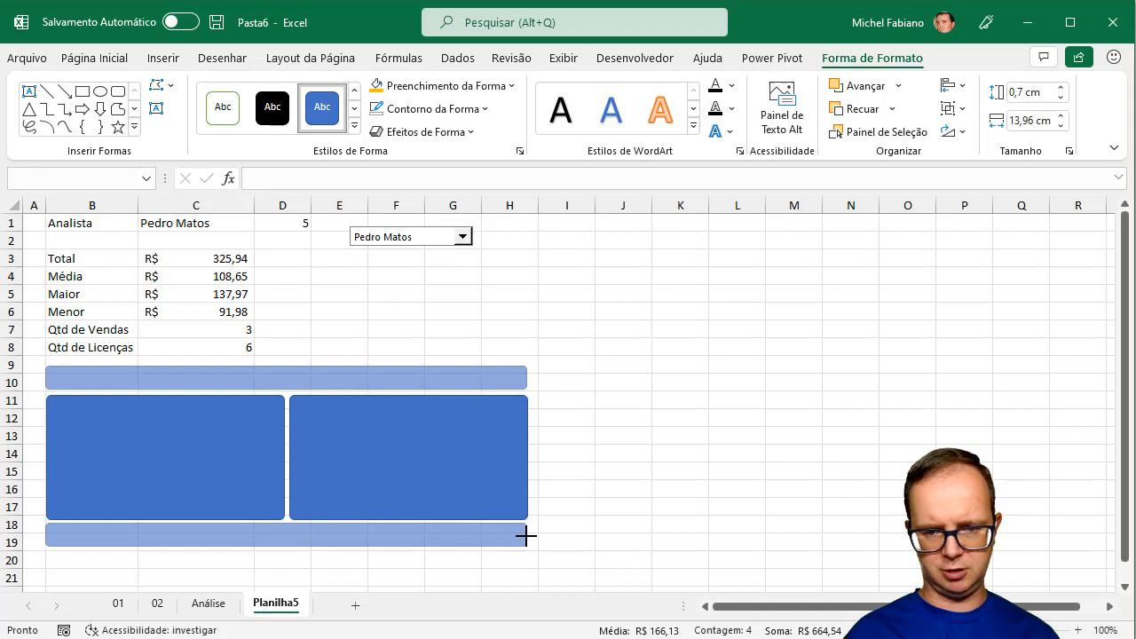
pyautogui.moveTo(526, 536); pyautogui.dragTo(526, 536)
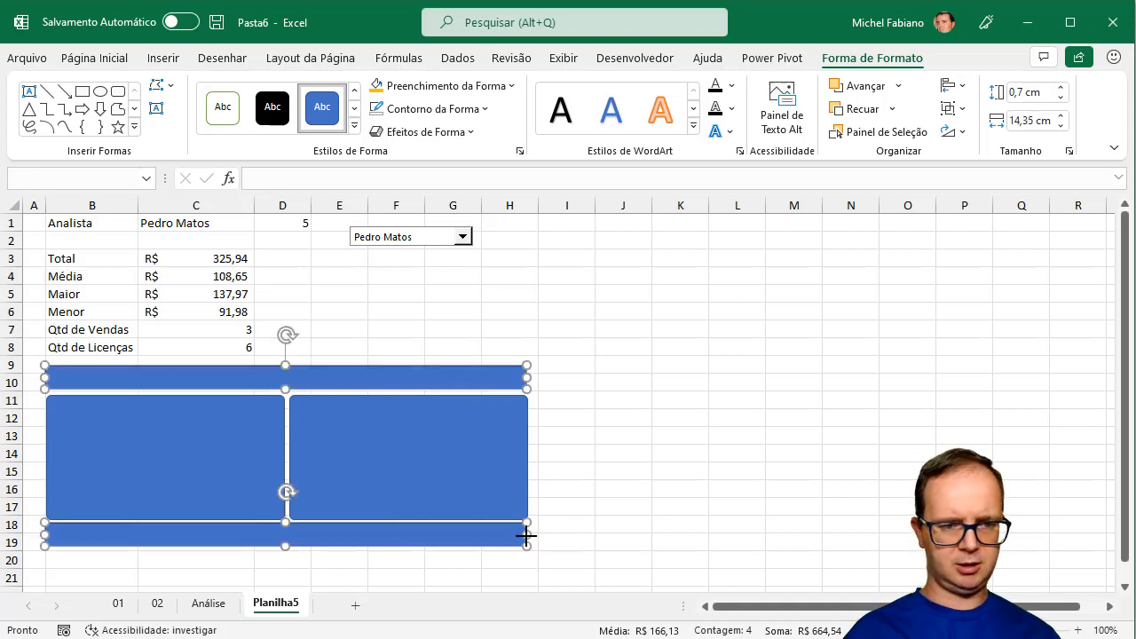
pyautogui.click(614, 526)
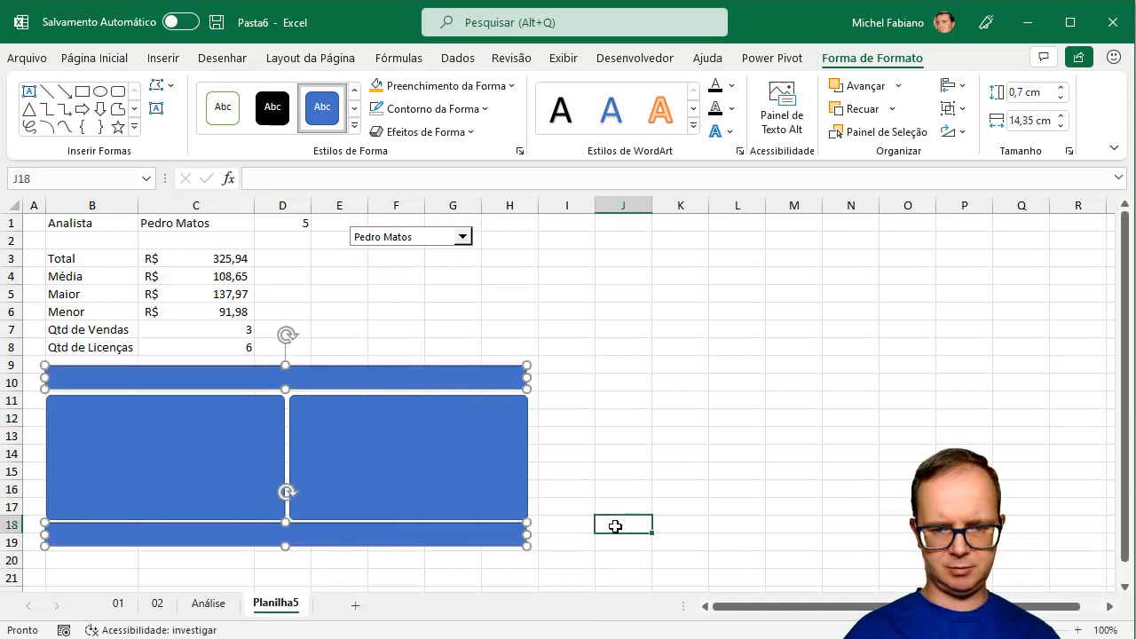
# Step: Nudge the lower bar slightly down to even out its gap from the two cards
pyautogui.click(463, 535)
pyautogui.press('Down')
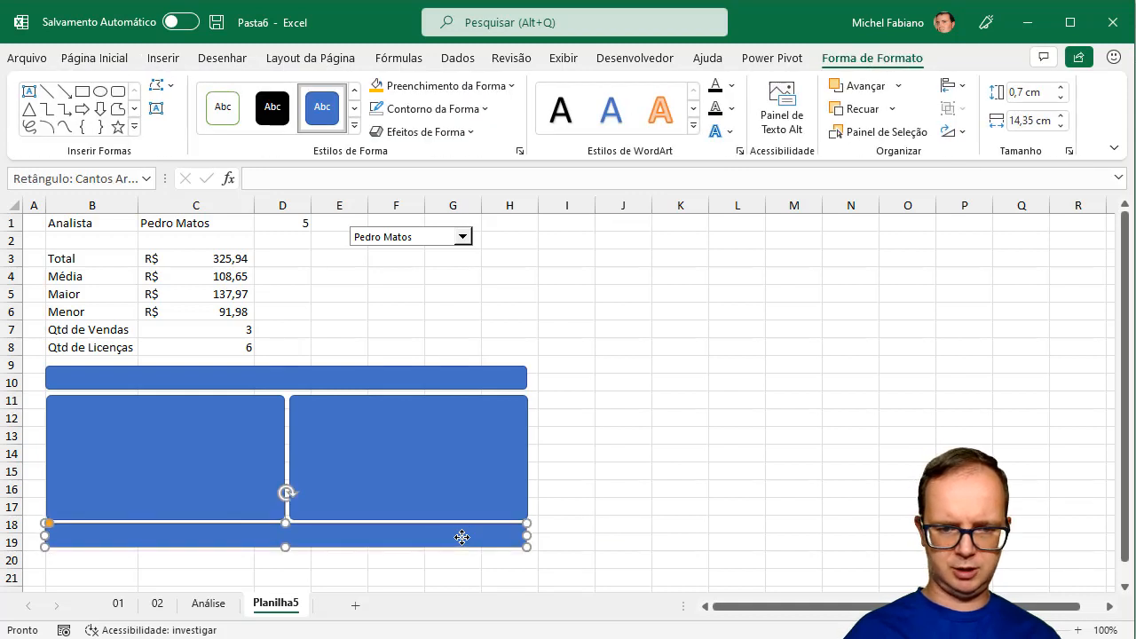
pyautogui.press('Down')
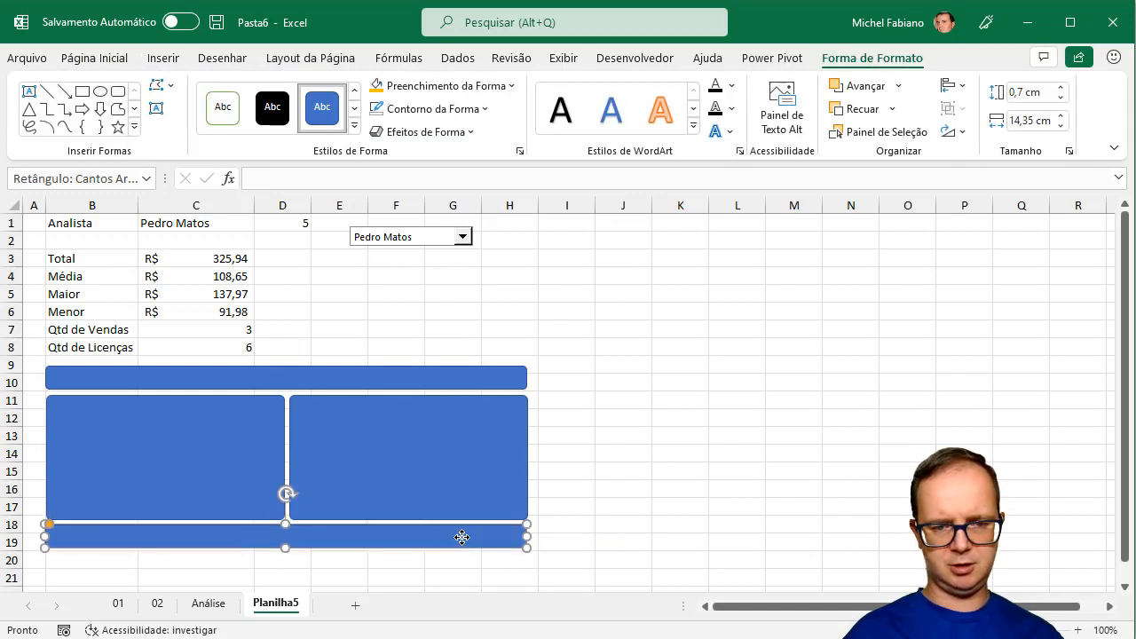
# Step: Apply the black intense-effect theme style to all four dashboard shapes and deselect them
pyautogui.keyDown('ctrl'); pyautogui.click(440, 468); pyautogui.keyUp('ctrl')
pyautogui.keyDown('ctrl'); pyautogui.click(191, 469); pyautogui.keyUp('ctrl')
pyautogui.keyDown('ctrl'); pyautogui.click(227, 386); pyautogui.keyUp('ctrl')
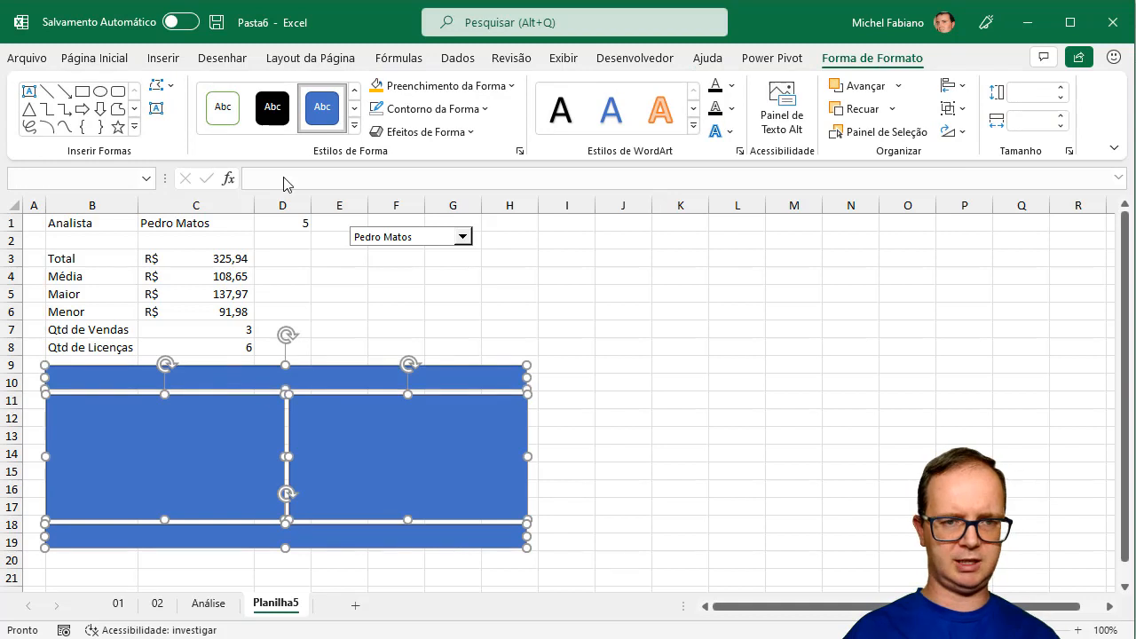
pyautogui.click(354, 125)
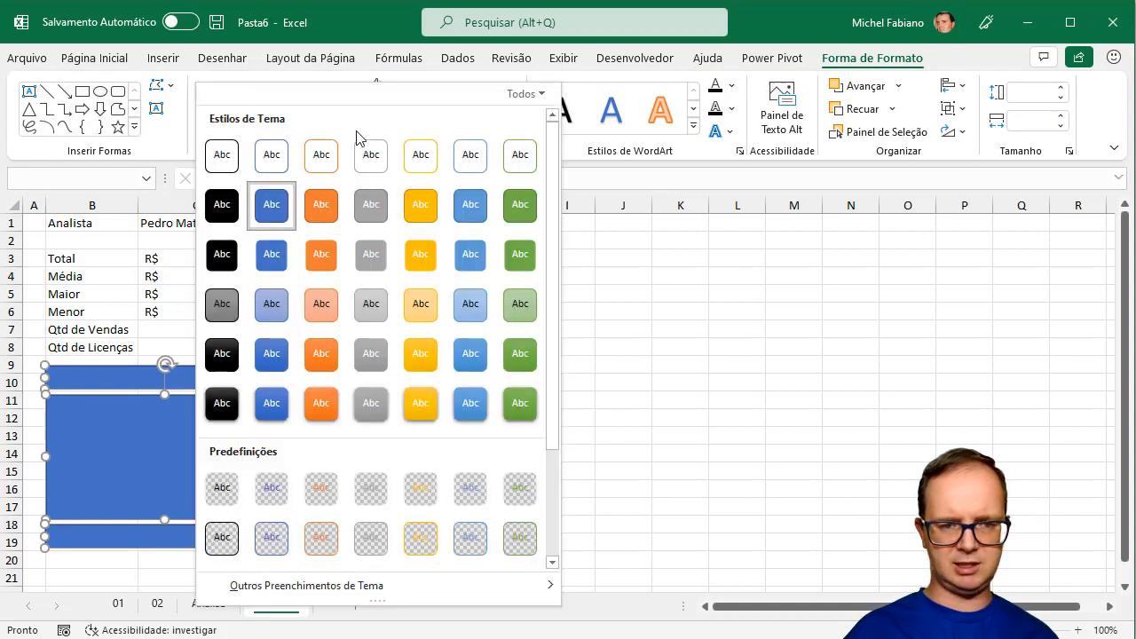
pyautogui.click(224, 407)
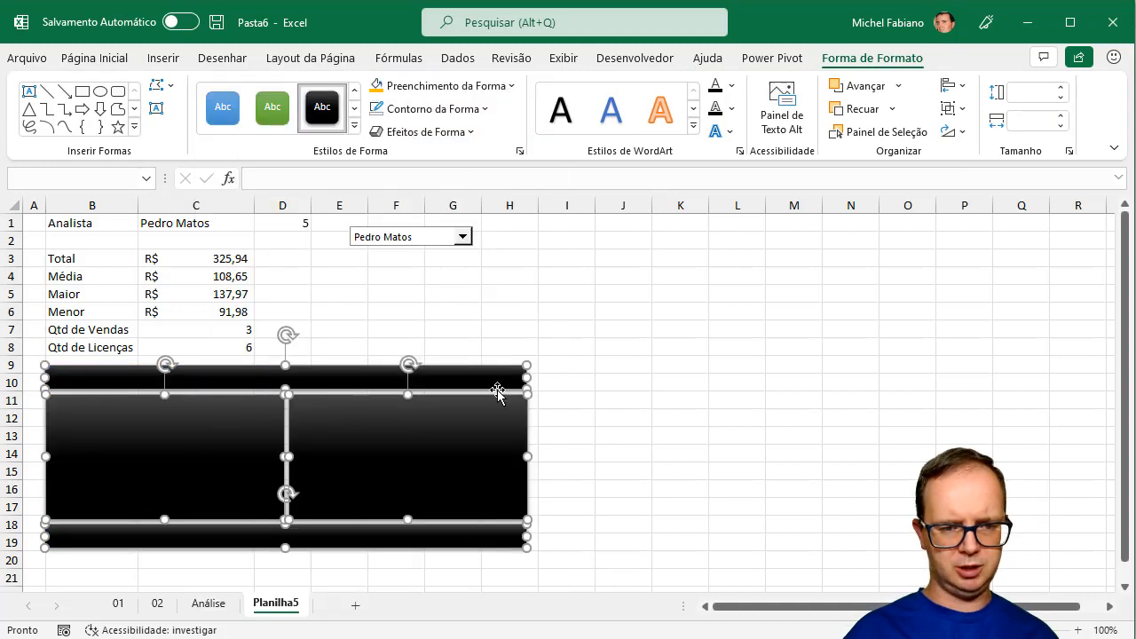
pyautogui.click(354, 128)
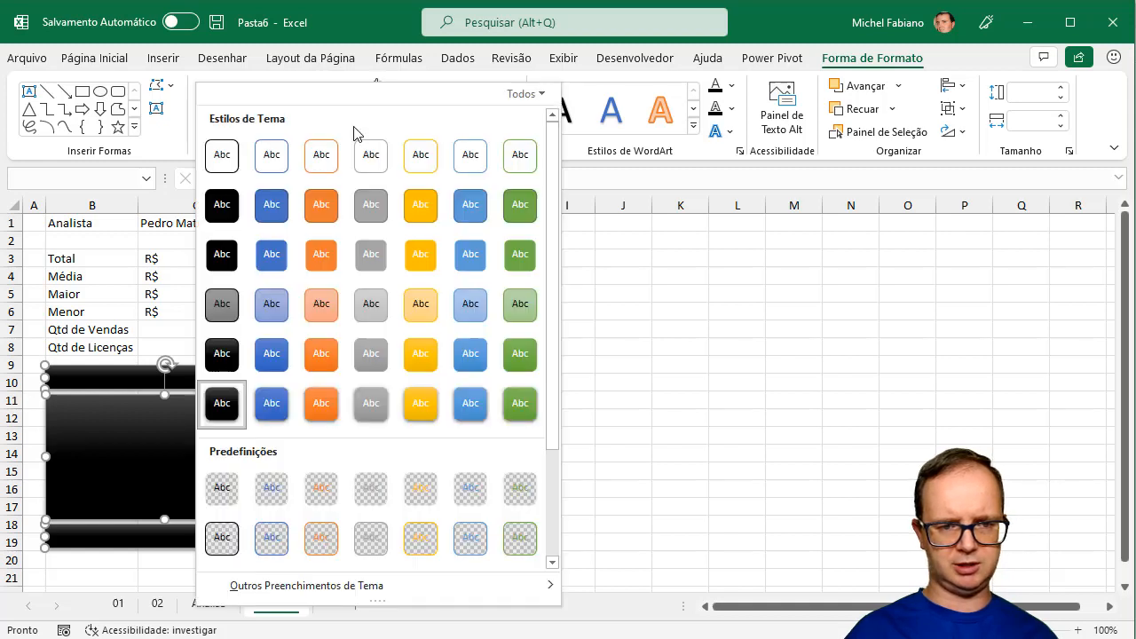
pyautogui.click(221, 404)
pyautogui.click(664, 413)
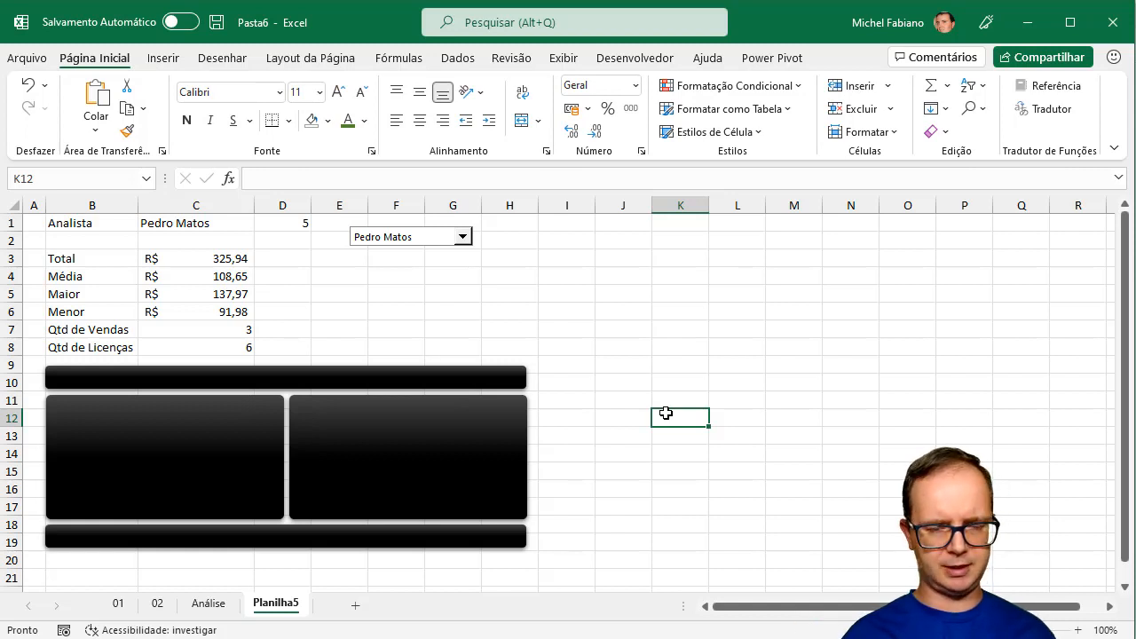
# Step: Bring the analyst combo box to the front and move it onto the upper black bar
pyautogui.rightClick(425, 238)
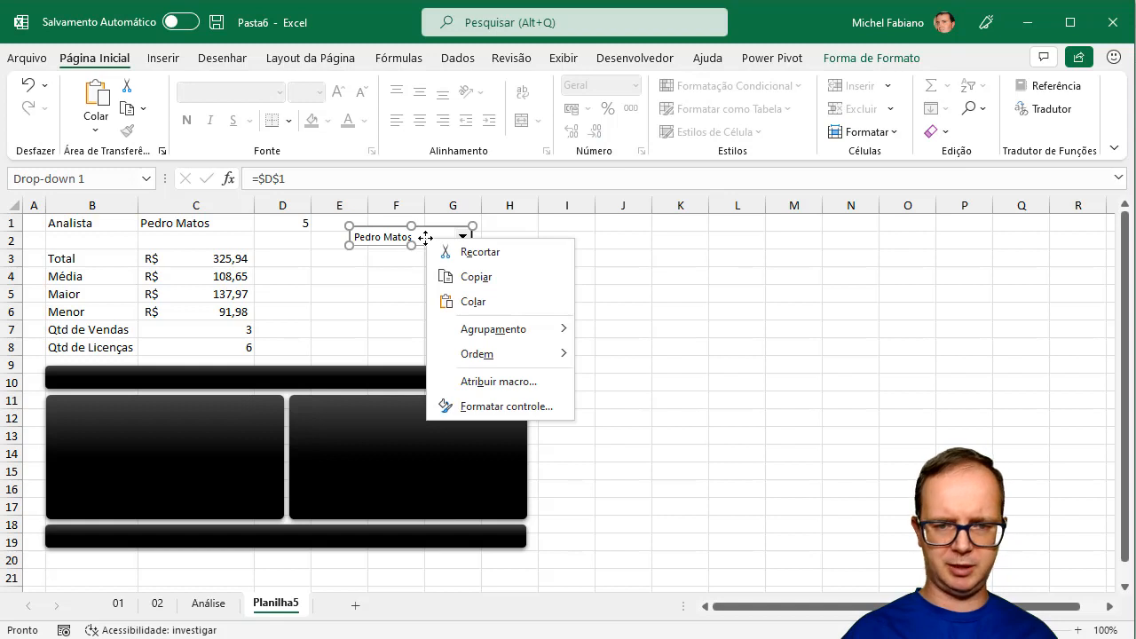
pyautogui.moveTo(562, 355)
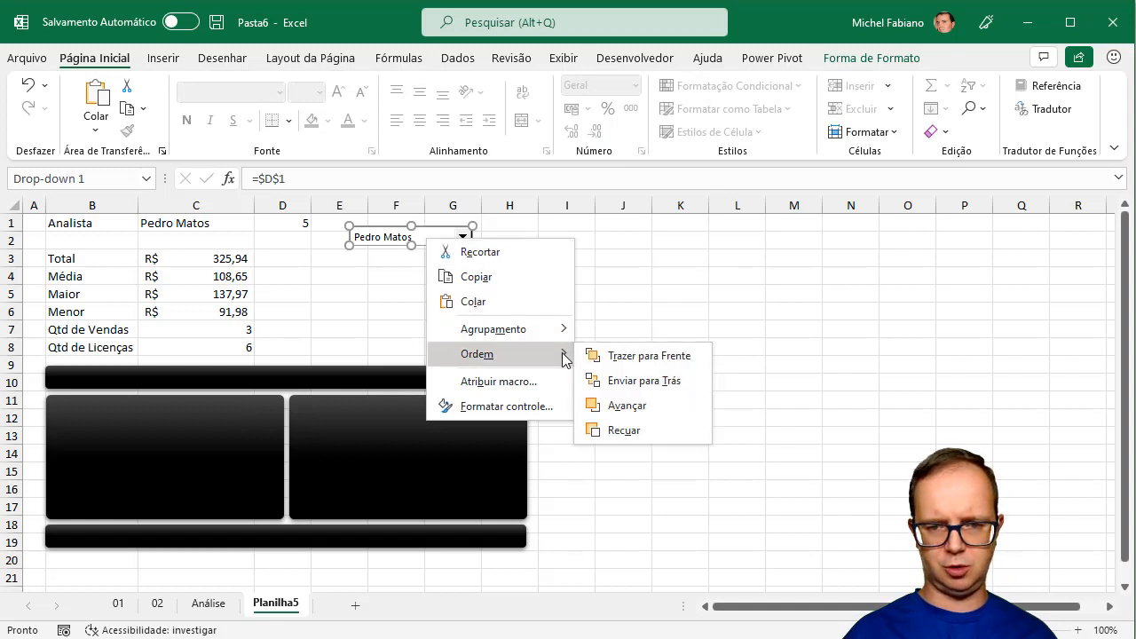
pyautogui.click(615, 360)
pyautogui.moveTo(449, 236); pyautogui.dragTo(210, 377)
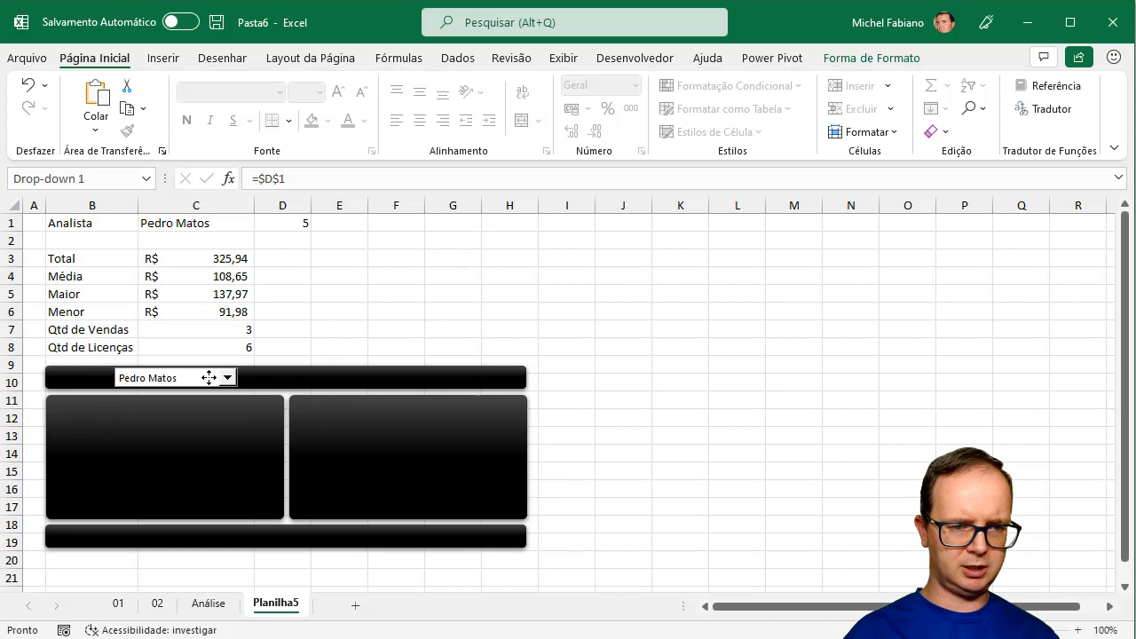
# Step: Make the upper bar slightly taller by raising its upper edge, and reposition the combo box so it sits vertically centred on it
pyautogui.click(304, 378)
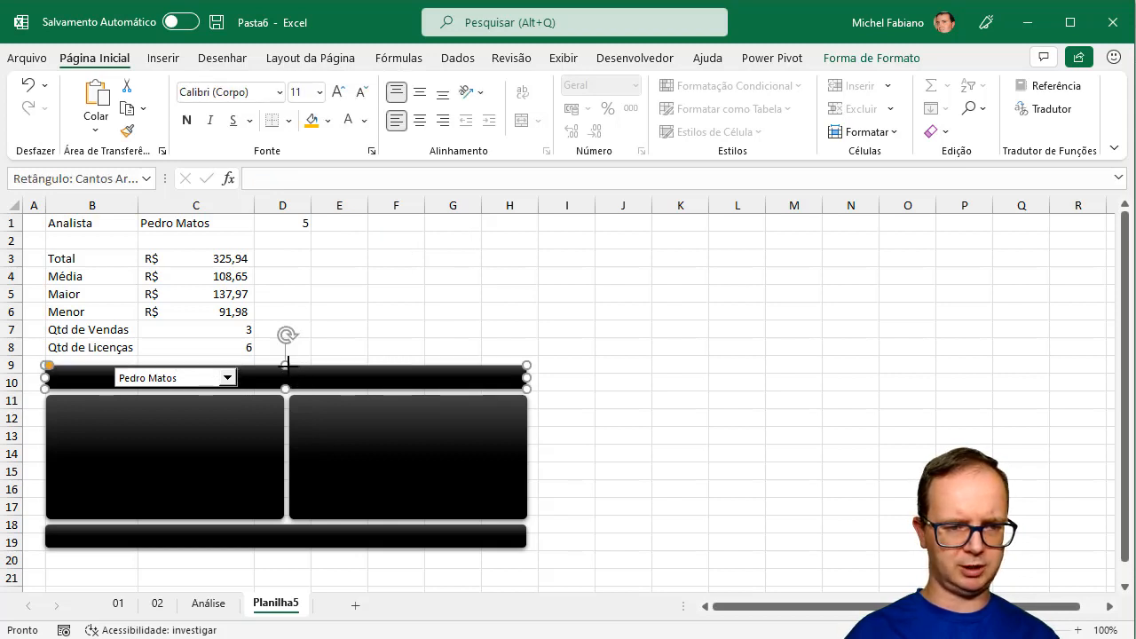
pyautogui.moveTo(287, 365); pyautogui.dragTo(260, 376)
pyautogui.rightClick(229, 379)
pyautogui.press('Escape')
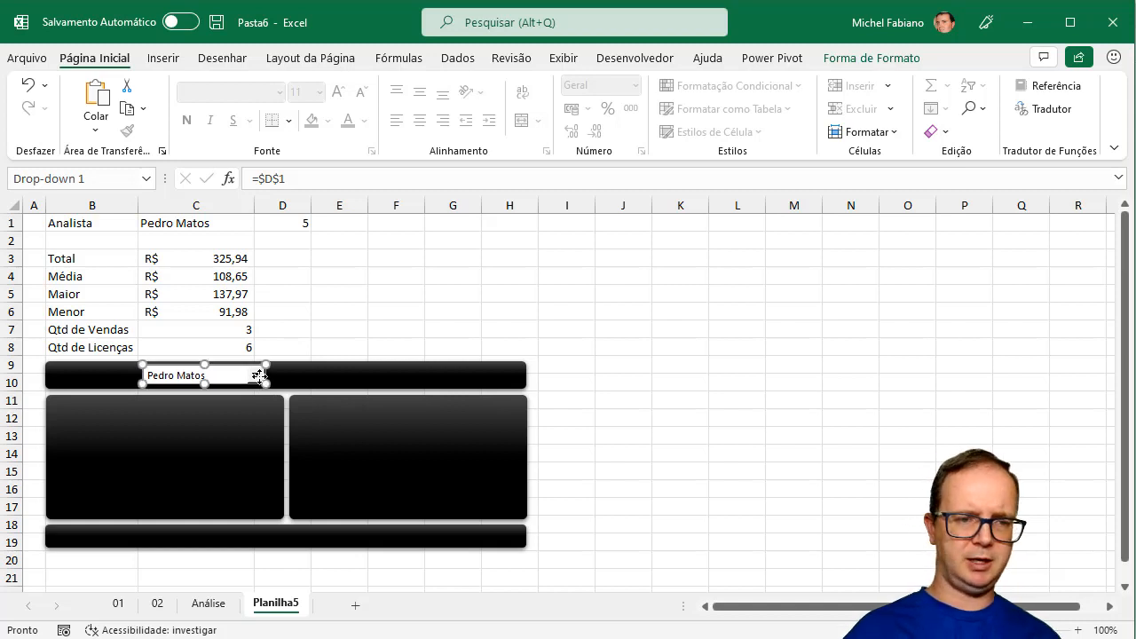
# Step: Insert a text box reading "Analista" and place it on the upper bar just before the combo box
pyautogui.click(163, 57)
pyautogui.click(252, 142)
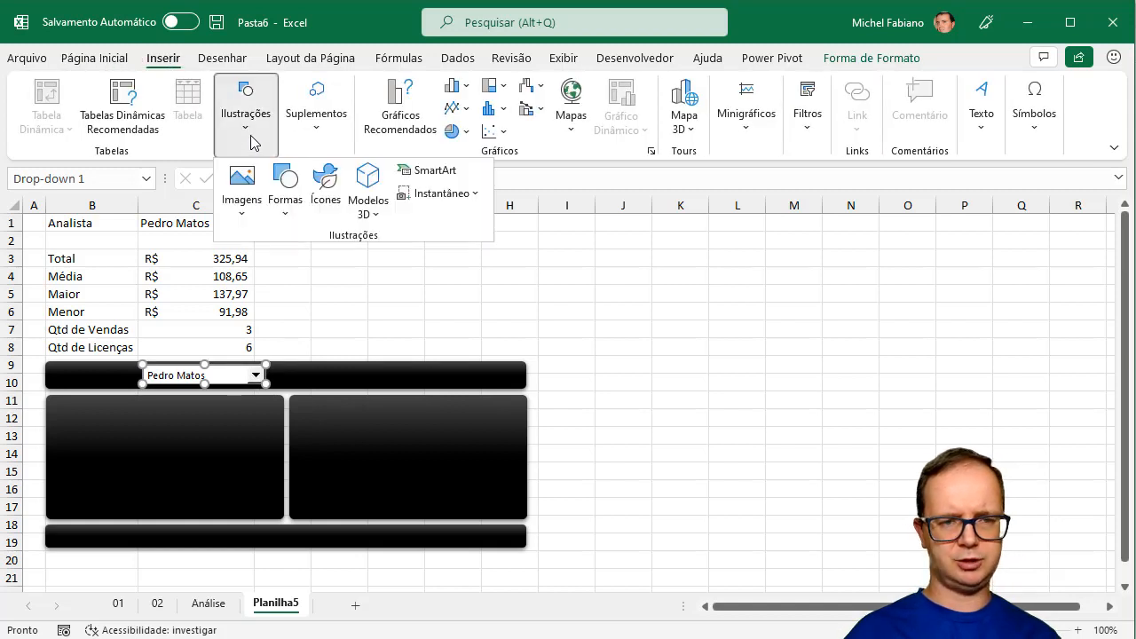
pyautogui.click(285, 186)
pyautogui.click(281, 266)
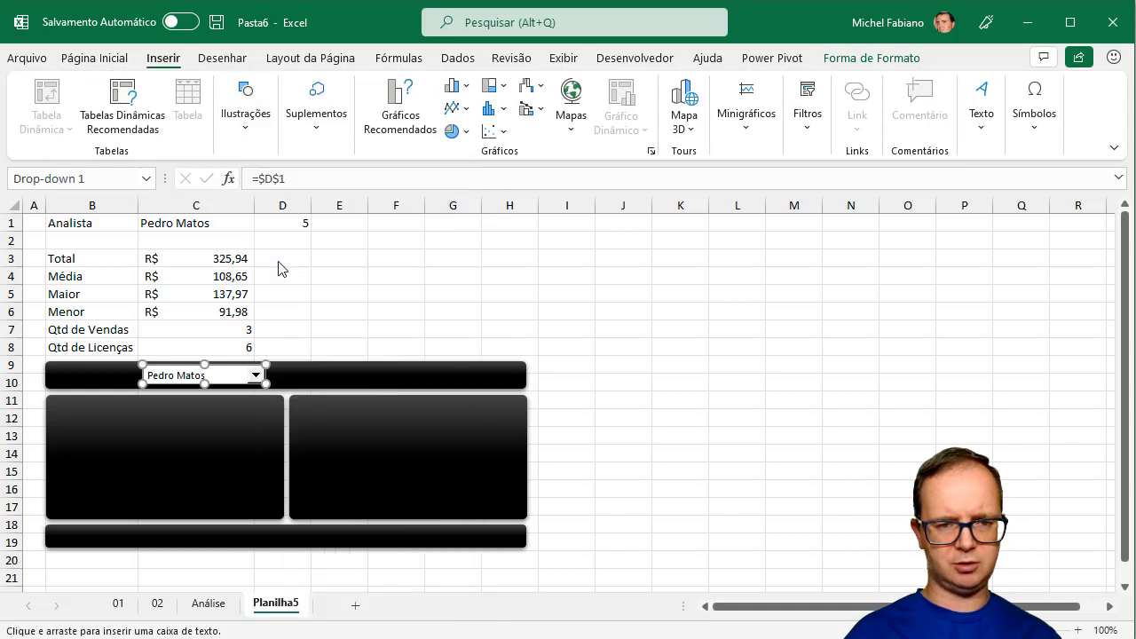
pyautogui.click(453, 297)
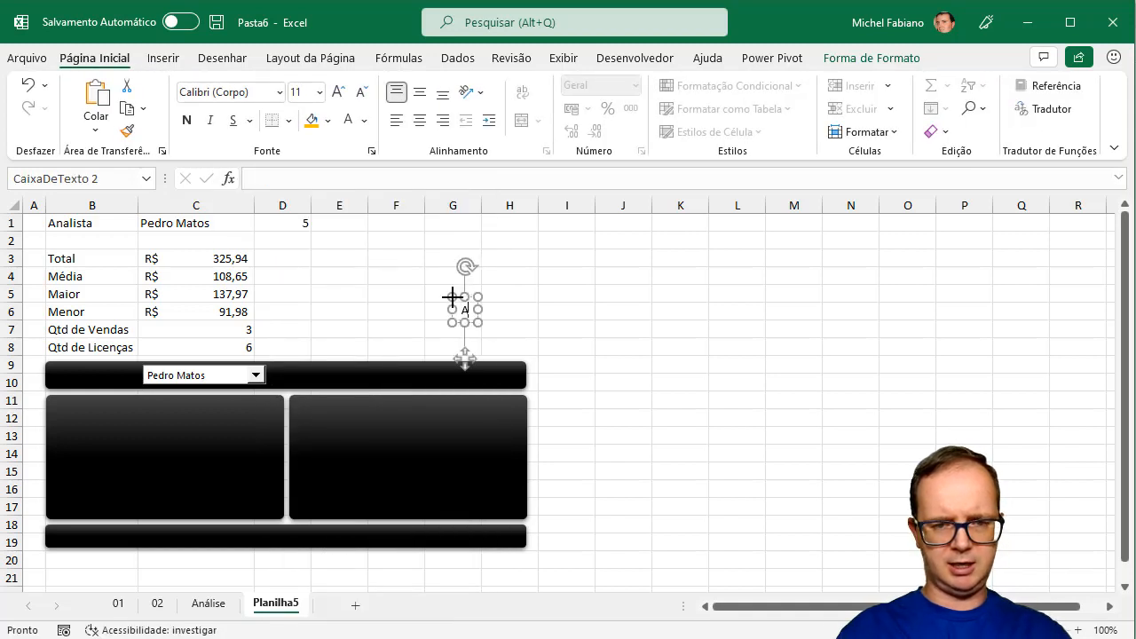
pyautogui.write('Analista')
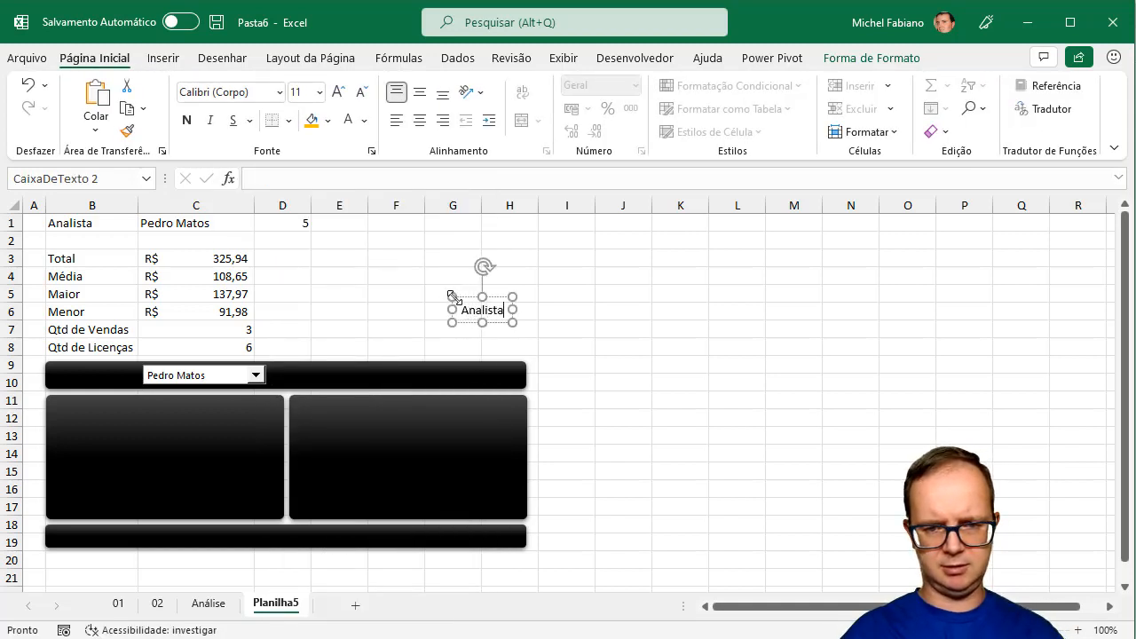
pyautogui.moveTo(474, 299); pyautogui.dragTo(92, 367)
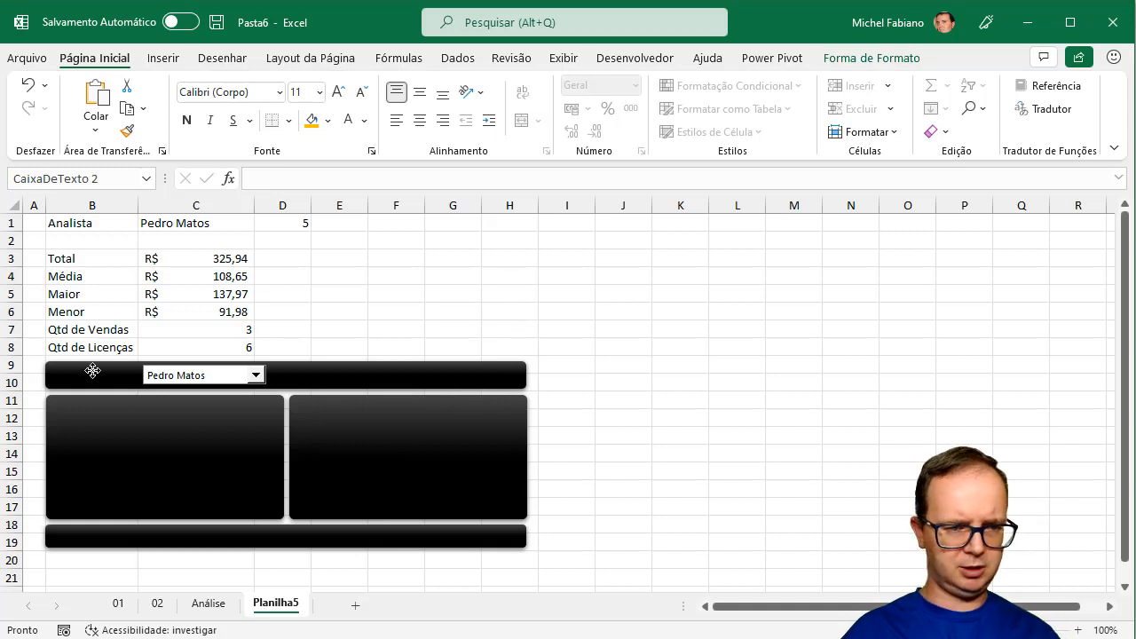
# Step: Format the Analista label as white Segoe UI 10,5 without bold and nudge it up level with the combo box
pyautogui.click(346, 120)
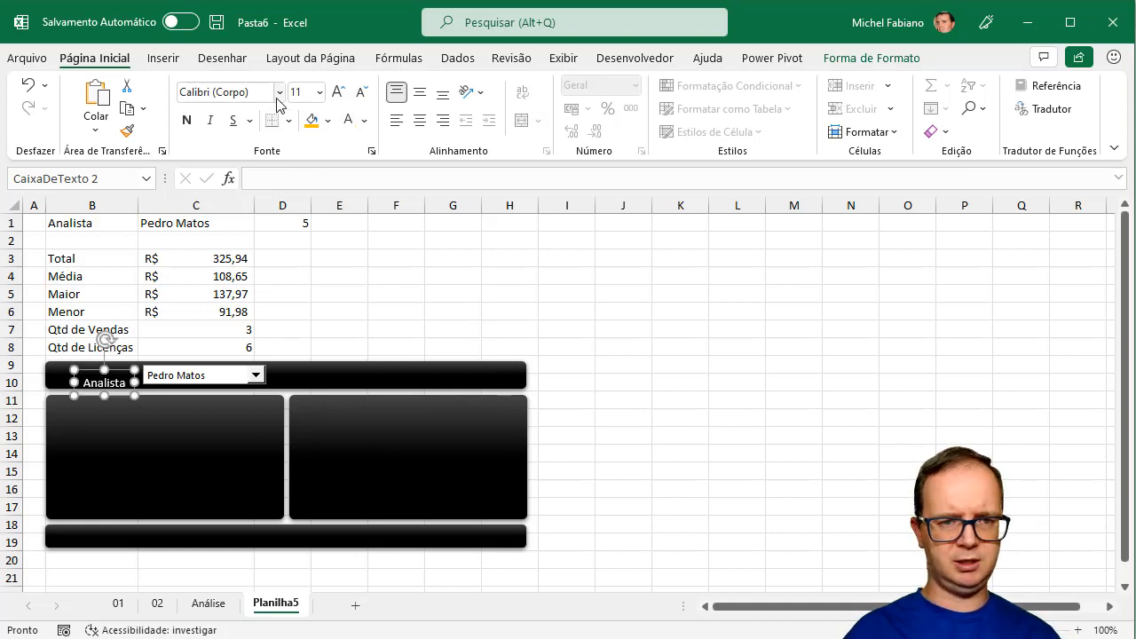
pyautogui.click(280, 91)
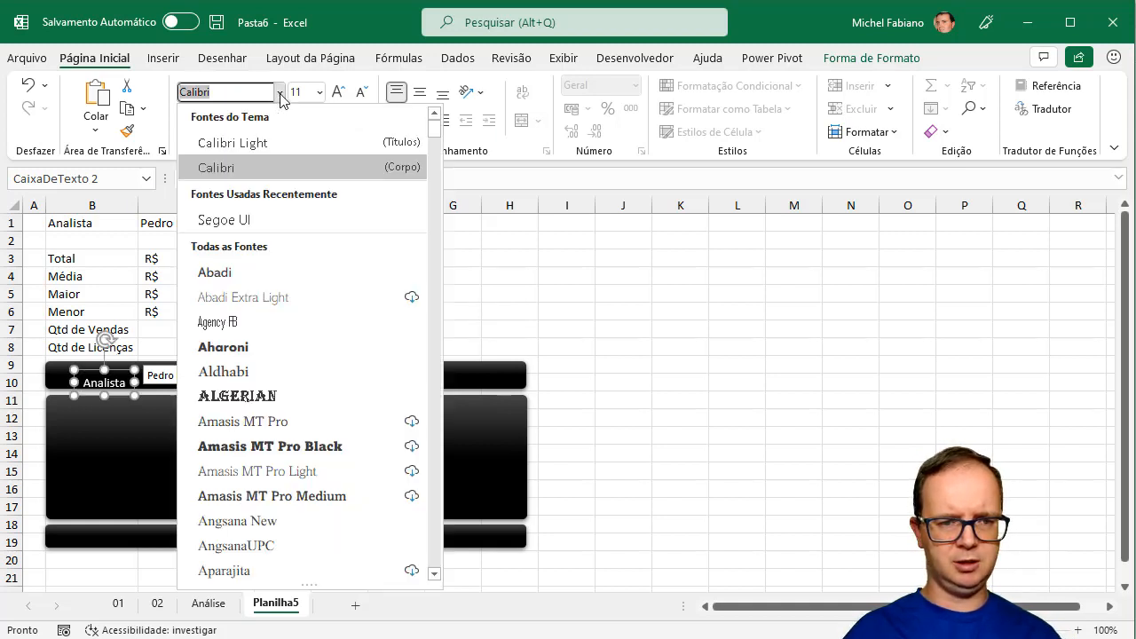
pyautogui.click(238, 222)
pyautogui.click(361, 91)
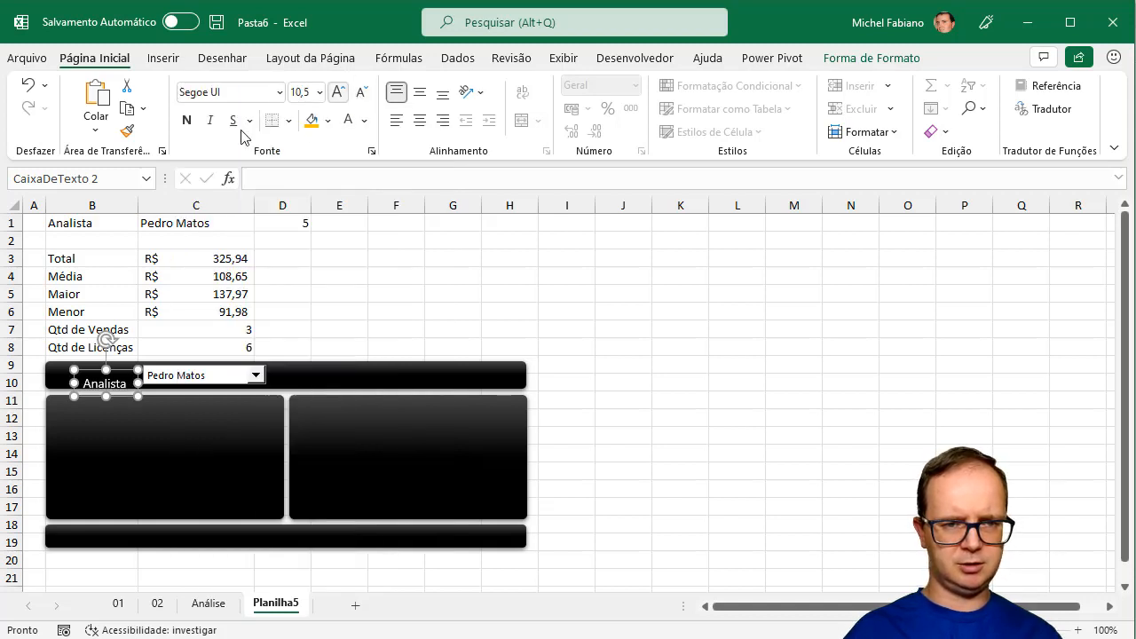
pyautogui.click(188, 122)
pyautogui.press('Up')
pyautogui.press('Up')
pyautogui.press('Up')
pyautogui.press('Up')
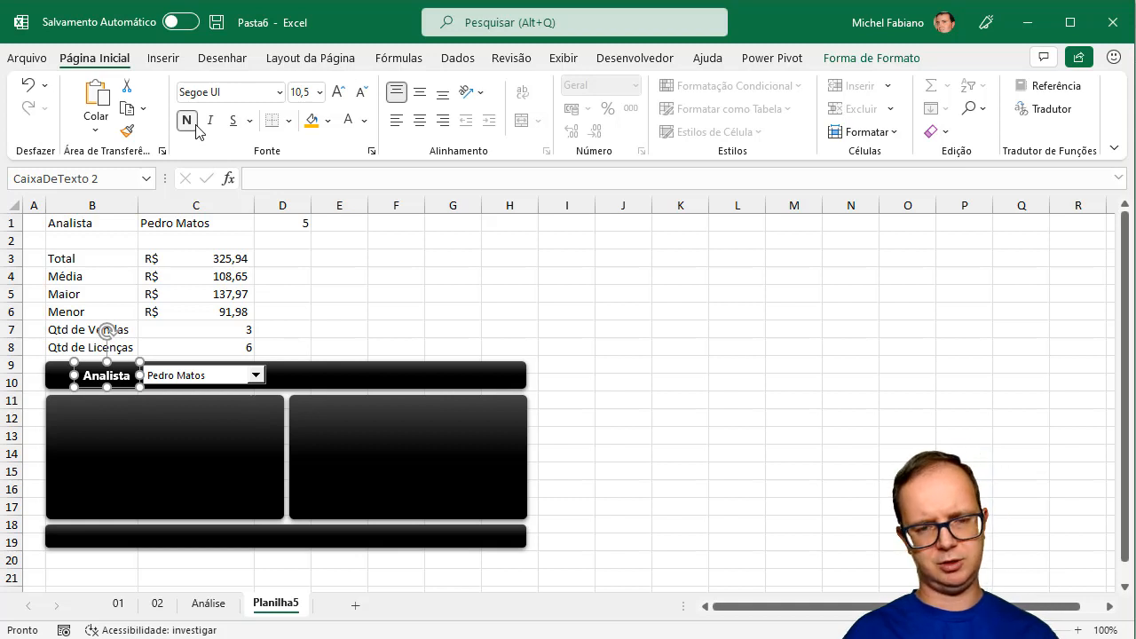
pyautogui.click(196, 126)
# Step: Duplicate the Analista label onto the start of the lower bar and change the copy's text to "Quantidade de Vendas"
pyautogui.hotkey('ctrl', 'd')
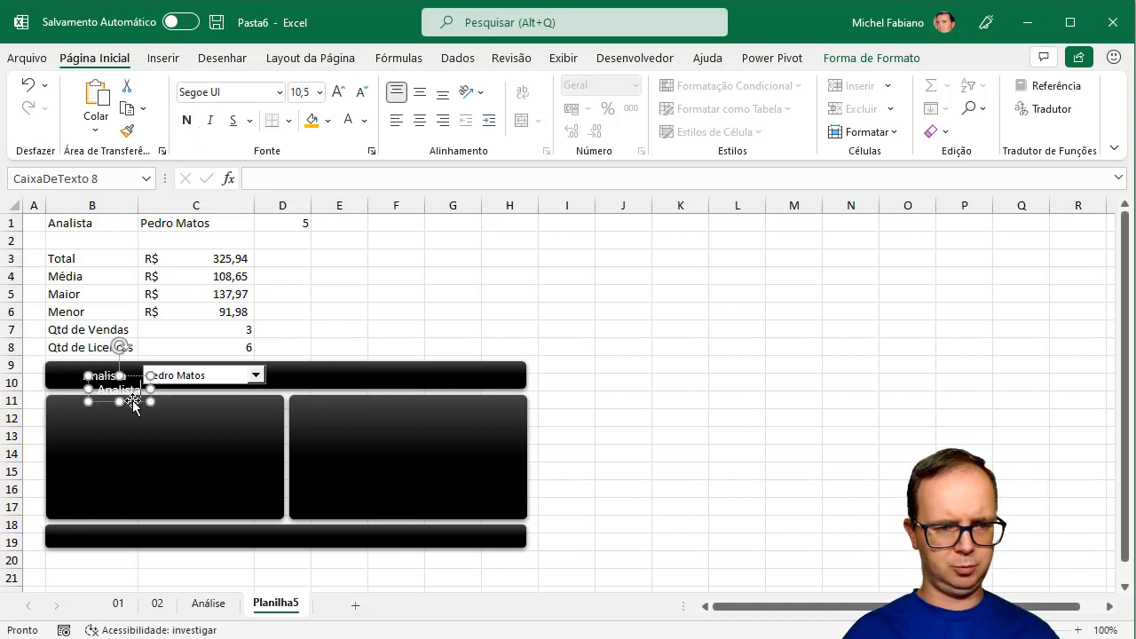
pyautogui.moveTo(127, 401); pyautogui.dragTo(105, 548)
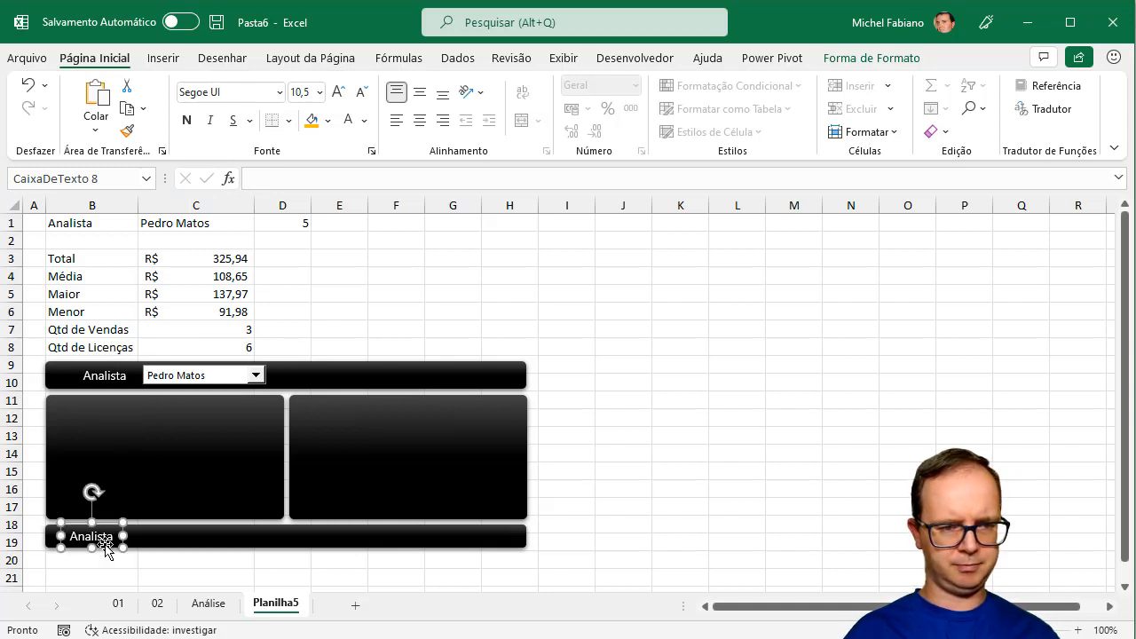
pyautogui.doubleClick(91, 536)
pyautogui.write('Q')
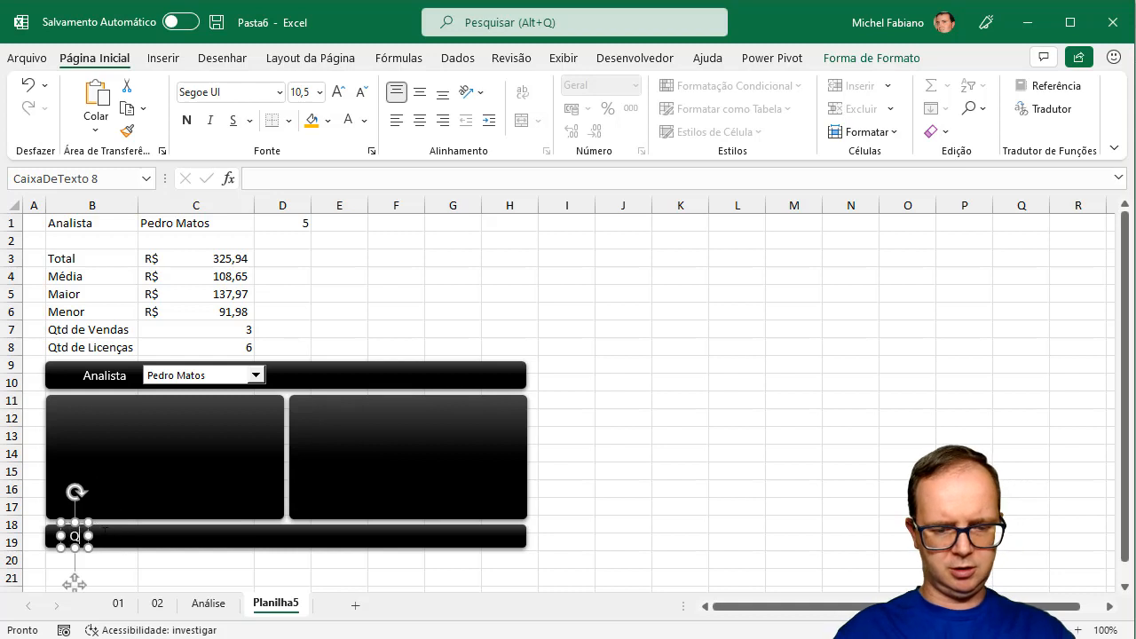
pyautogui.write('uant de')
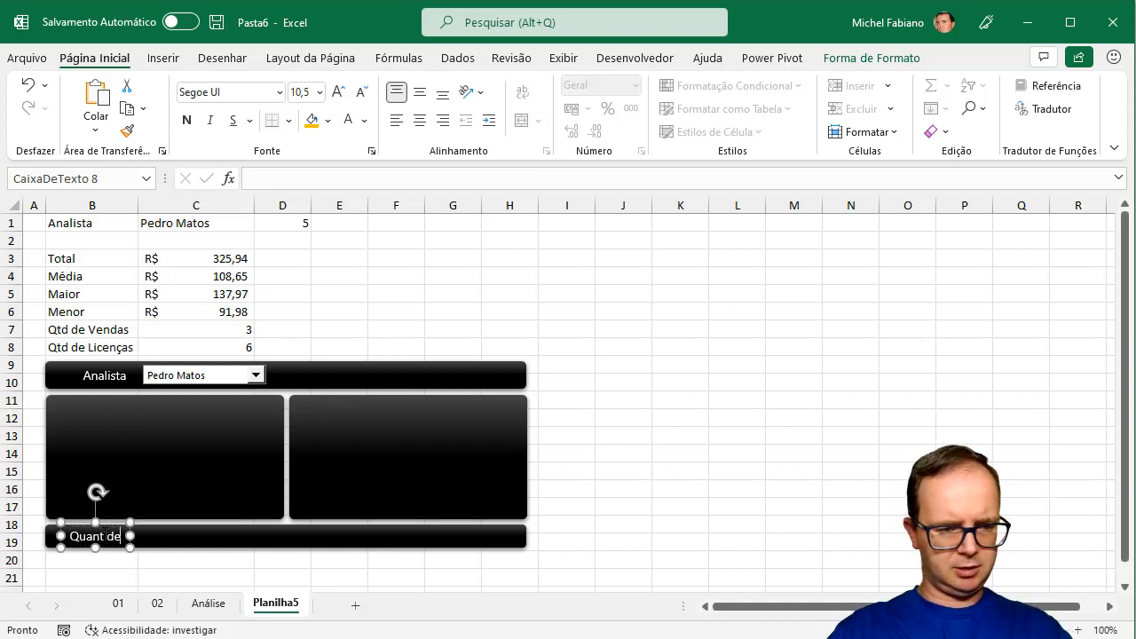
pyautogui.press('BackSpace')
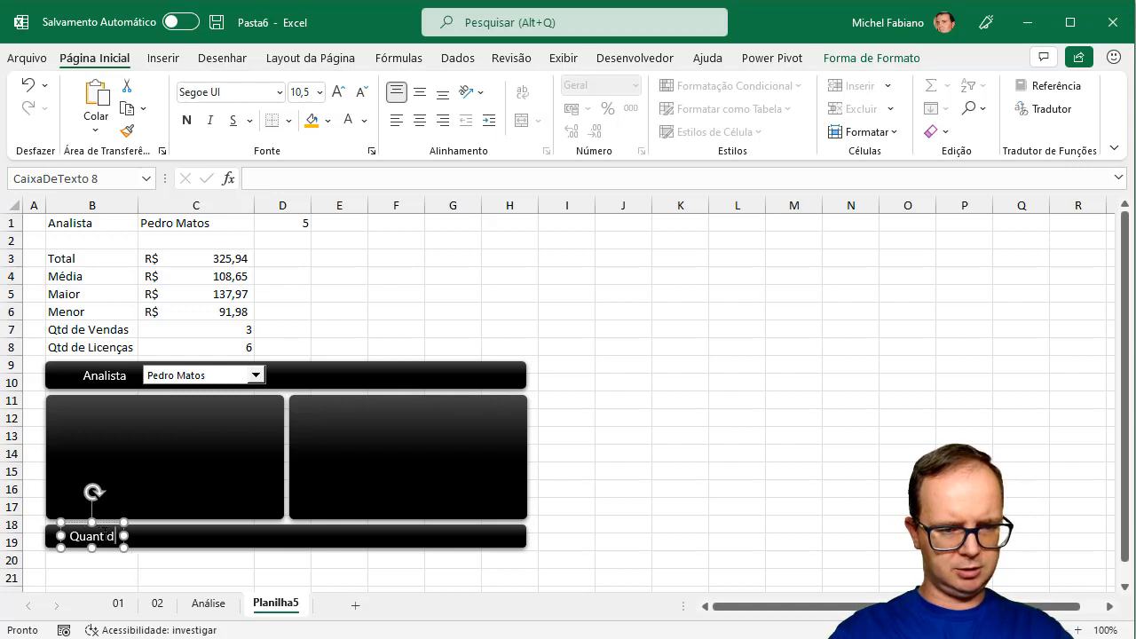
pyautogui.press('BackSpace')
pyautogui.press('BackSpace')
pyautogui.write('d')
pyautogui.press('BackSpace')
pyautogui.write('idad')
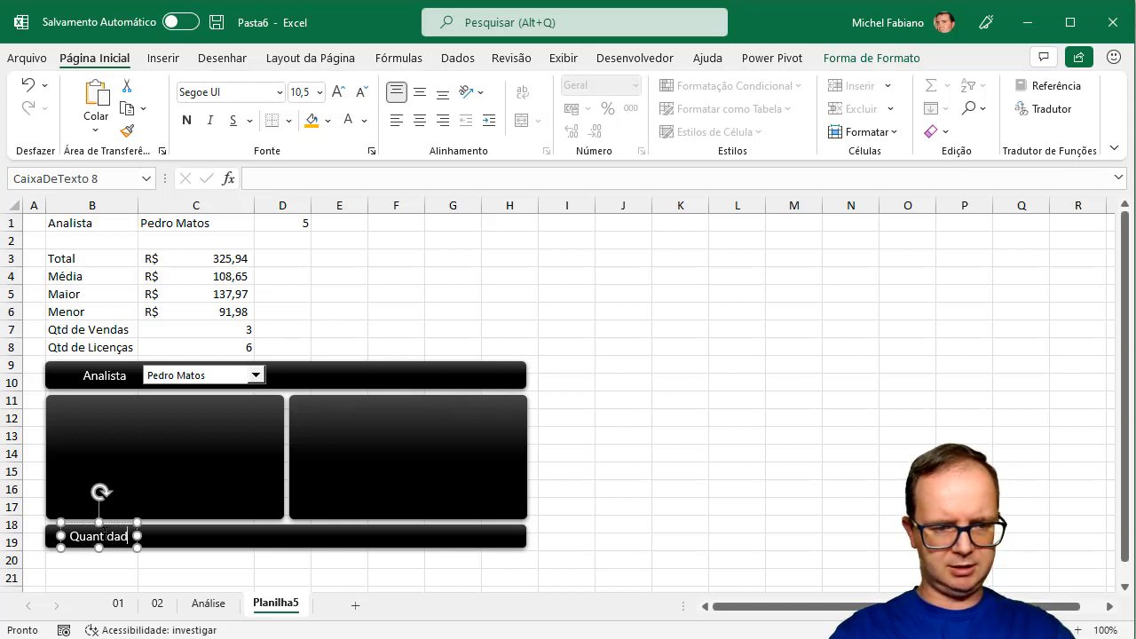
pyautogui.write('e de ')
pyautogui.write('Vendas')
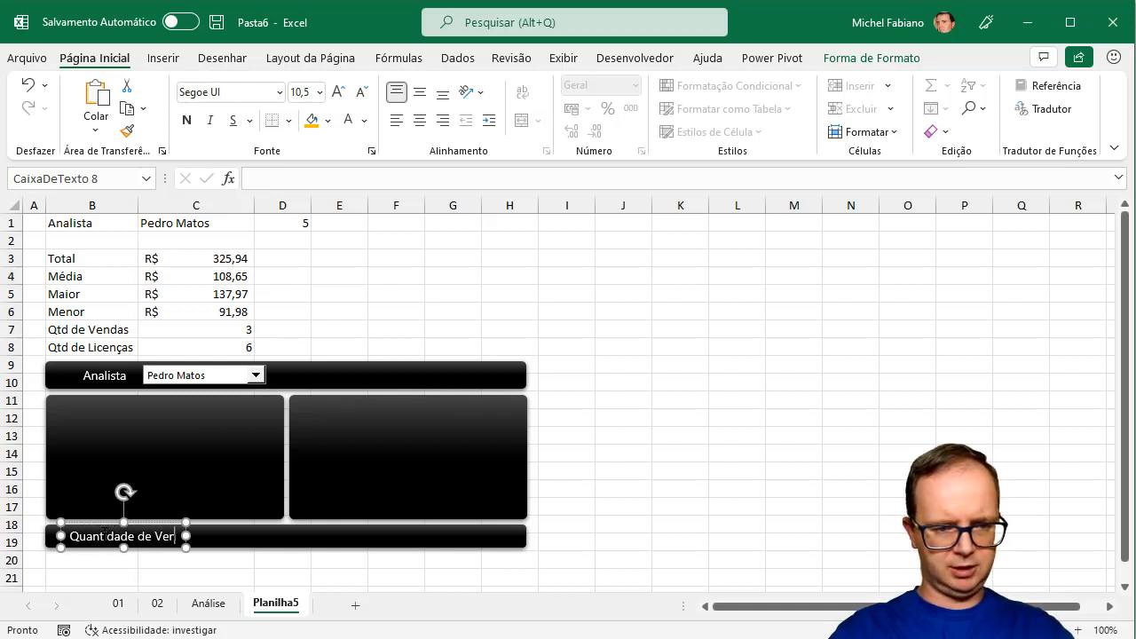
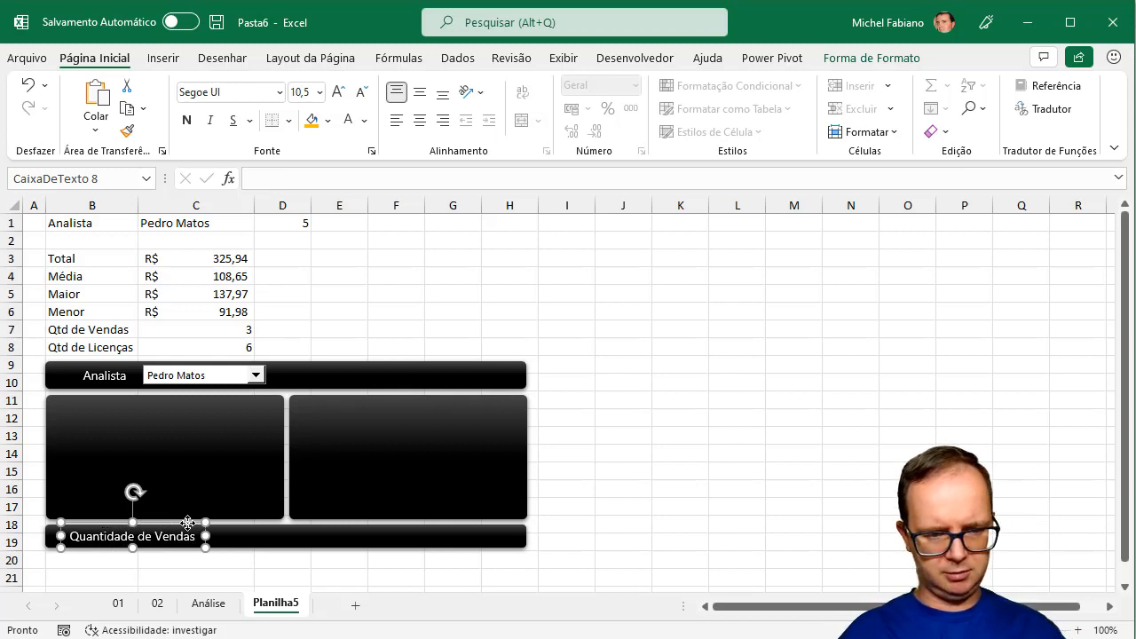
# Step: Duplicate the Quantidade de Vendas label onto the lower bar below the second card and change the copy's text to "Quantidade de Licenças"
pyautogui.click(266, 558)
pyautogui.click(265, 542)
pyautogui.click(172, 545)
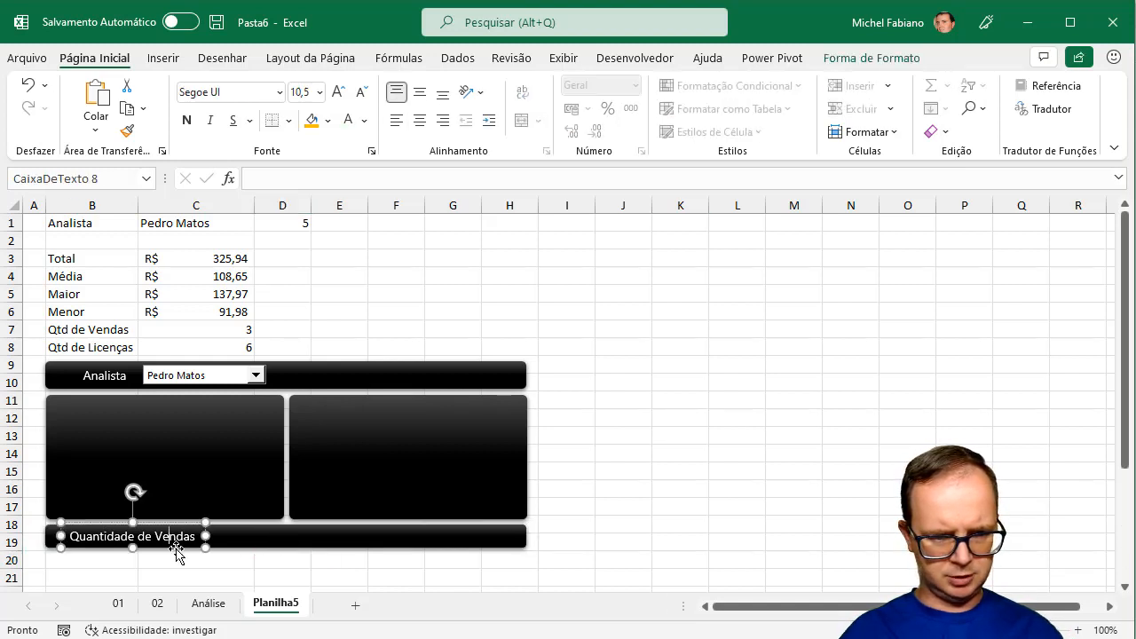
pyautogui.press('Escape')
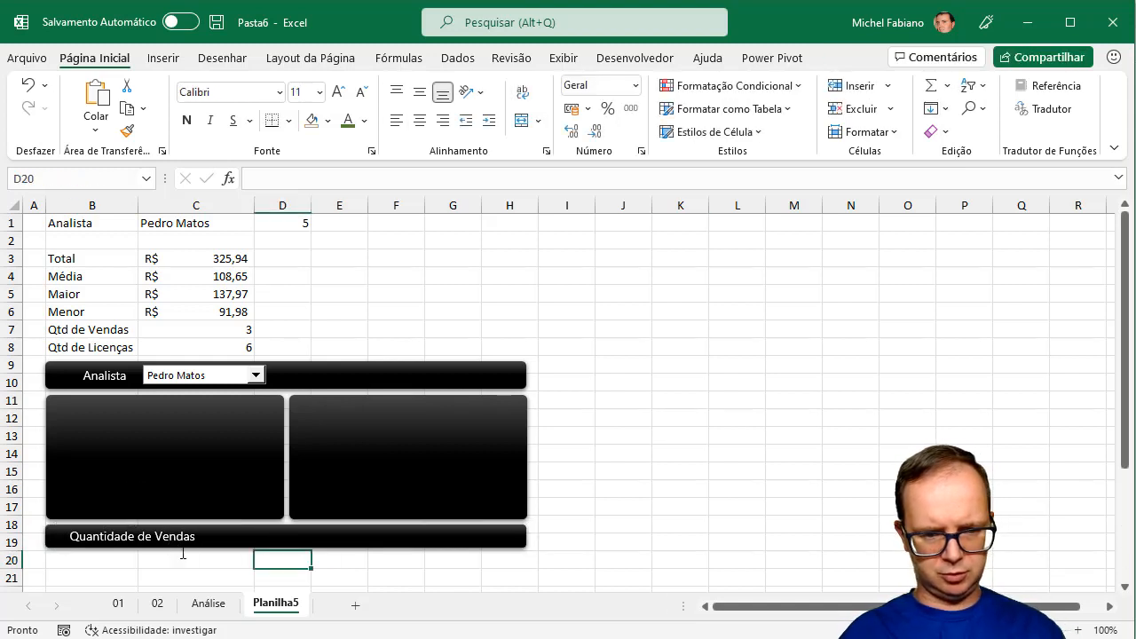
pyautogui.click(142, 525)
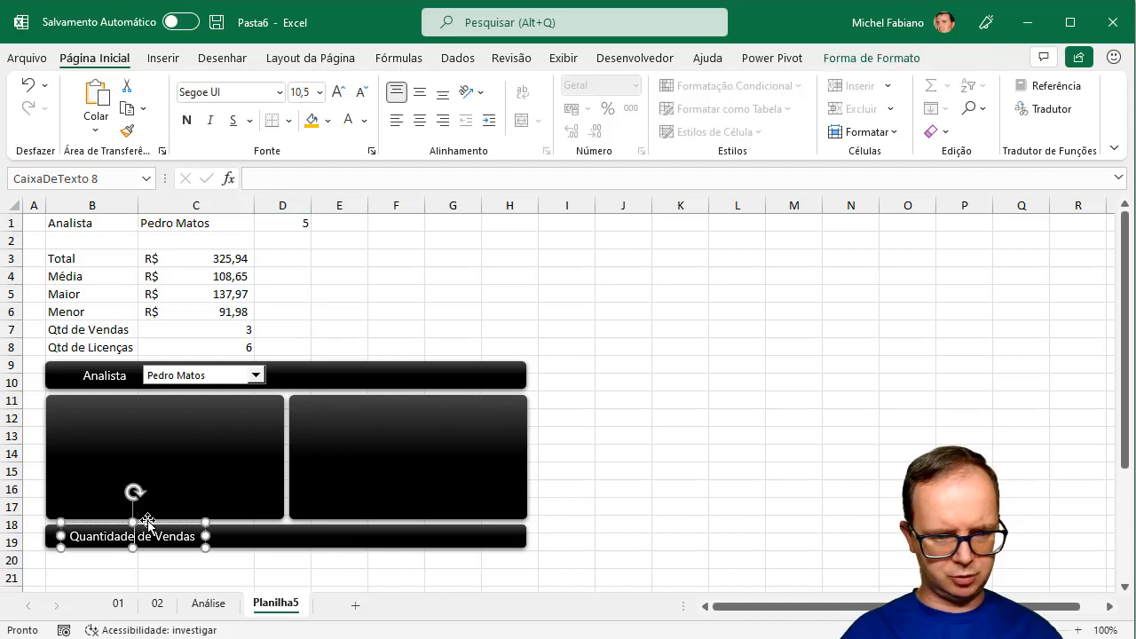
pyautogui.hotkey('ctrl', 'd')
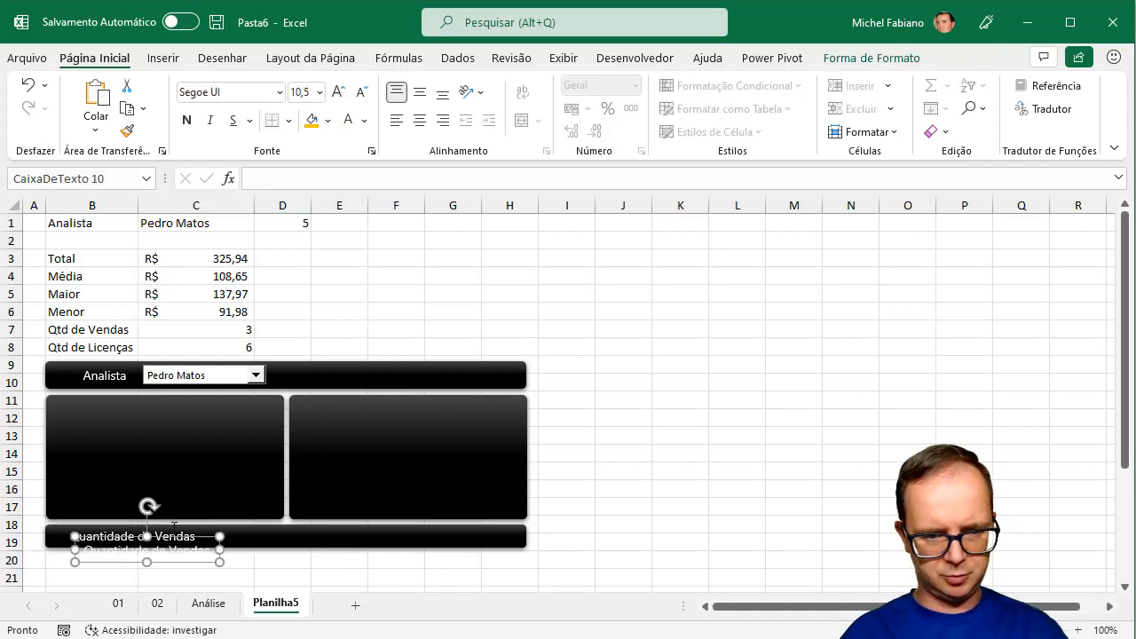
pyautogui.moveTo(181, 538); pyautogui.dragTo(387, 523)
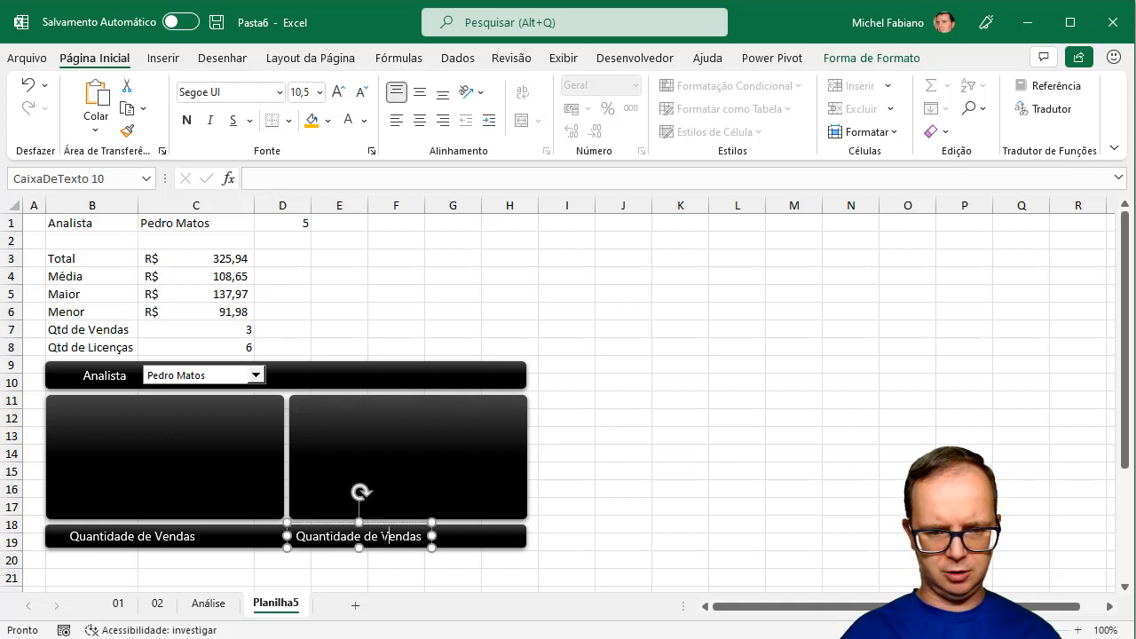
pyautogui.doubleClick(389, 536)
pyautogui.write('L')
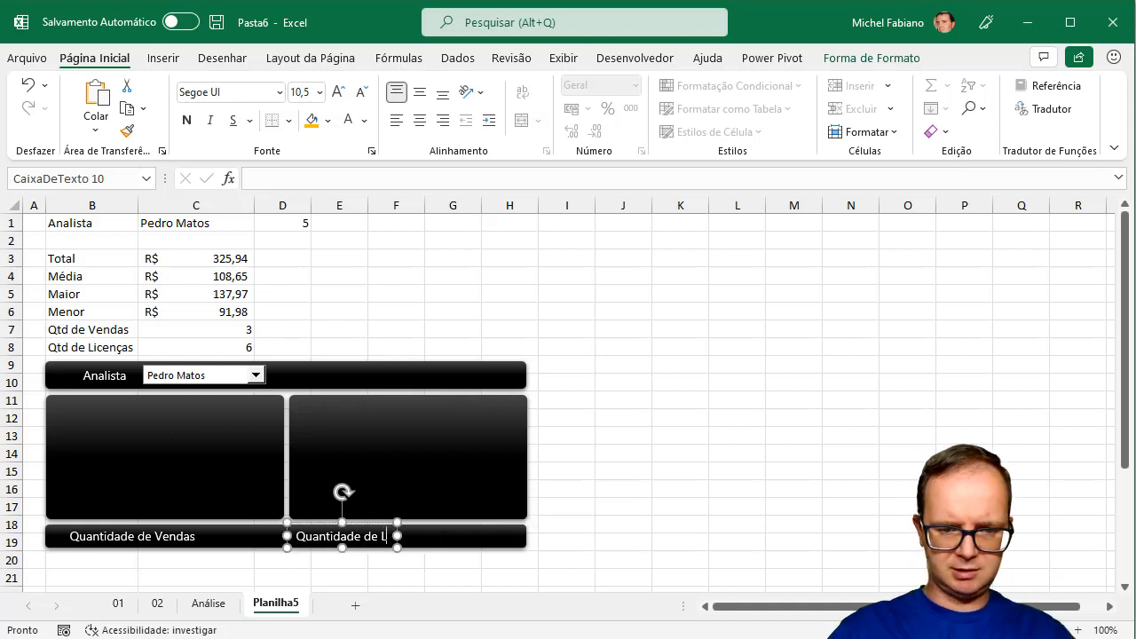
pyautogui.write('icenças')
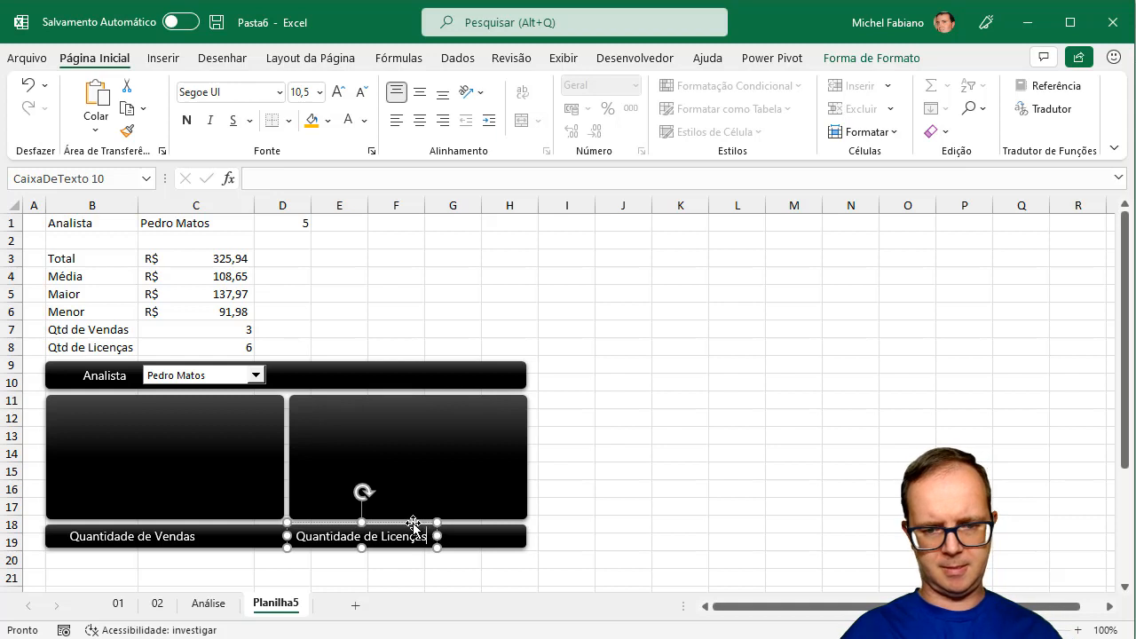
# Step: Copy the Quantidade de Licenças label onto the second card, widen it to the card's width, and format it centred both ways at size 10
pyautogui.hotkey('ctrl', 'd')
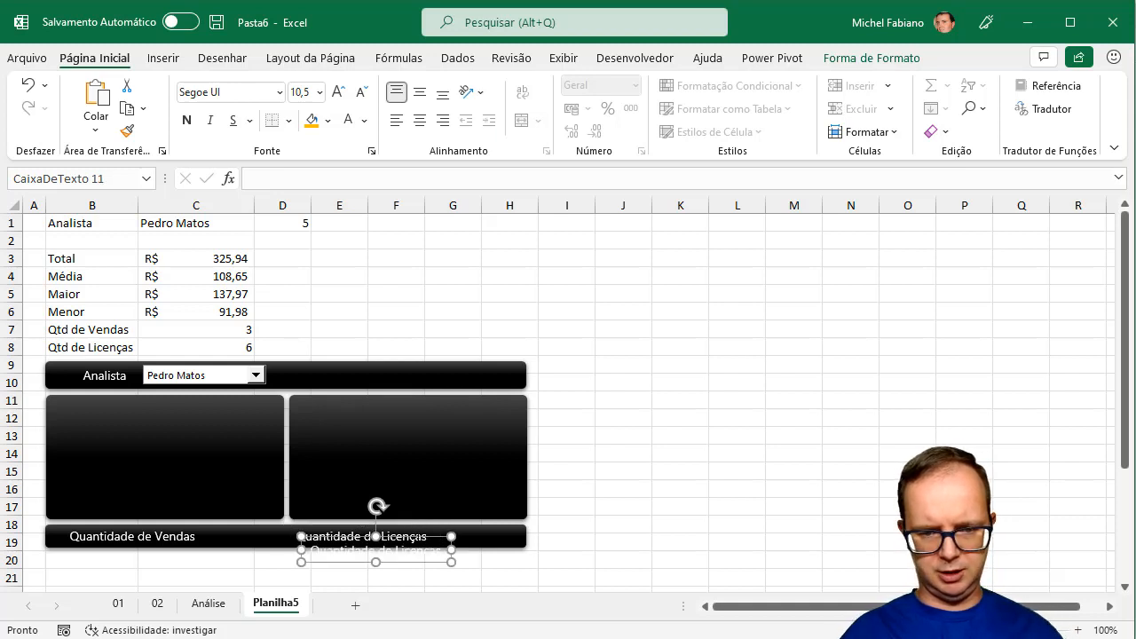
pyautogui.moveTo(416, 536); pyautogui.dragTo(527, 484)
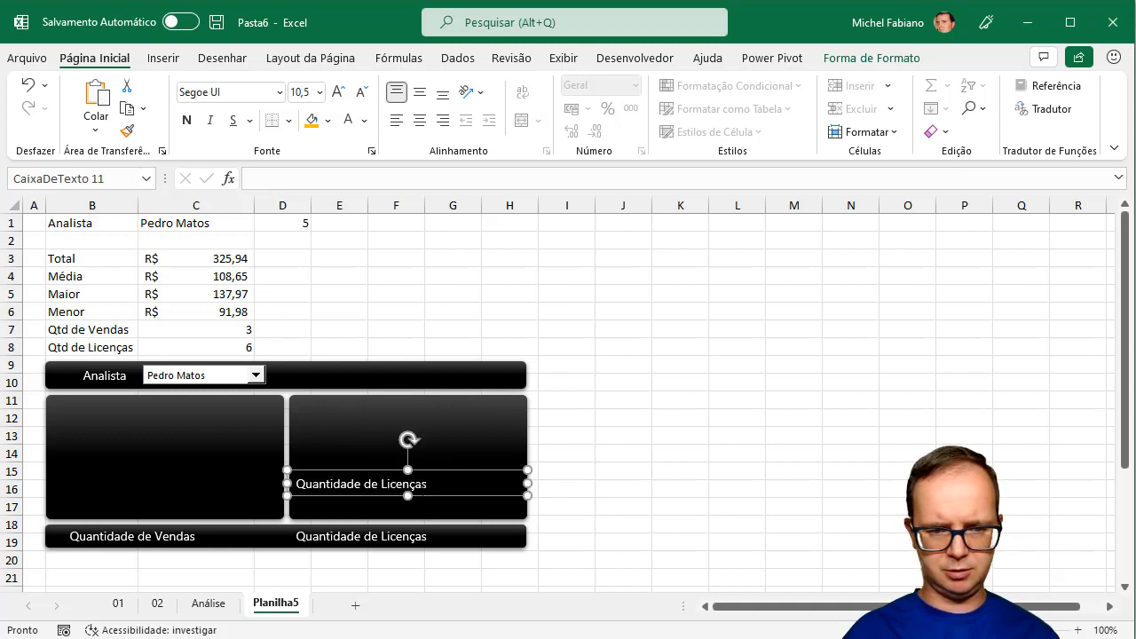
pyautogui.click(419, 120)
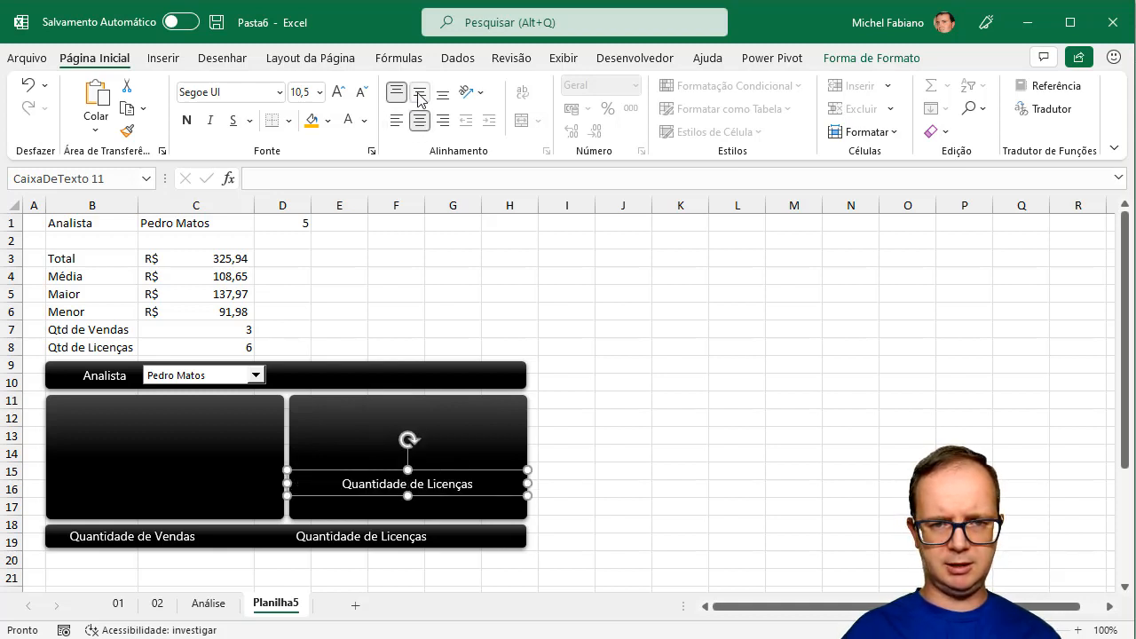
pyautogui.click(419, 91)
pyautogui.click(362, 94)
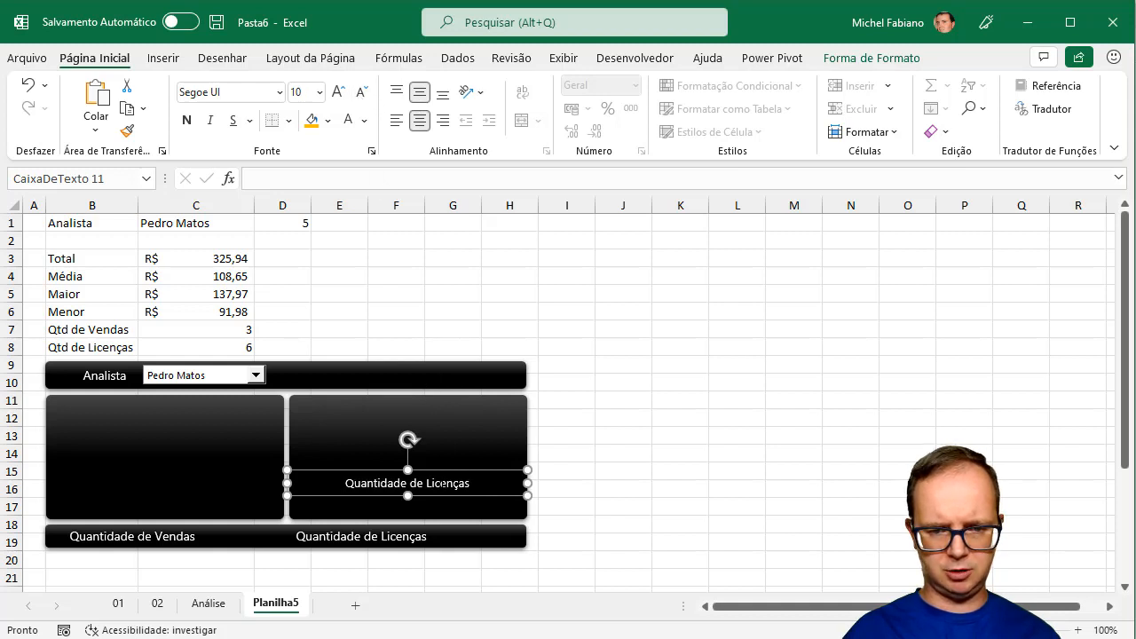
# Step: Replace the text of the label on the second card with "Ticket Médio"
pyautogui.tripleClick(433, 497)
pyautogui.write('Tic')
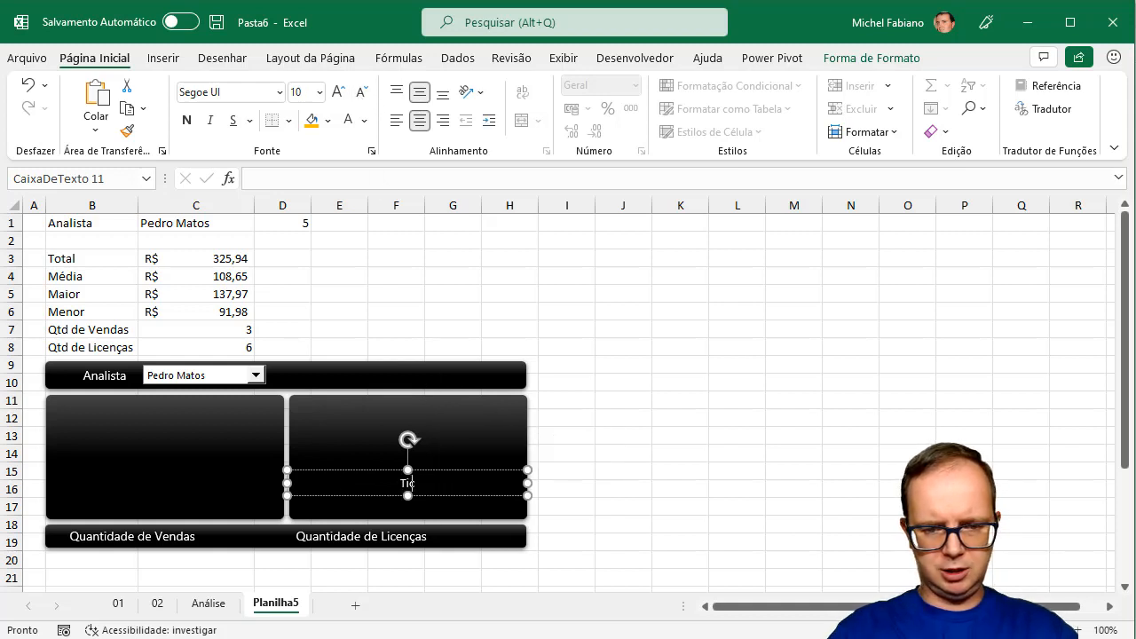
pyautogui.write('ket Médio')
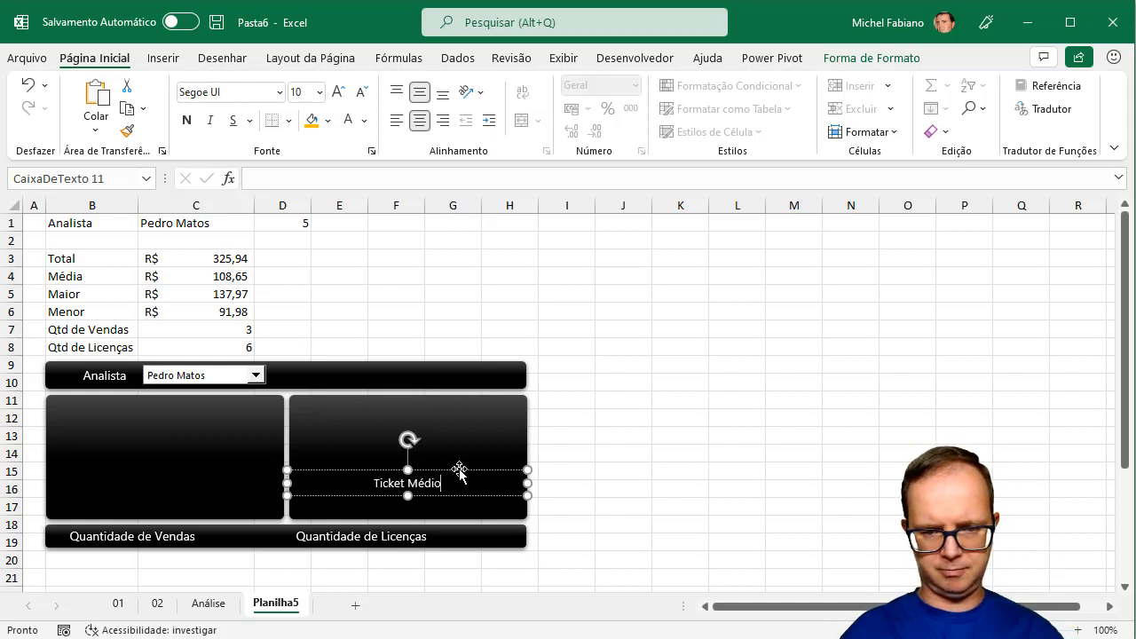
# Step: Copy the Ticket Médio label onto the first card, align it with the card, and change the copy's text to "Faturamento"
pyautogui.moveTo(459, 469); pyautogui.dragTo(215, 497)
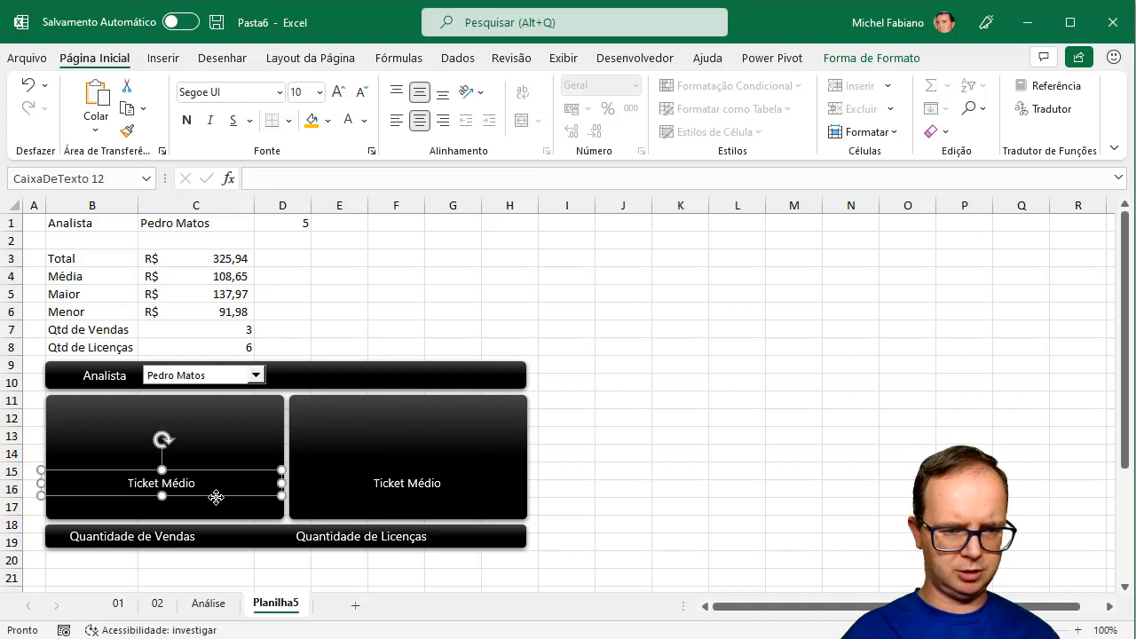
pyautogui.press('Right')
pyautogui.press('Right')
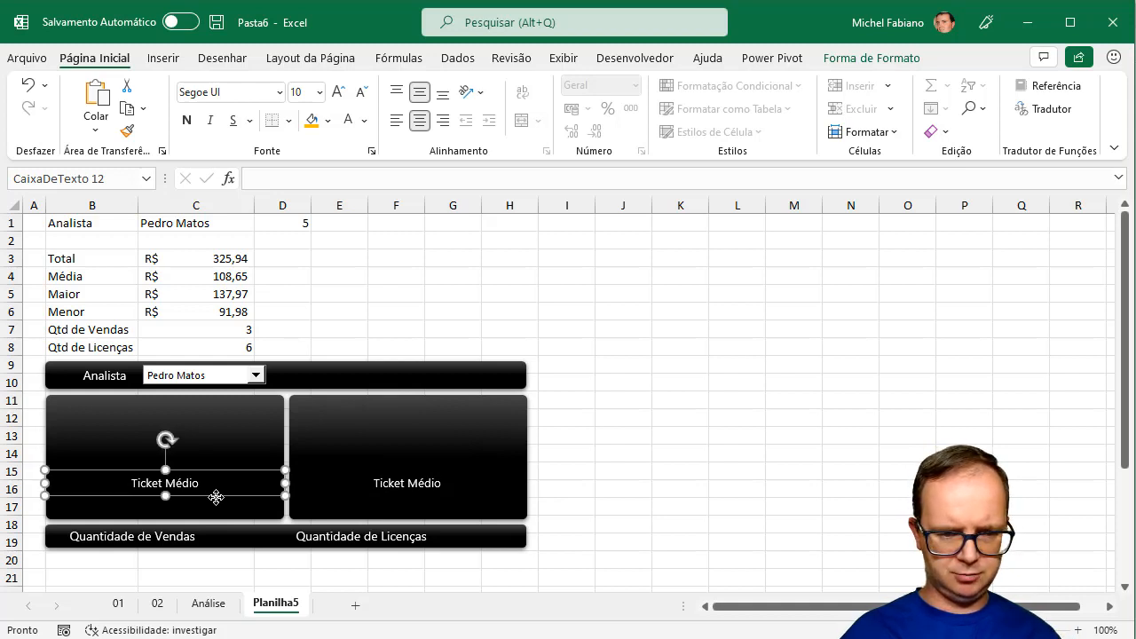
pyautogui.tripleClick(165, 483)
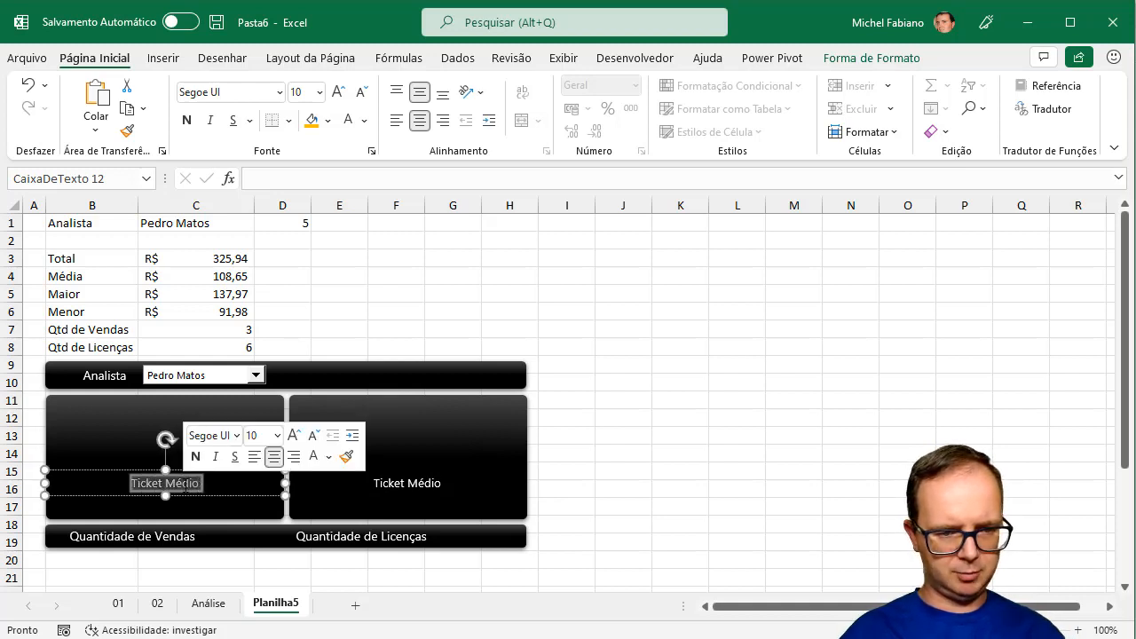
pyautogui.write('Faturamento')
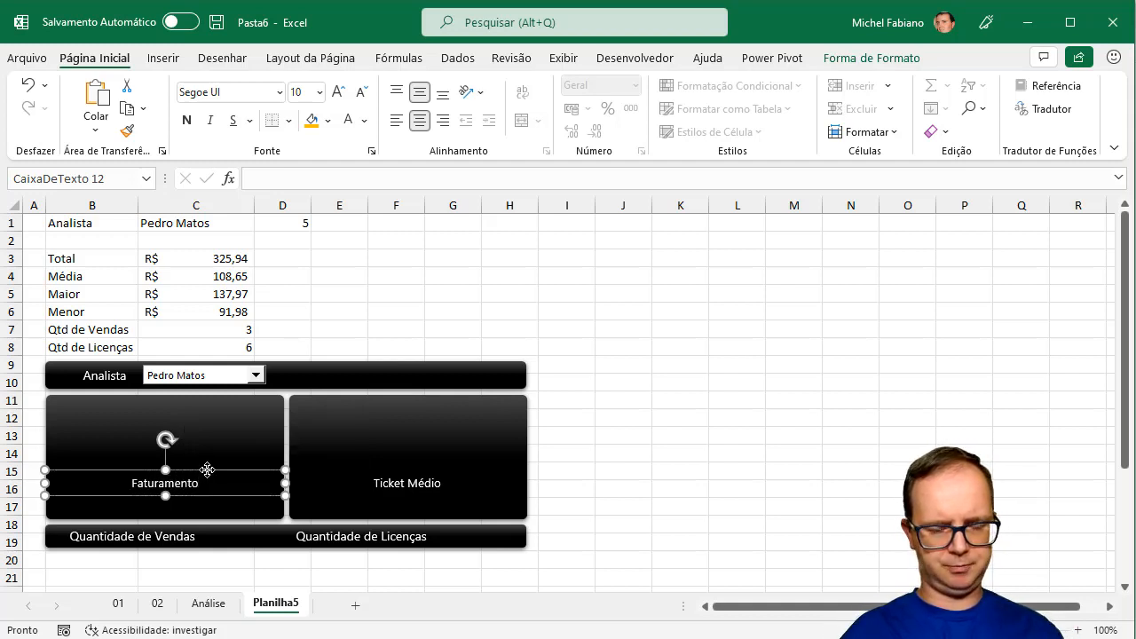
# Step: Duplicate the Faturamento label just above the original and fit the copy to the first card's width
pyautogui.click(38, 484)
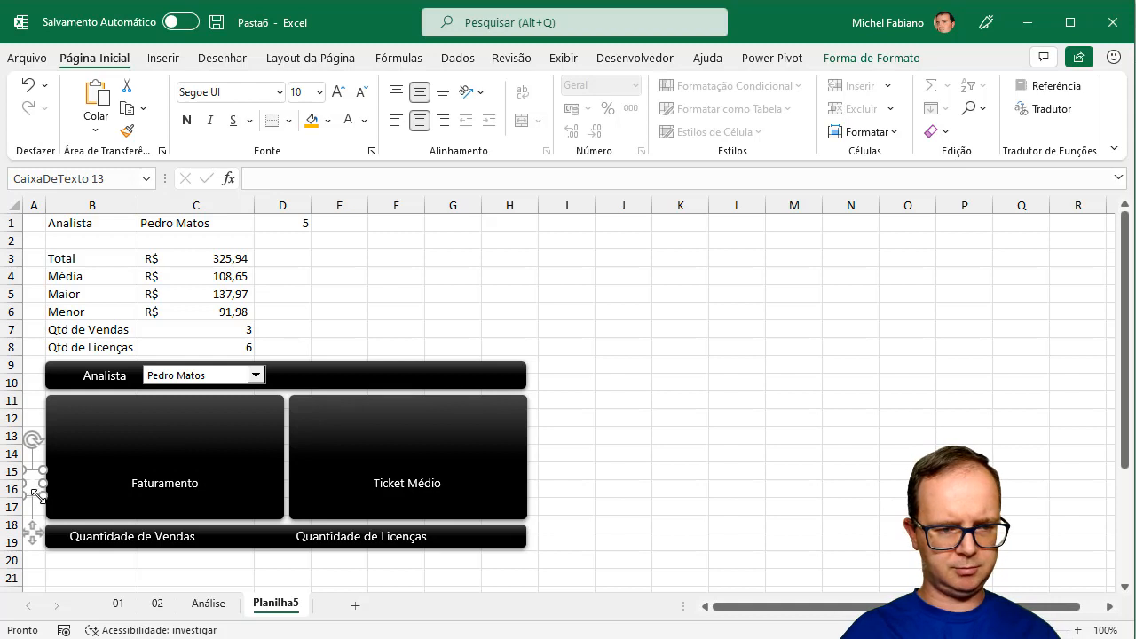
pyautogui.moveTo(38, 502); pyautogui.dragTo(282, 454)
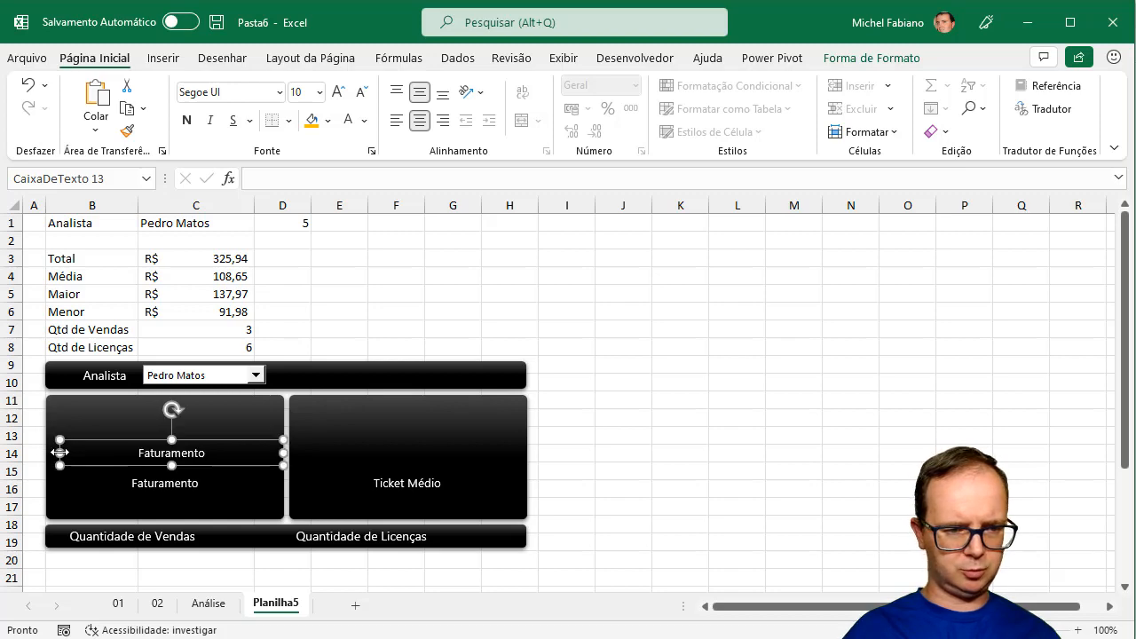
pyautogui.moveTo(55, 452); pyautogui.dragTo(45, 451)
# Step: Link the text box above the Faturamento label to the Total value in cell C3
pyautogui.scroll(-2, 46, 449)
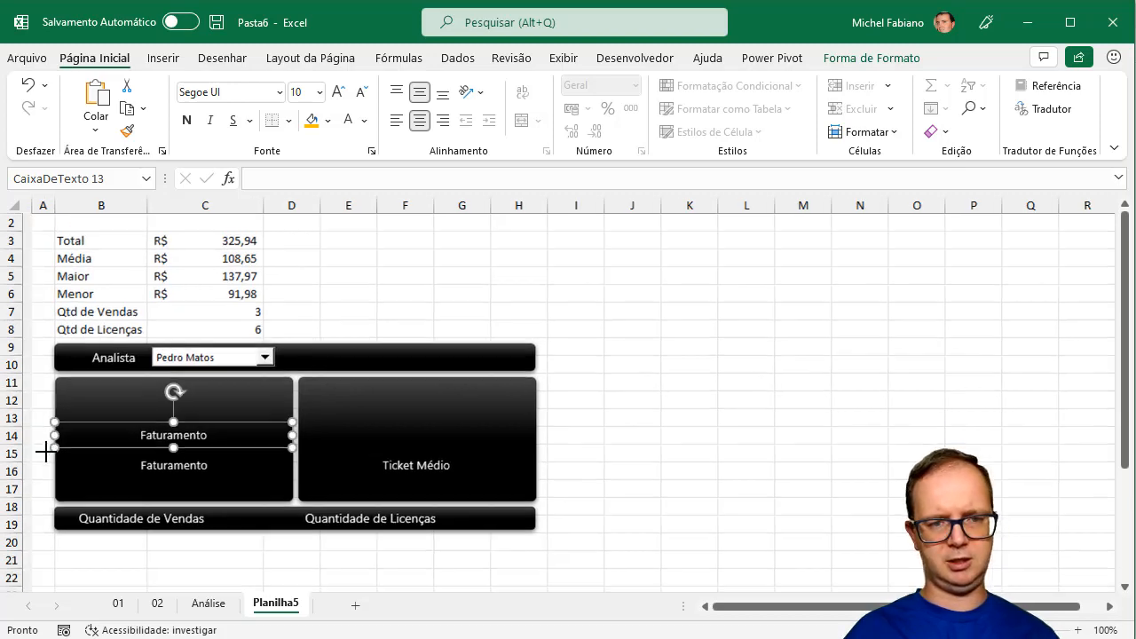
pyautogui.scroll(-1, 46, 418)
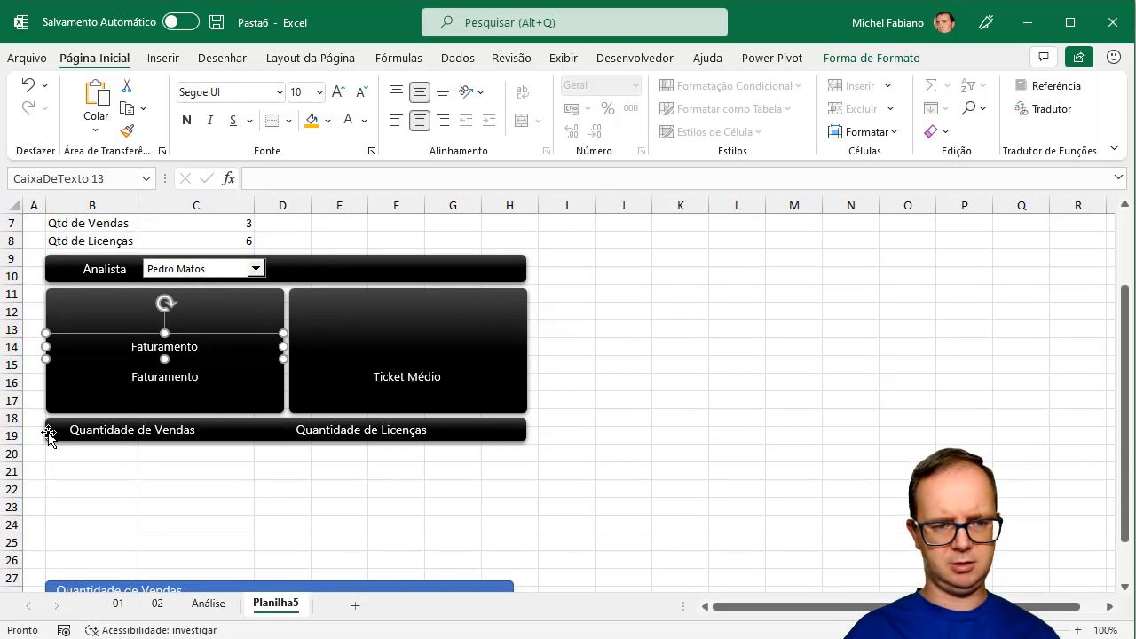
pyautogui.click(1124, 269)
pyautogui.click(379, 175)
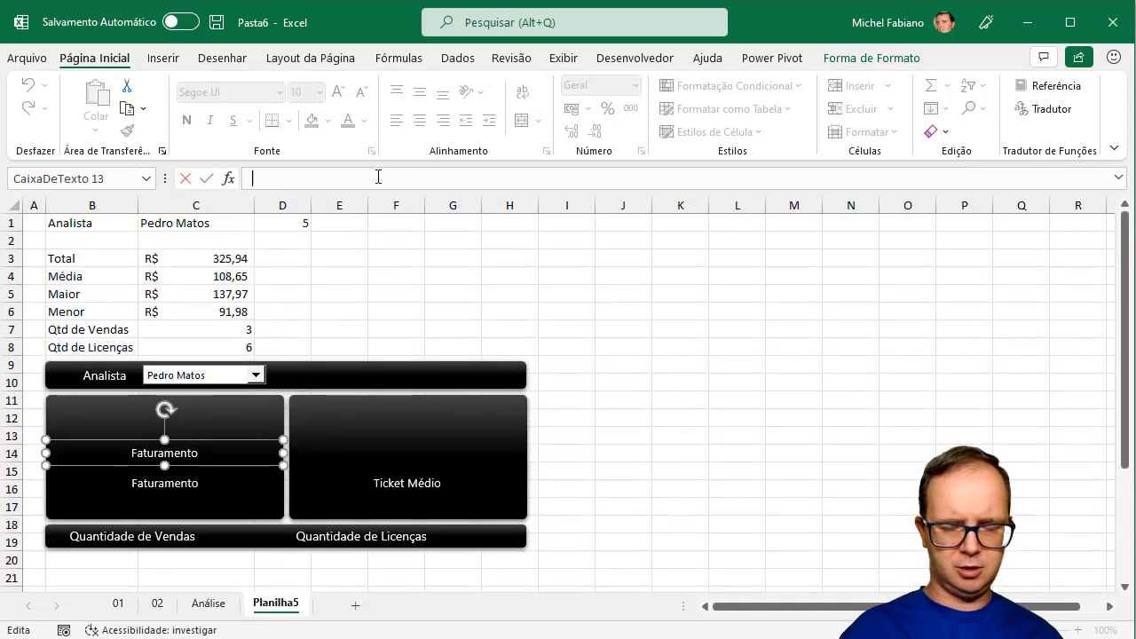
pyautogui.click(186, 261)
pyautogui.press('Return')
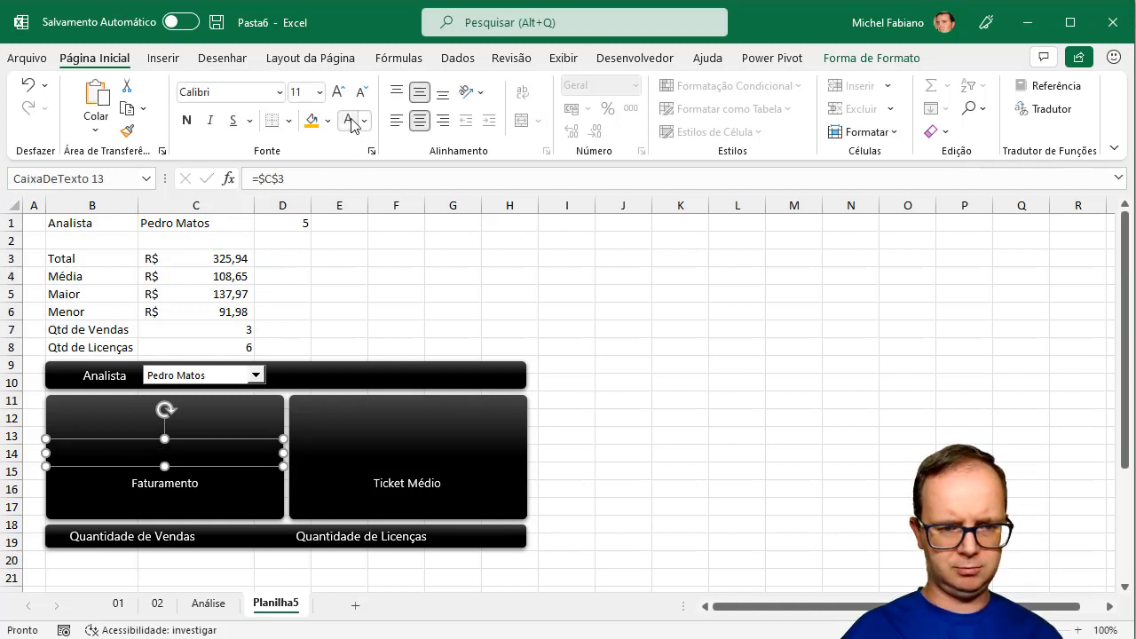
# Step: Format the linked total on the first card in Segoe UI at size 24
pyautogui.click(338, 91)
pyautogui.click(338, 92)
pyautogui.click(338, 92)
pyautogui.click(338, 91)
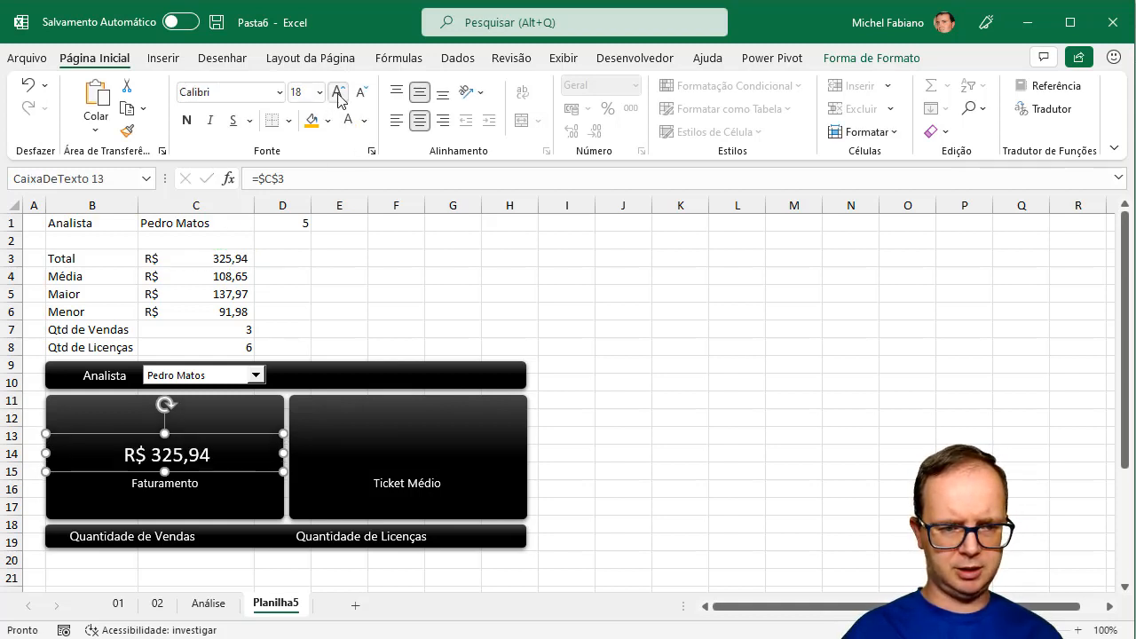
pyautogui.click(338, 93)
pyautogui.click(338, 93)
pyautogui.click(250, 92)
pyautogui.write('Segoe UI')
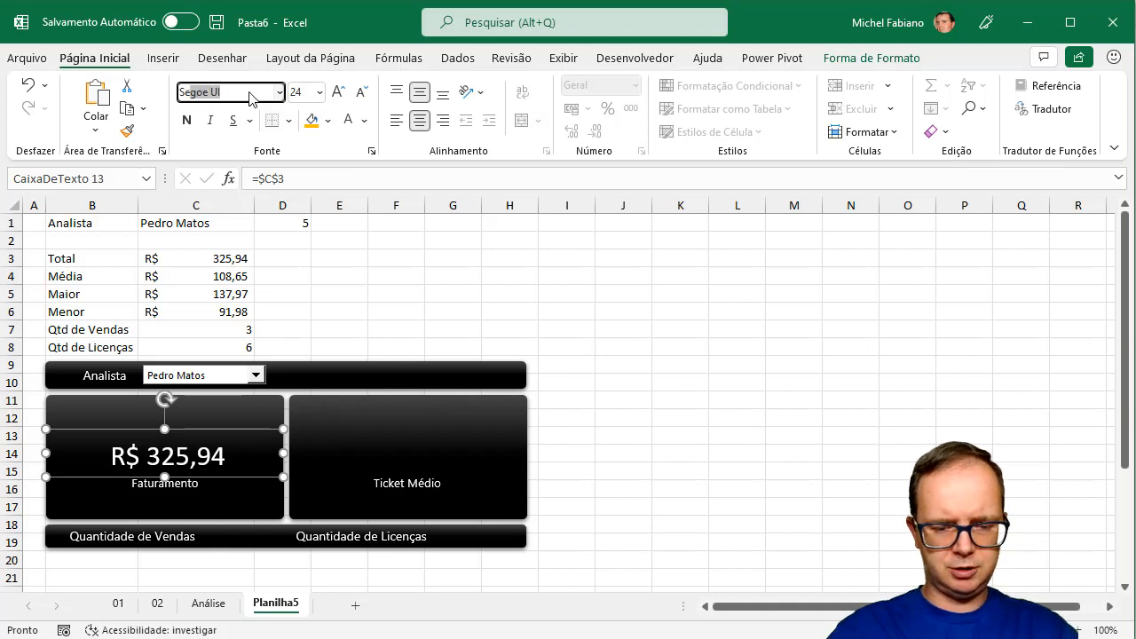
pyautogui.press('Return')
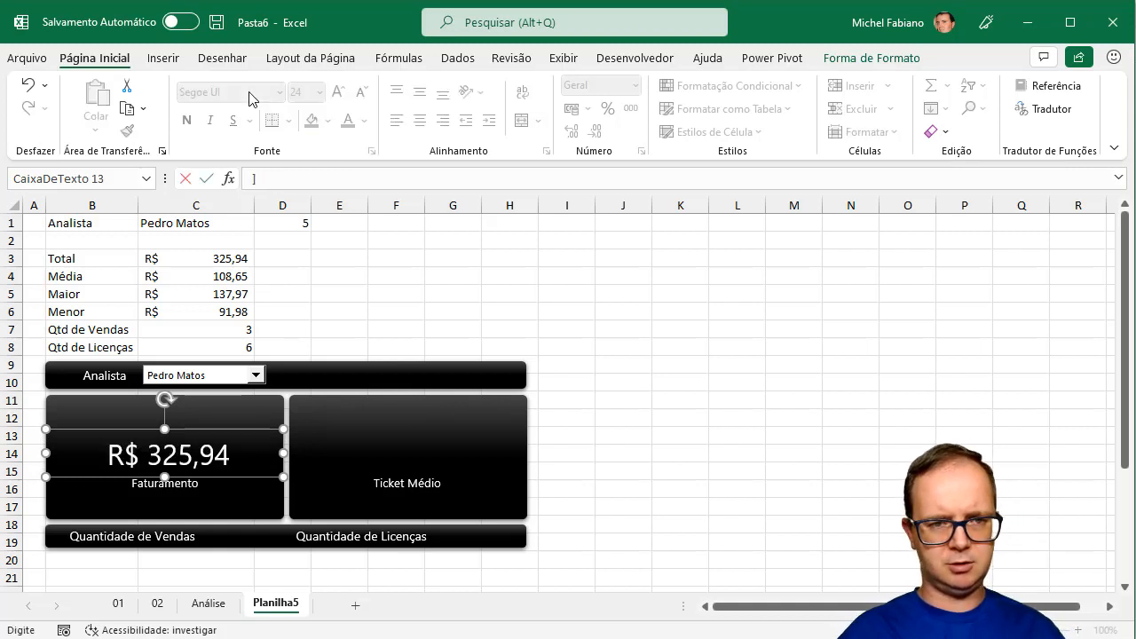
pyautogui.click(208, 431)
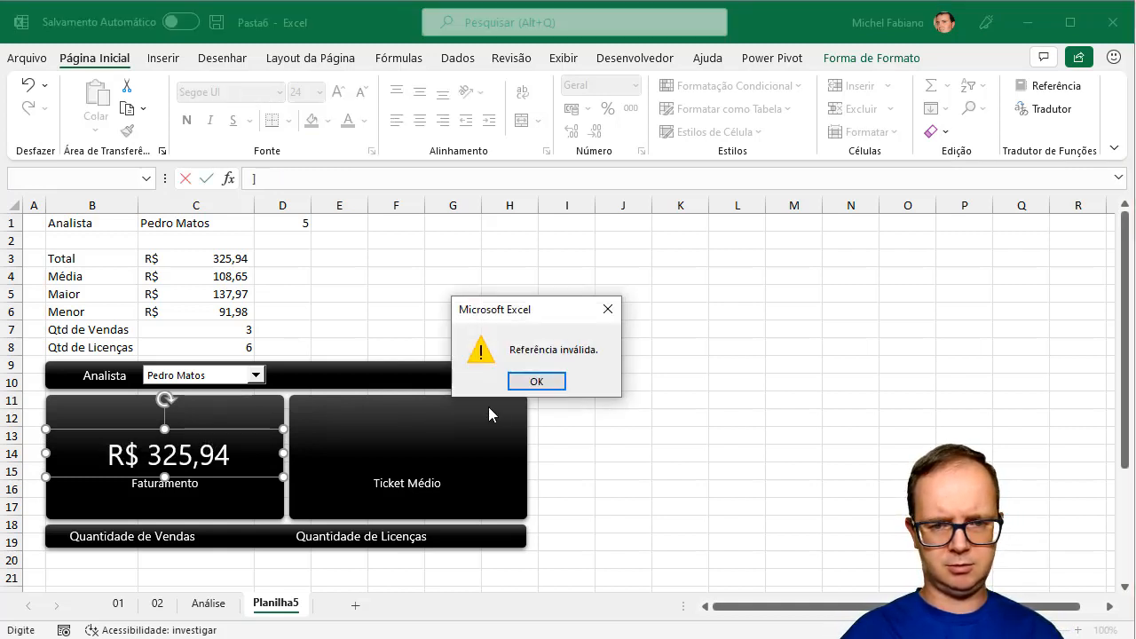
pyautogui.click(540, 391)
pyautogui.click(633, 427)
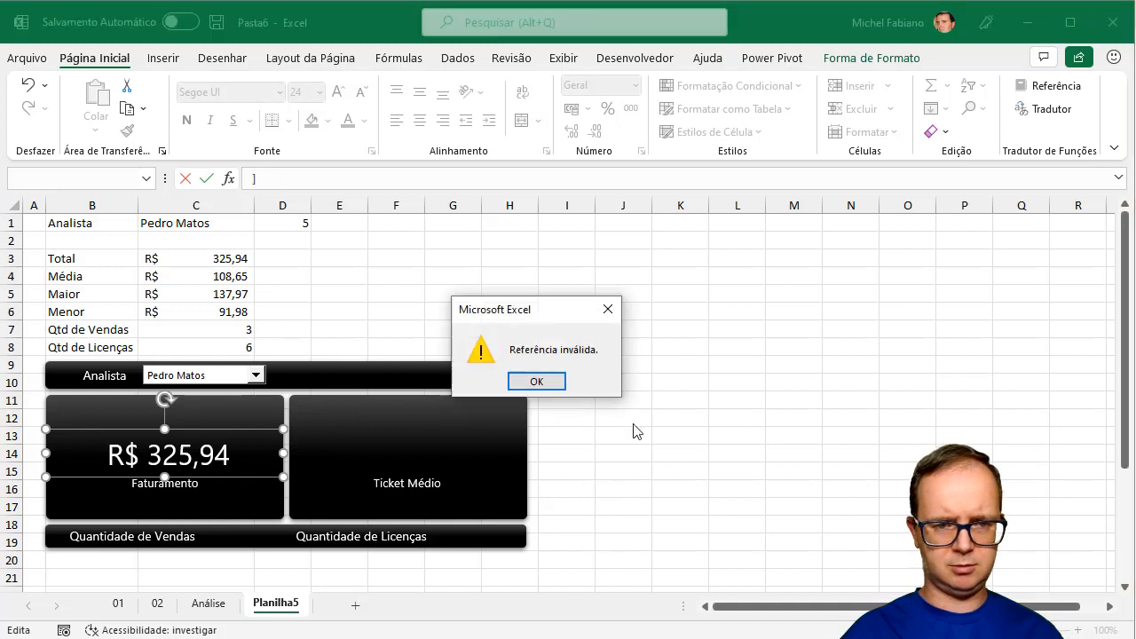
pyautogui.click(552, 383)
pyautogui.press('Escape')
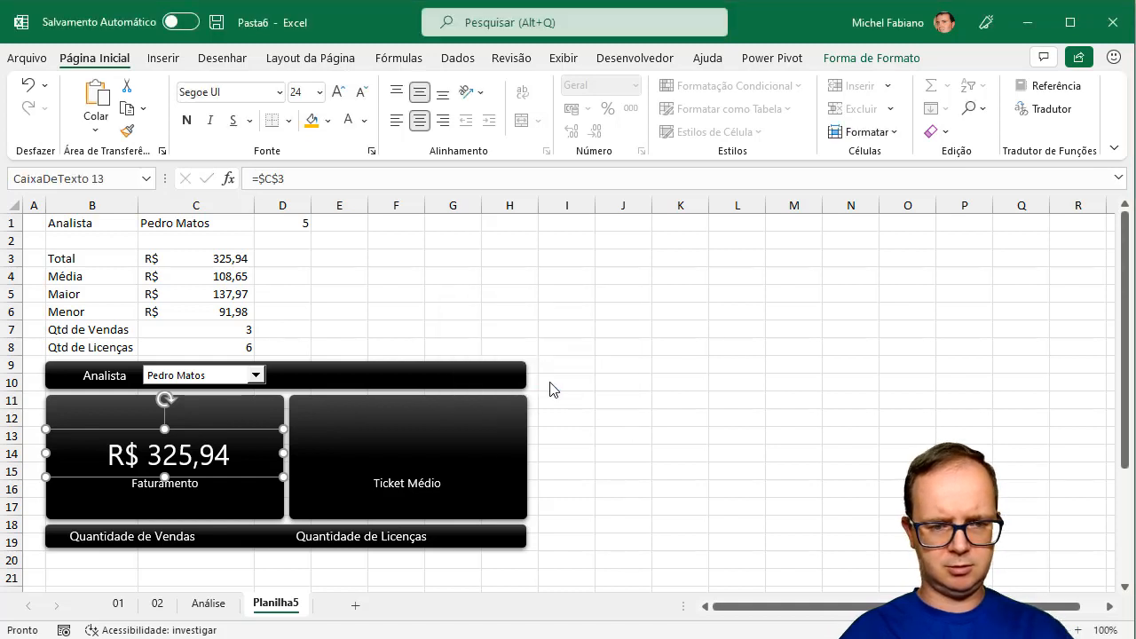
# Step: Make the first card's value bold and place a duplicate of it above Ticket Médio, aligned with the second card
pyautogui.click(187, 121)
pyautogui.hotkey('ctrl', 'd')
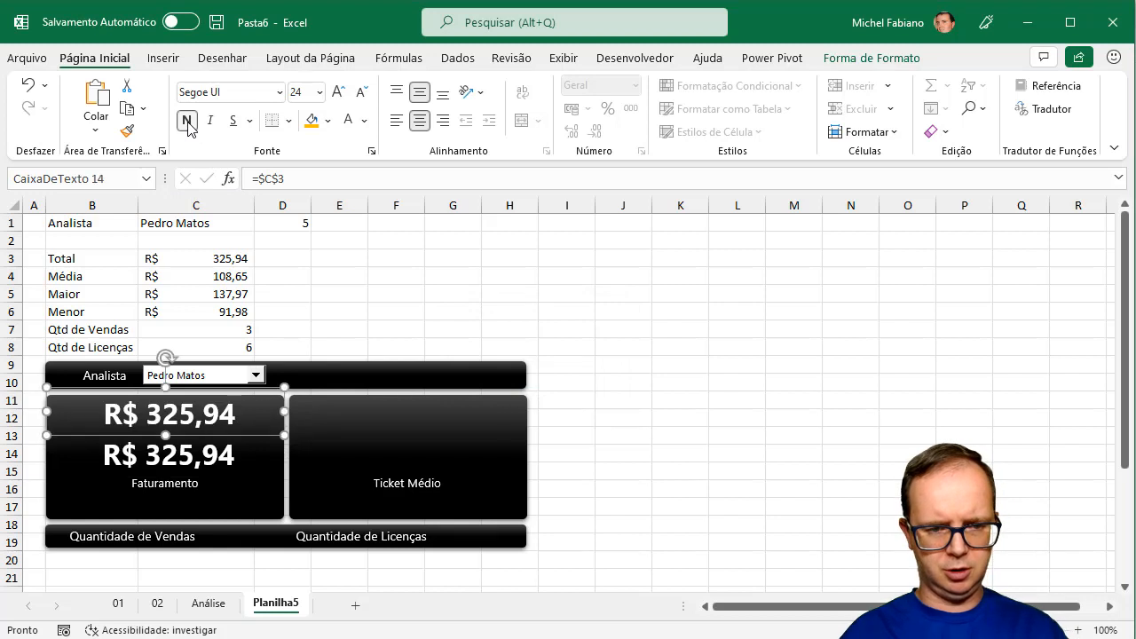
pyautogui.moveTo(192, 439); pyautogui.dragTo(428, 479)
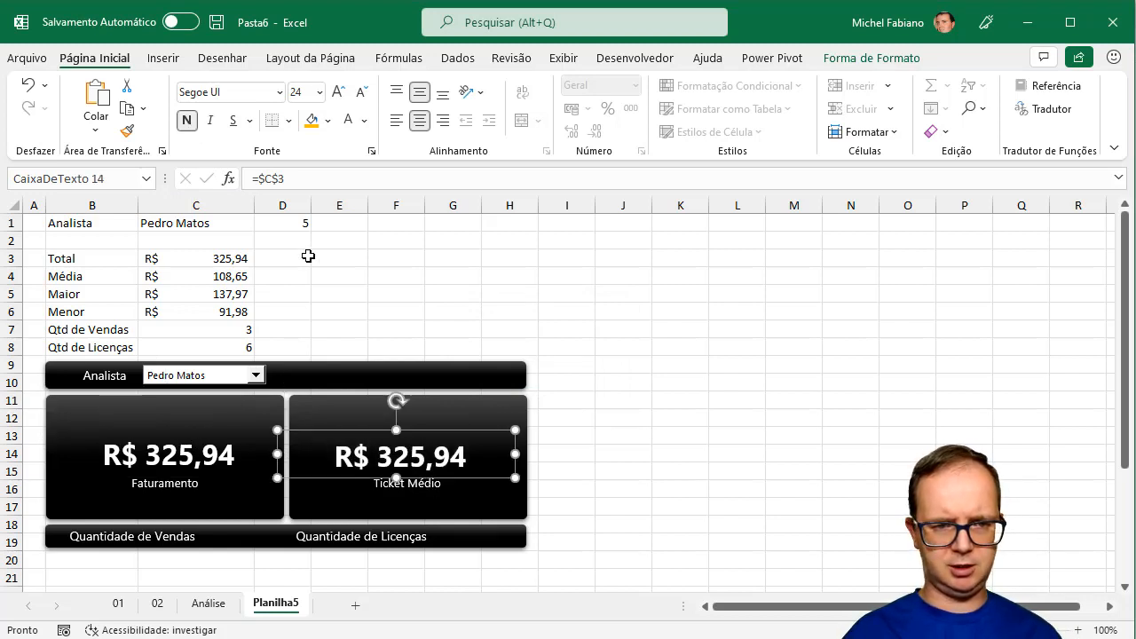
pyautogui.press('Right')
pyautogui.press('Right')
pyautogui.press('Right')
pyautogui.press('Right')
pyautogui.press('Right')
pyautogui.press('Right')
pyautogui.press('Right')
pyautogui.press('Right')
pyautogui.press('Right')
pyautogui.press('Right')
pyautogui.press('Right')
pyautogui.press('Right')
pyautogui.press('Right')
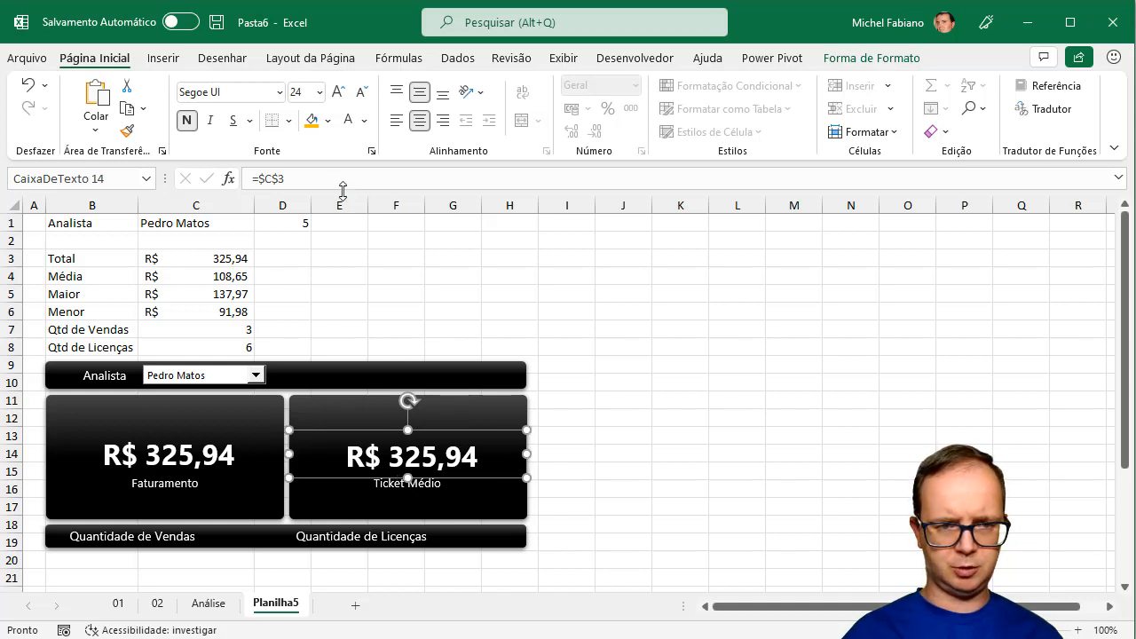
# Step: Link the second card's value to the Média in cell C4 and copy the first card value's formatting onto it
pyautogui.write('=')
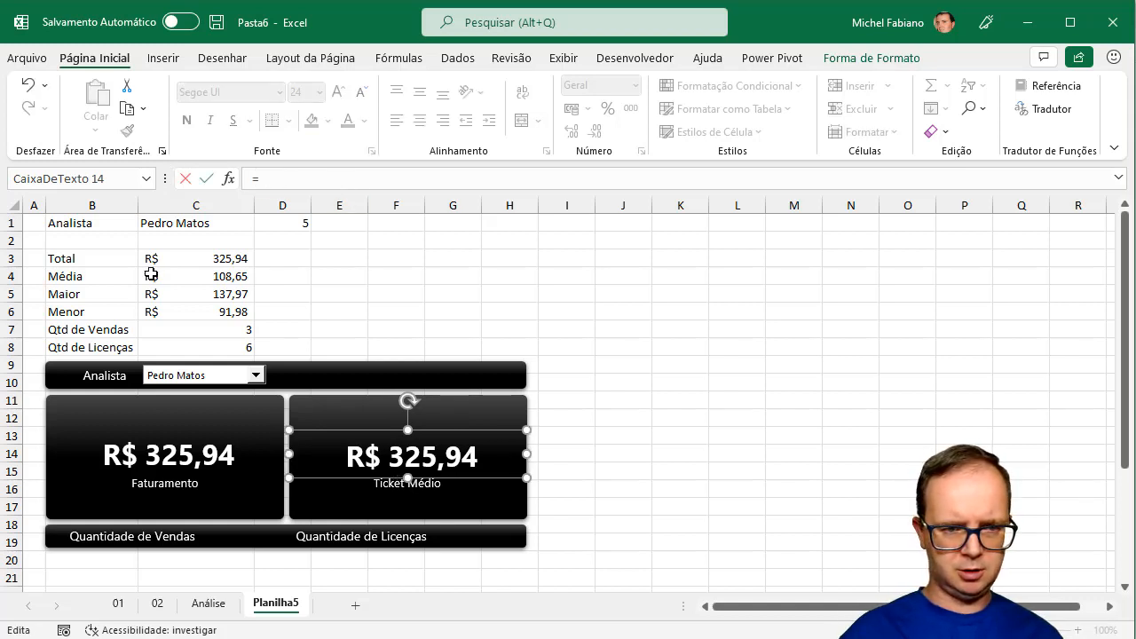
pyautogui.click(241, 275)
pyautogui.press('Return')
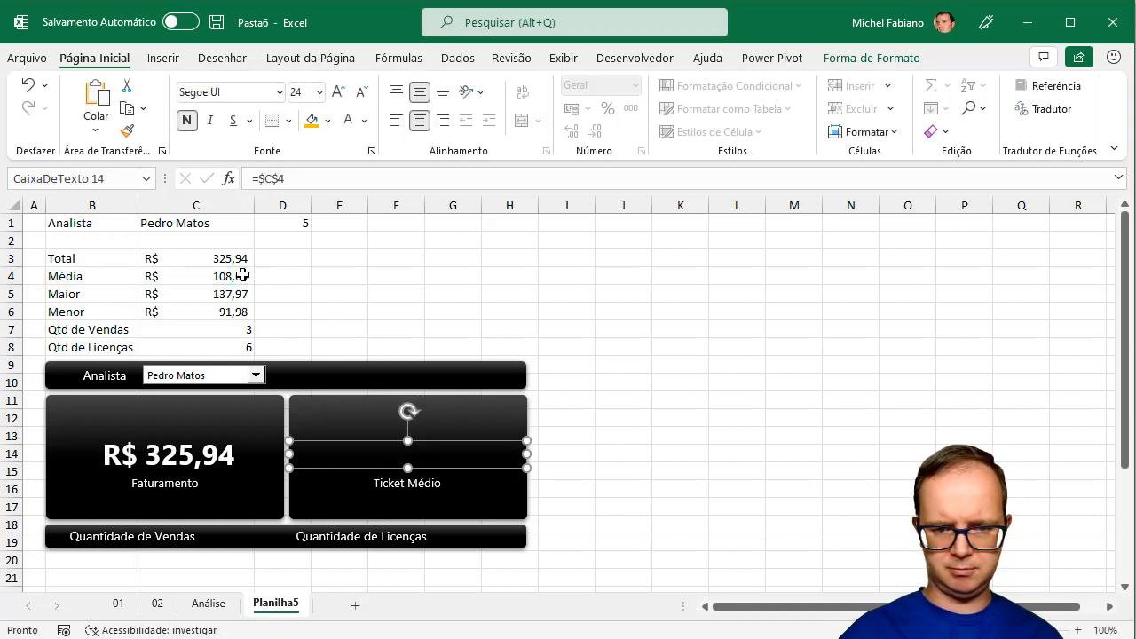
pyautogui.click(167, 464)
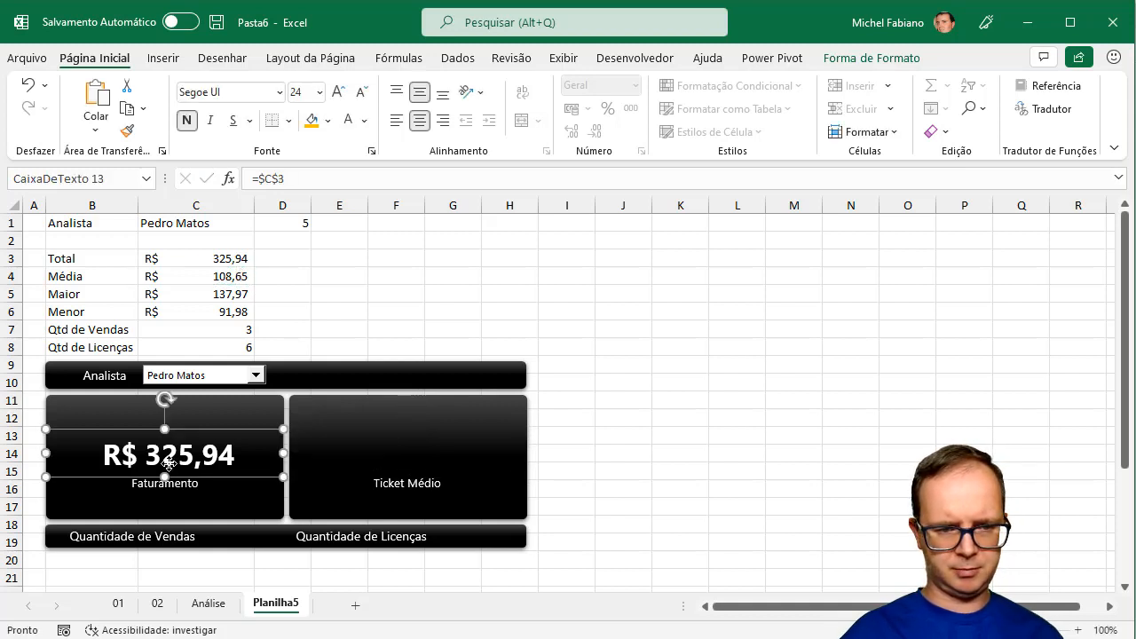
pyautogui.click(127, 130)
pyautogui.click(408, 460)
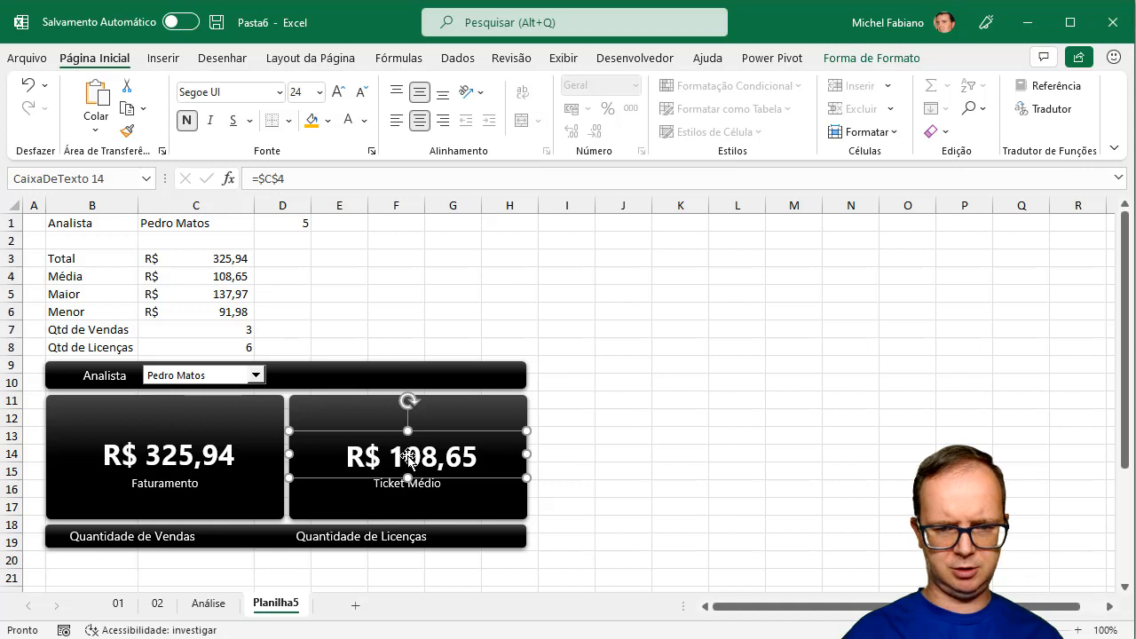
# Step: Test the cards by selecting the first, second and third analysts in the combo box
pyautogui.click(618, 413)
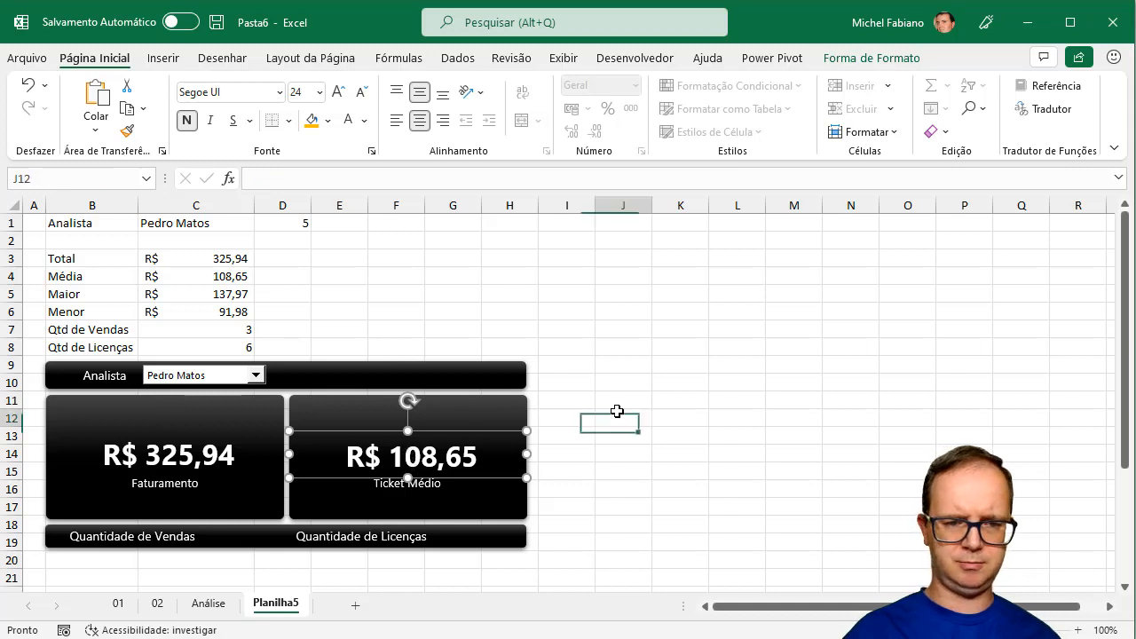
pyautogui.click(255, 376)
pyautogui.click(233, 388)
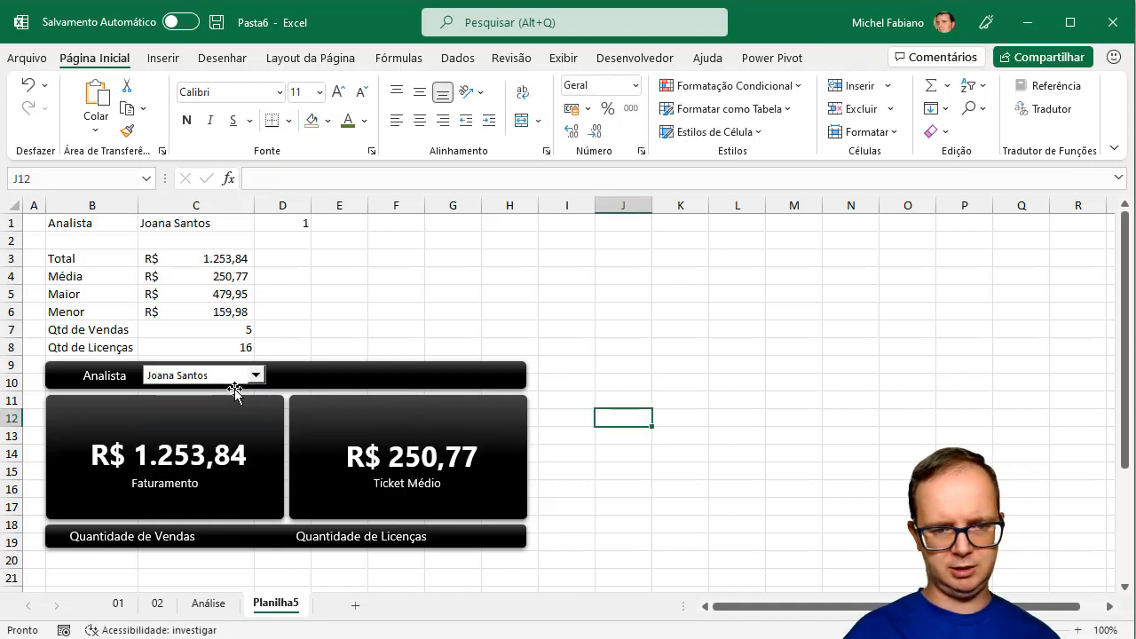
pyautogui.click(255, 375)
pyautogui.click(214, 398)
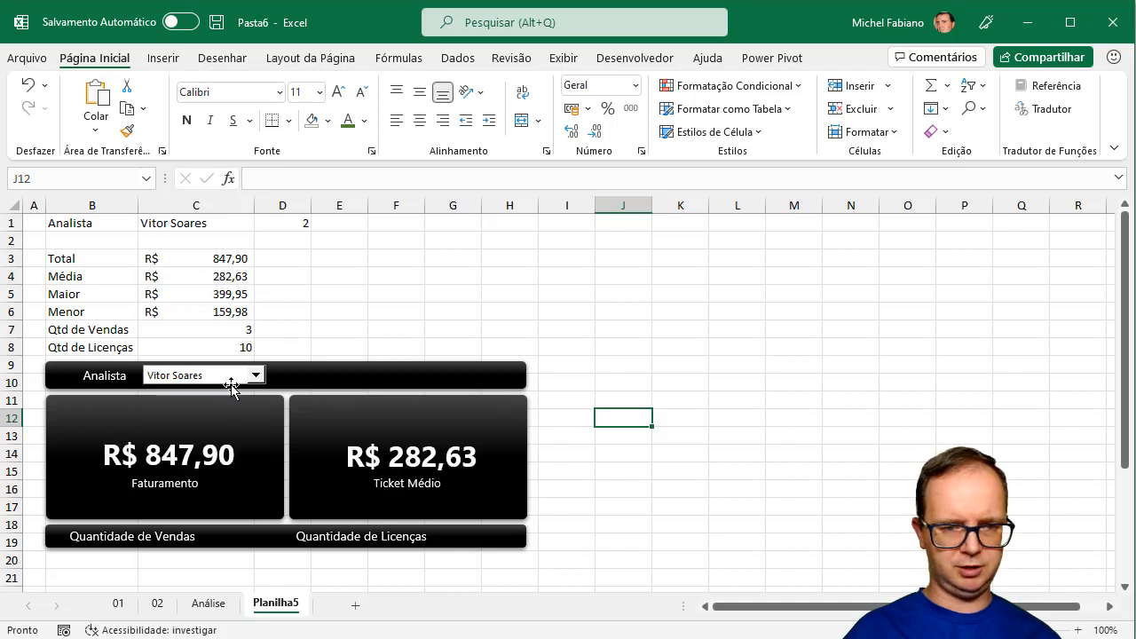
pyautogui.click(255, 376)
pyautogui.click(213, 412)
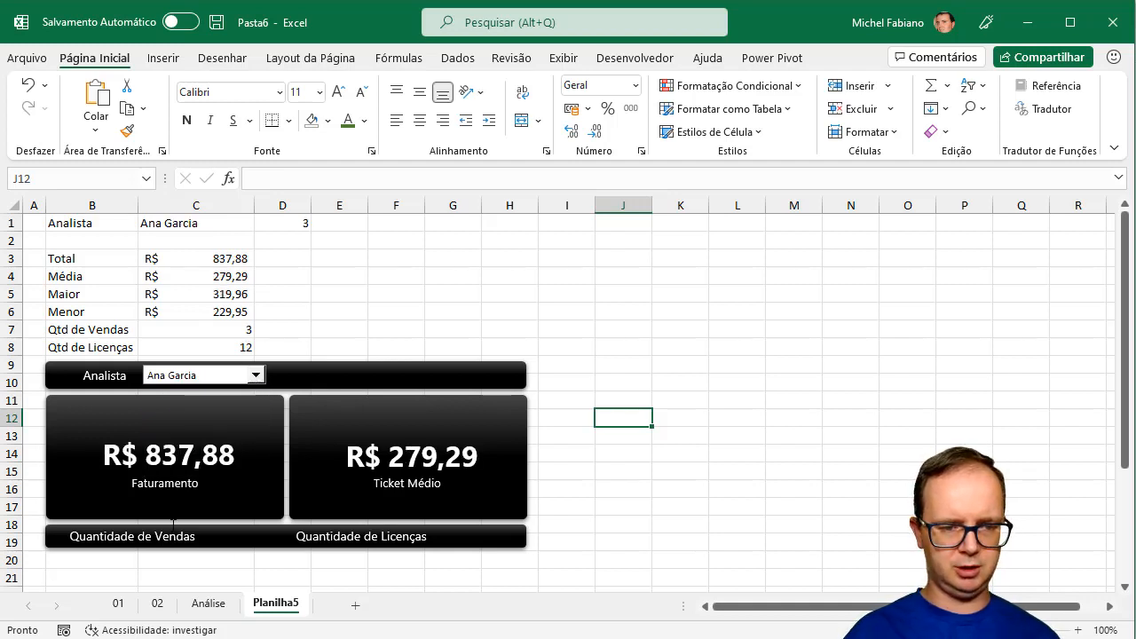
# Step: Duplicate the Quantidade de Vendas label, place the copy beside it on the lower bar, and link it to cell C7
pyautogui.click(169, 536)
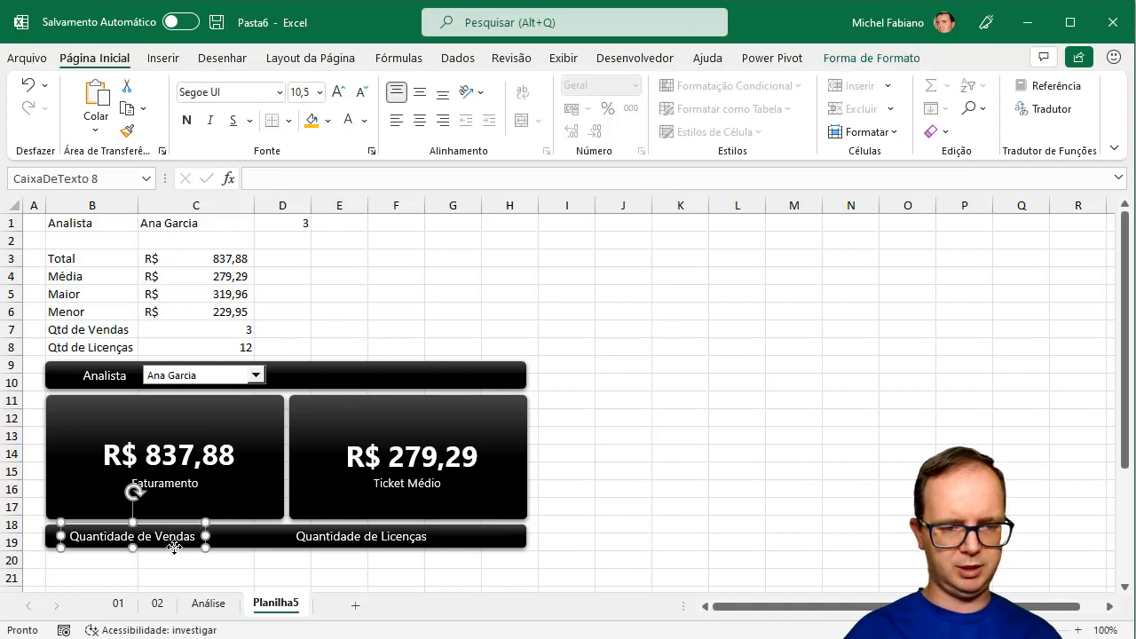
pyautogui.hotkey('ctrl', 'd')
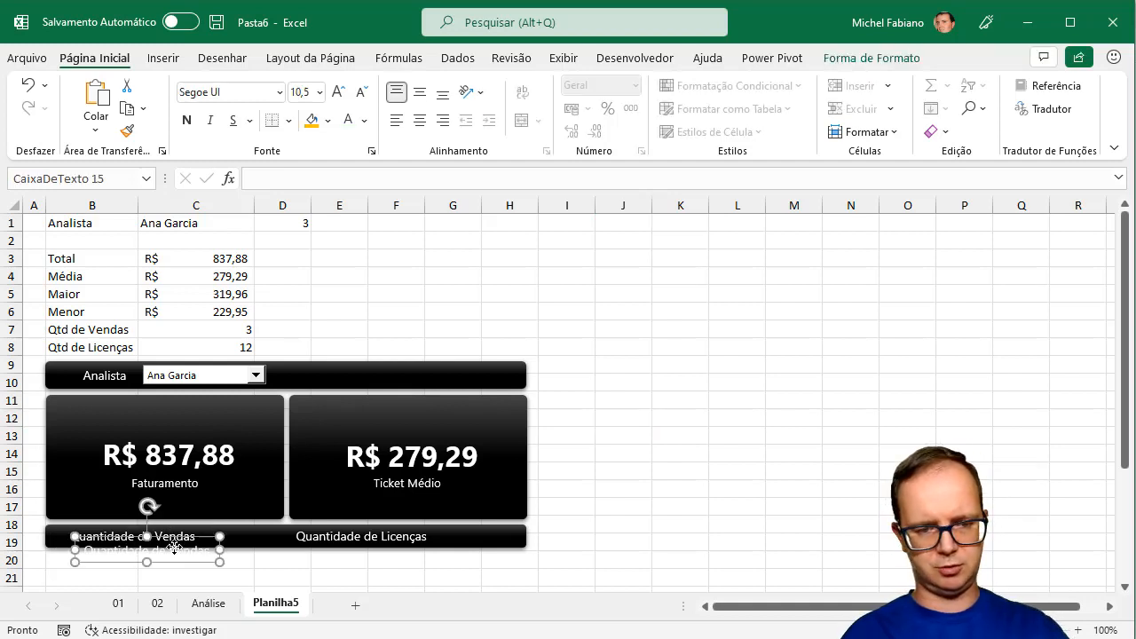
pyautogui.moveTo(182, 564); pyautogui.dragTo(301, 550)
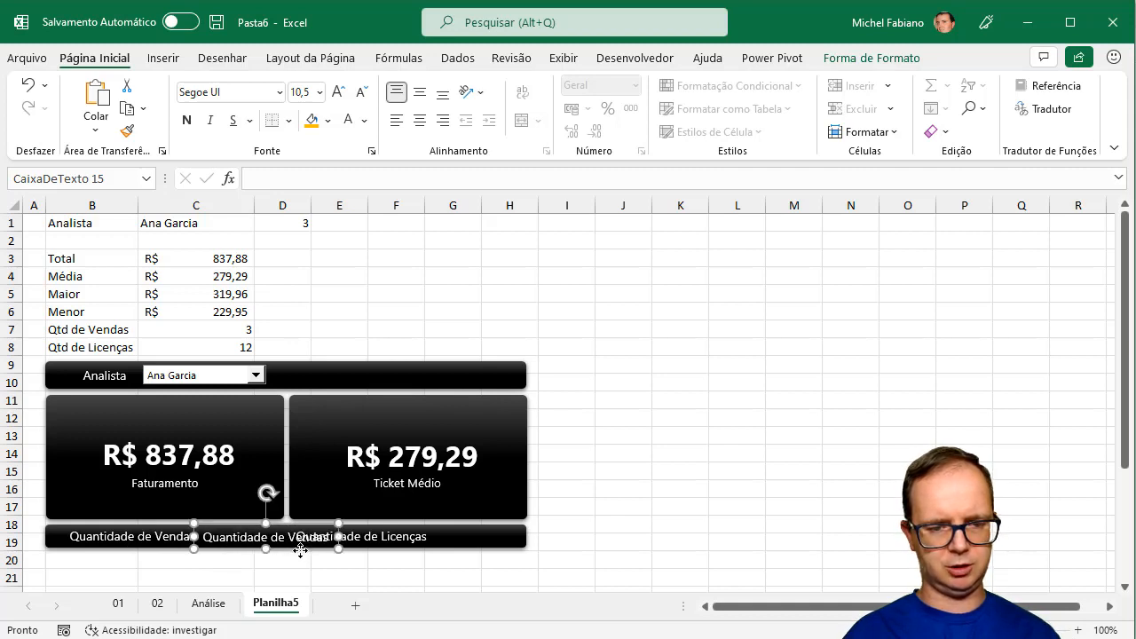
pyautogui.click(341, 169)
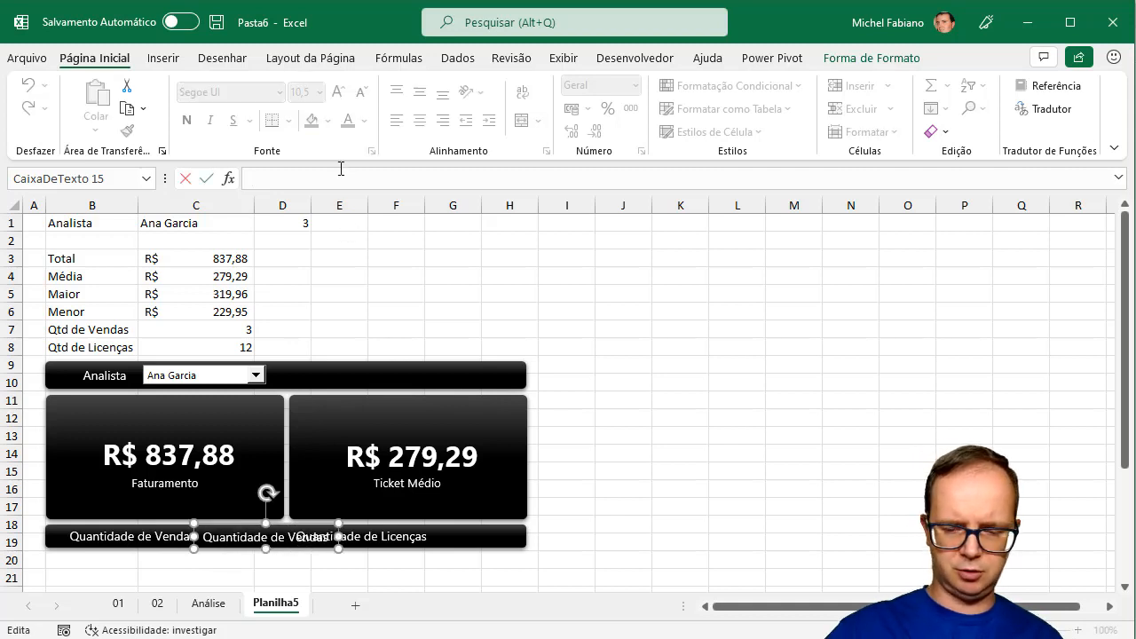
pyautogui.click(240, 329)
pyautogui.press('Return')
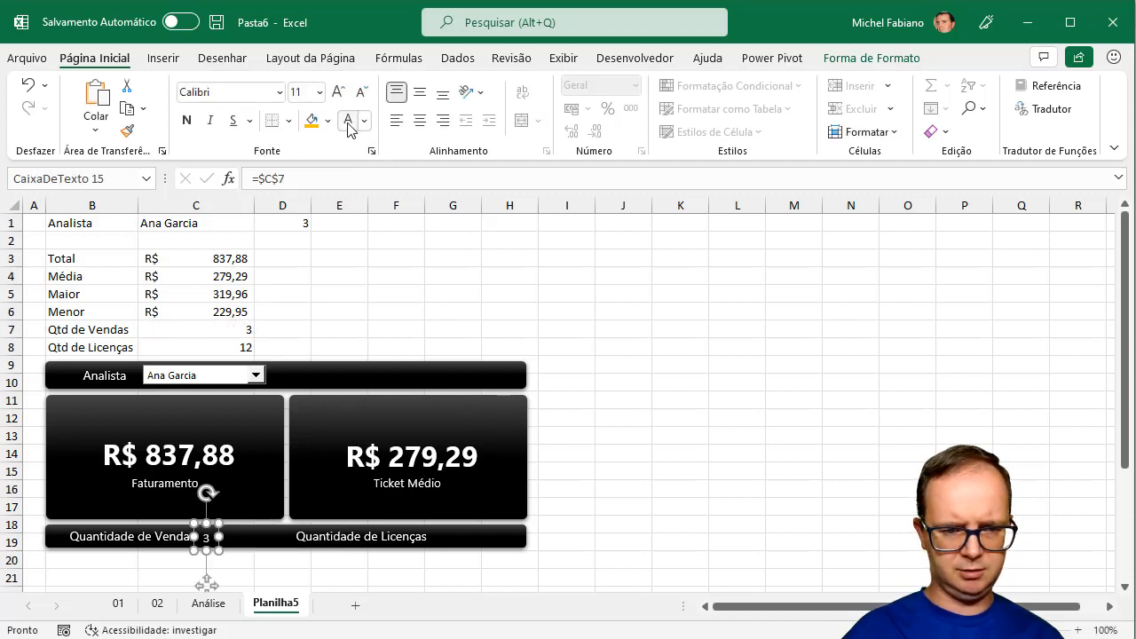
# Step: Format the linked sales quantity on the lower bar in bold Segoe UI
pyautogui.click(281, 92)
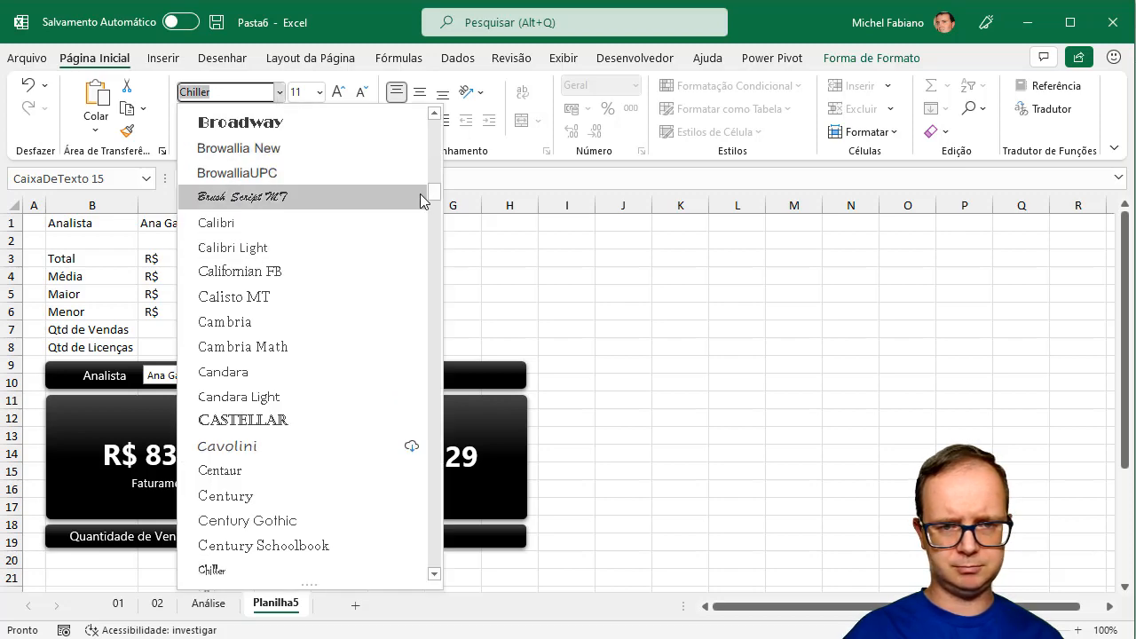
pyautogui.moveTo(435, 197); pyautogui.dragTo(435, 124)
pyautogui.click(287, 219)
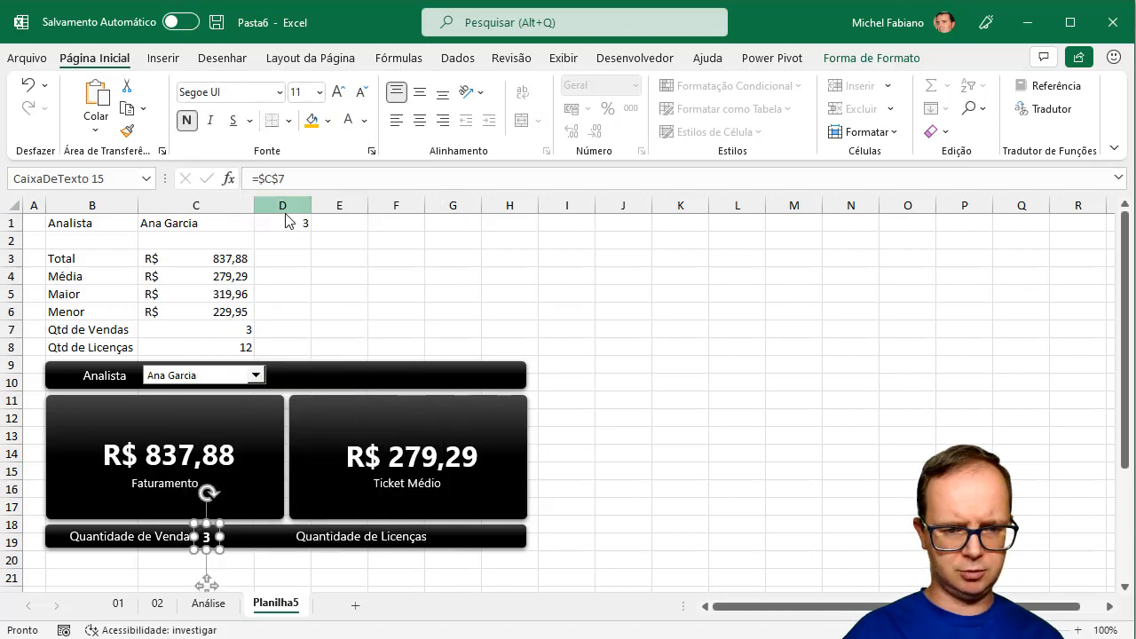
# Step: Duplicate the linked sales quantity, place the copy beside Quantidade de Licenças on the lower bar, and link it to cell C8
pyautogui.hotkey('ctrl', 'd')
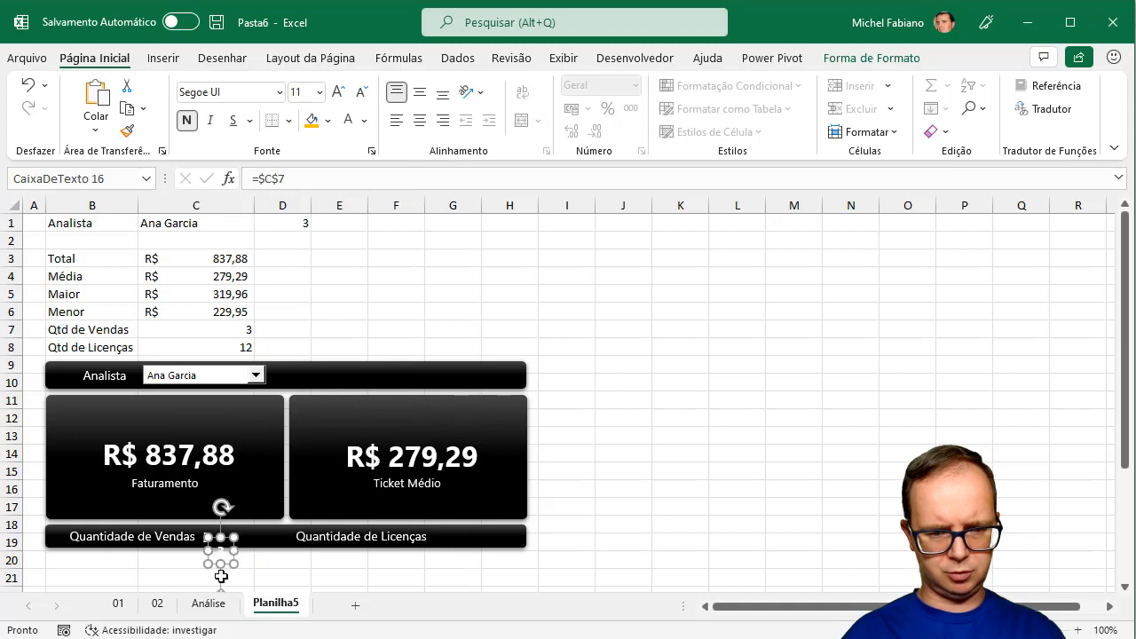
pyautogui.moveTo(225, 561); pyautogui.dragTo(443, 529)
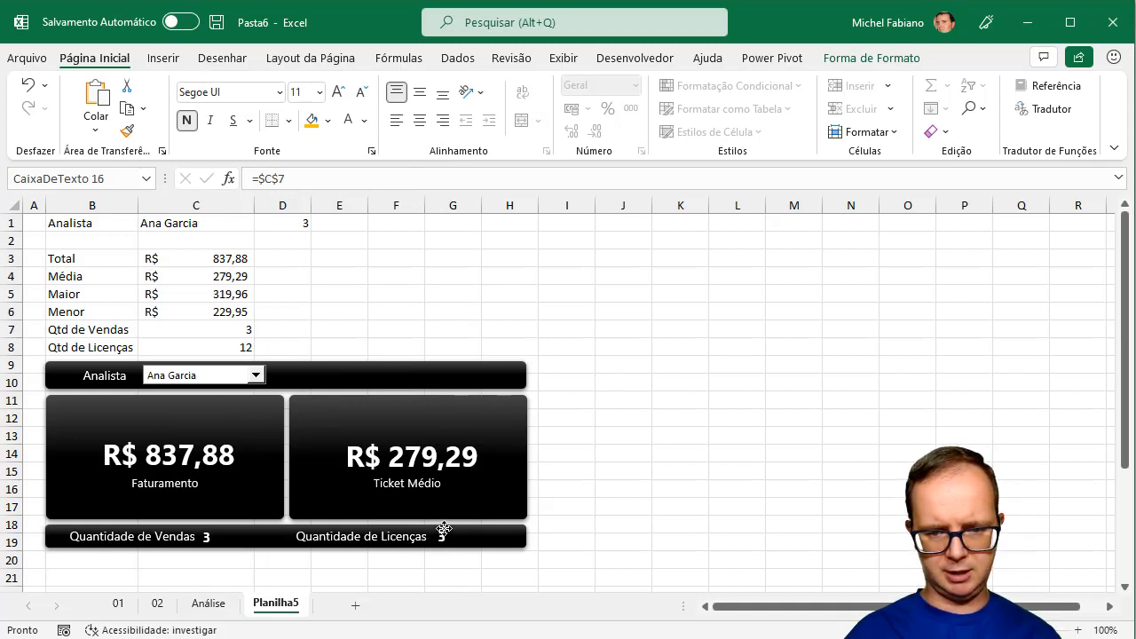
pyautogui.click(296, 179)
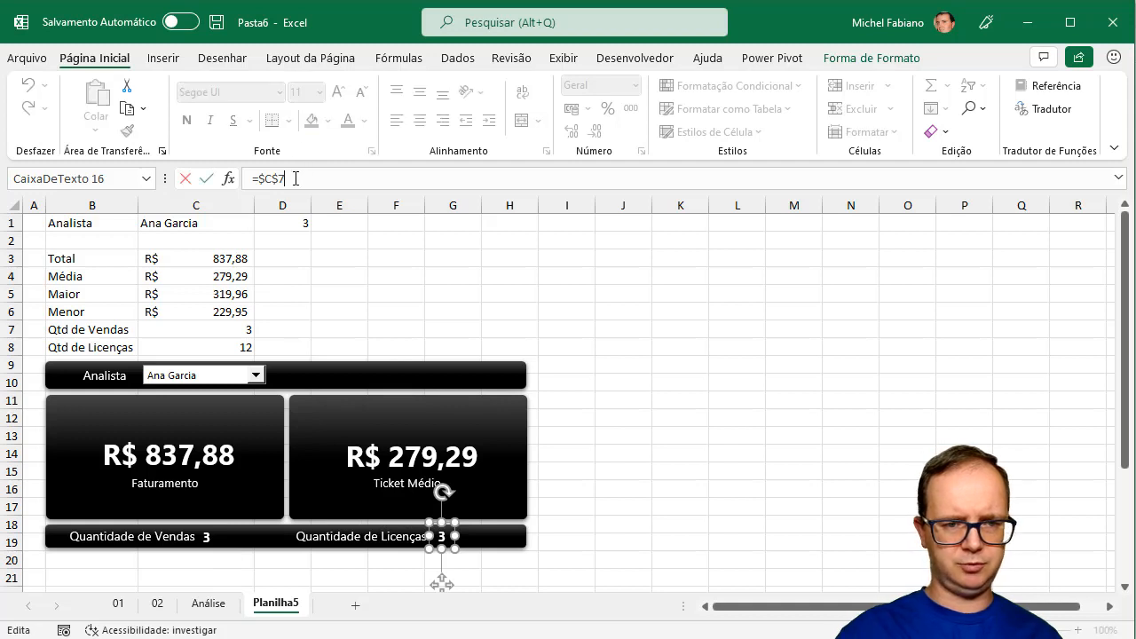
pyautogui.press('Return')
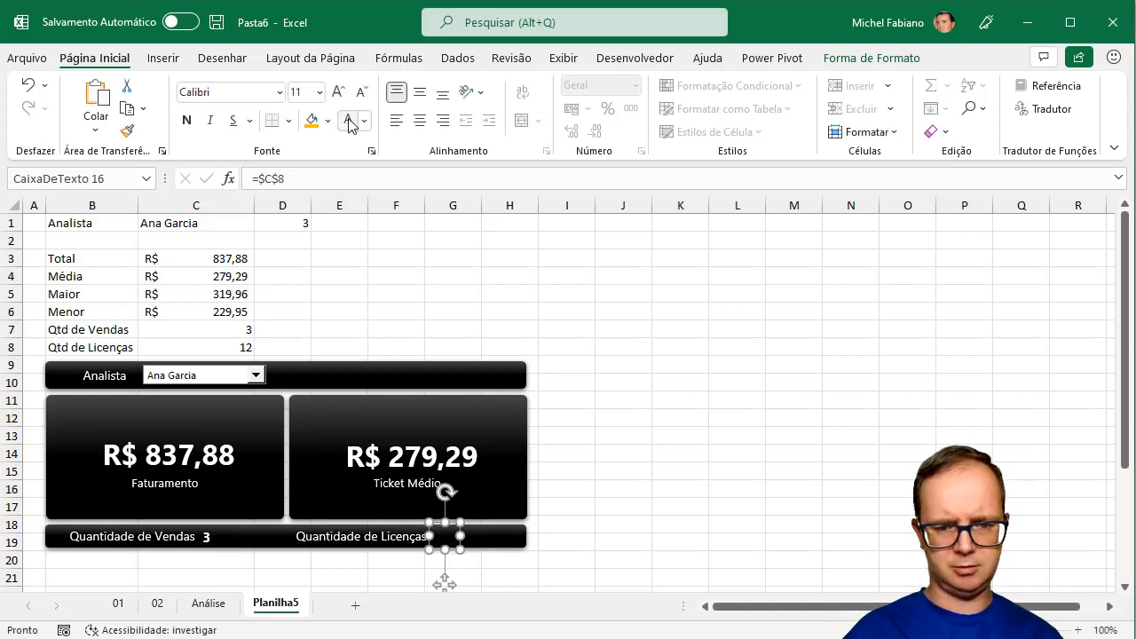
# Step: Format the linked licence quantity on the lower bar in white bold Segoe UI
pyautogui.click(349, 124)
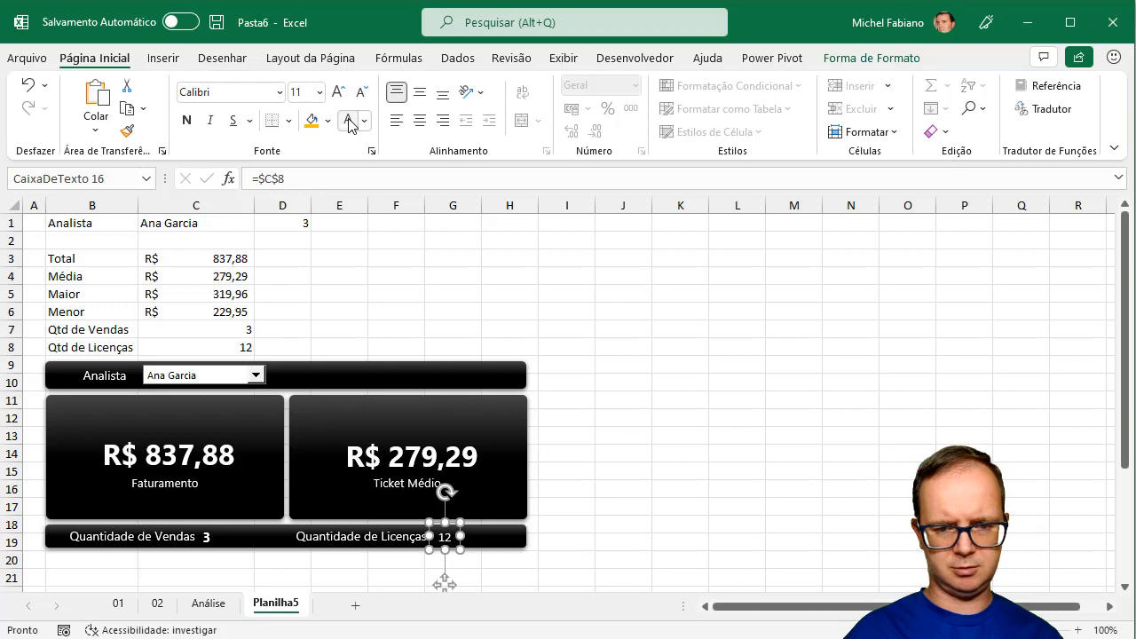
pyautogui.click(279, 93)
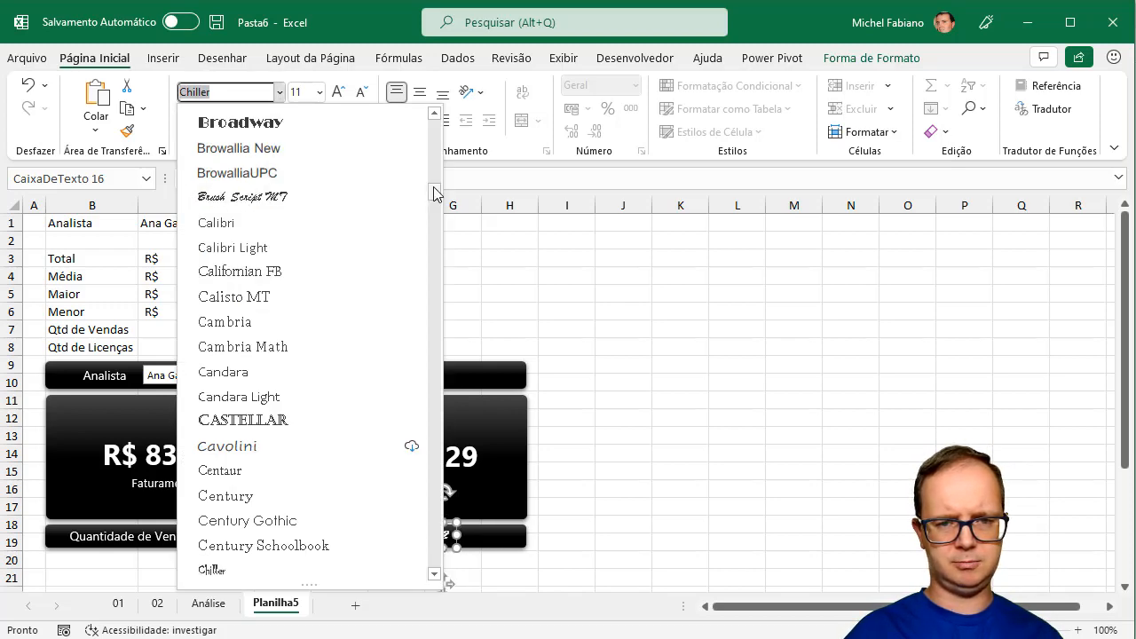
pyautogui.moveTo(434, 190); pyautogui.dragTo(435, 108)
pyautogui.click(277, 220)
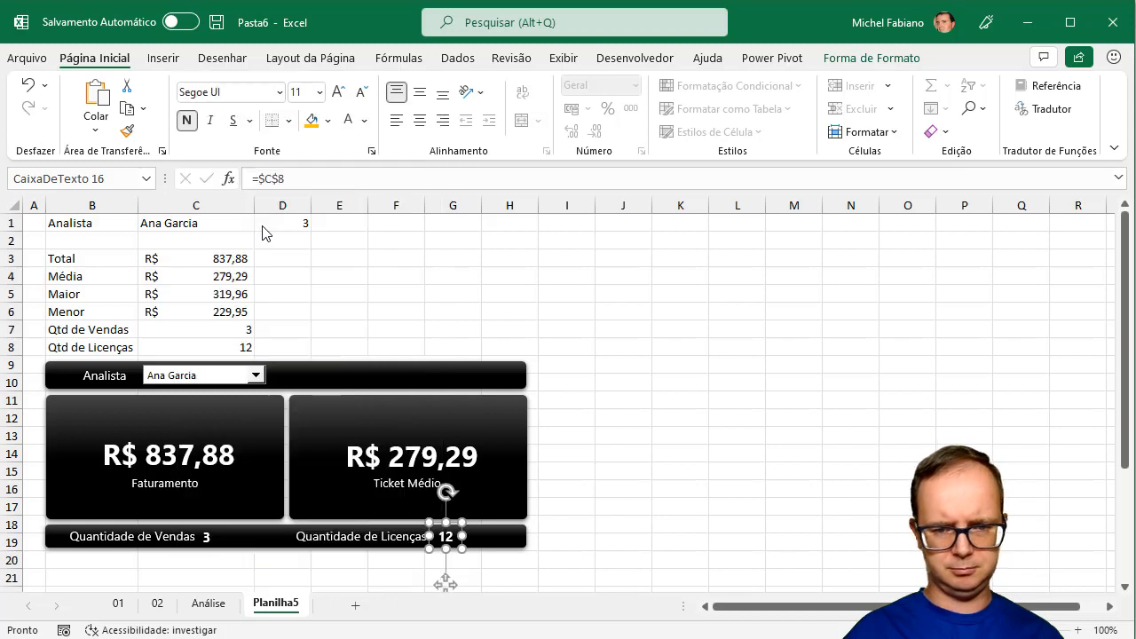
pyautogui.click(657, 331)
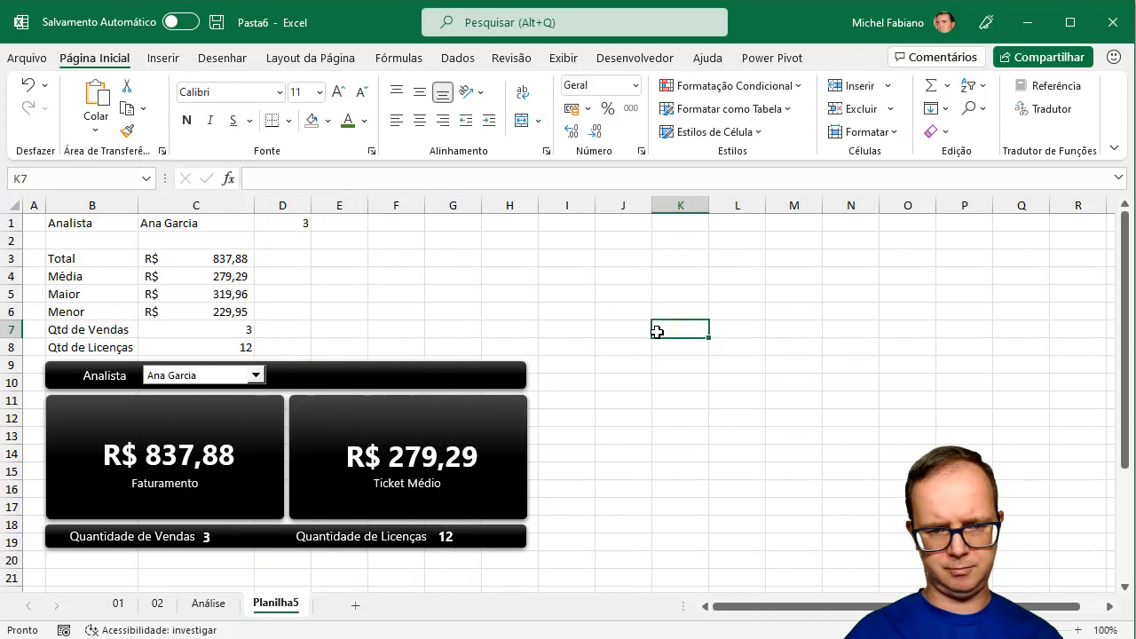
# Step: Duplicate the licence quantity box twice and place both copies side by side on the upper bar, after the analyst combo box
pyautogui.click(441, 541)
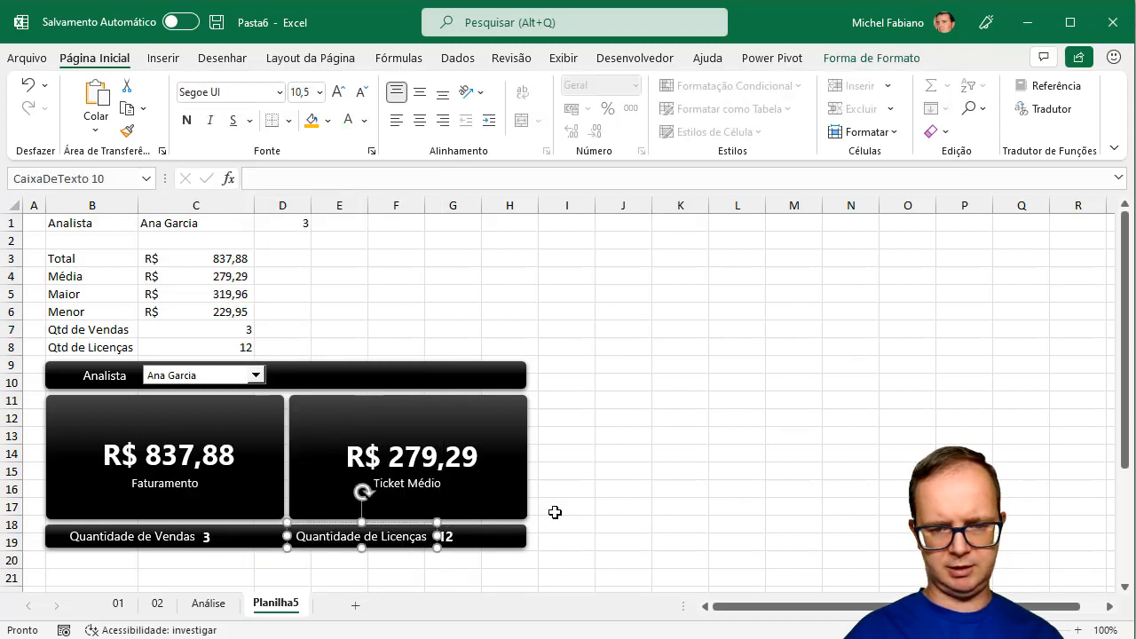
pyautogui.click(687, 471)
pyautogui.click(482, 459)
pyautogui.click(450, 538)
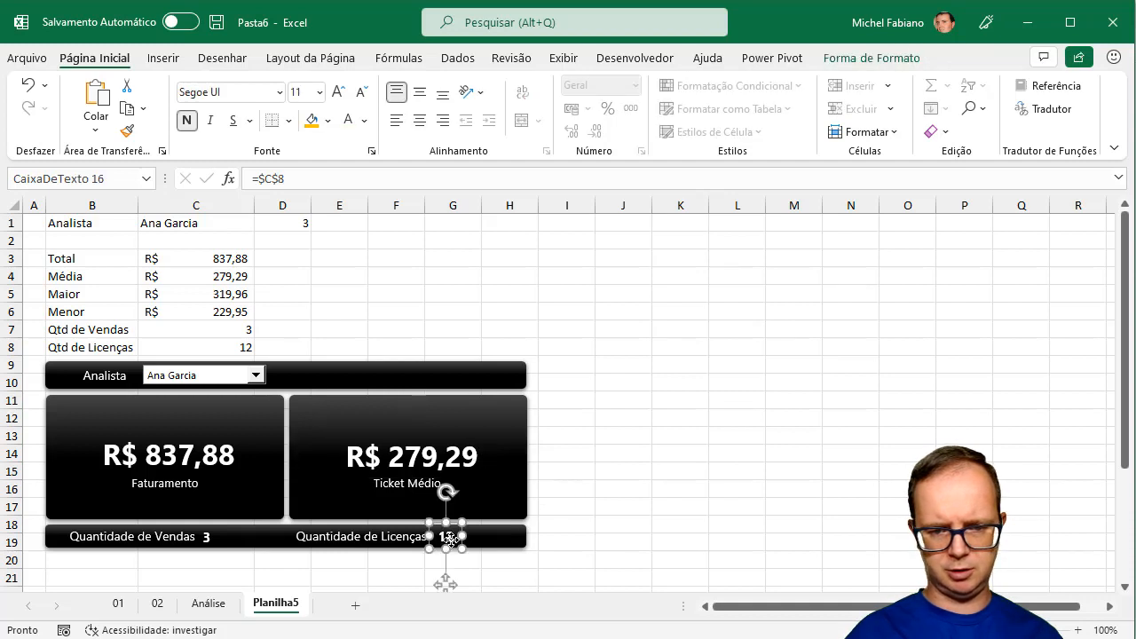
pyautogui.hotkey('ctrl', 'd')
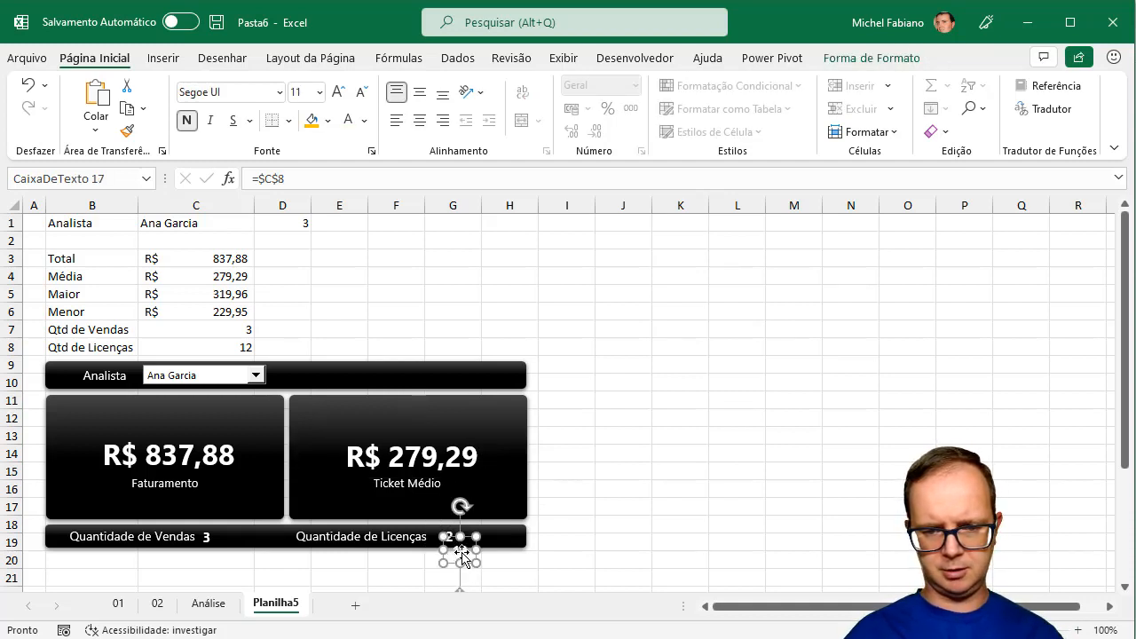
pyautogui.moveTo(462, 555); pyautogui.dragTo(348, 372)
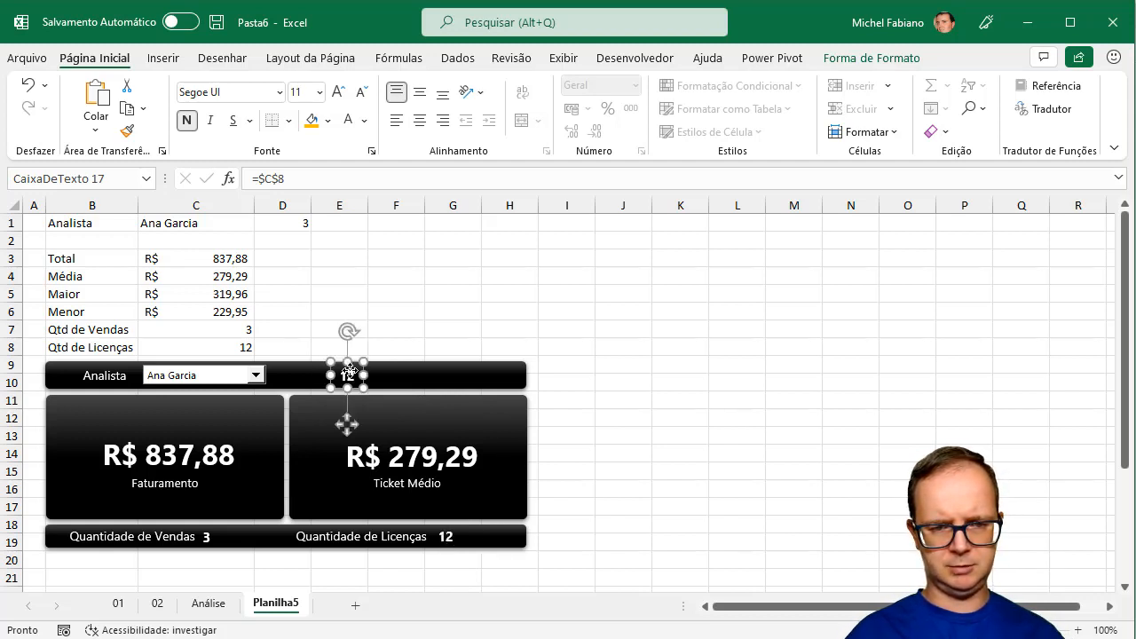
pyautogui.hotkey('ctrl', 'd')
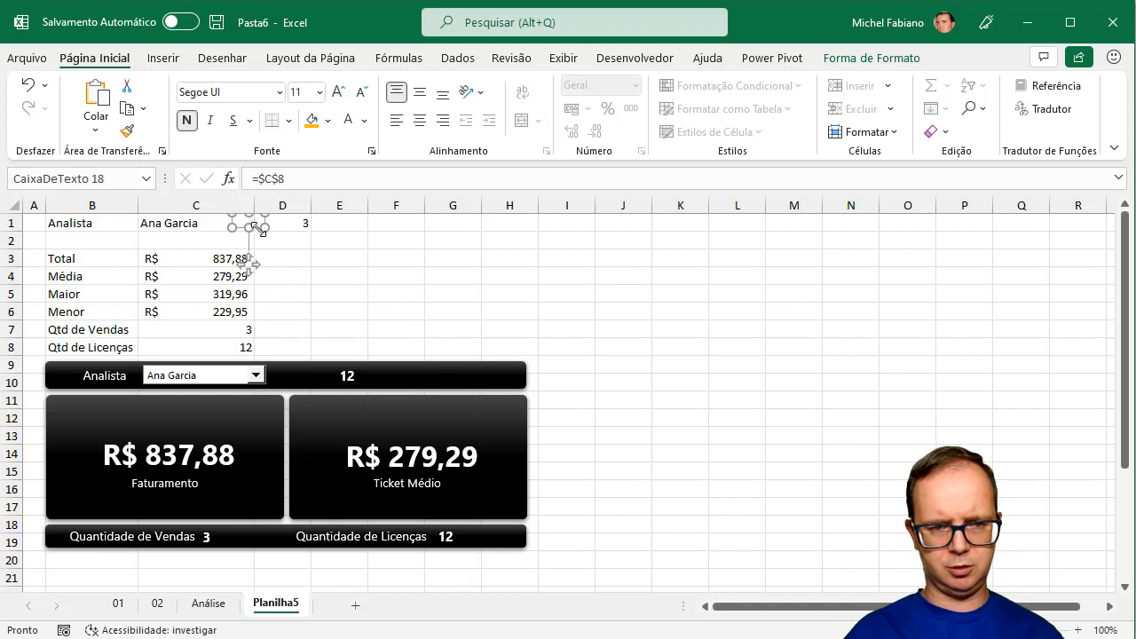
pyautogui.moveTo(257, 235); pyautogui.dragTo(454, 391)
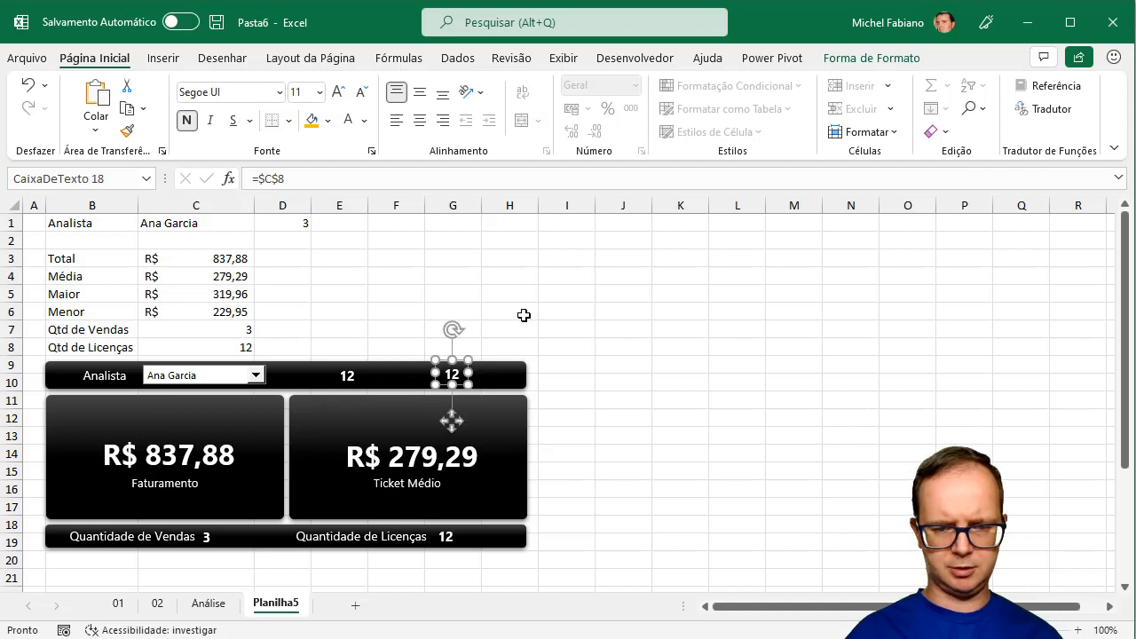
pyautogui.press('Down')
pyautogui.press('Down')
pyautogui.press('Down')
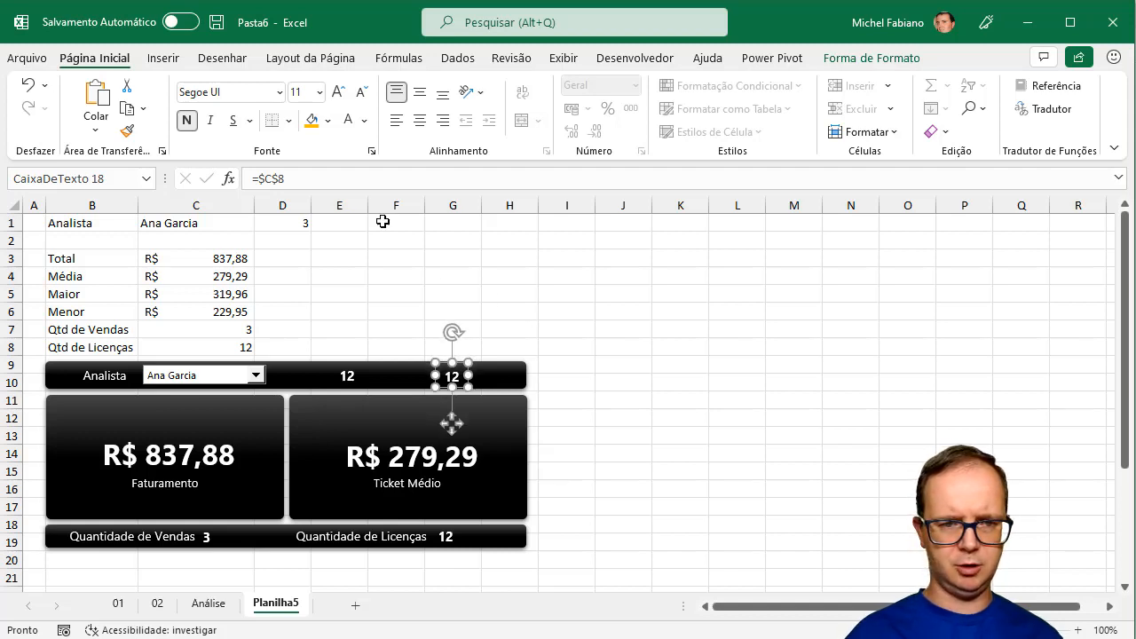
# Step: Link the second copied value on the upper bar to the Menor in cell C6 and color its text white
pyautogui.moveTo(350, 179); pyautogui.dragTo(161, 174)
pyautogui.write('=')
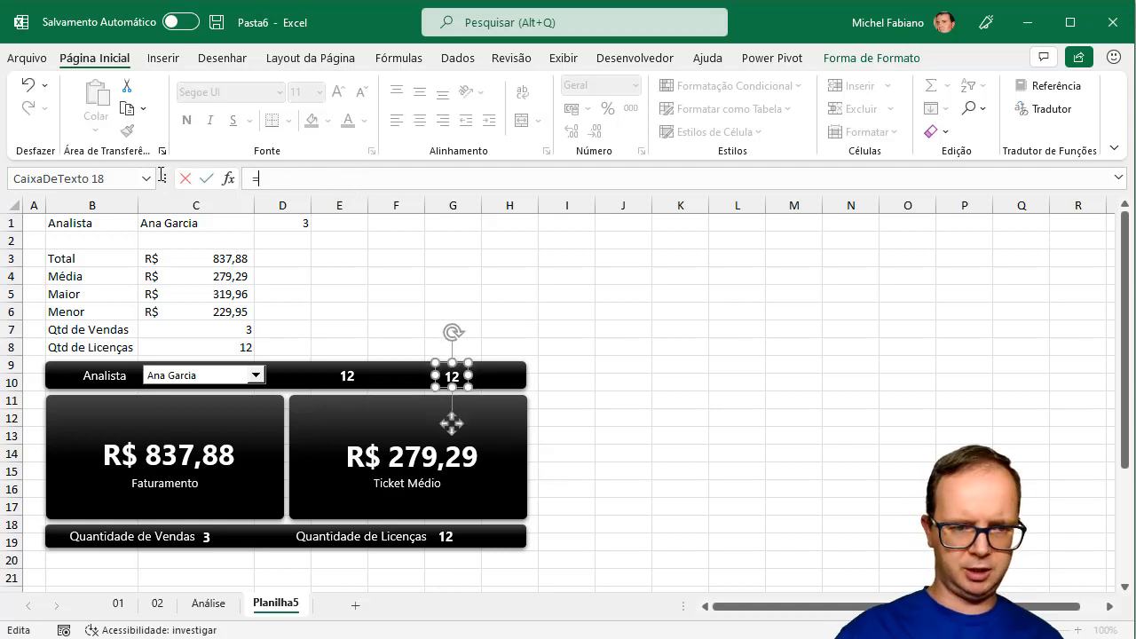
pyautogui.click(210, 313)
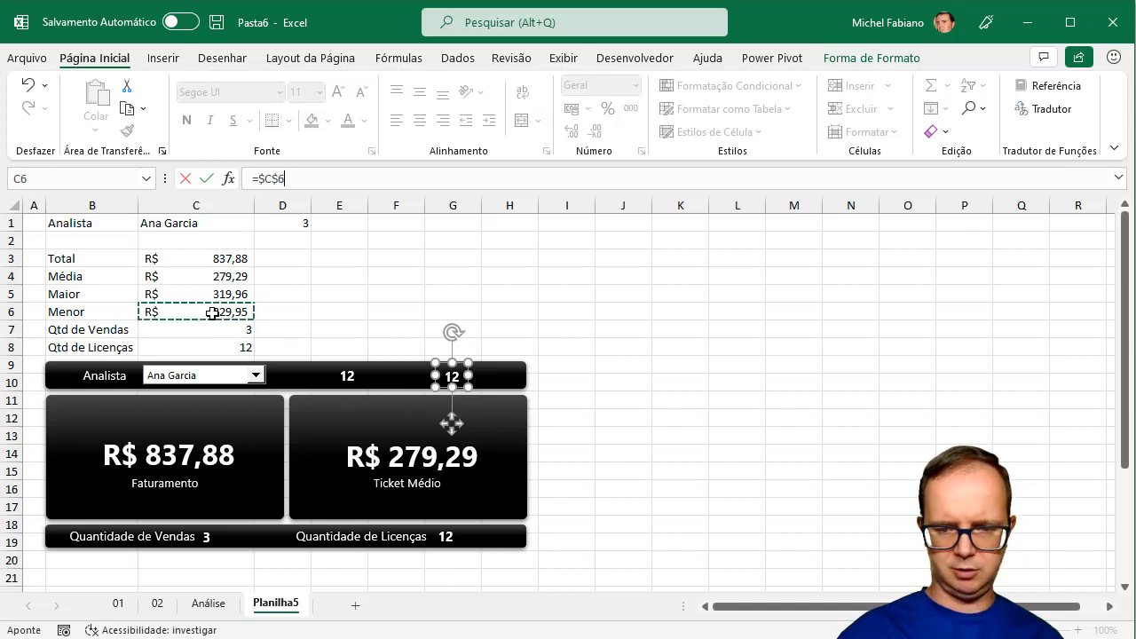
pyautogui.press('Return')
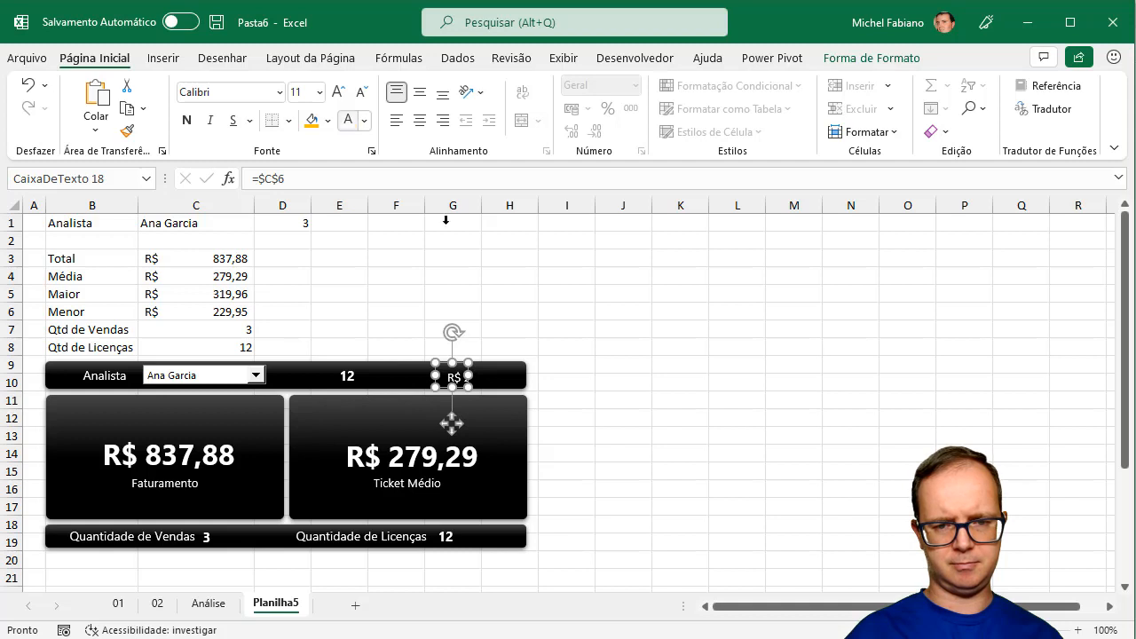
# Step: Widen the Menor value box to fit its amount, center its text both ways, and set its font to Segoe UI
pyautogui.moveTo(469, 374); pyautogui.dragTo(514, 375)
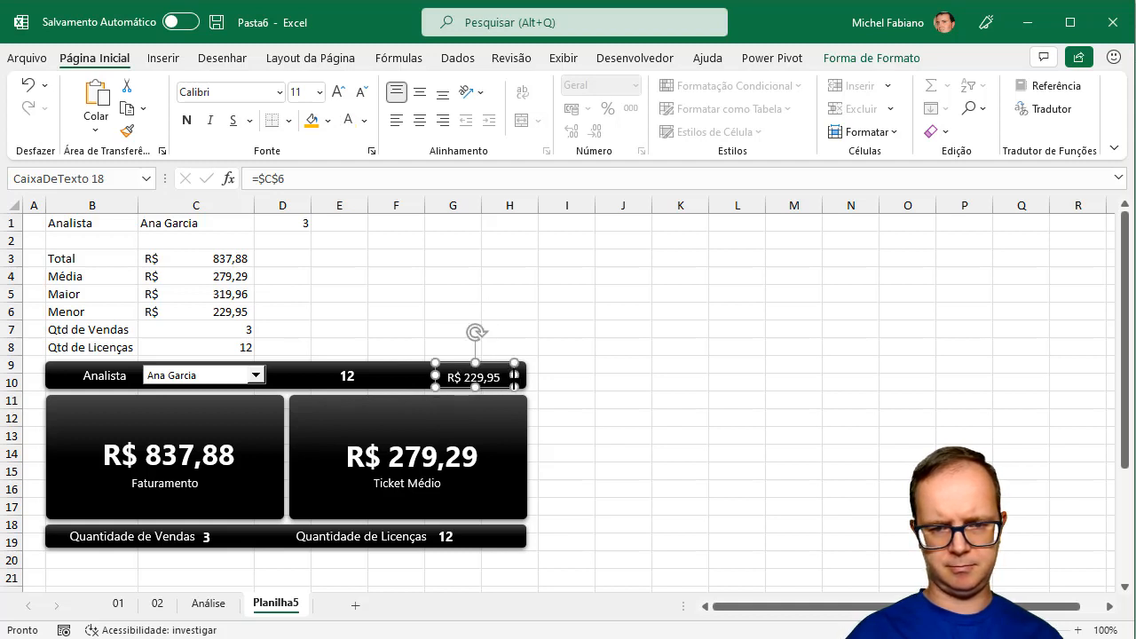
pyautogui.click(420, 91)
pyautogui.click(419, 120)
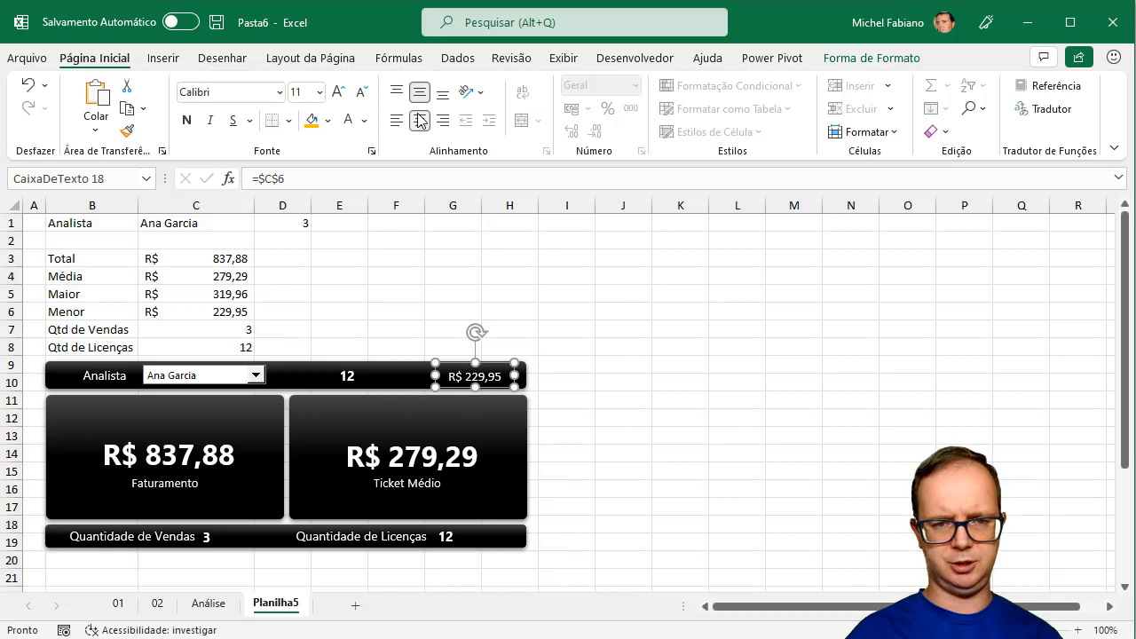
pyautogui.click(280, 91)
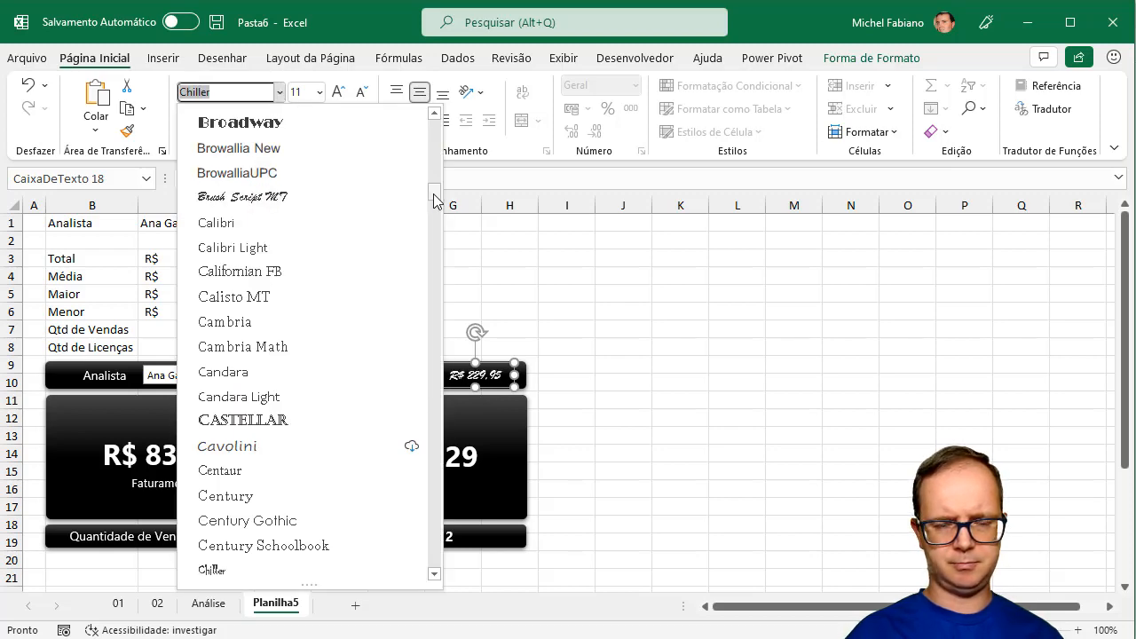
pyautogui.moveTo(436, 203); pyautogui.dragTo(437, 111)
pyautogui.click(289, 222)
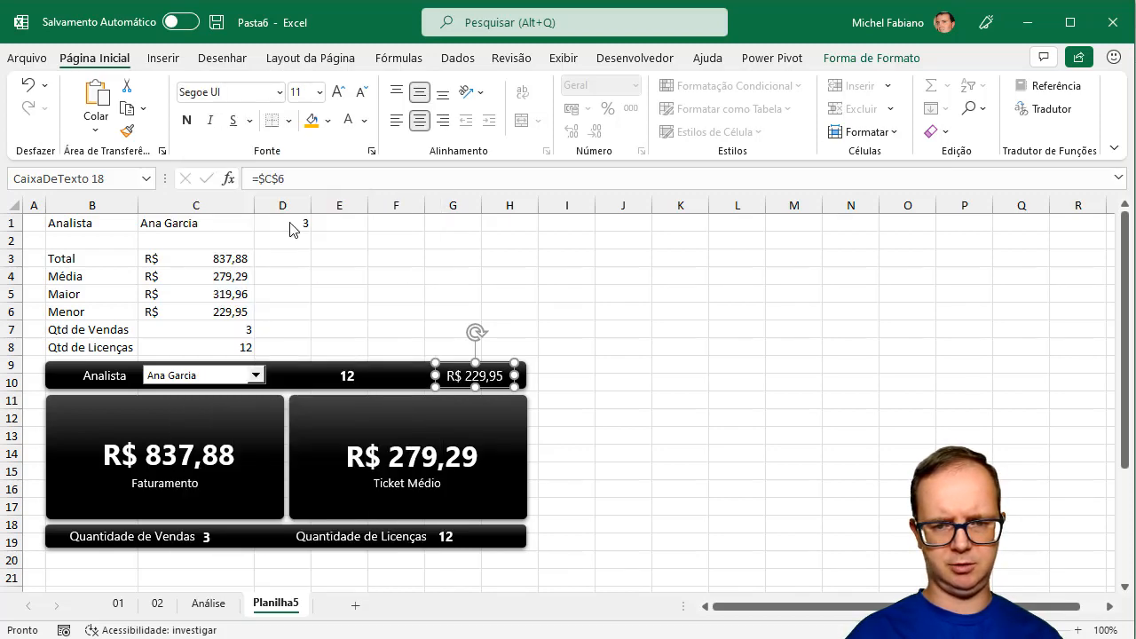
# Step: Link the first copied value on the upper bar to the Maior in cell C5
pyautogui.click(351, 377)
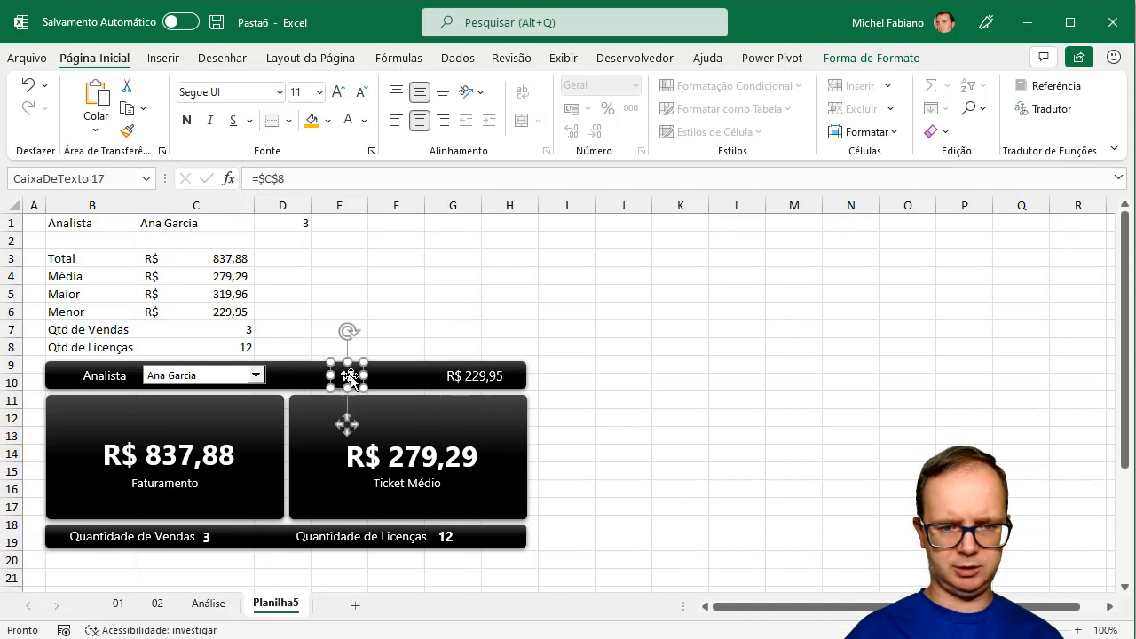
pyautogui.moveTo(305, 177); pyautogui.dragTo(252, 178)
pyautogui.write('=')
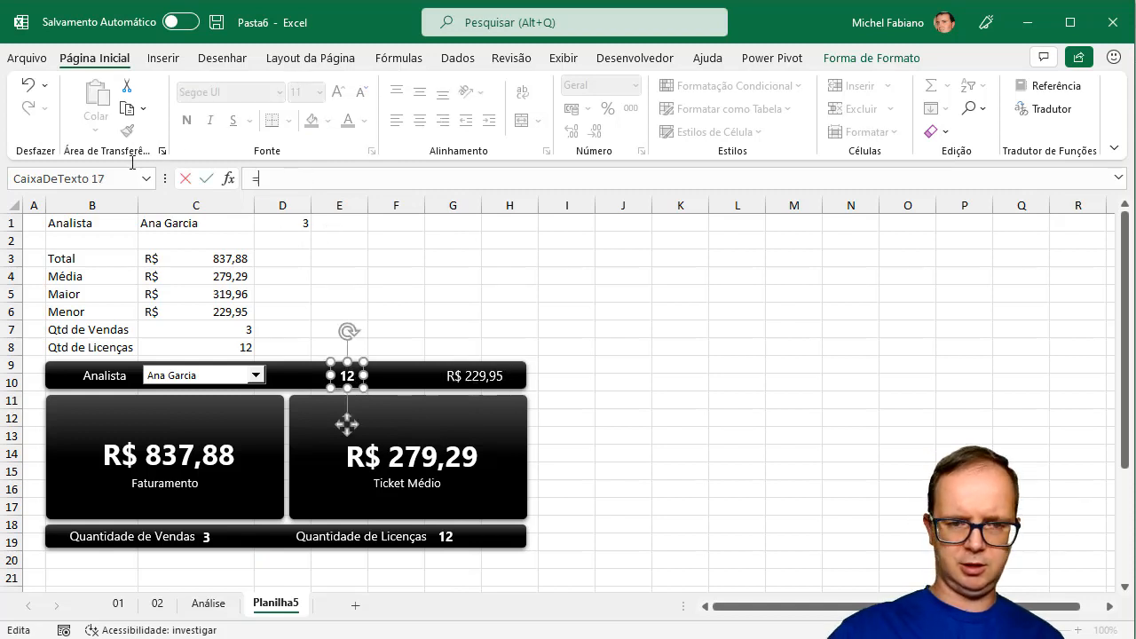
pyautogui.click(184, 295)
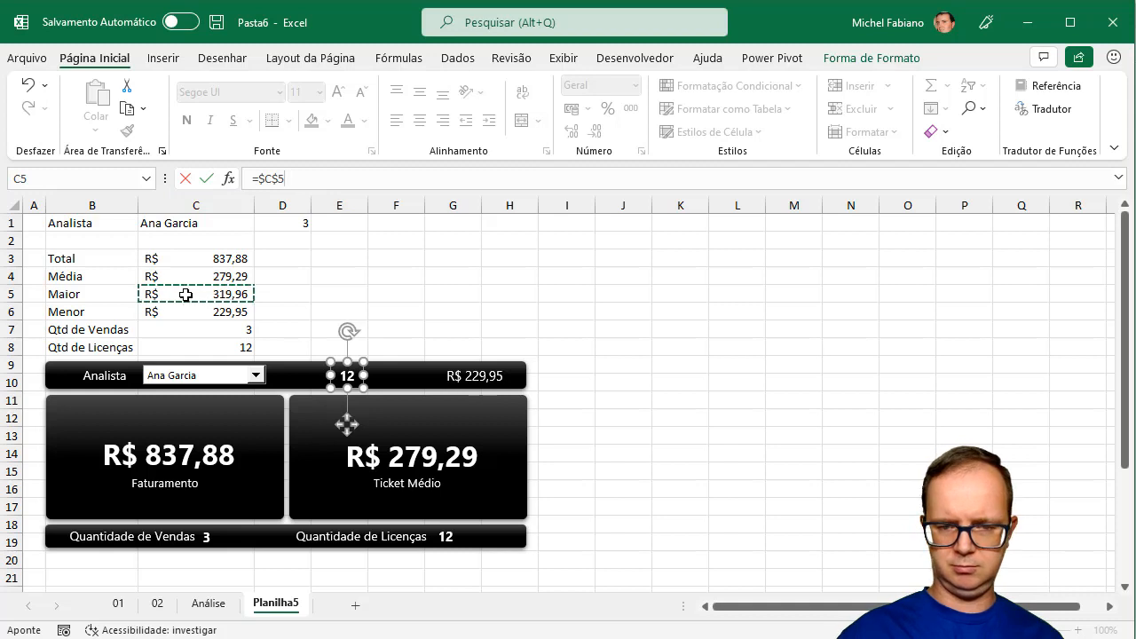
pyautogui.press('Return')
# Step: Copy the Menor value box's formatting onto the Maior value box on the upper bar
pyautogui.click(473, 377)
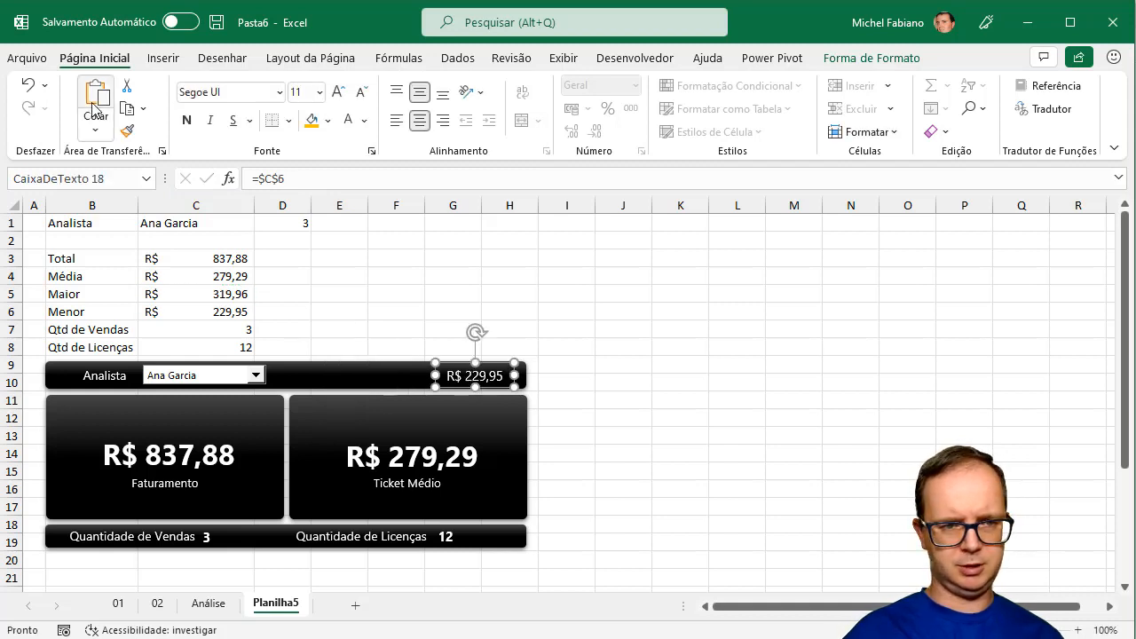
pyautogui.click(127, 130)
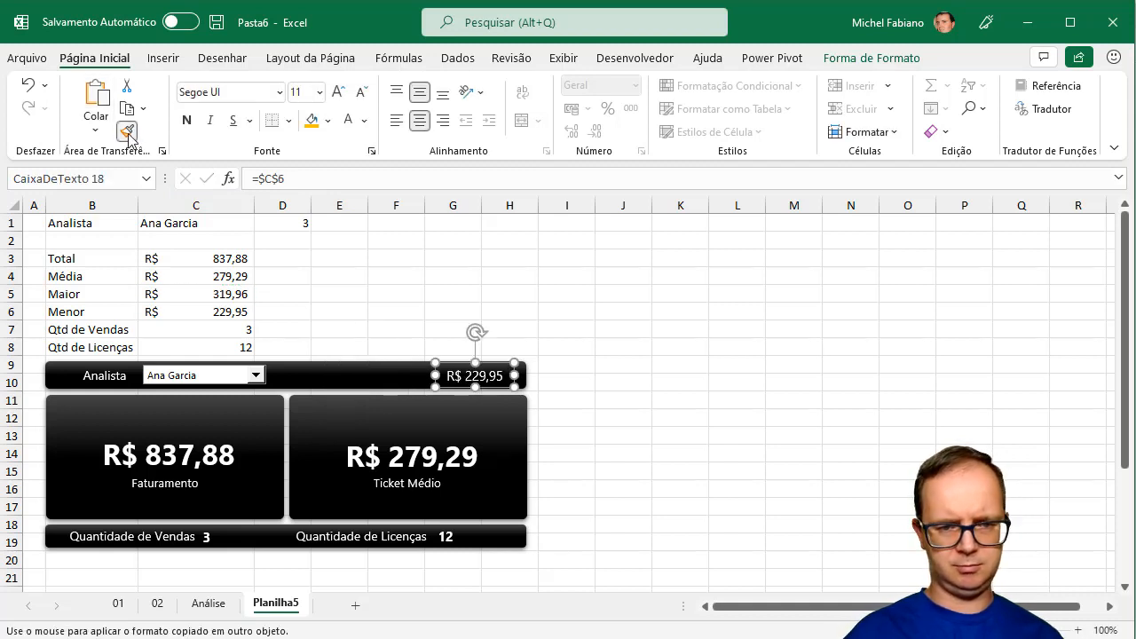
pyautogui.click(374, 377)
pyautogui.click(520, 332)
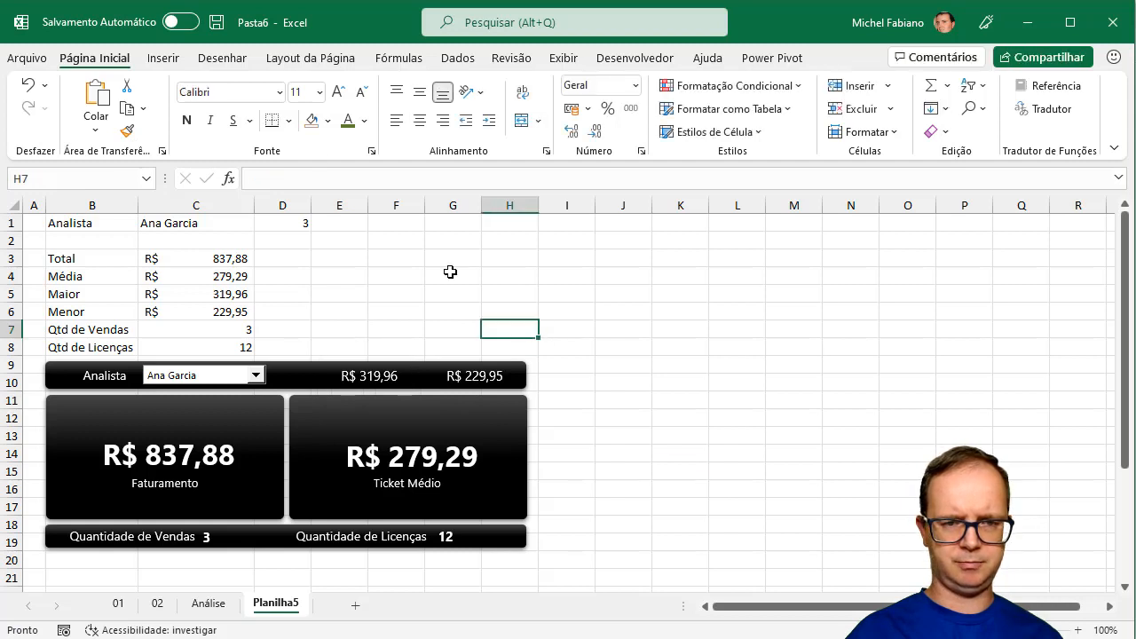
# Step: Draw a small isosceles triangle of about 0.42 by 0.42 cm above the upper bar and fill it dark red
pyautogui.click(168, 59)
pyautogui.click(250, 124)
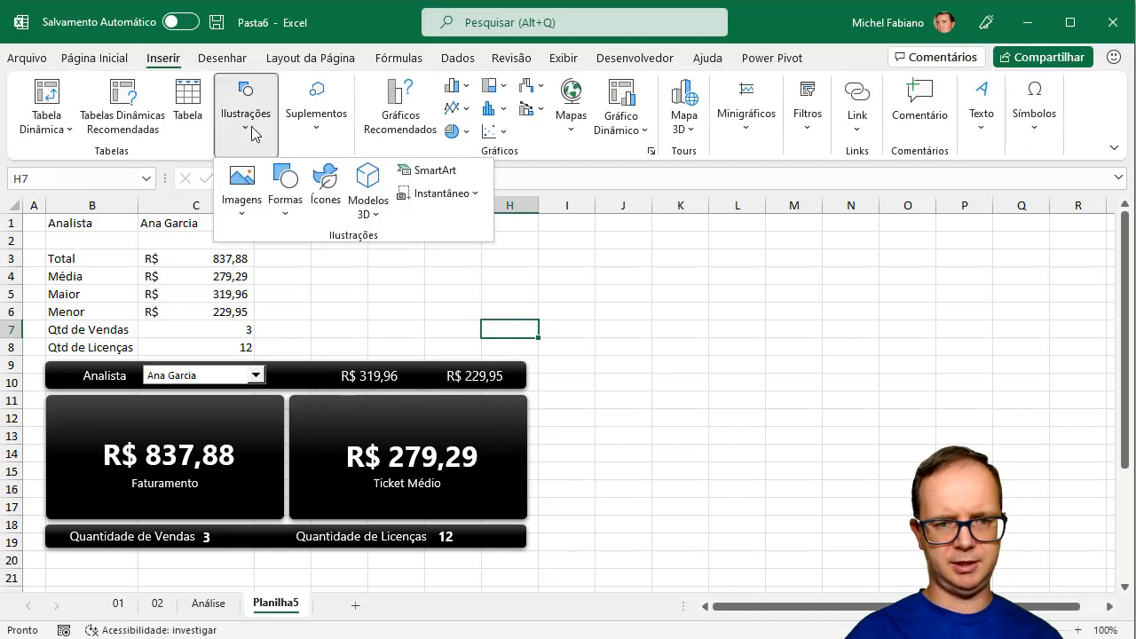
pyautogui.click(296, 216)
pyautogui.click(382, 270)
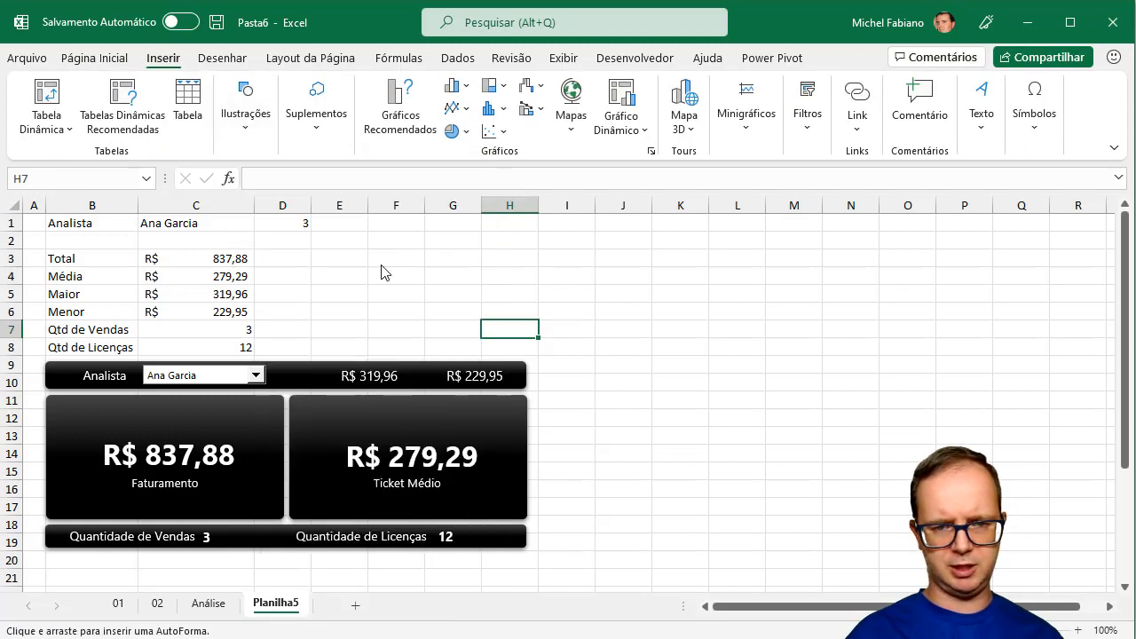
pyautogui.moveTo(382, 265)
pyautogui.mouseDown()
pyautogui.moveTo(414, 291)
pyautogui.moveTo(395, 278)
pyautogui.mouseUp()
pyautogui.click(439, 85)
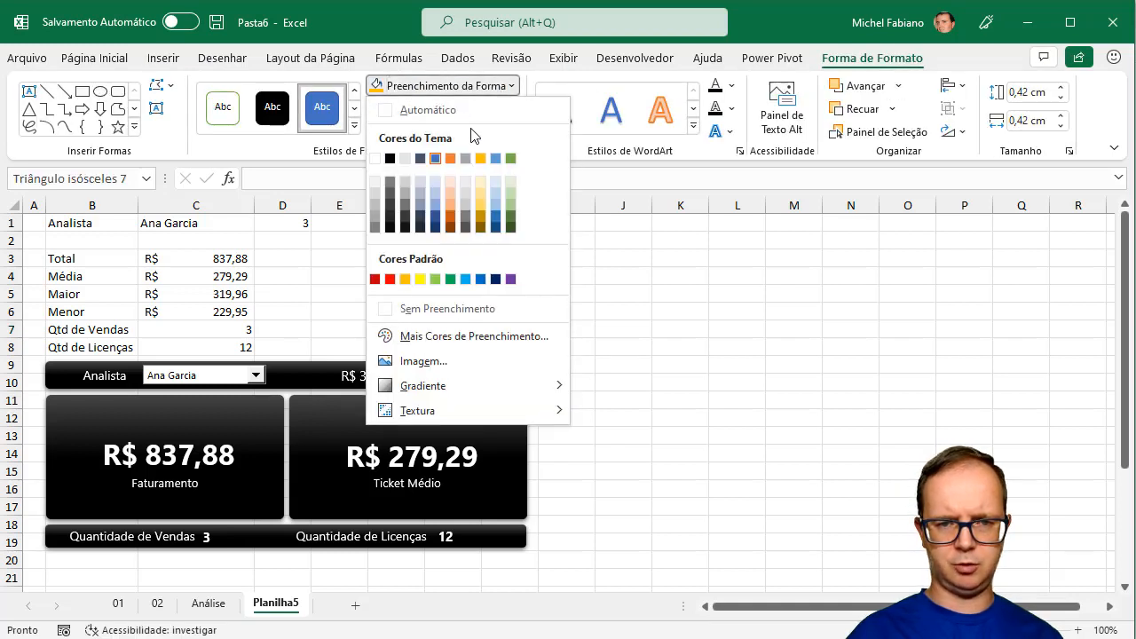
pyautogui.click(376, 279)
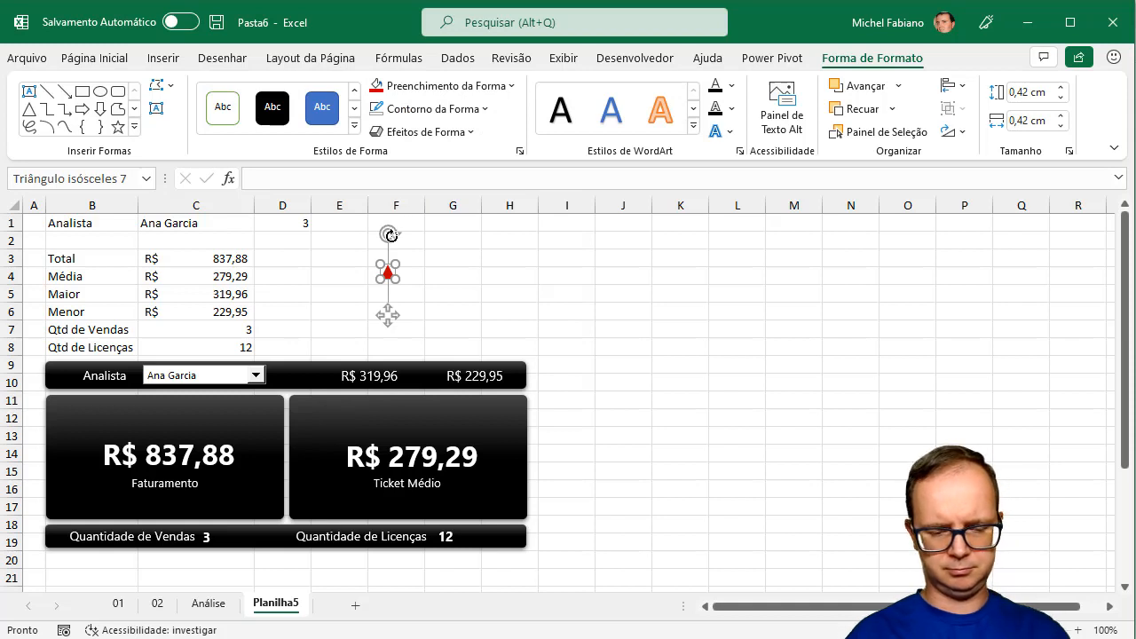
# Step: Duplicate the red triangle, fill the copy green, and place it just before the Maior value on the upper bar
pyautogui.hotkey('ctrl', 'd')
pyautogui.click(451, 86)
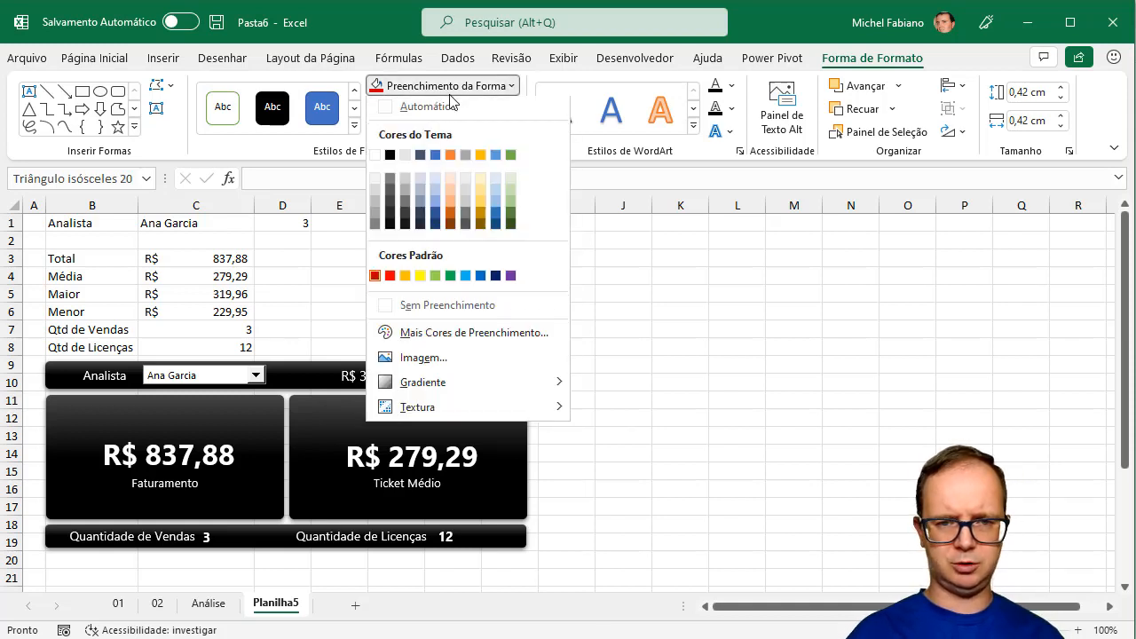
pyautogui.click(435, 280)
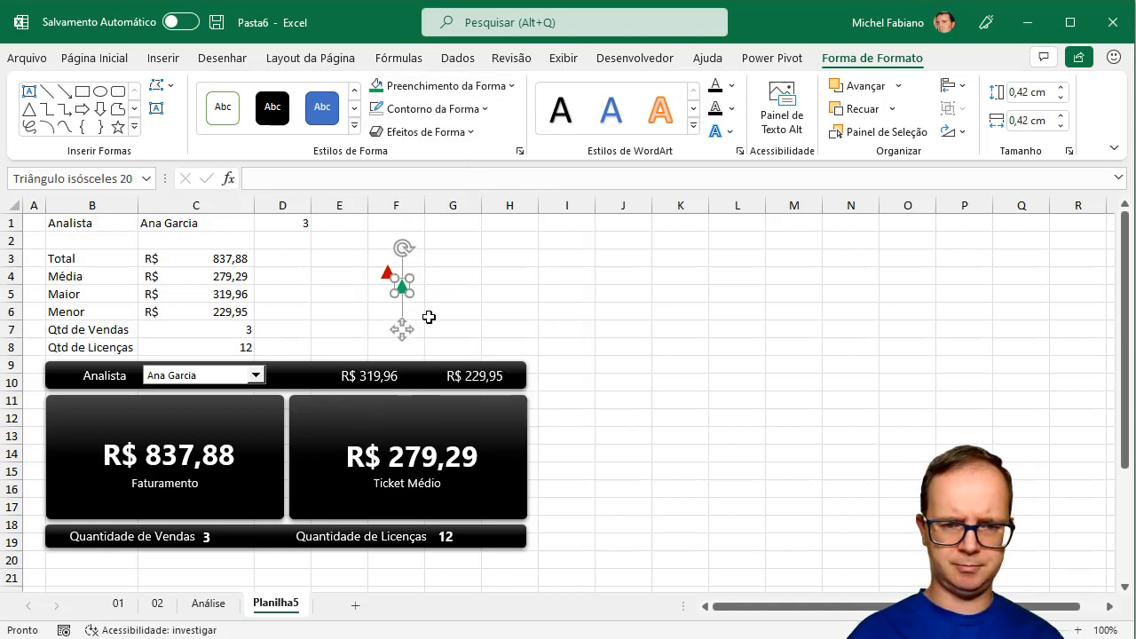
pyautogui.moveTo(401, 330); pyautogui.dragTo(329, 420)
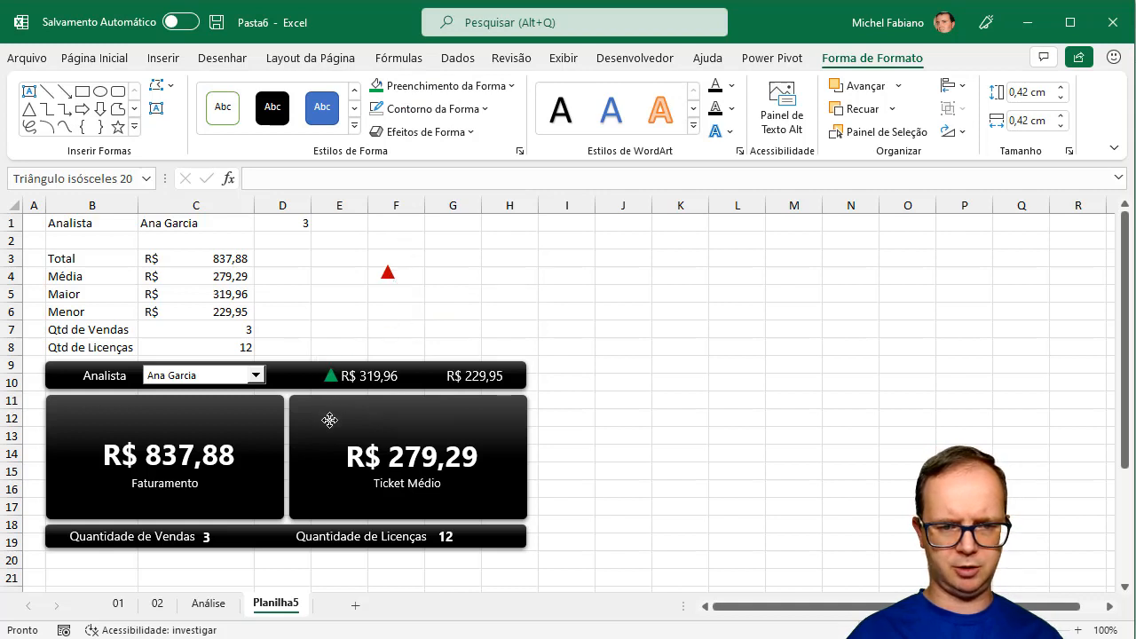
# Step: Move the red triangle just before the Menor value on the upper bar and rotate it 180 degrees so it points down
pyautogui.click(388, 279)
pyautogui.moveTo(388, 282); pyautogui.dragTo(435, 381)
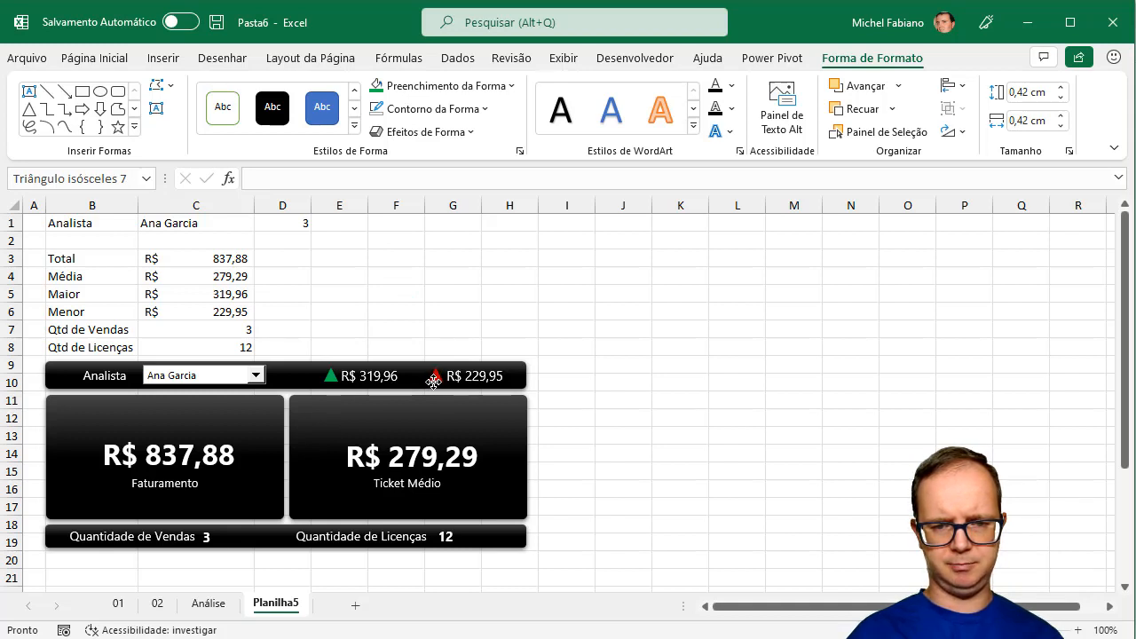
pyautogui.click(433, 379)
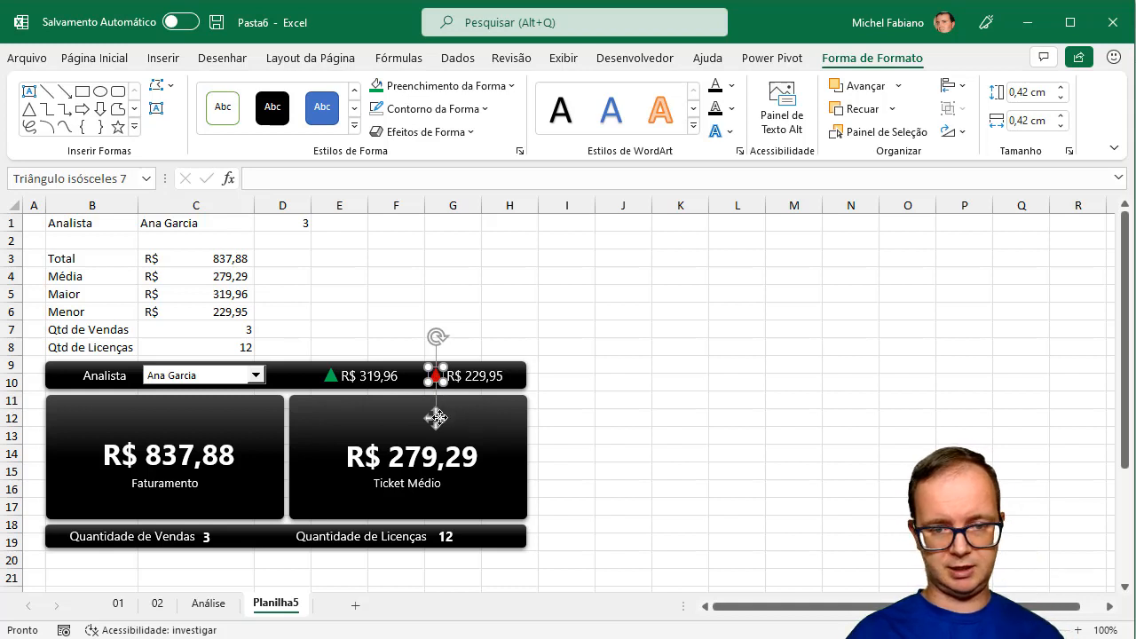
pyautogui.moveTo(437, 336); pyautogui.dragTo(435, 438)
pyautogui.click(610, 400)
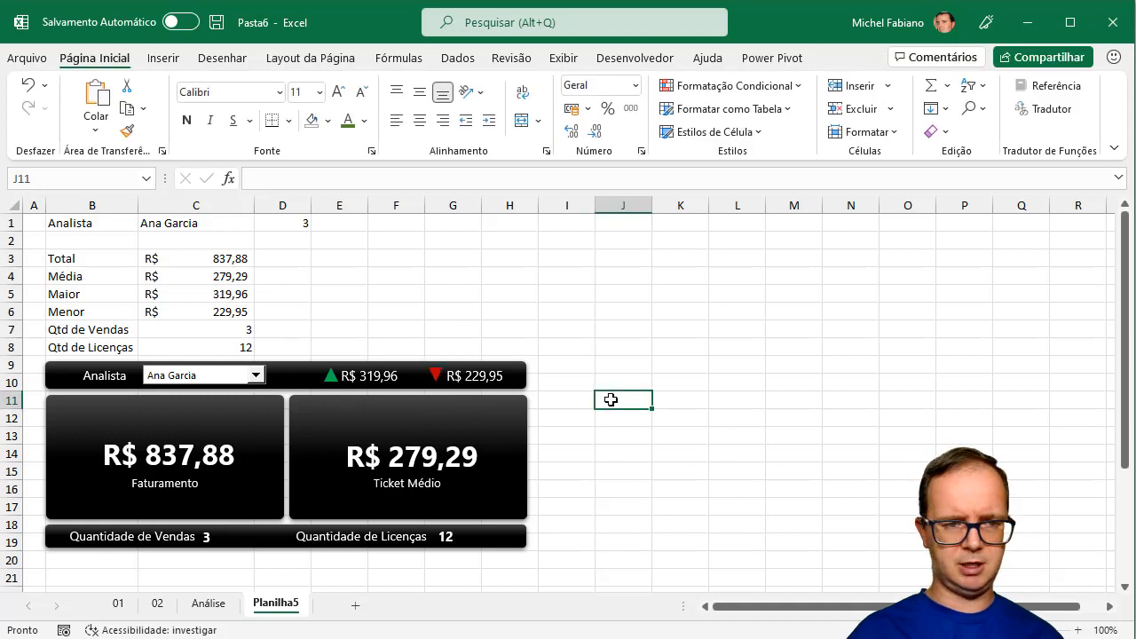
# Step: Hide calculation rows 1 to 8 and delete the leftover blue Quantidade de Vendas bar below the dashboard
pyautogui.moveTo(7, 223); pyautogui.dragTo(9, 349)
pyautogui.rightClick(12, 350)
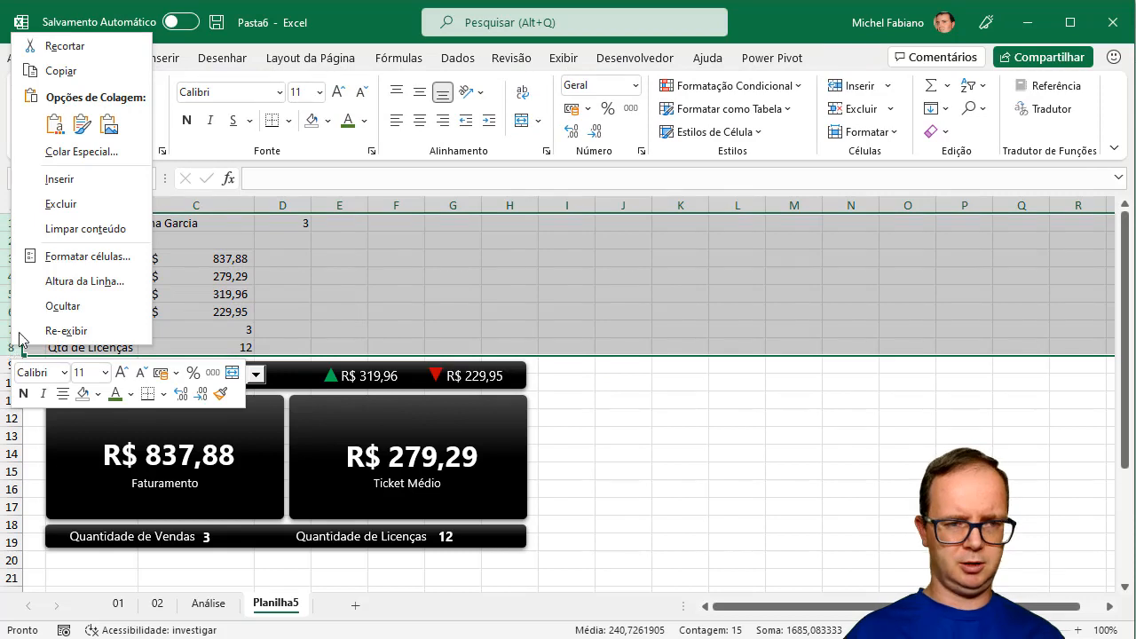
pyautogui.click(62, 305)
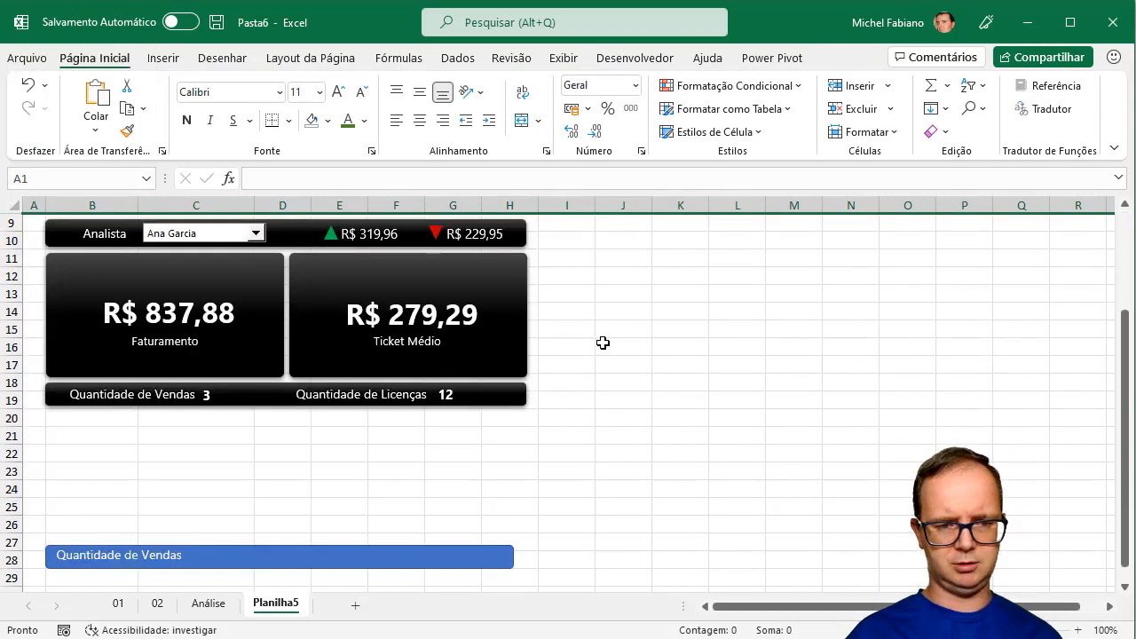
pyautogui.click(603, 343)
pyautogui.click(456, 555)
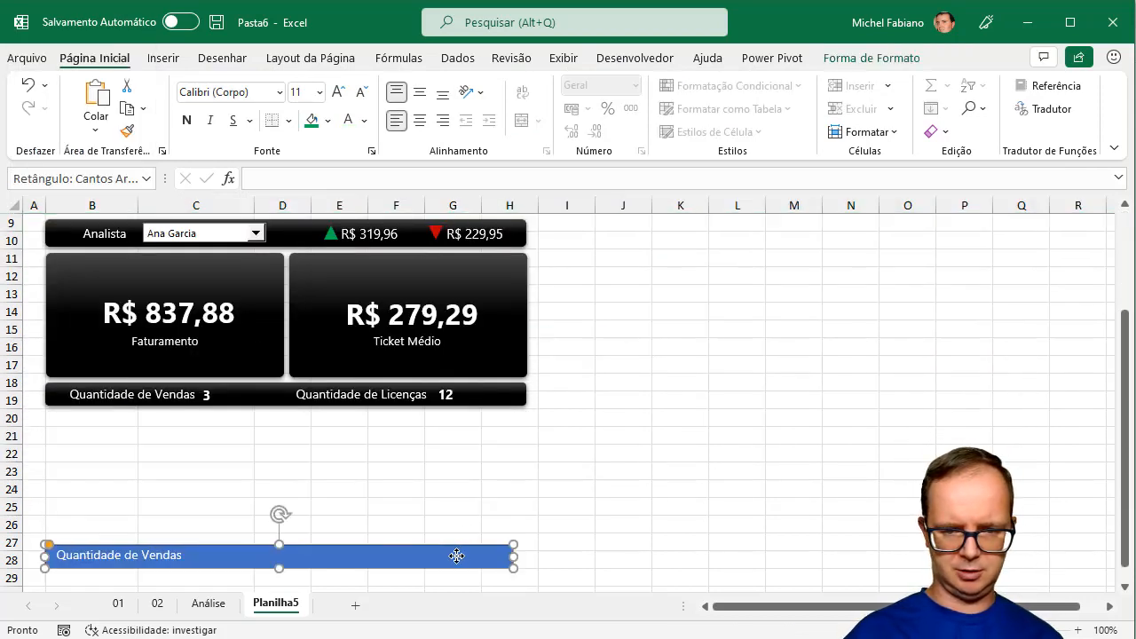
pyautogui.press('Delete')
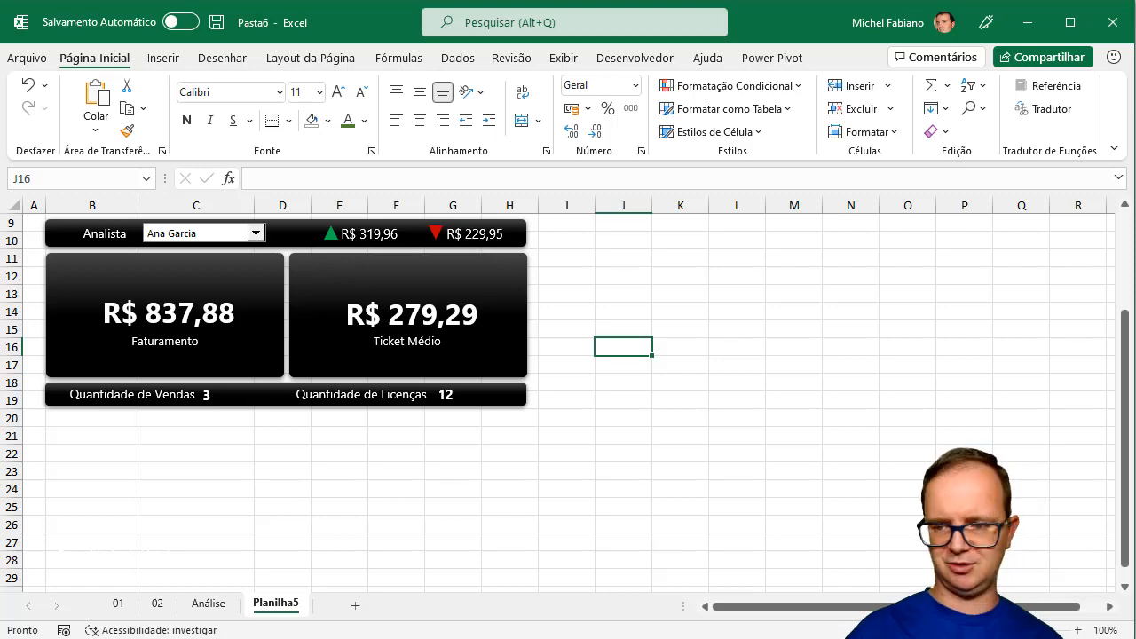
# Step: Select the first five analysts one after another in the dashboard's combo box to check that the cards update
pyautogui.click(1078, 630)
pyautogui.click(1077, 630)
pyautogui.click(1077, 630)
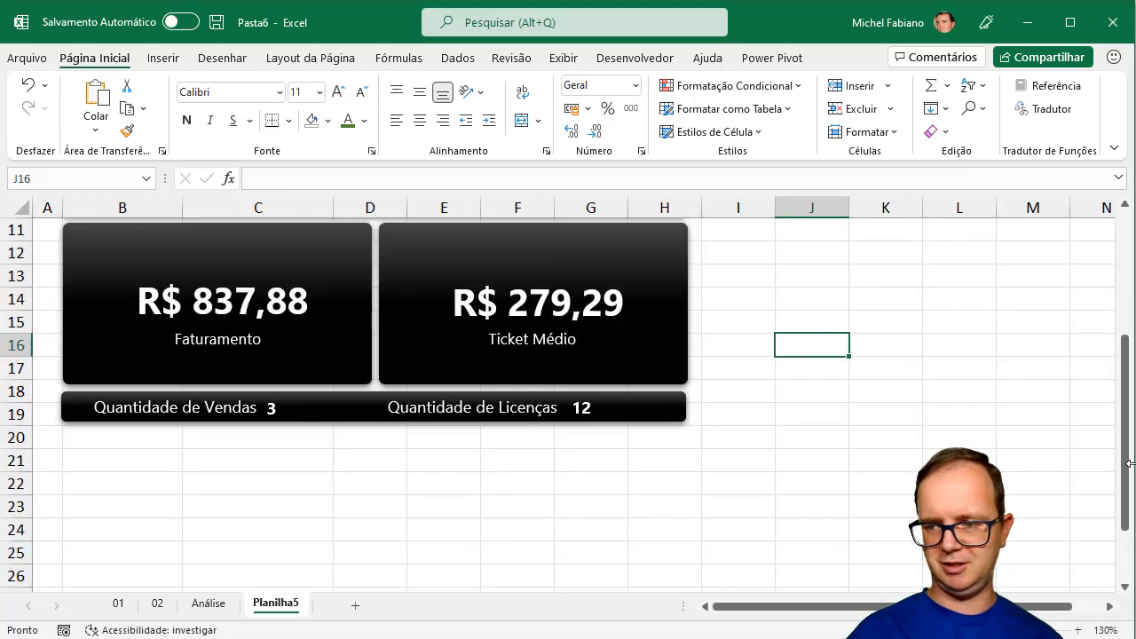
pyautogui.moveTo(1124, 475); pyautogui.dragTo(1120, 381)
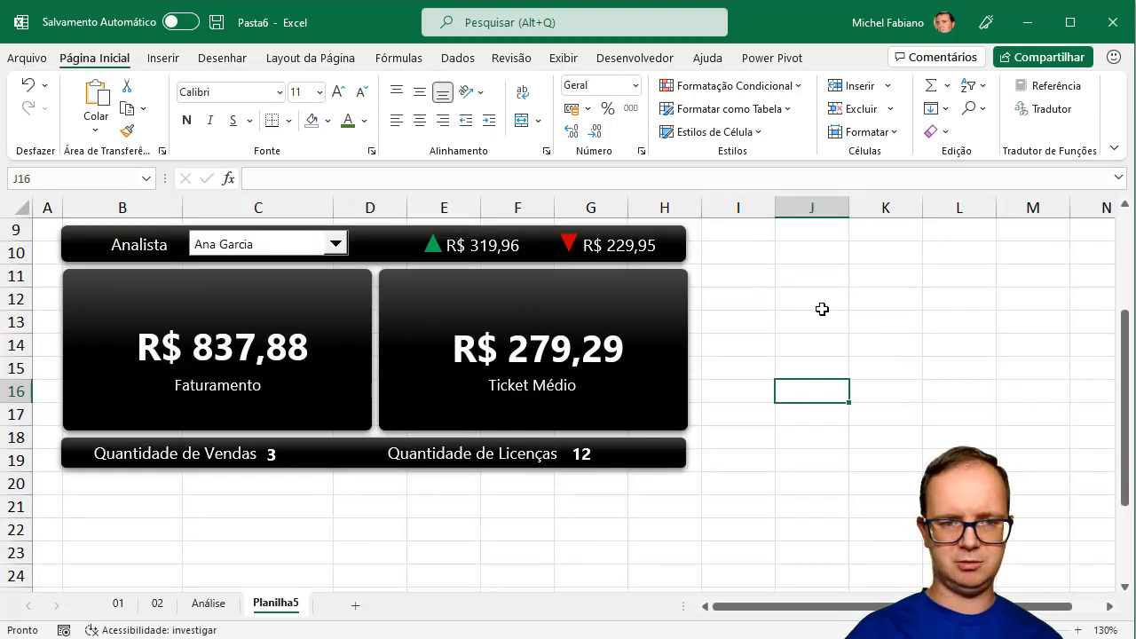
pyautogui.click(333, 247)
pyautogui.click(277, 264)
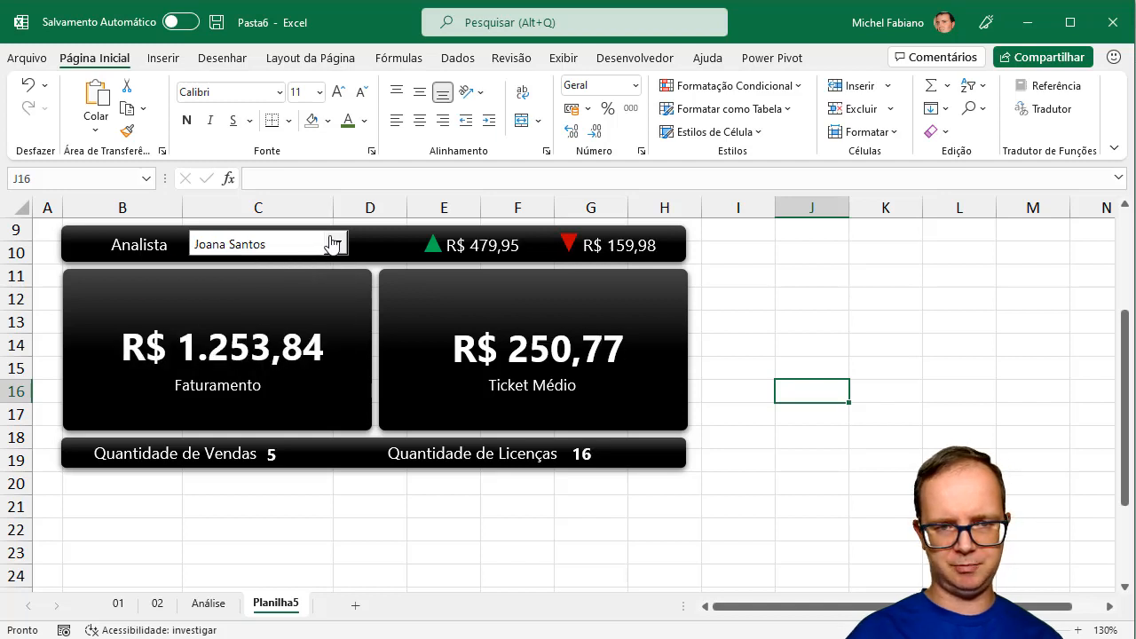
pyautogui.click(331, 246)
pyautogui.click(288, 278)
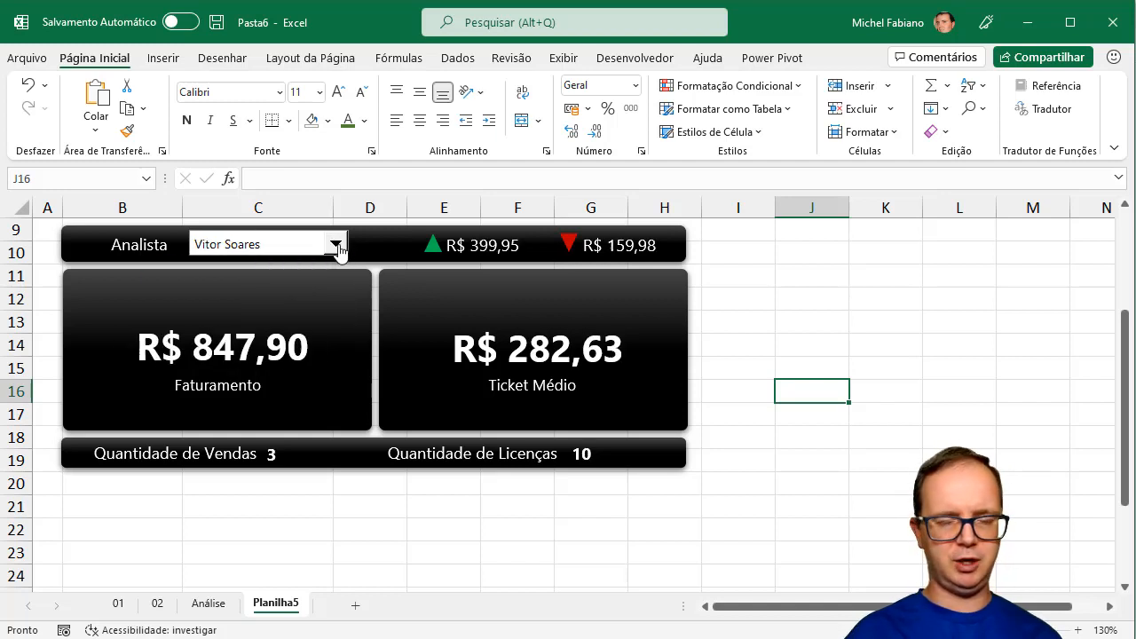
pyautogui.click(335, 247)
pyautogui.click(286, 294)
pyautogui.click(335, 246)
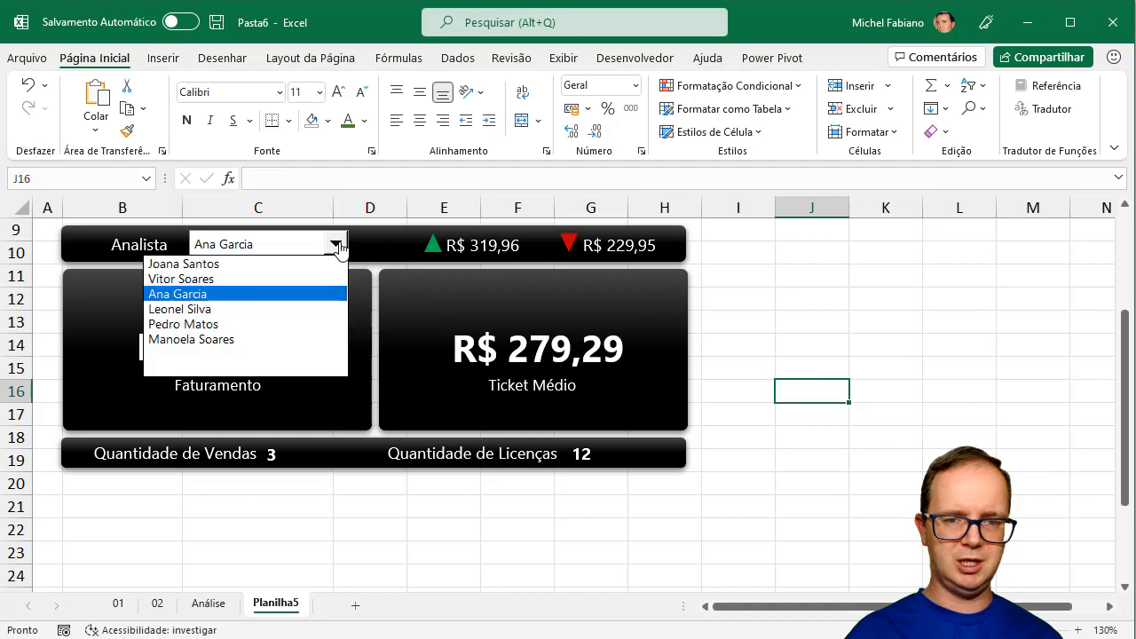
pyautogui.click(272, 308)
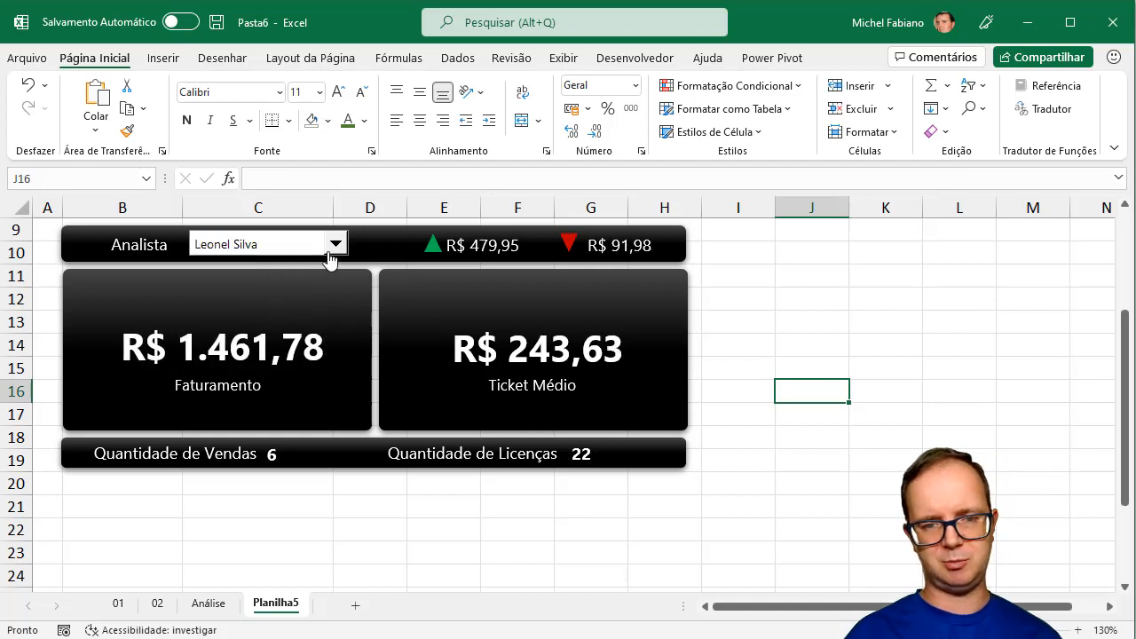
pyautogui.click(335, 248)
pyautogui.click(257, 323)
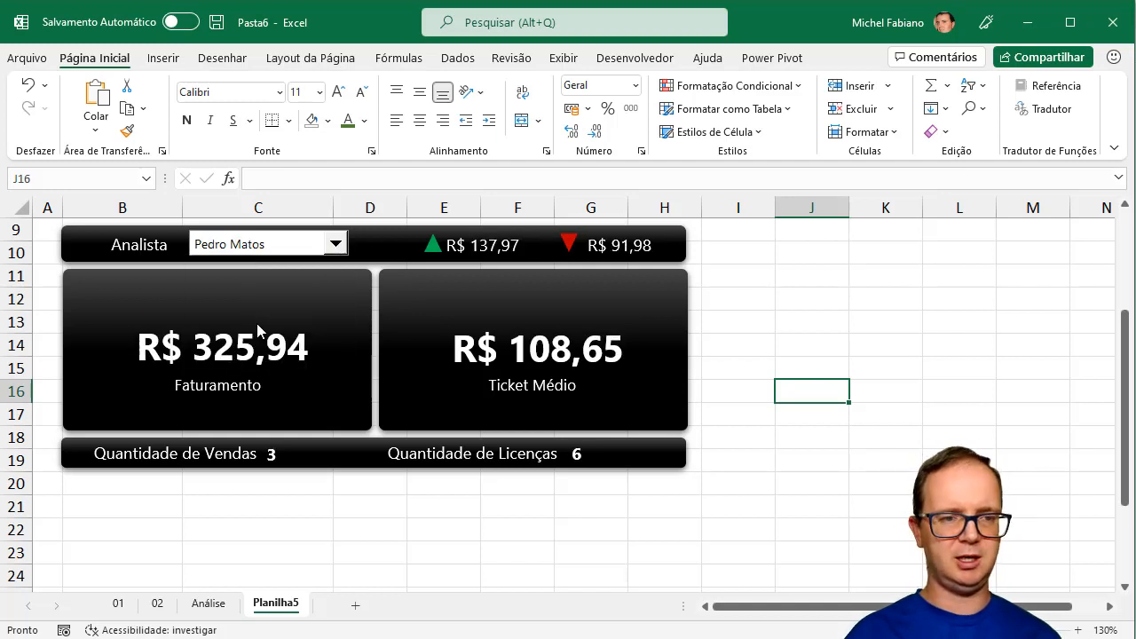
# Step: Fill the whole worksheet background with light gray and select the third analyst in the dashboard's combo box
pyautogui.click(21, 209)
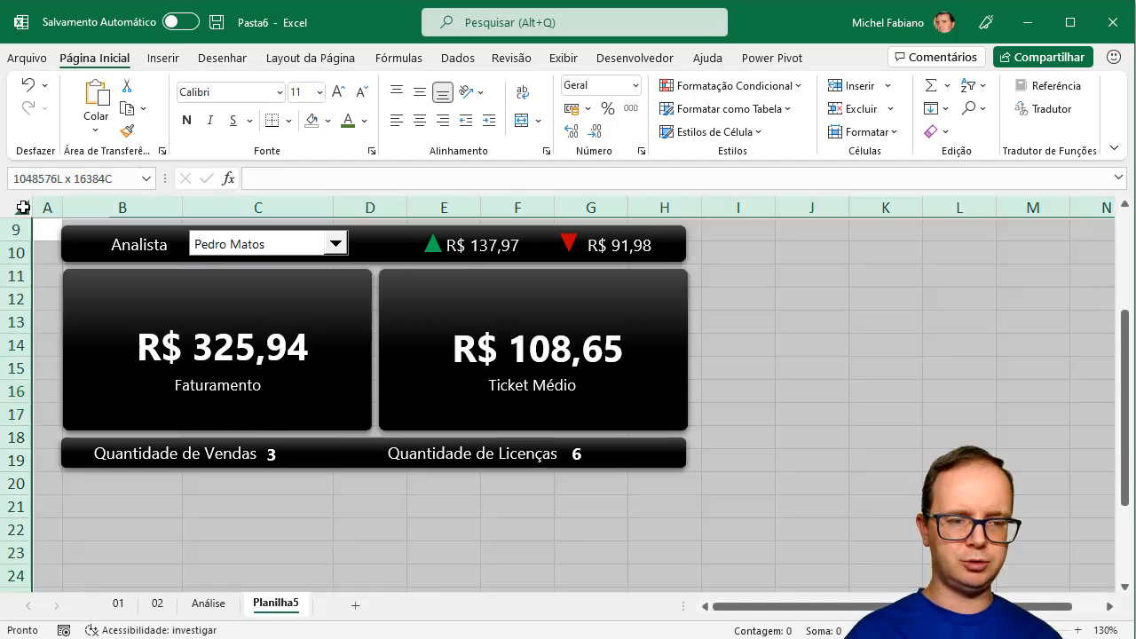
pyautogui.click(328, 120)
pyautogui.click(310, 189)
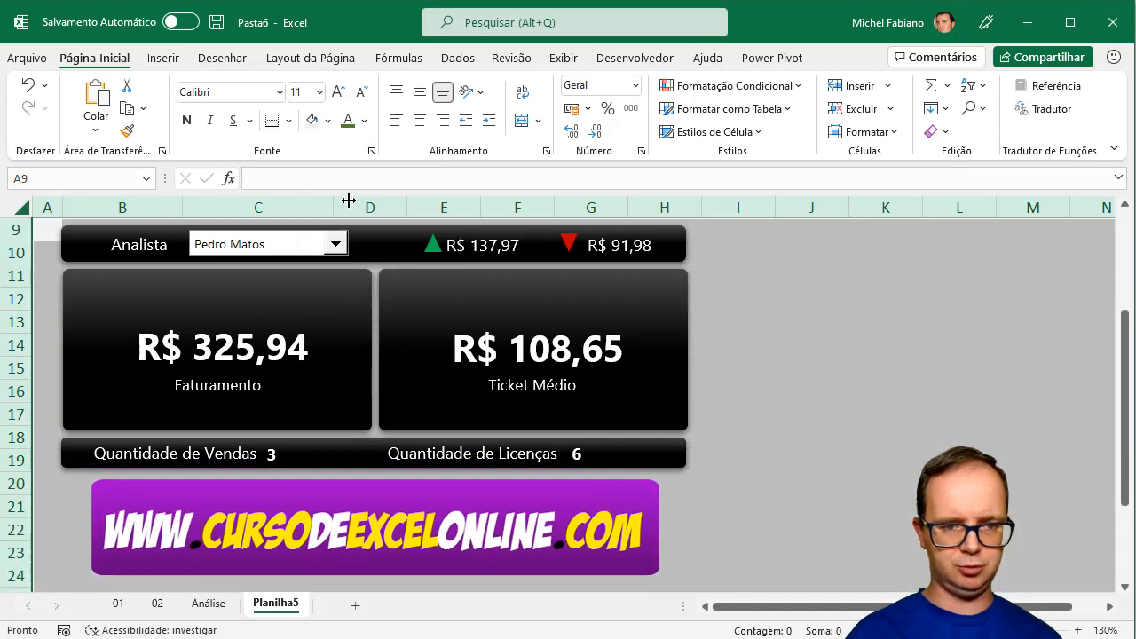
pyautogui.click(742, 302)
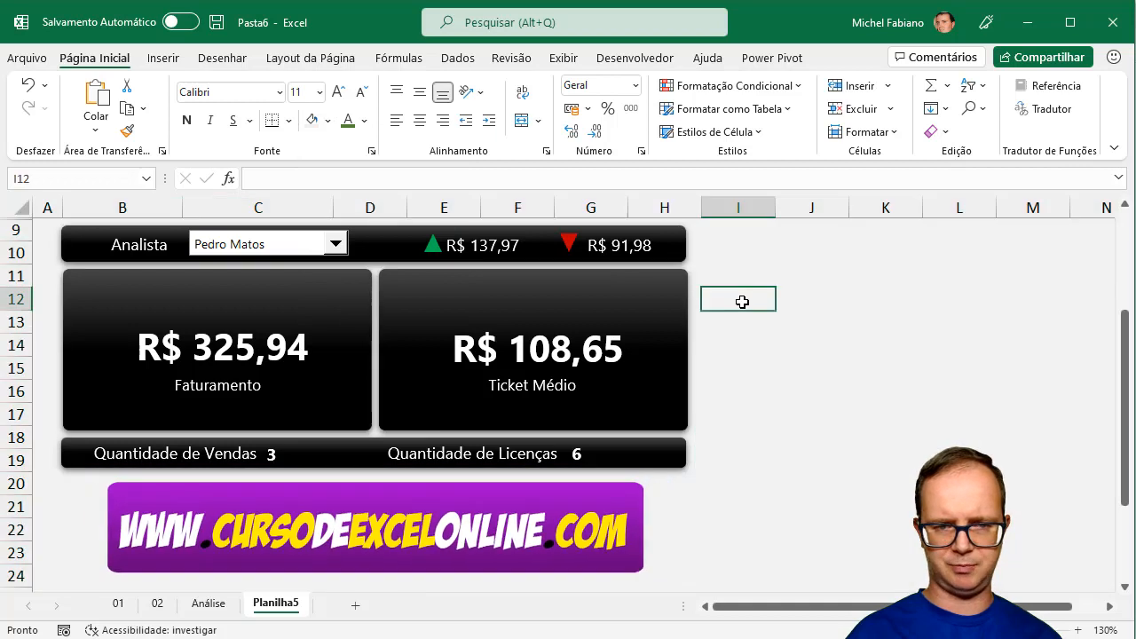
pyautogui.click(335, 244)
pyautogui.click(293, 294)
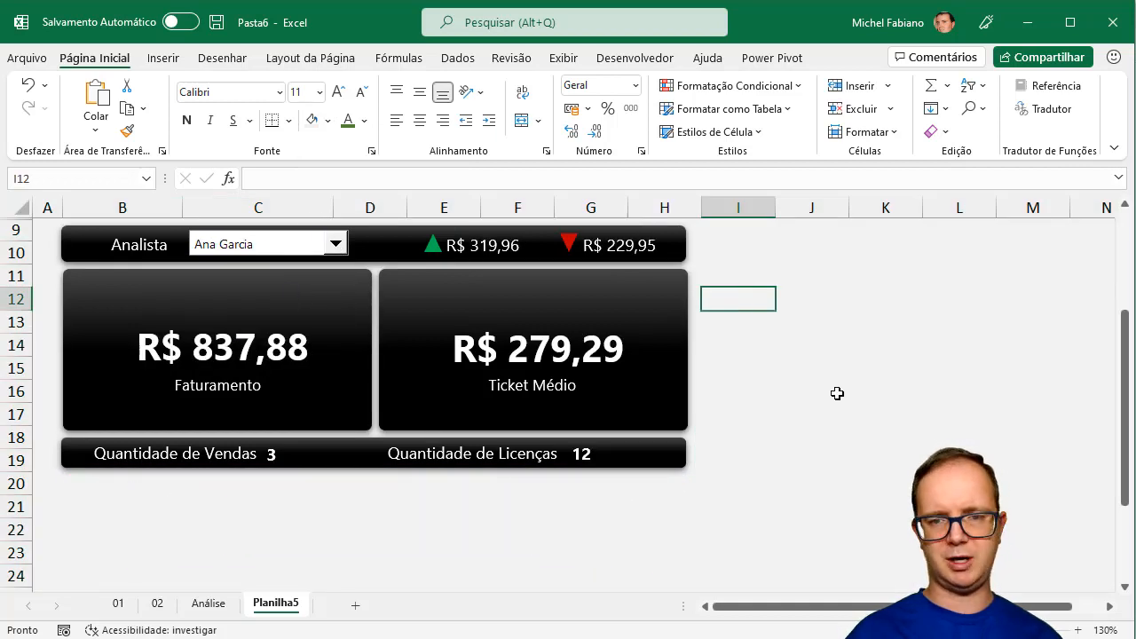